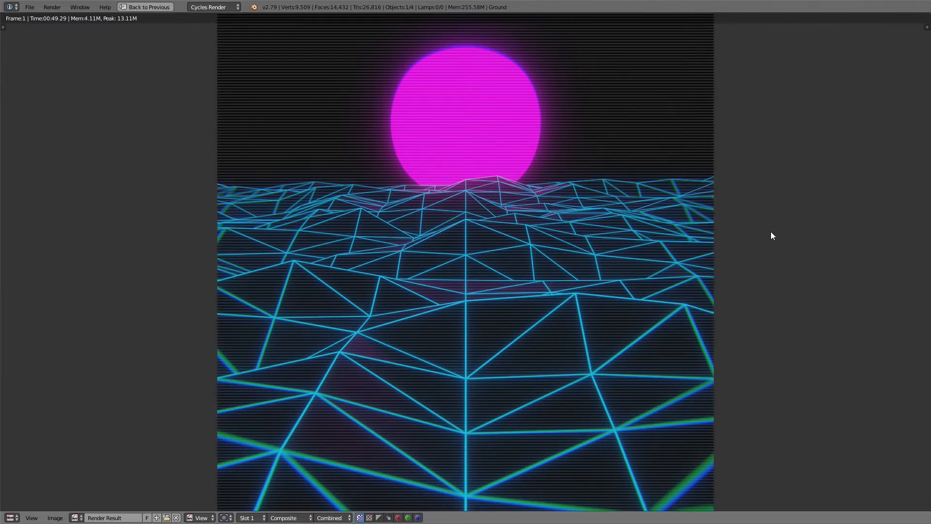
- Leave the full-screen render result and switch to the Default screen layout
key("Escape")
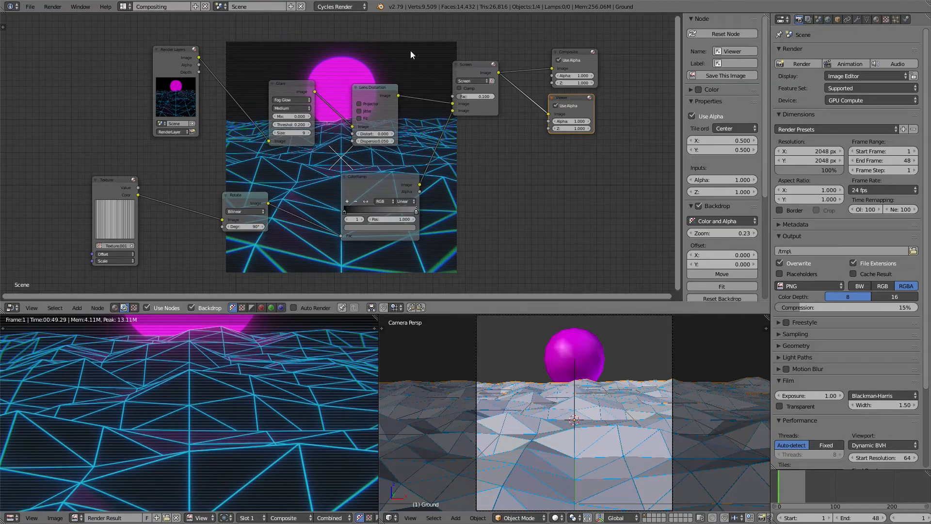
scroll(275, 414, "down", 5)
scroll(269, 392, "up", 6)
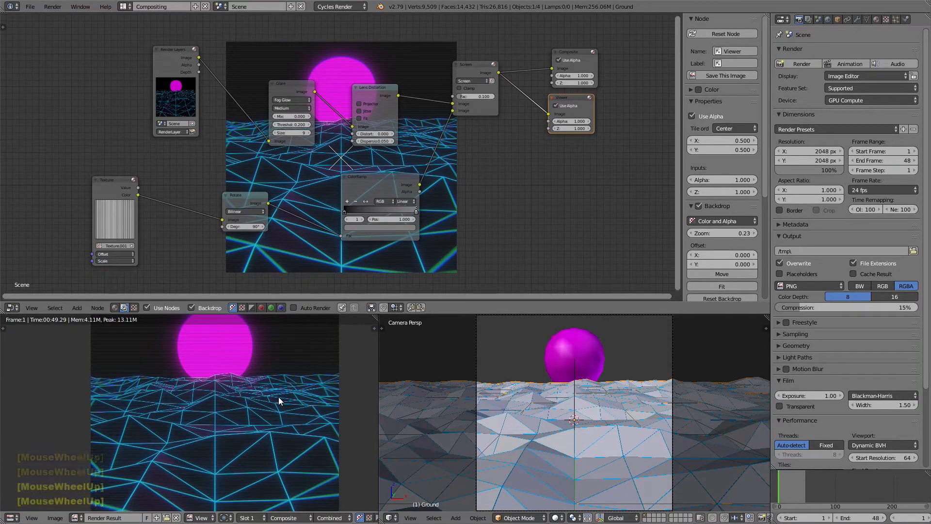
middle_click_drag(280, 396, 266, 412)
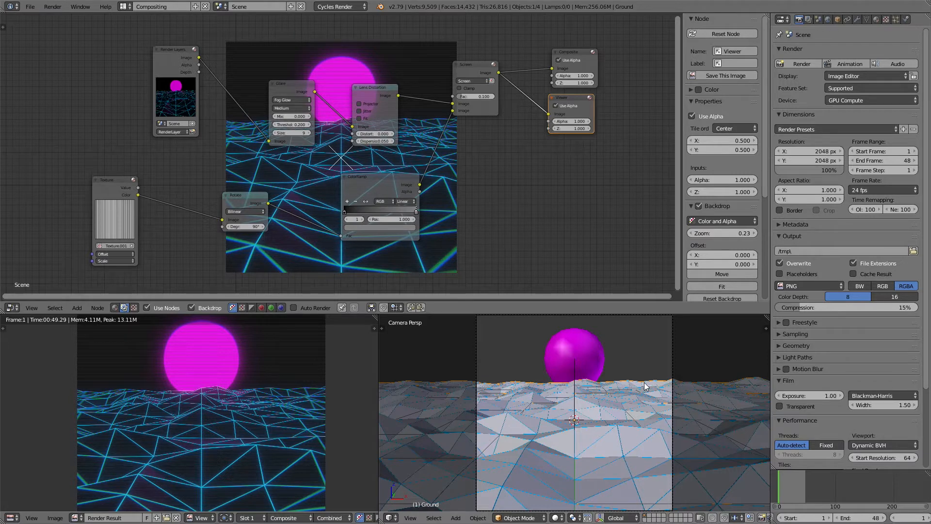
key("ctrl+Right")
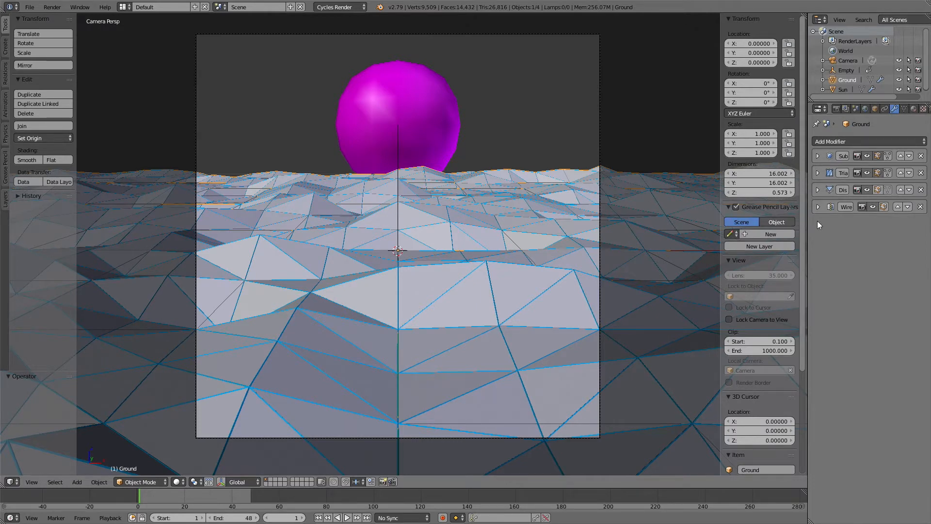
- Rename the ground object and its mesh data to Ocean
right_click(535, 227)
left_click(875, 109)
left_click(853, 142)
type("Ocean")
key("Return")
key("ctrl+c")
left_click(904, 109)
key("ctrl+v")
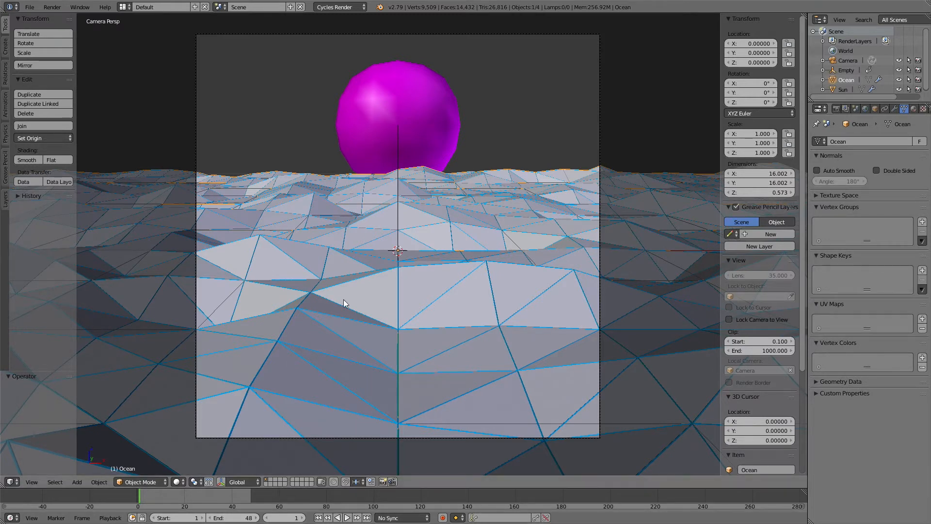
- Preview the ocean animation in the viewport and set the timeline's end frame to 240
key("alt+a")
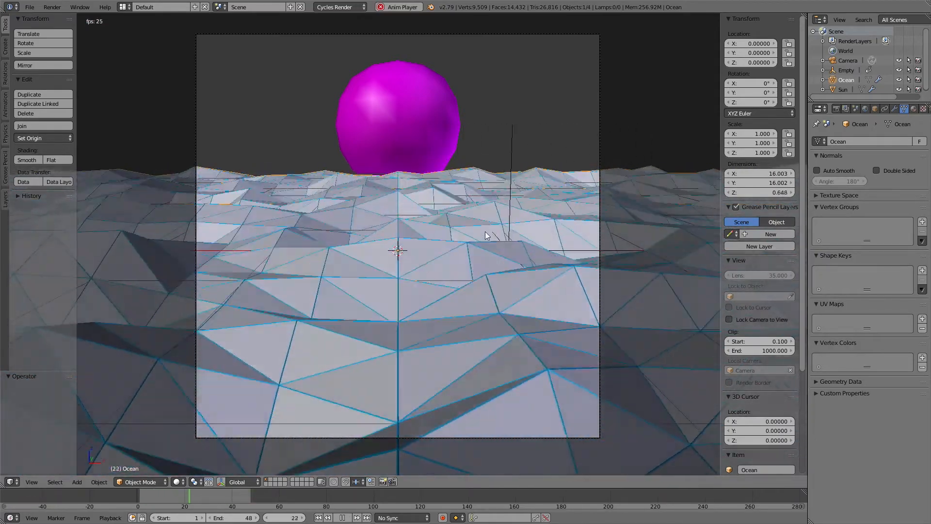
key("Escape")
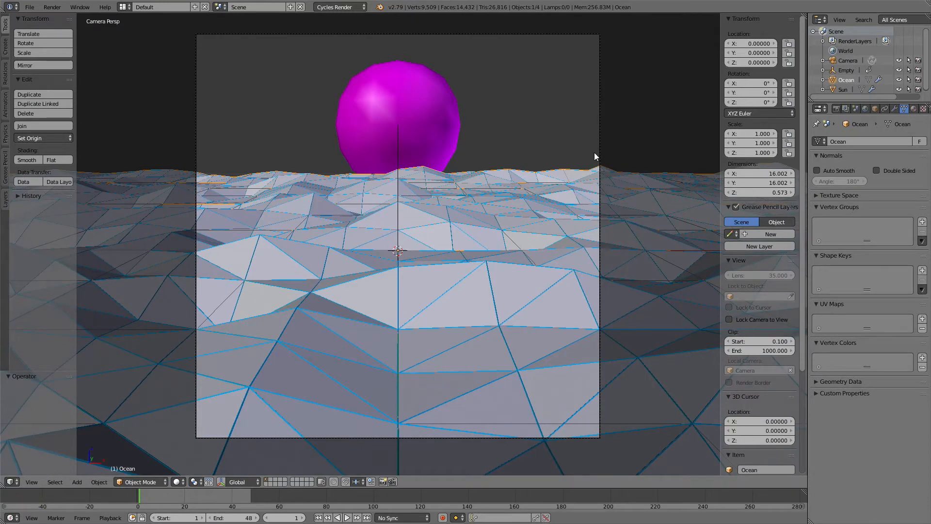
left_click(237, 518)
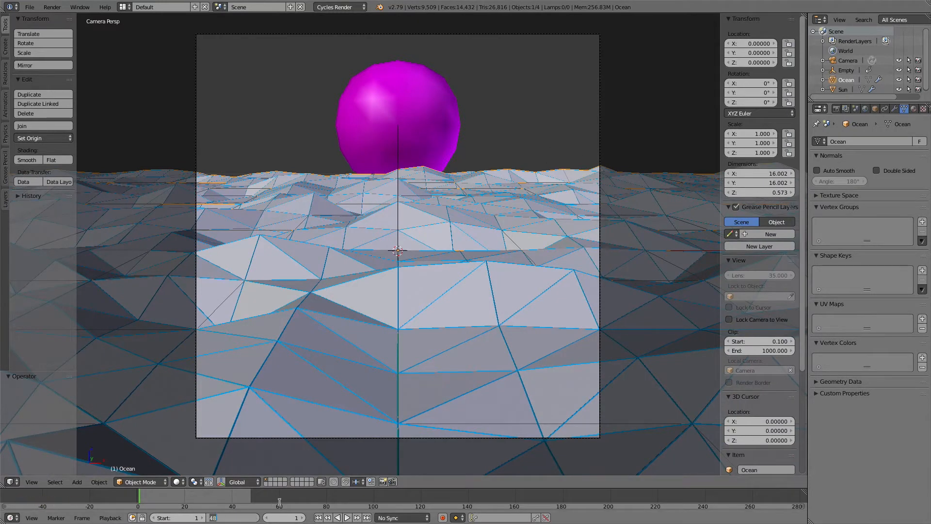
type("240")
key("Return")
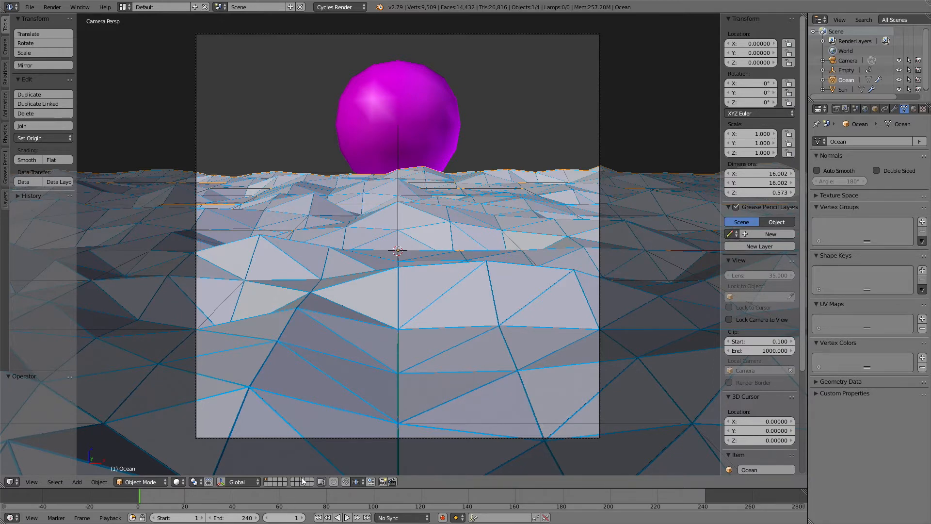
- Keyframe the empty's Y location at -2 on frame 48
right_click(397, 151)
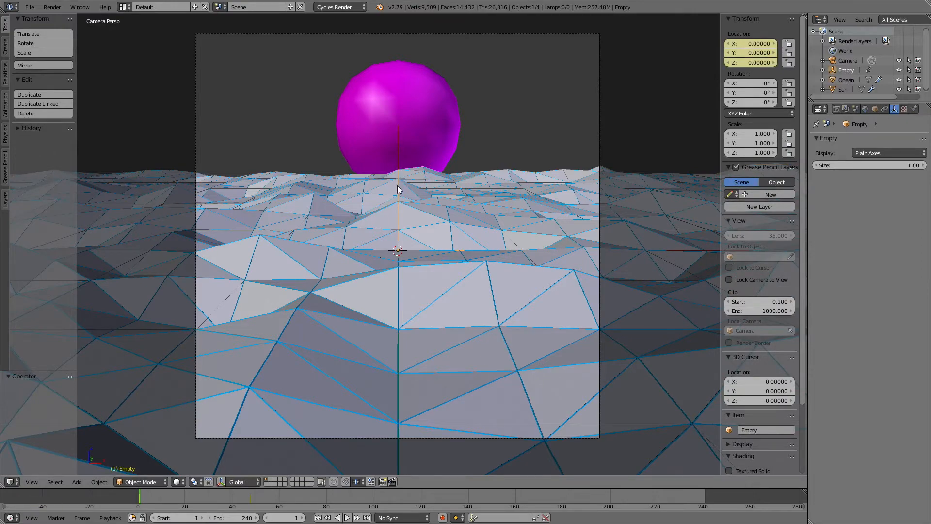
key("g")
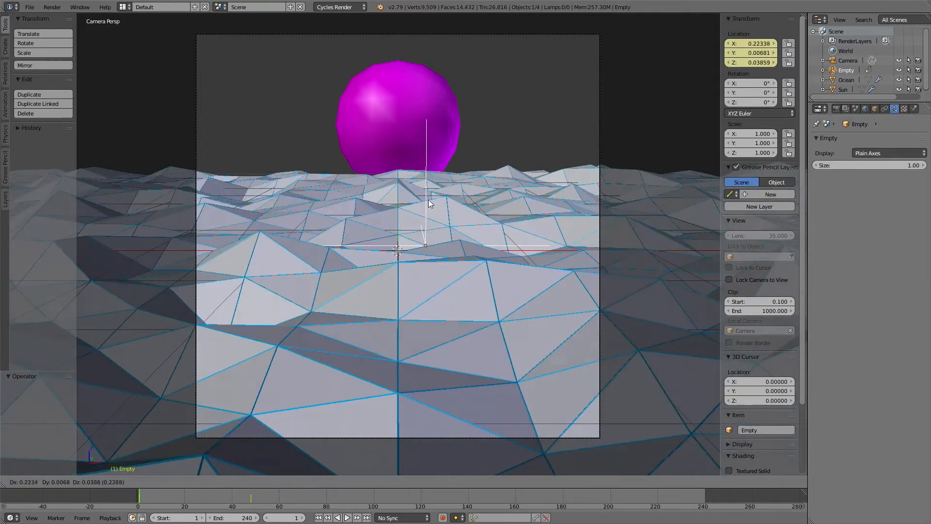
right_click(530, 252)
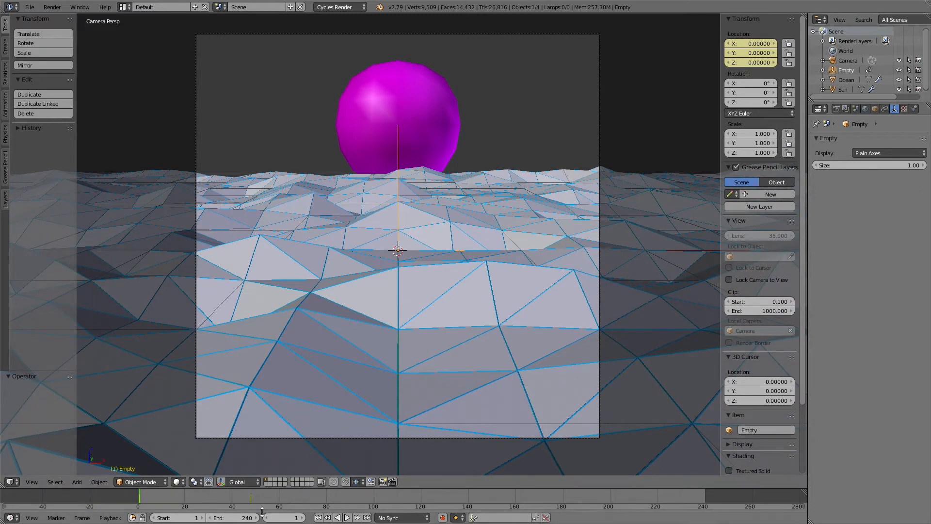
left_click(291, 518)
type("48")
key("Return")
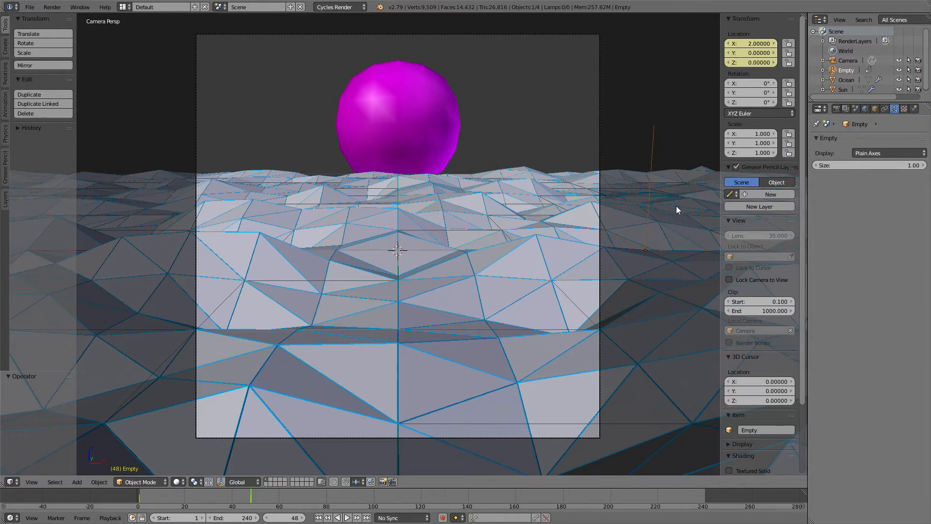
left_click(760, 53)
key("BackSpace")
type("-2")
key("Return")
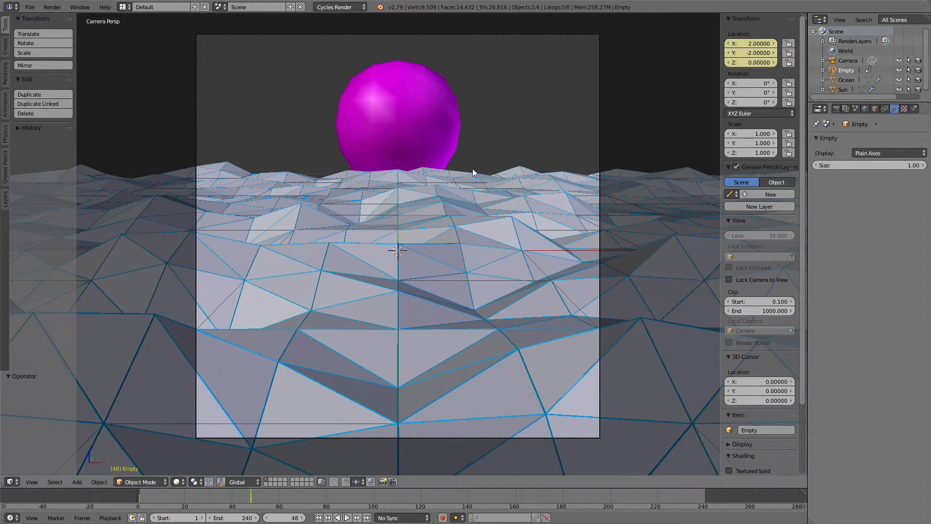
mouse_move(244, 496)
left_mouse_down()
mouse_move(109, 490)
mouse_move(223, 499)
mouse_move(169, 505)
mouse_move(251, 496)
left_mouse_up()
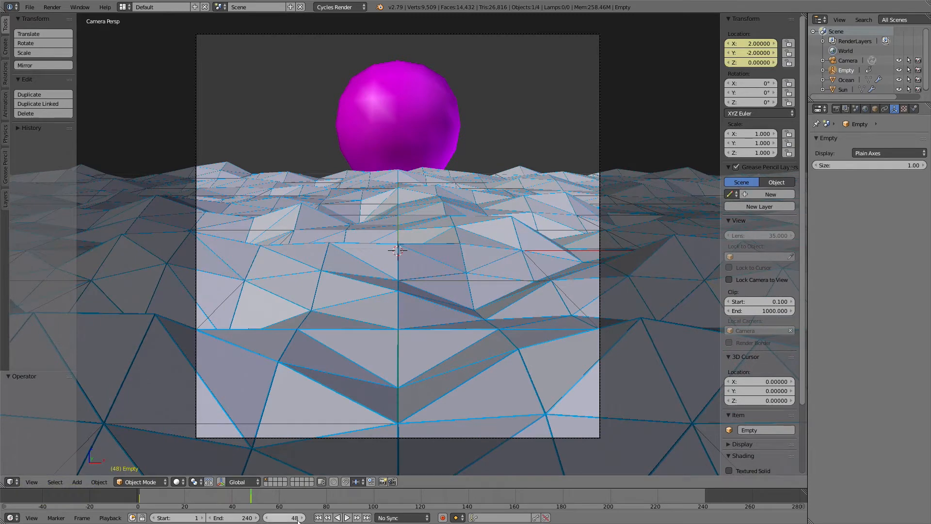
- Switch to the Animation layout and set the handle type of all the empty's location keyframes to Vector
left_click(124, 7)
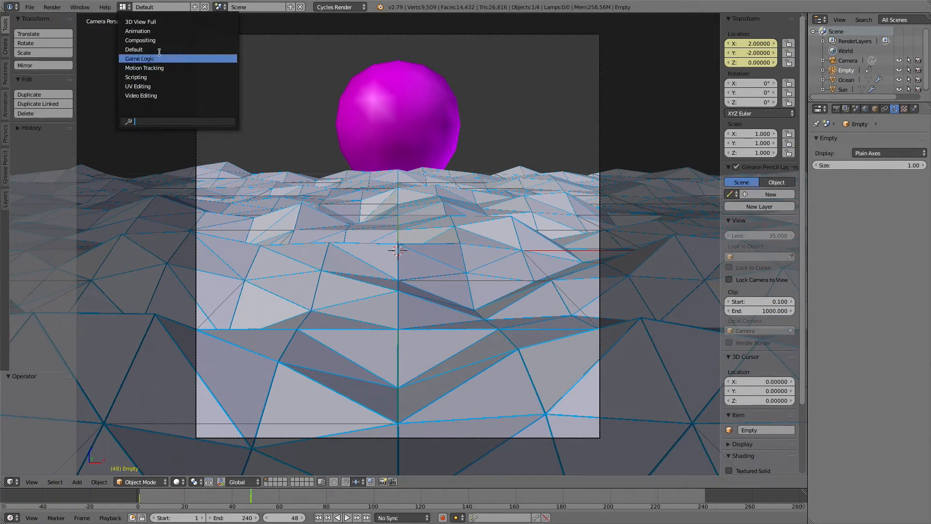
left_click(137, 31)
middle_click_drag(218, 359, 228, 353)
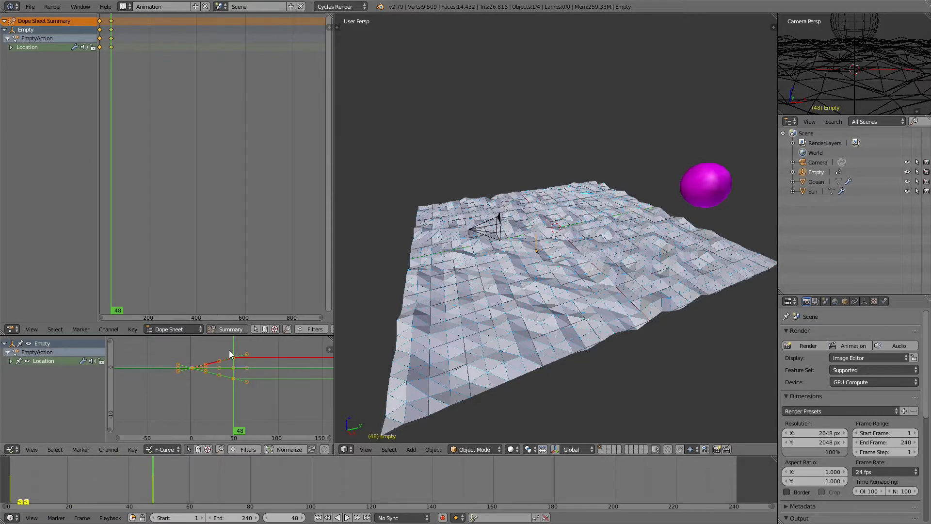
key("v")
left_click(232, 353)
- Select only the frame 48 keyframes of the empty's location curves in the graph editor
right_click(245, 383)
right_click(237, 364)
key("shift+space")
scroll(534, 180, "up", 6)
middle_click_drag(569, 160, 463, 270)
scroll(464, 267, "up", 1)
scroll(464, 263, "down", 1)
key("b")
left_click_drag(417, 144, 550, 506)
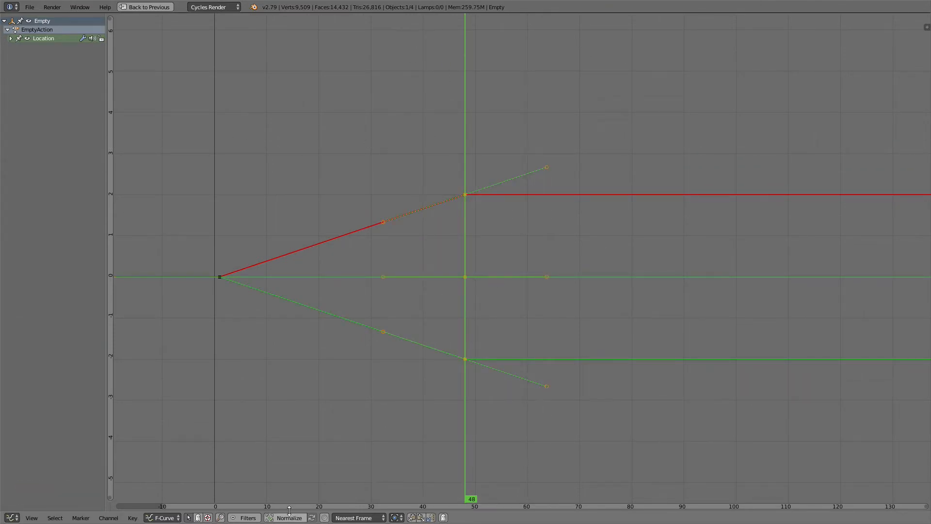
key("shift+space")
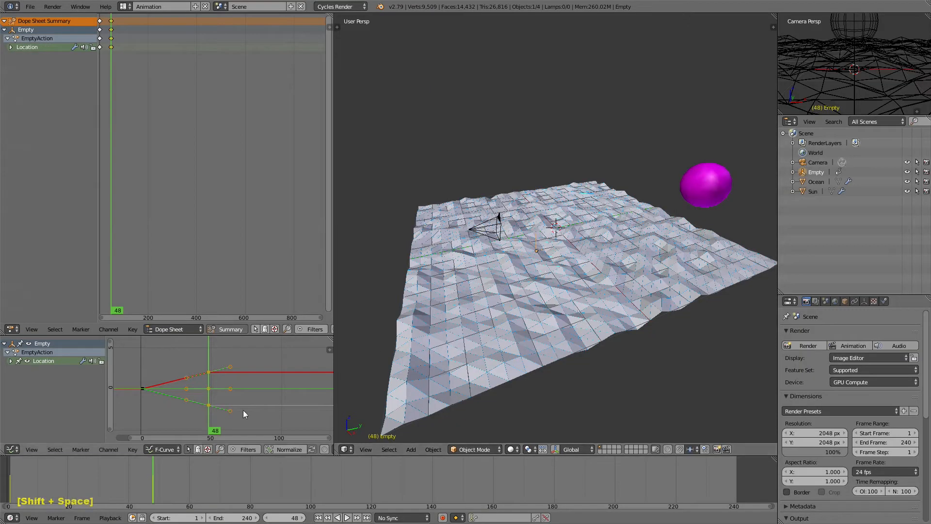
- Set the current frame to 240 as the target for the selected location keyframes
key("shift+space")
scroll(532, 289, "down", 5)
scroll(531, 289, "down", 4)
middle_click_drag(567, 281, 407, 282)
key("shift+space")
left_click(294, 517)
type("240")
key("Return")
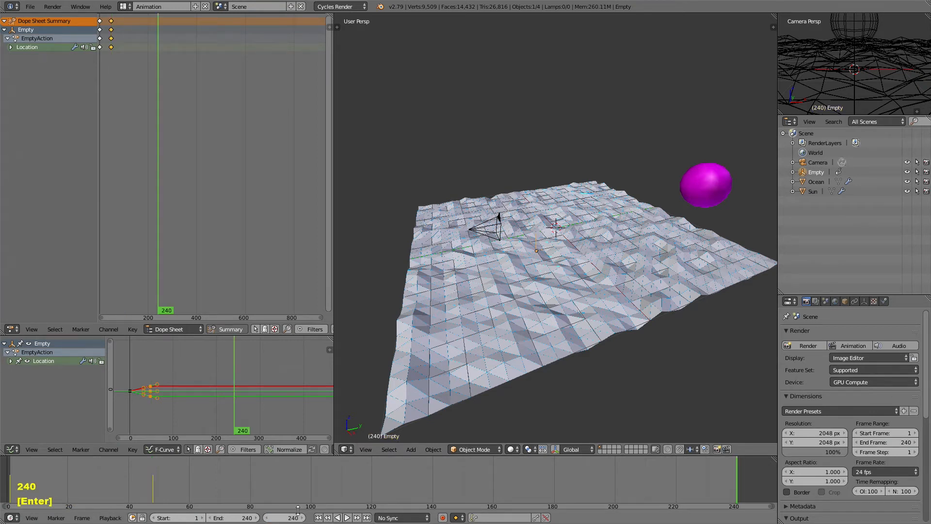
- Move the selected location keyframes along the time axis from frame 48 to frame 240
key("shift+space")
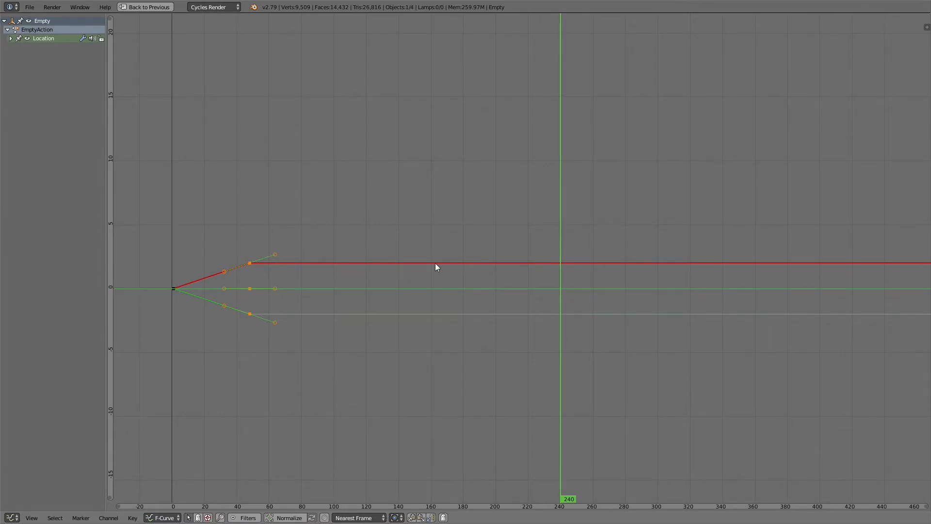
key("g")
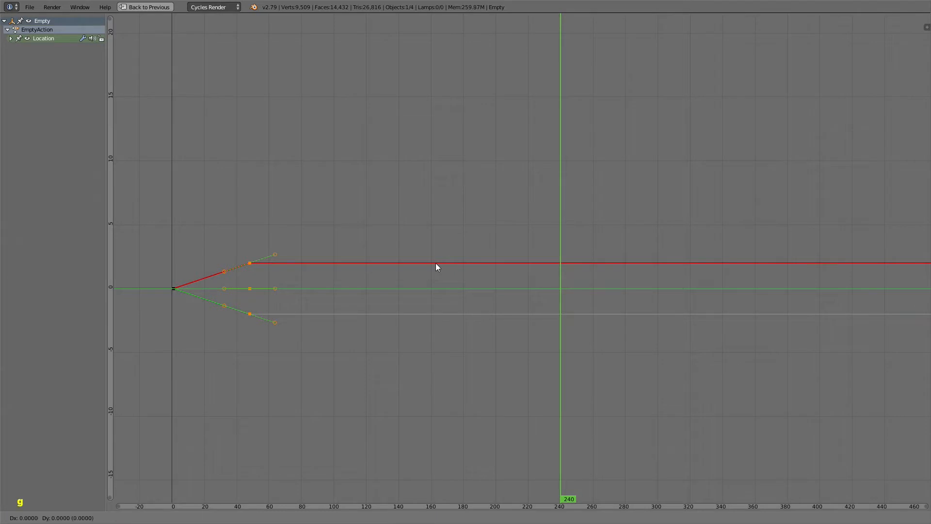
key("x")
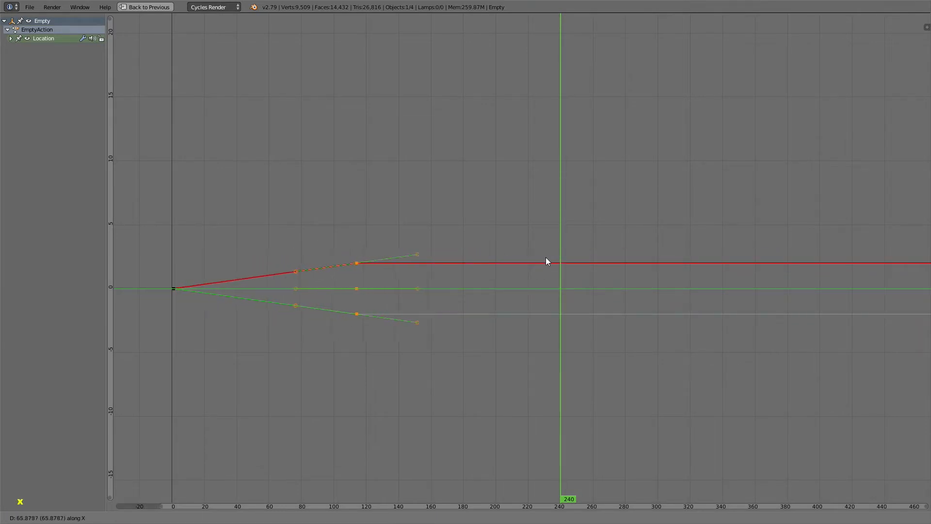
key("ctrl")
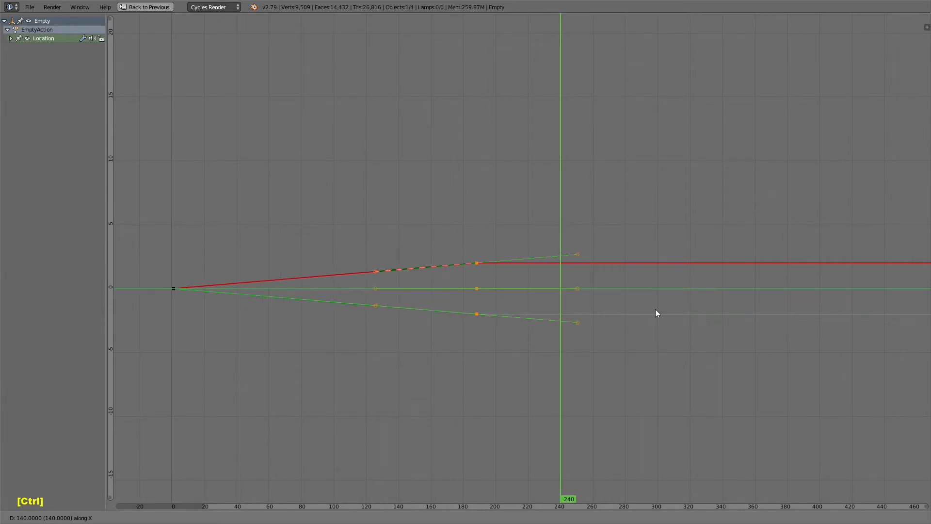
left_click(746, 309)
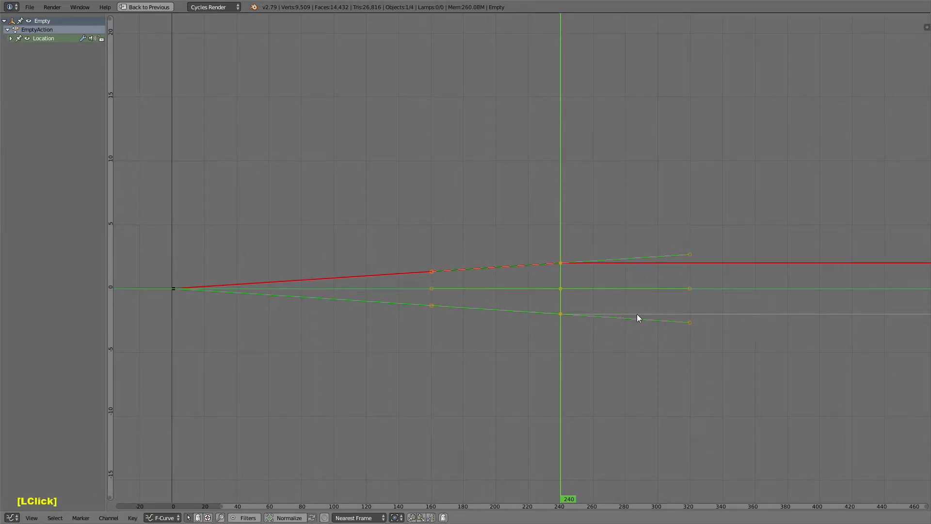
- Check in the timeline whether the moved keyframes line up with frame 240
key("shift+space")
scroll(717, 487, "up", 5)
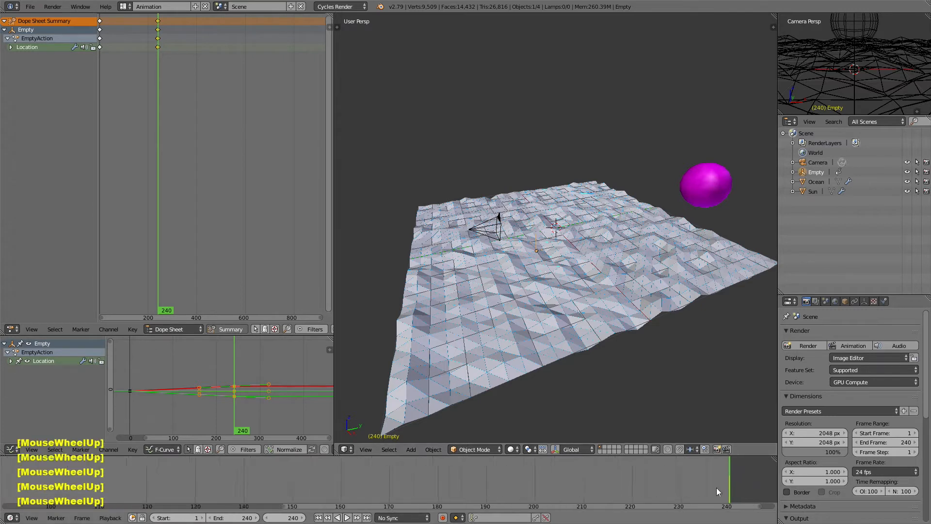
middle_click_drag(756, 494, 365, 481)
scroll(379, 483, "down", 5)
scroll(379, 480, "down", 15)
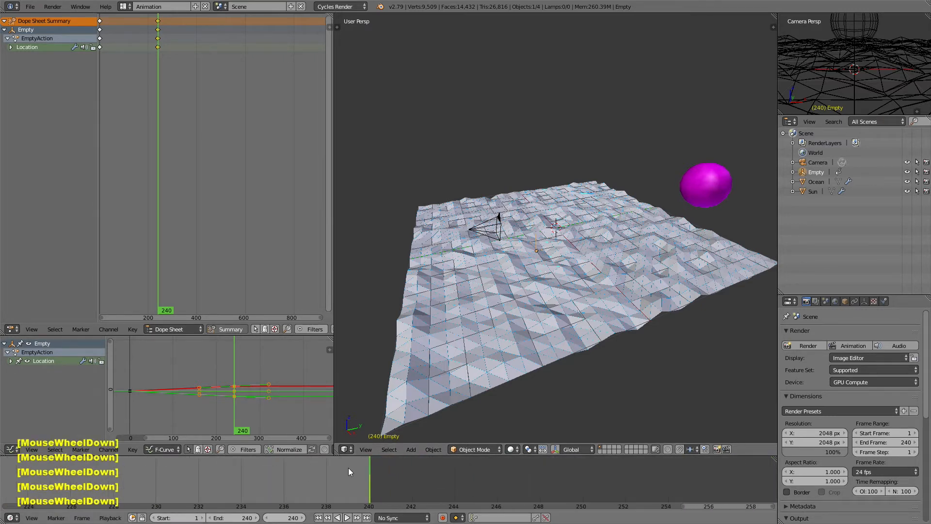
scroll(275, 473, "down", 20)
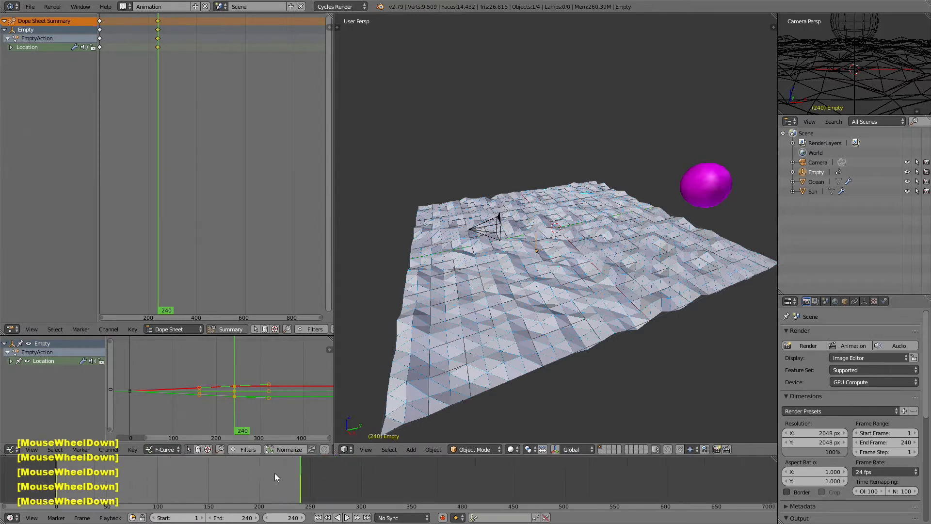
middle_click_drag(269, 472, 417, 478)
scroll(418, 478, "up", 7)
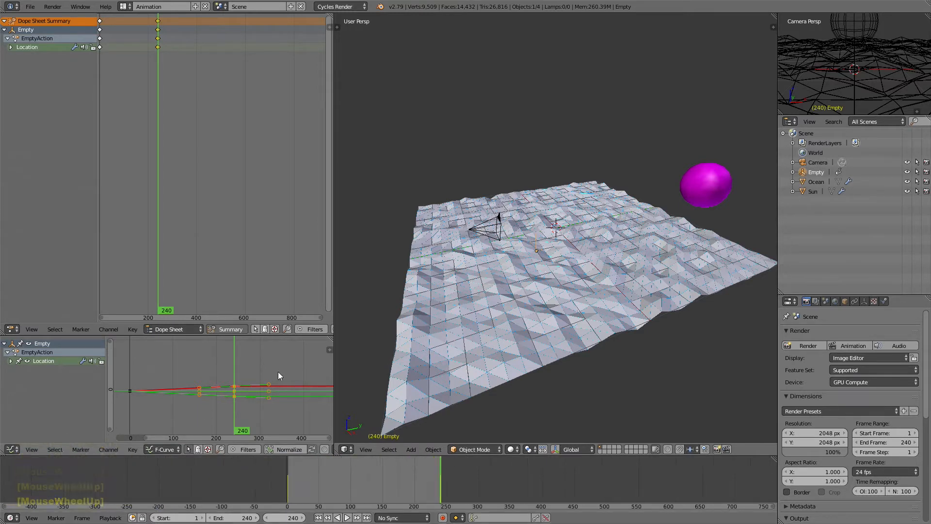
- Return to the Default layout and preview the slowed ocean animation from frame 1
left_click(126, 6)
left_click(125, 6)
left_click(125, 7)
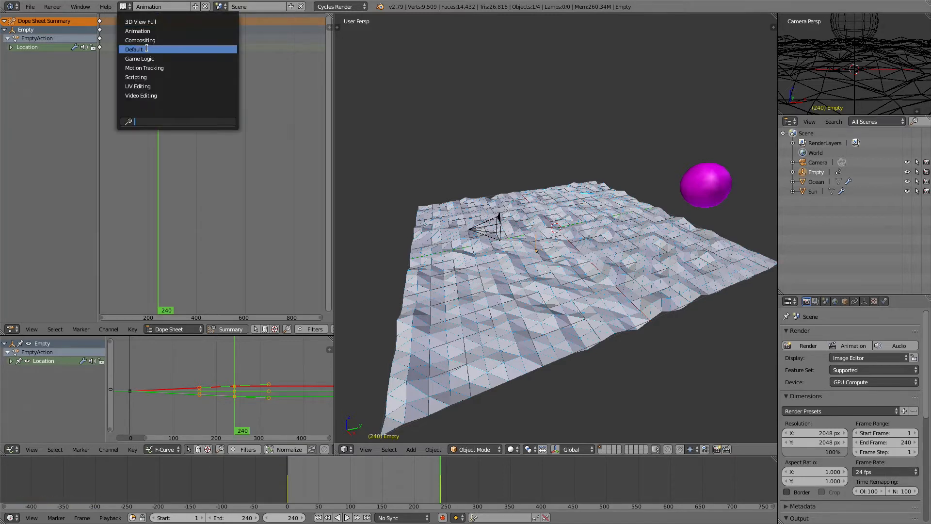
left_click(146, 49)
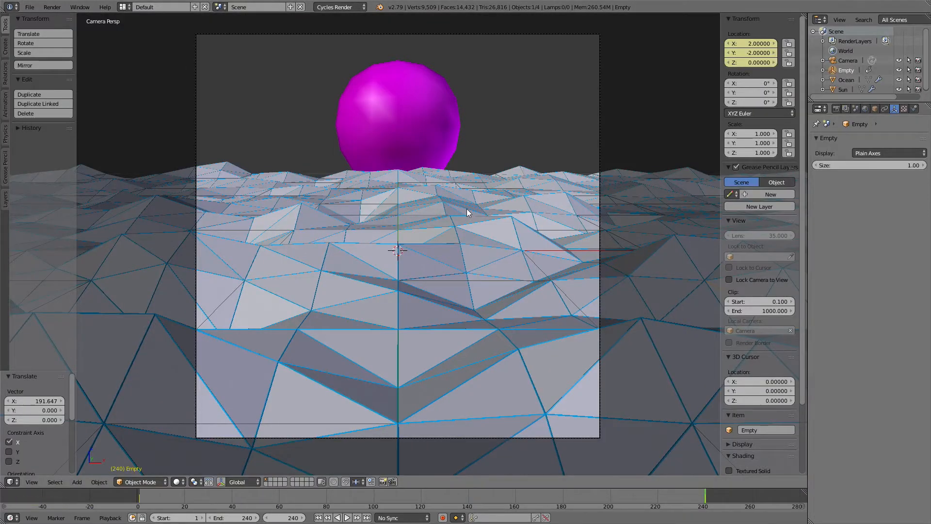
left_click(296, 518)
type("1")
key("Return")
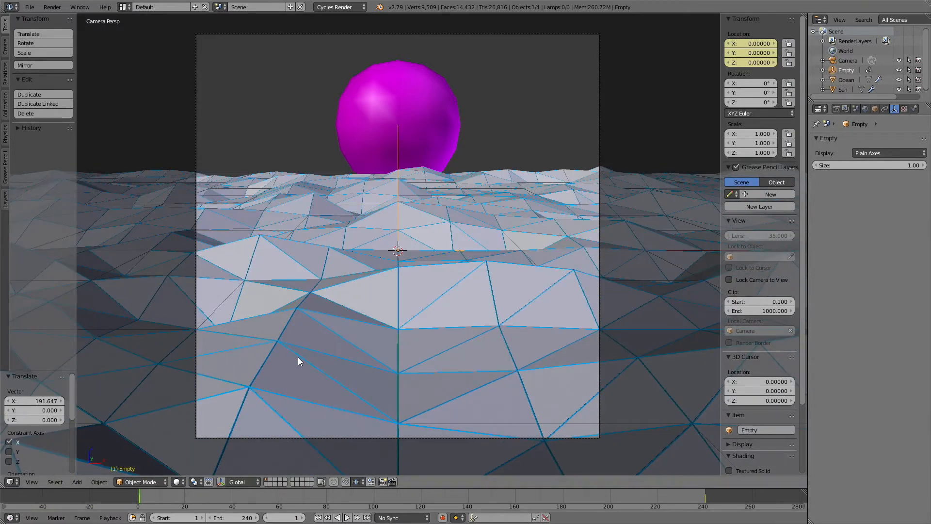
key("alt+a")
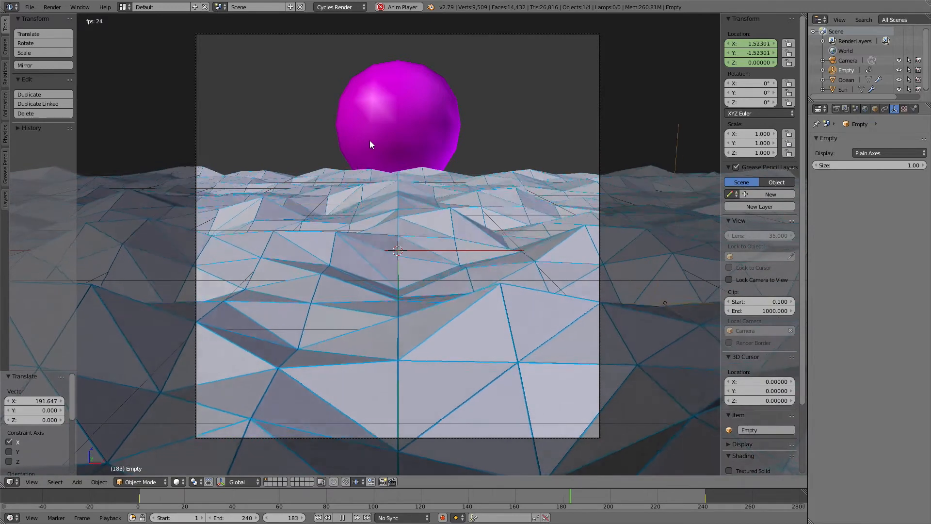
key("Escape")
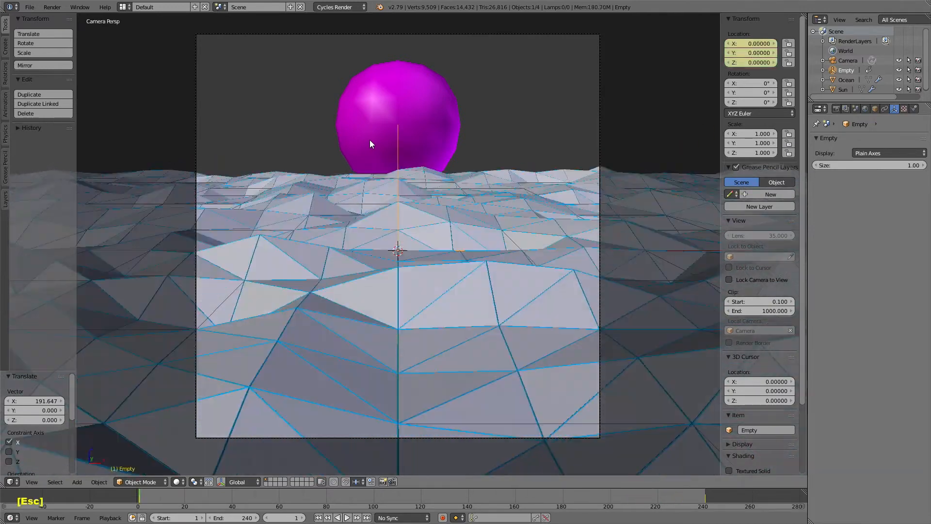
- Select the camera and set its focal length to 35 mm
right_click(602, 124)
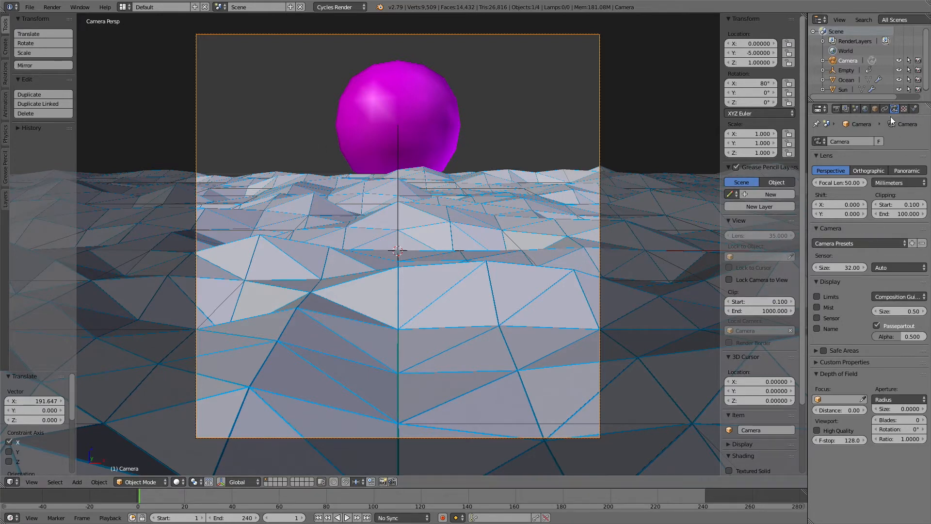
left_click(845, 182, "ctrl")
type("35")
key("Return")
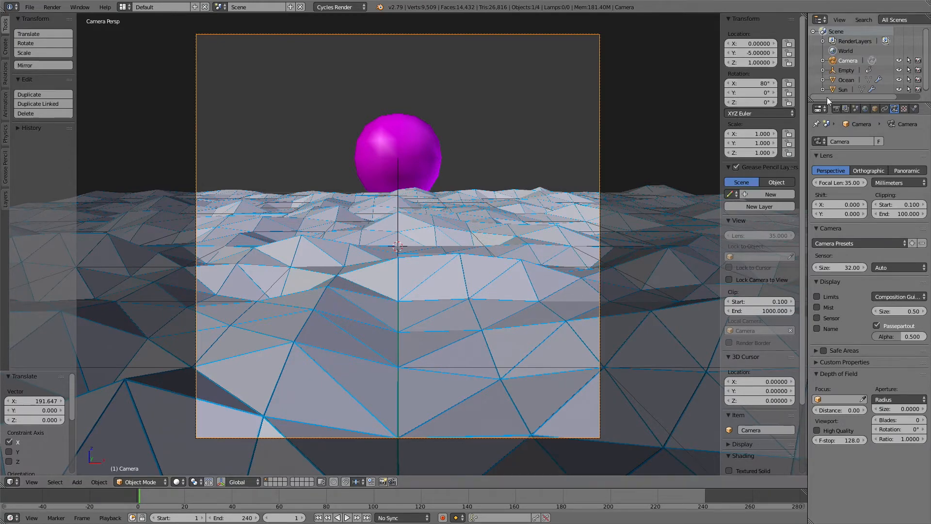
- Set the render resolution's height to 871 px for a widescreen frame
left_click(835, 110)
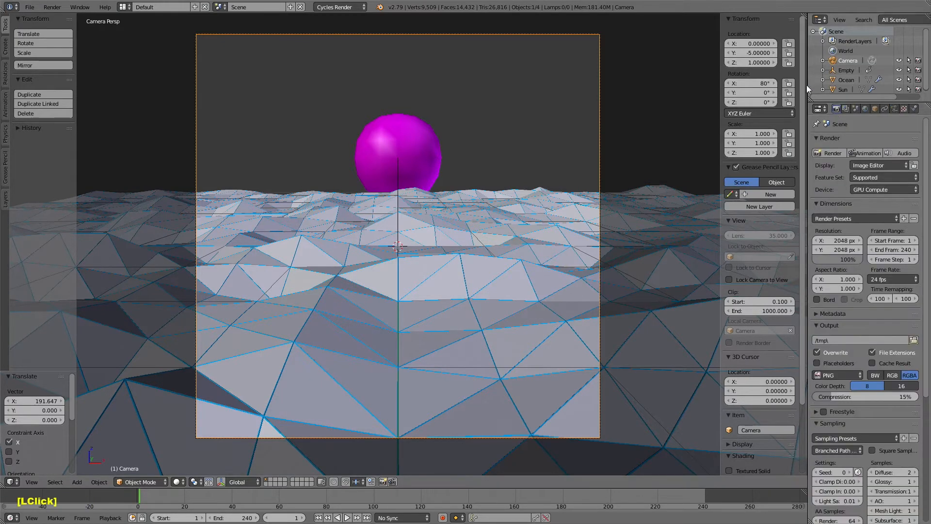
left_click(846, 249)
key("Return")
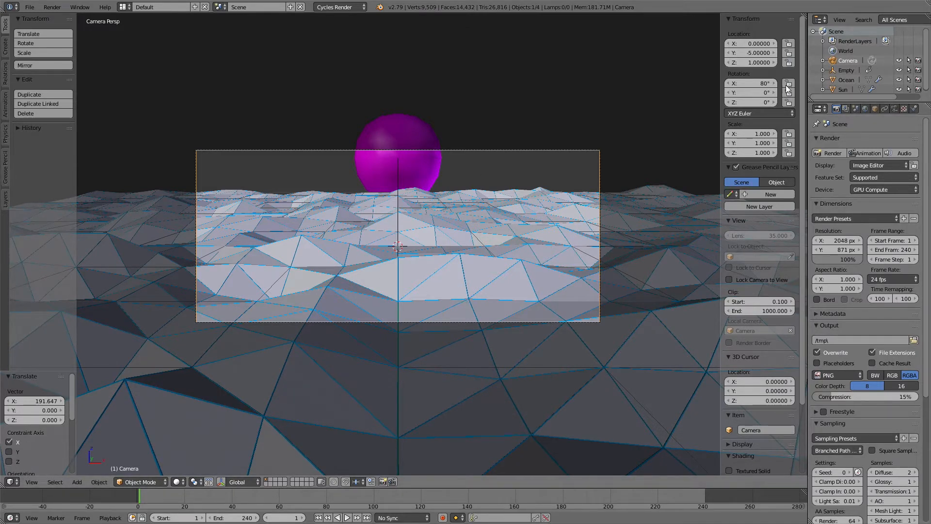
- Set the camera's Y location to -10 and its X rotation to 85°
left_click(751, 54)
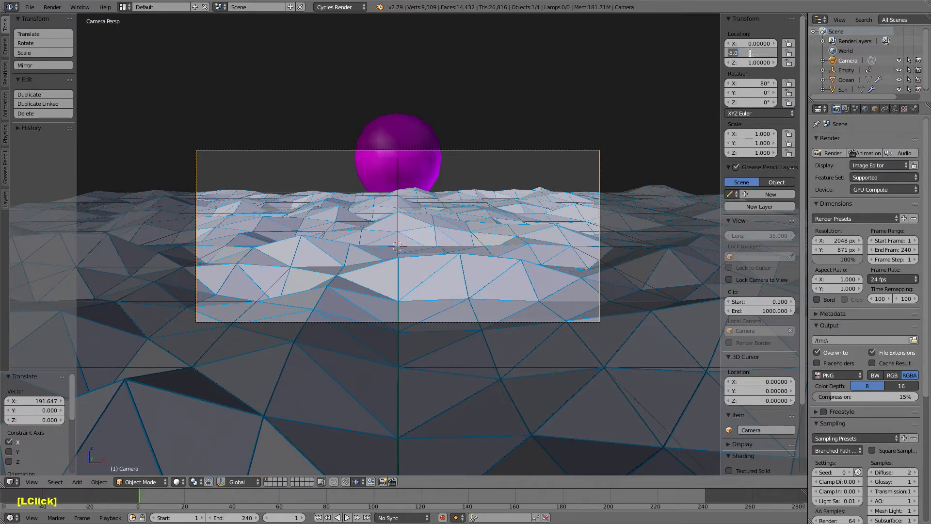
key("BackSpace")
type("-10")
key("Return")
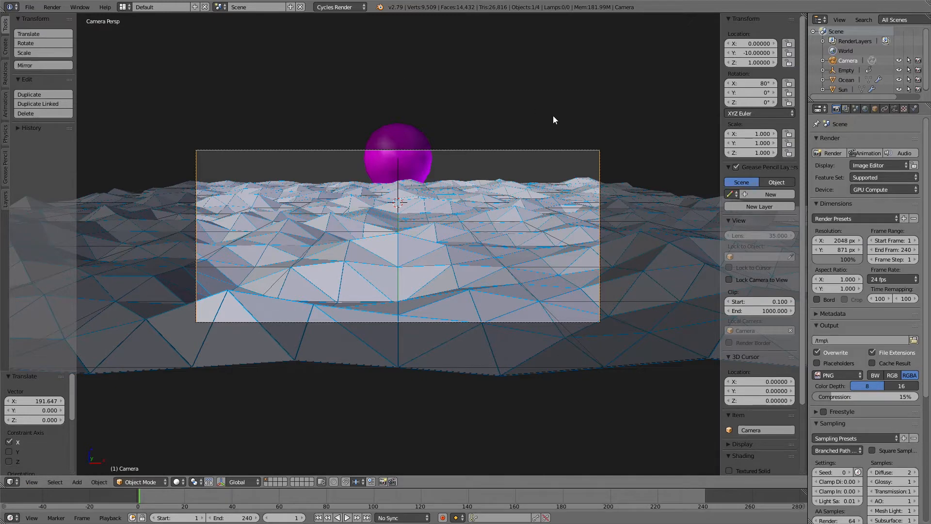
mouse_move(758, 84)
left_mouse_down()
mouse_move(778, 83)
mouse_move(751, 84)
left_mouse_up()
left_click(751, 84)
type("85")
key("Return")
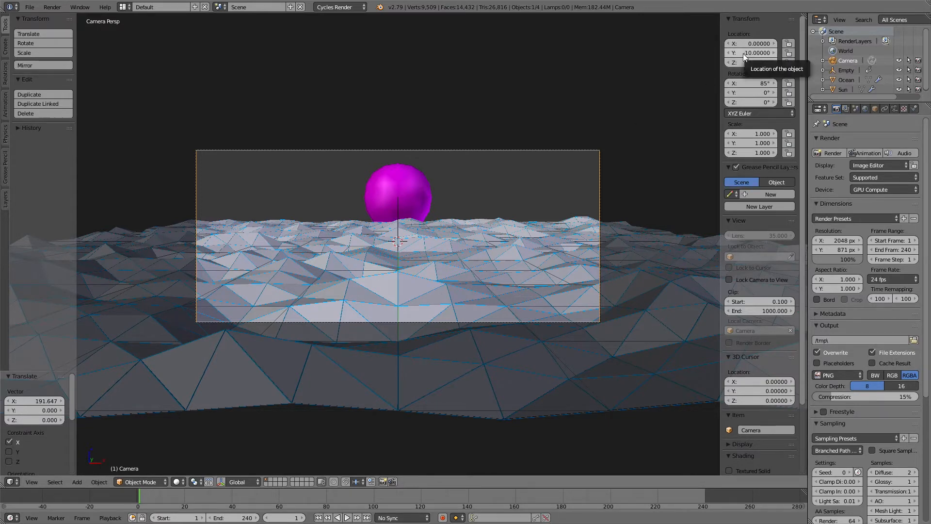
- Keyframe the camera's location at frame 1, and again at frame 240 with its Y location set to -5
key("i")
left_click(285, 517)
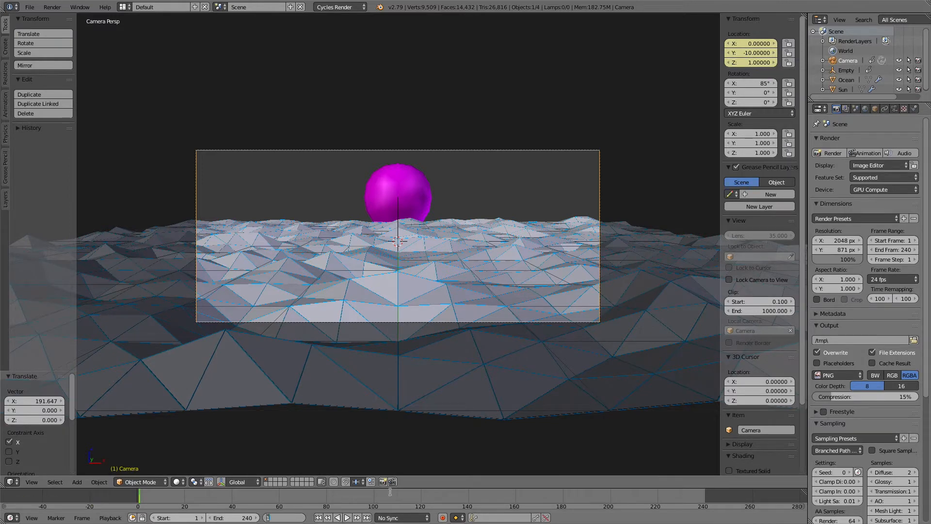
type("240")
key("Return")
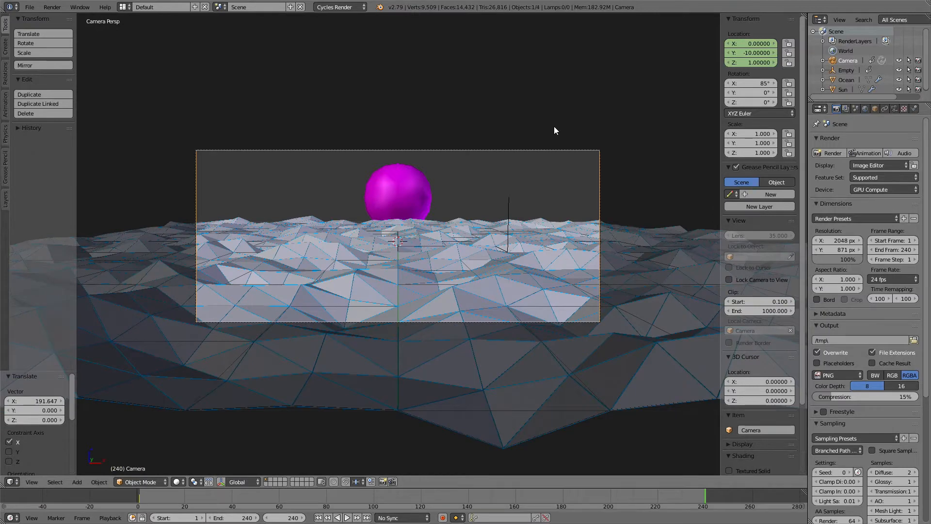
left_click(759, 55)
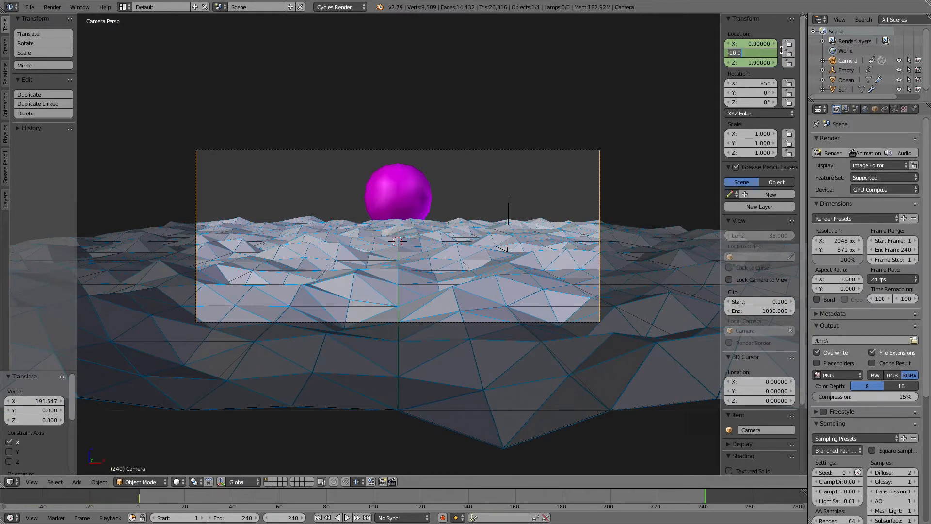
type("-5")
key("Return")
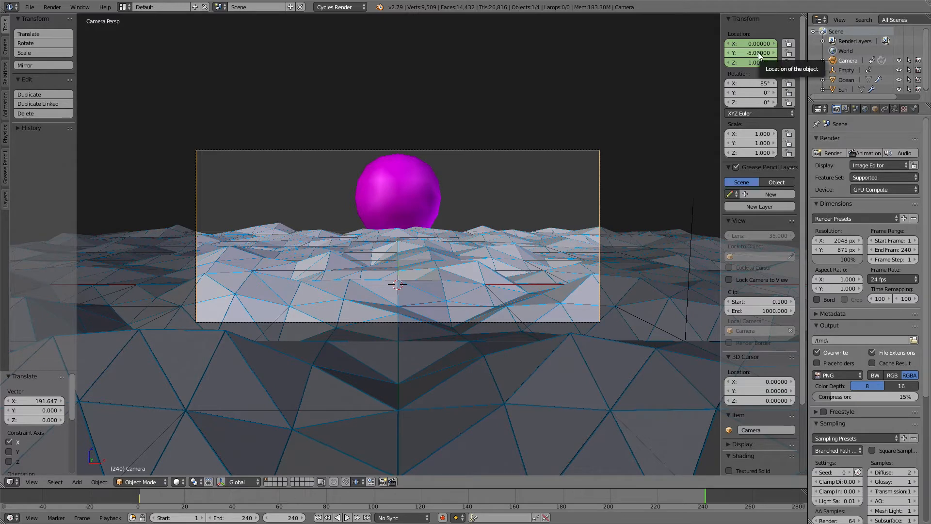
key("i")
- Set the handle type of the camera's location keyframes to Vector in the Animation layout and return to the Default layout
left_click(129, 5)
left_click(138, 31)
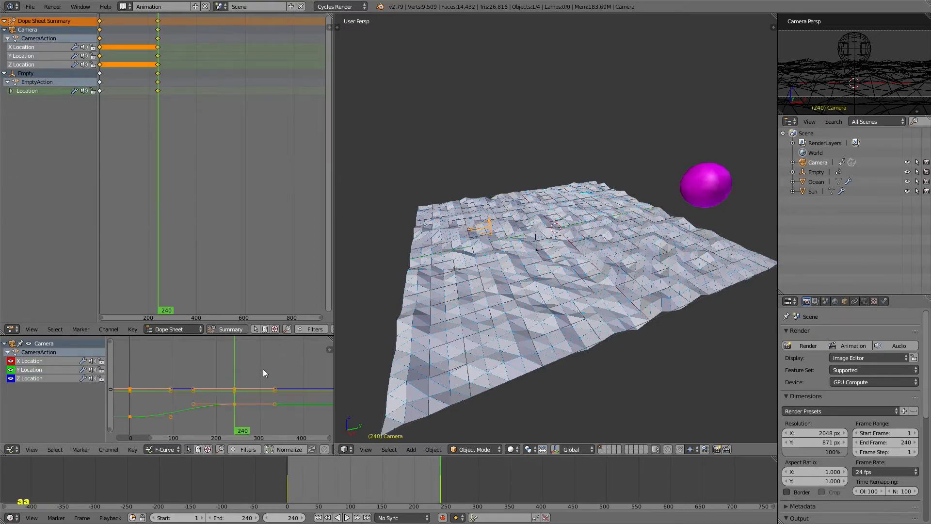
key("shift+e")
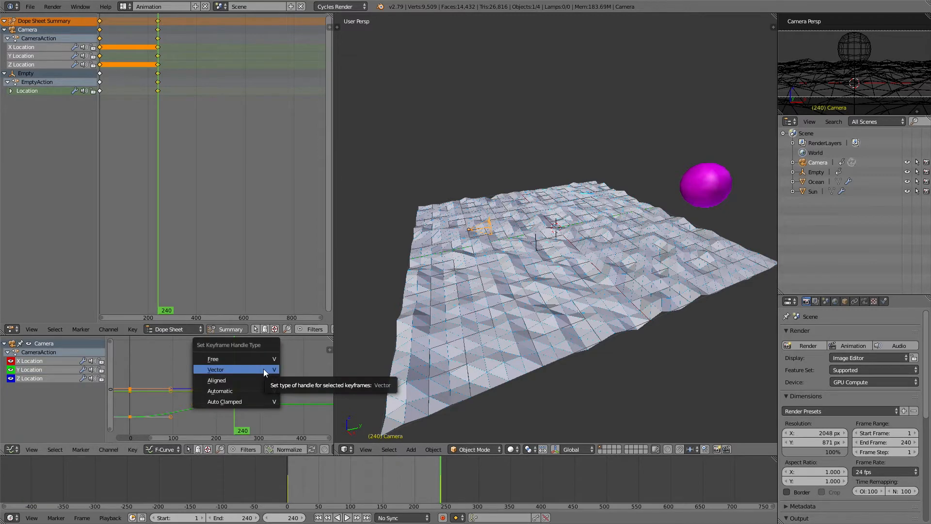
left_click(263, 369)
left_click(124, 6)
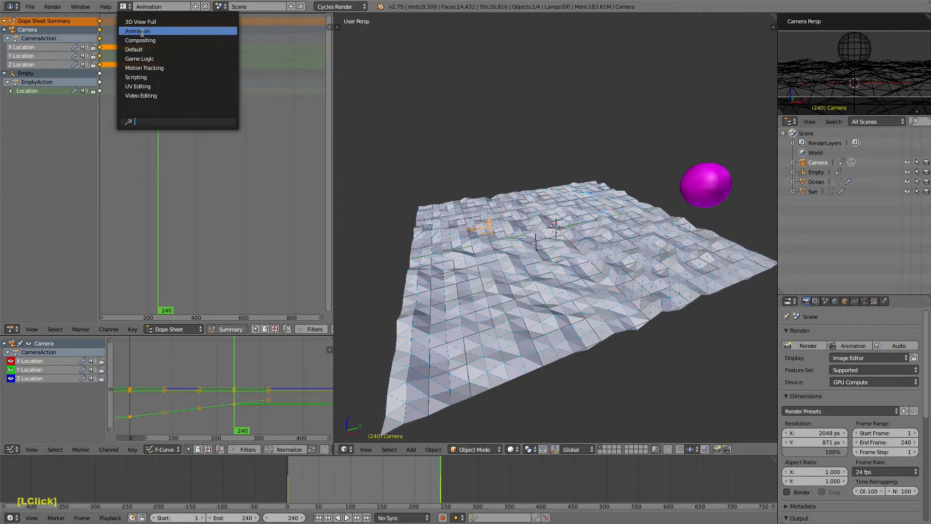
left_click(143, 49)
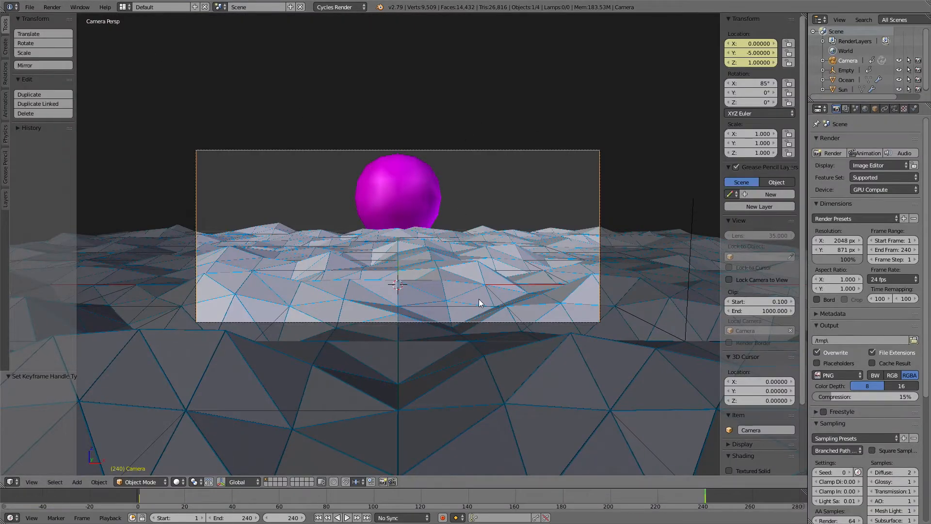
- Preview the camera's forward movement from frame 1
left_click(293, 518)
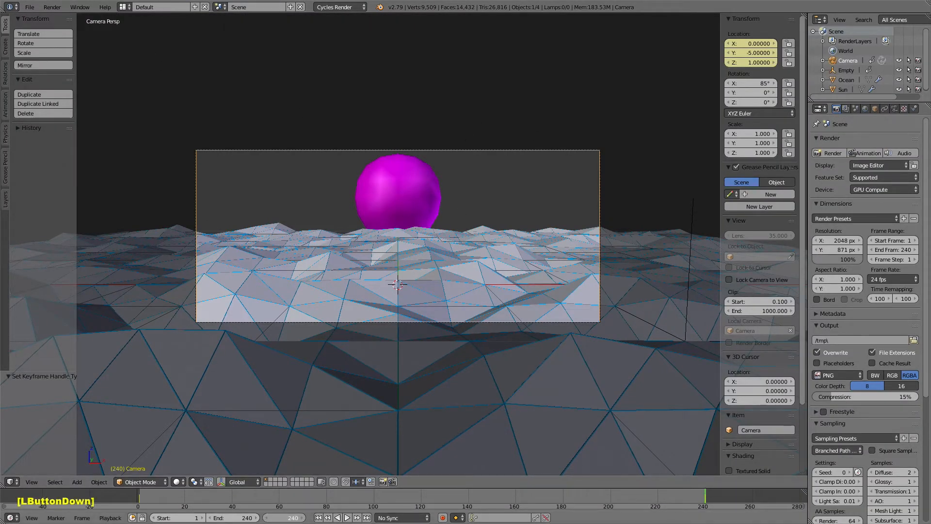
type("1")
key("Return")
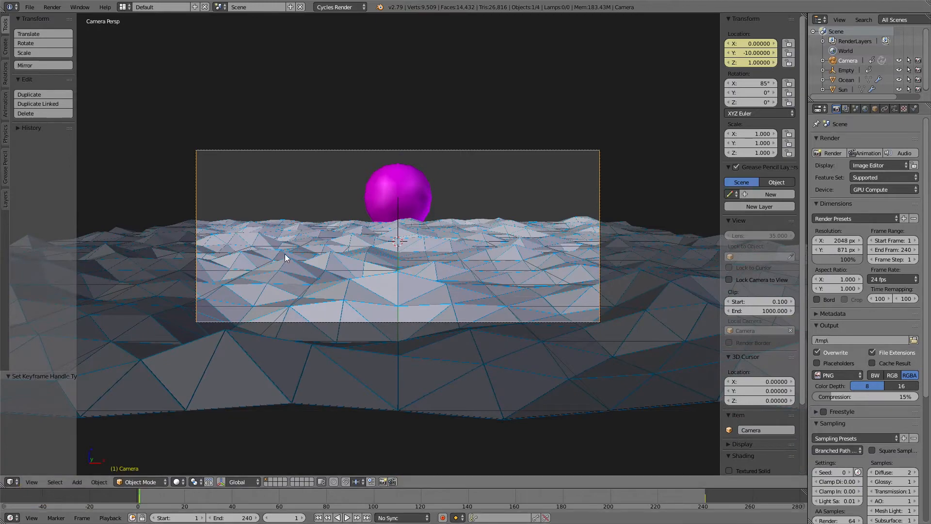
key("alt+a")
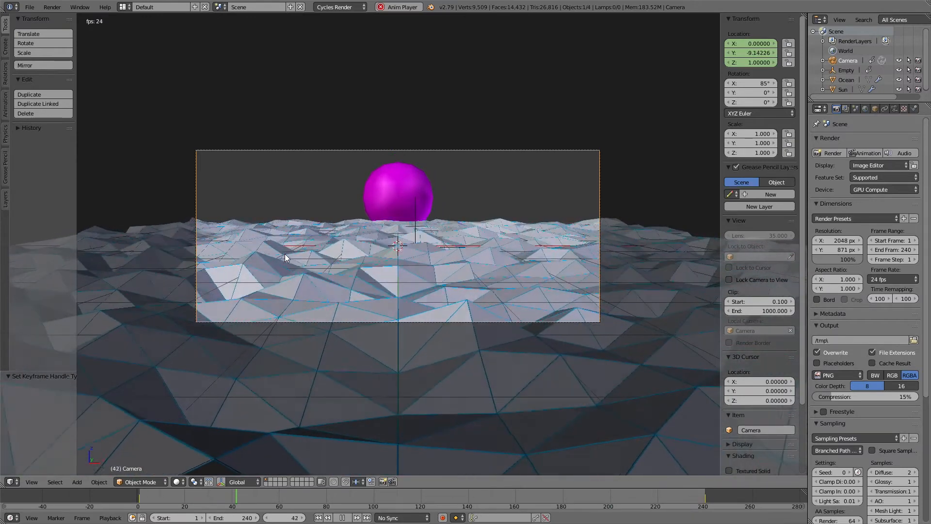
key("Escape")
- Keyframe the sun's location at frame 1, and again at frame 240 after lowering it about 3.03 units along Z
right_click(431, 202)
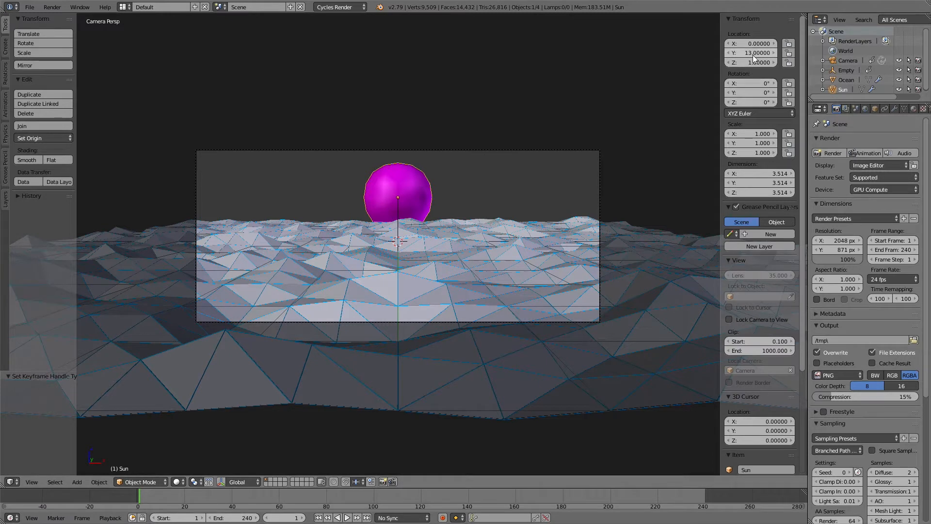
key("i")
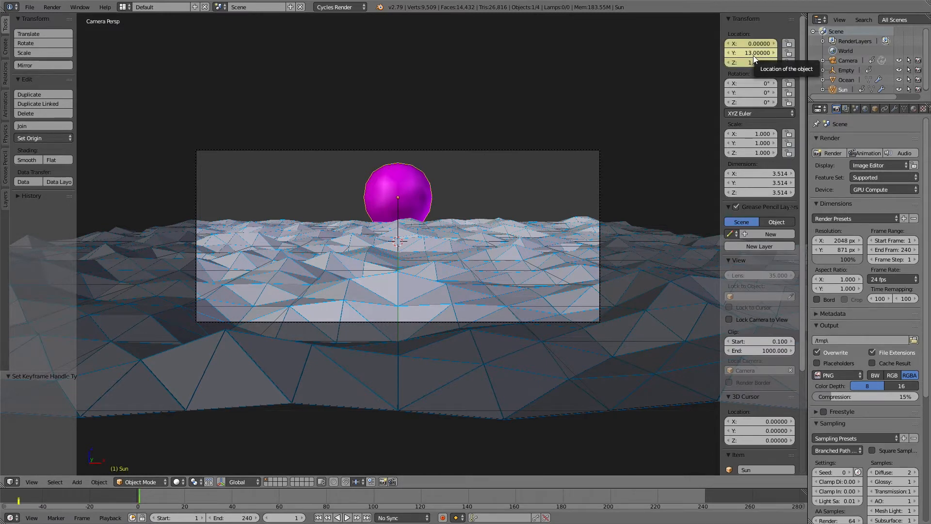
left_click(301, 518)
type("240")
key("Return")
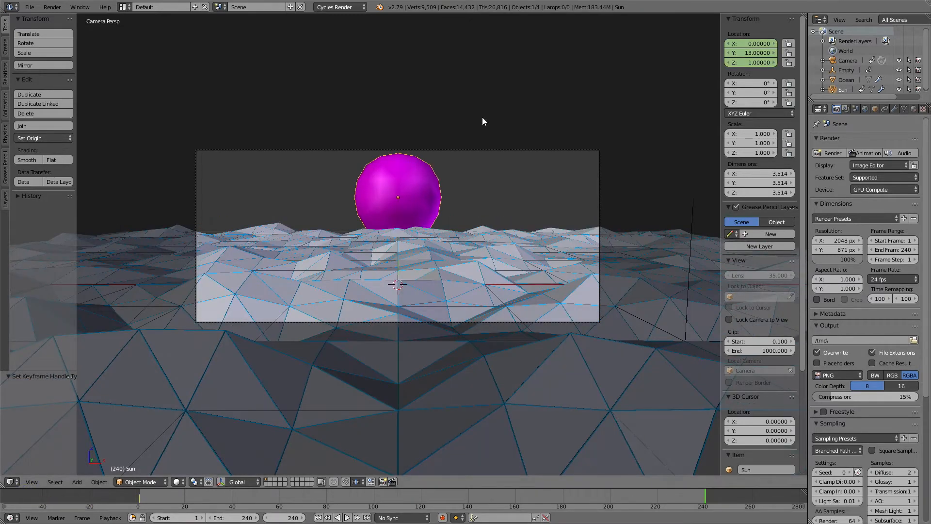
key("g")
key("z")
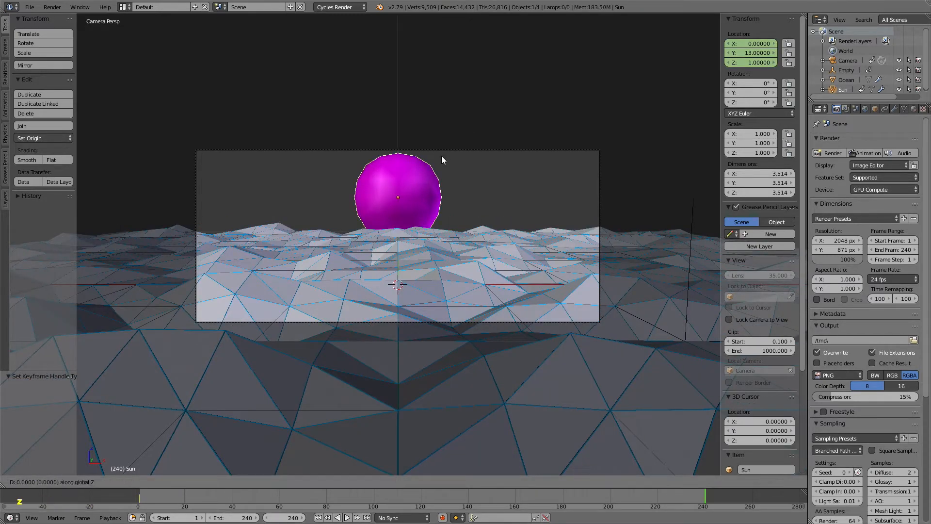
left_click(450, 229)
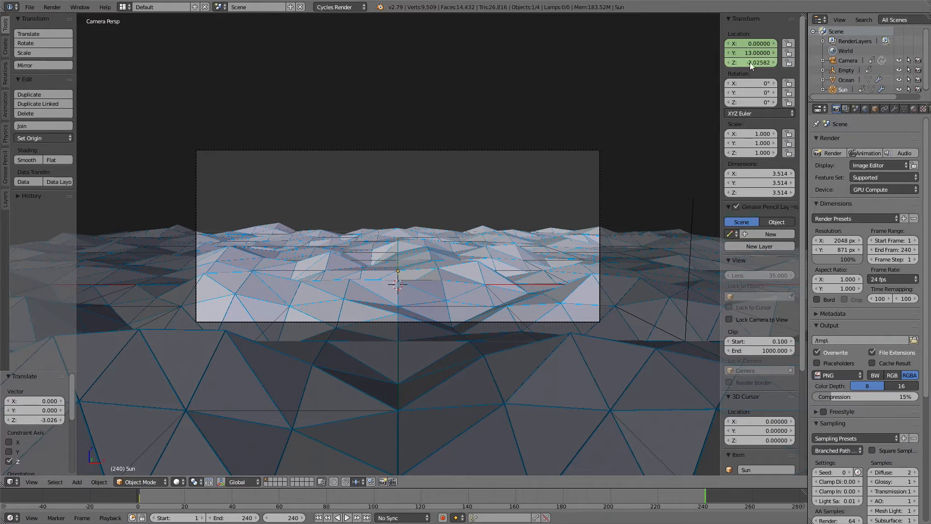
key("i")
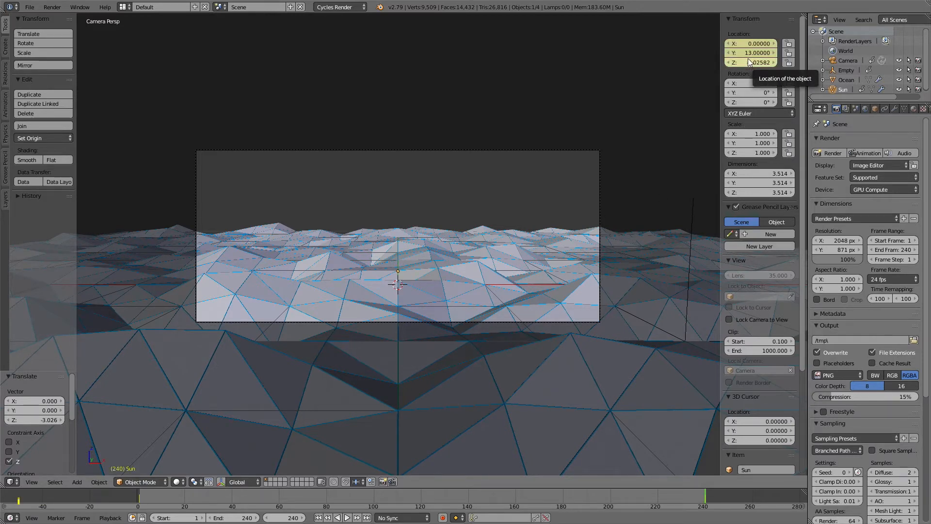
- Set the handle type of the sun's location keyframes to Vector in the Animation layout and return to the Default layout
left_click(125, 6)
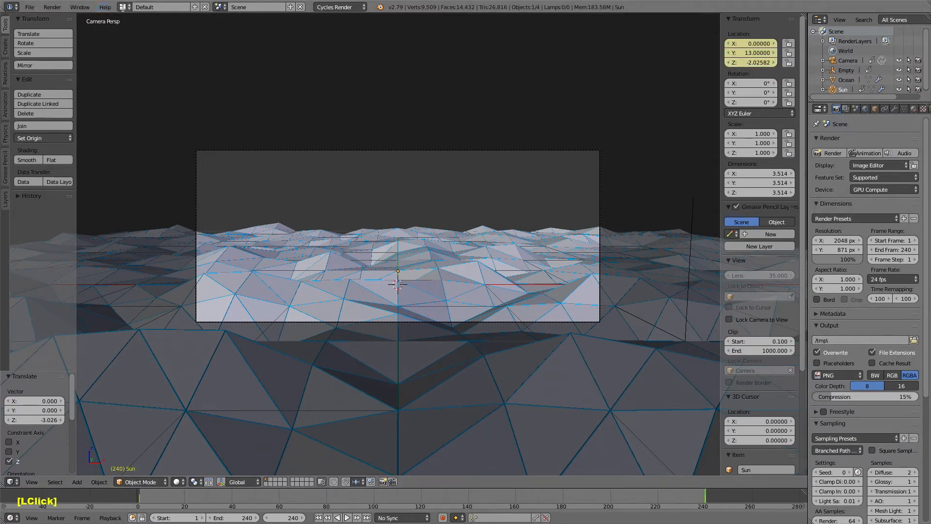
left_click(146, 31)
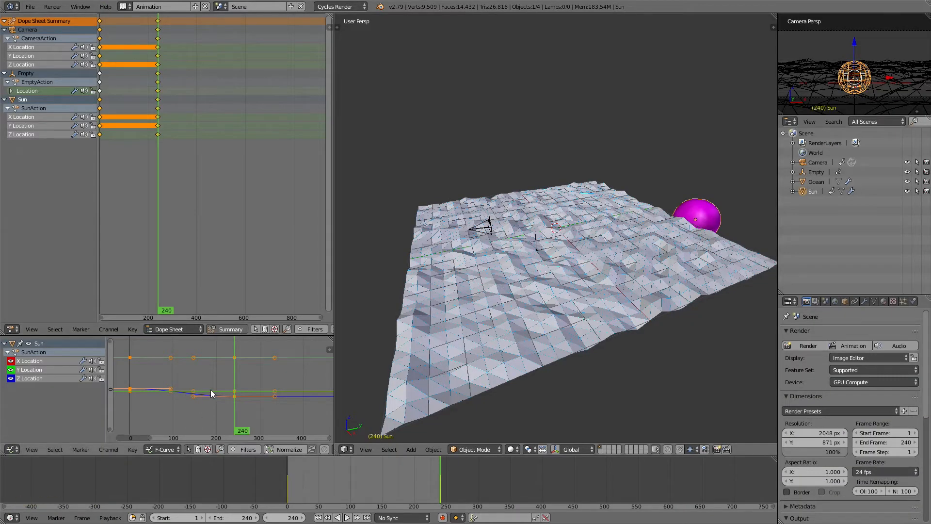
key("v")
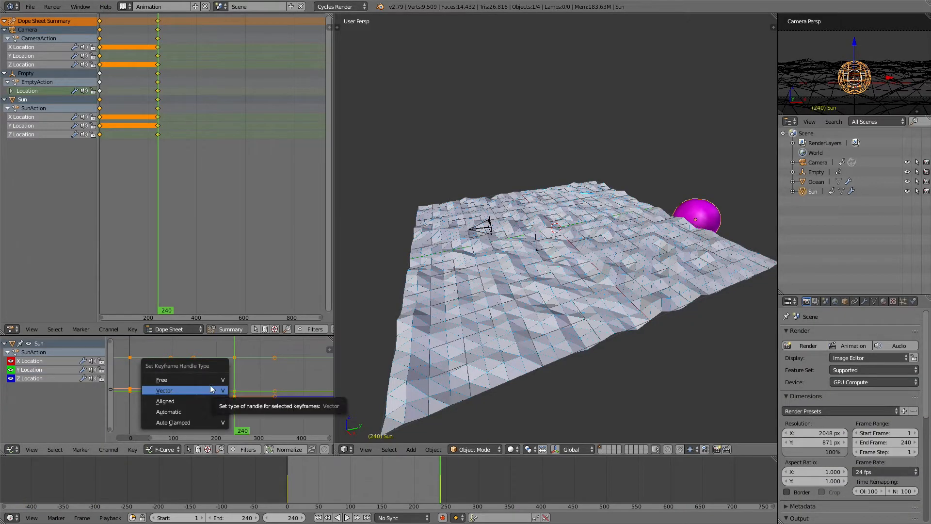
left_click(218, 388)
left_click(126, 6)
left_click(145, 47)
- Preview the setting sun animation from frame 1
left_click(285, 518)
type("1")
key("Return")
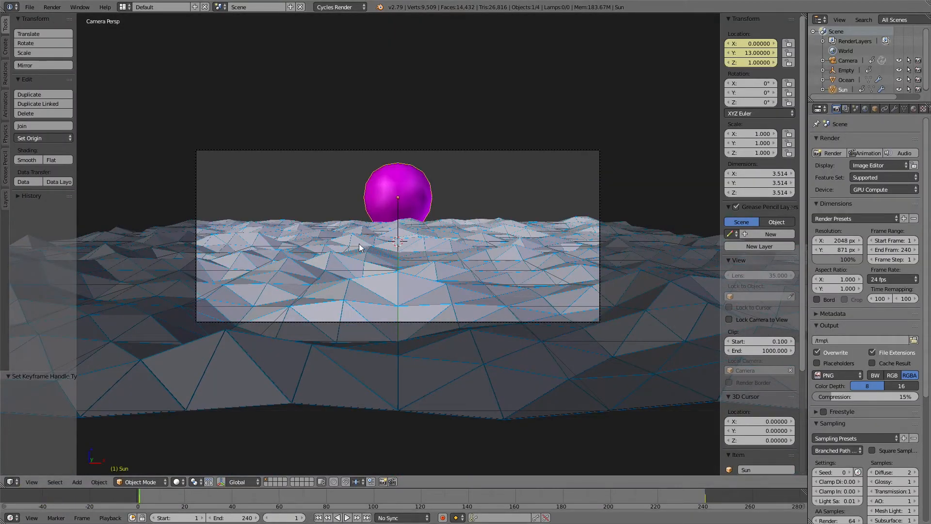
key("alt+a")
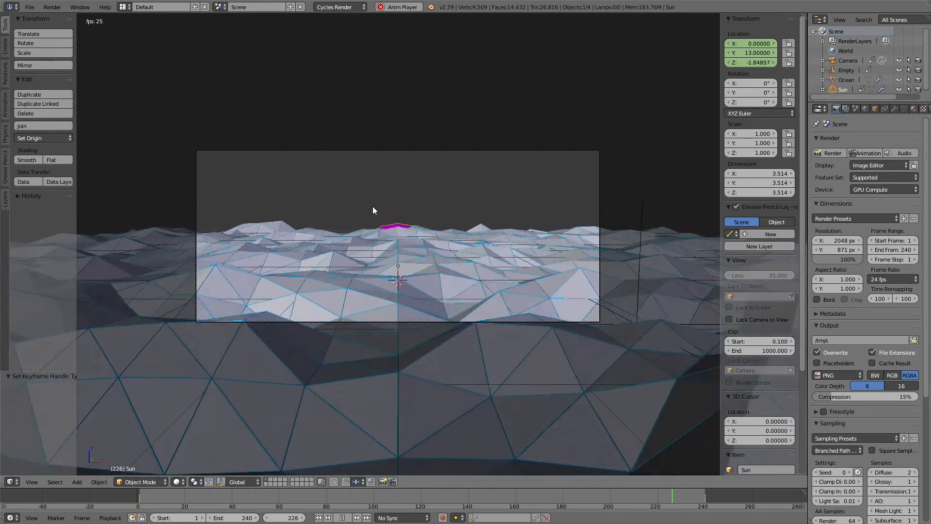
key("Escape")
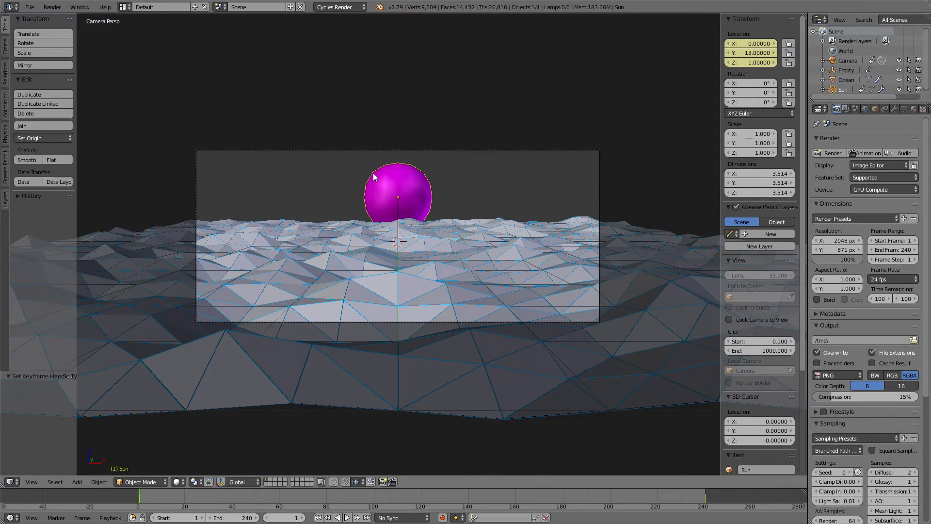
- Switch to the browser to examine the neon palm tree reference image, and return to Blender
key("alt")
key("alt+Tab")
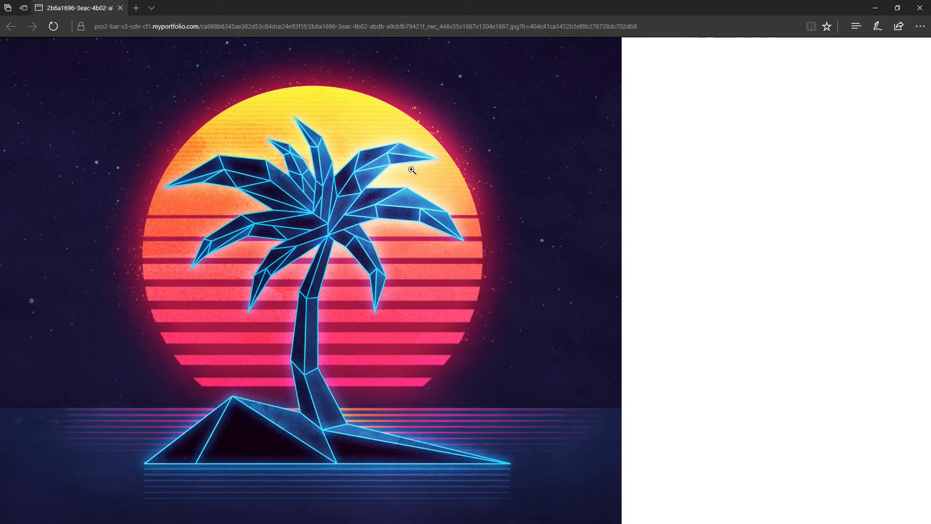
key("alt+Tab")
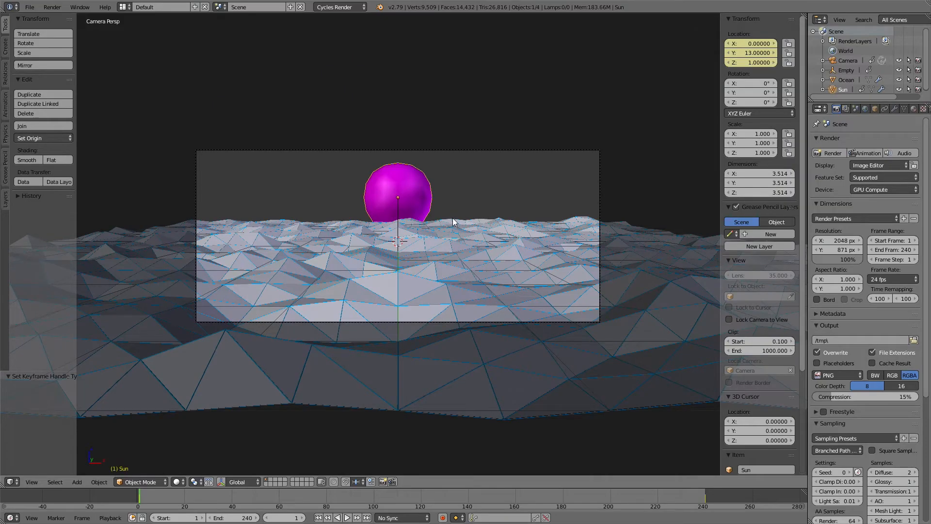
- Add a cube at the scene's origin and isolate it in local view
middle_click_drag(434, 195, 417, 228)
scroll(417, 228, "down", 4)
scroll(422, 231, "up", 5)
scroll(427, 235, "down", 1)
scroll(427, 235, "down", 2)
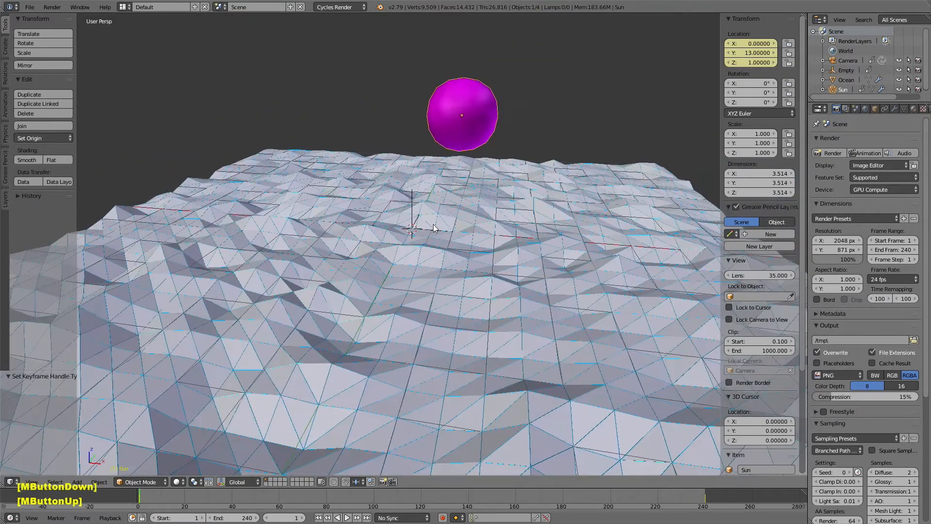
key("shift+a")
mouse_move(434, 224)
mouse_move(423, 152)
left_click(461, 162)
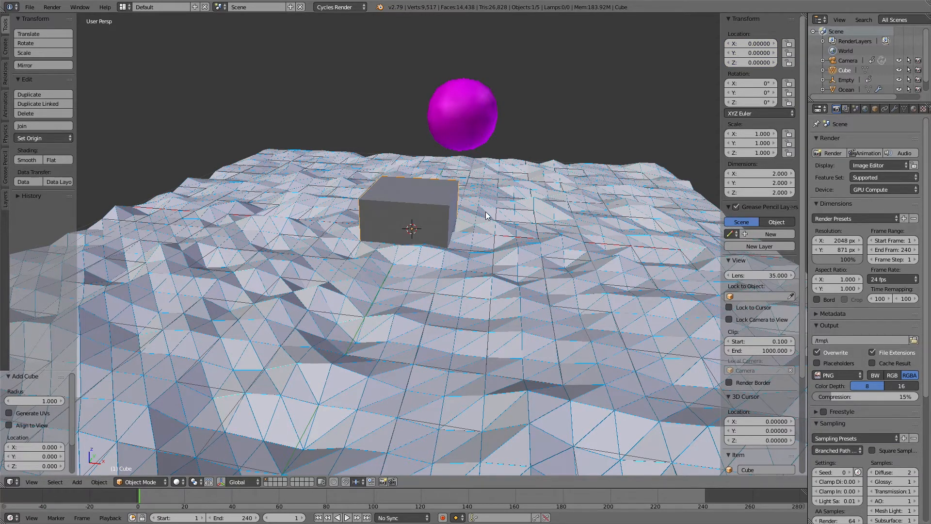
key("KP_Divide")
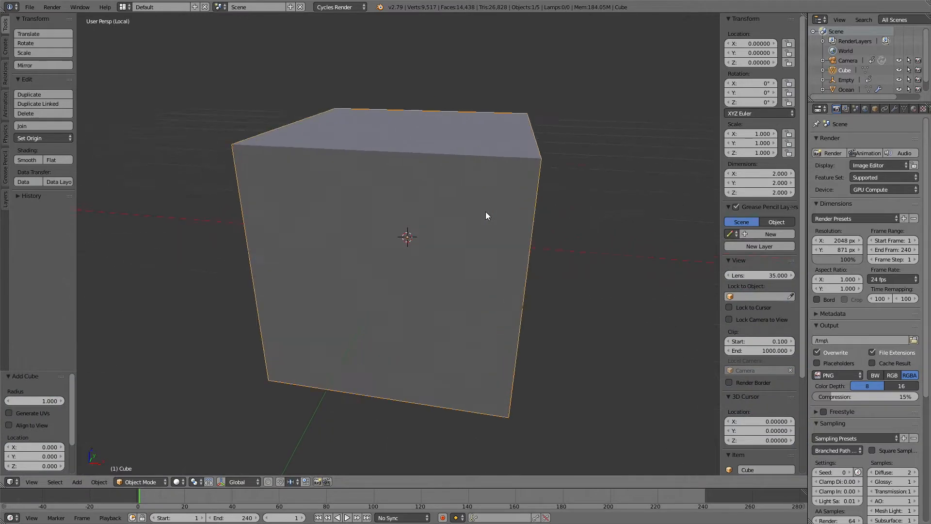
- Move the cube's whole mesh up 1 unit along Z in Edit Mode so its base sits on the origin
scroll(486, 215, "down", 5)
scroll(480, 227, "up", 1)
scroll(487, 229, "down", 1)
scroll(509, 275, "down", 3)
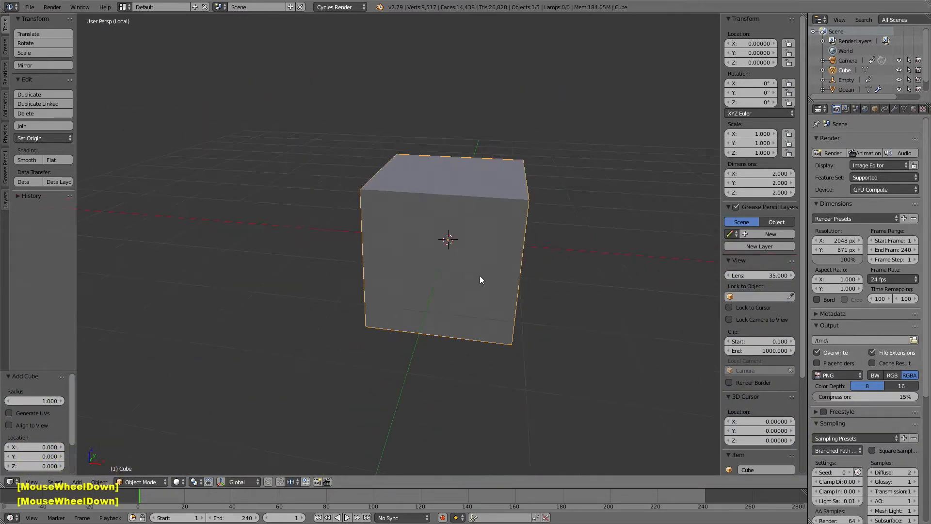
middle_click_drag(480, 277, 489, 257)
key("Tab")
key("g")
key("z")
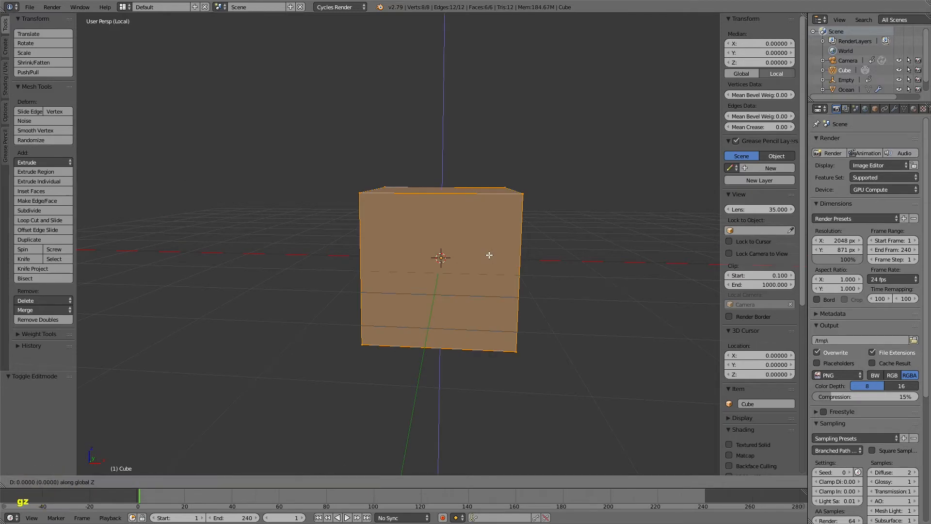
left_click(486, 170, "ctrl")
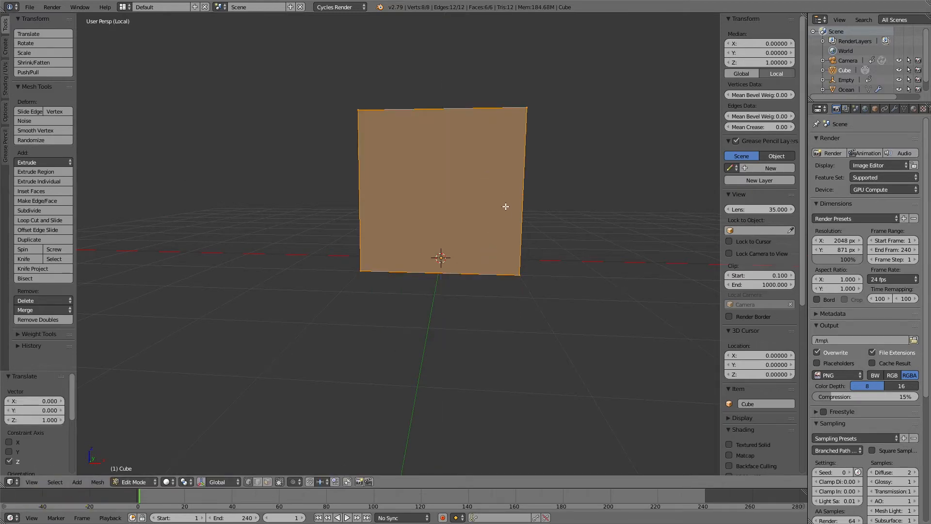
- Lower the cube's top vertices along Z in front view to make a slab 0.3 high, and return to Object Mode
key("KP_1")
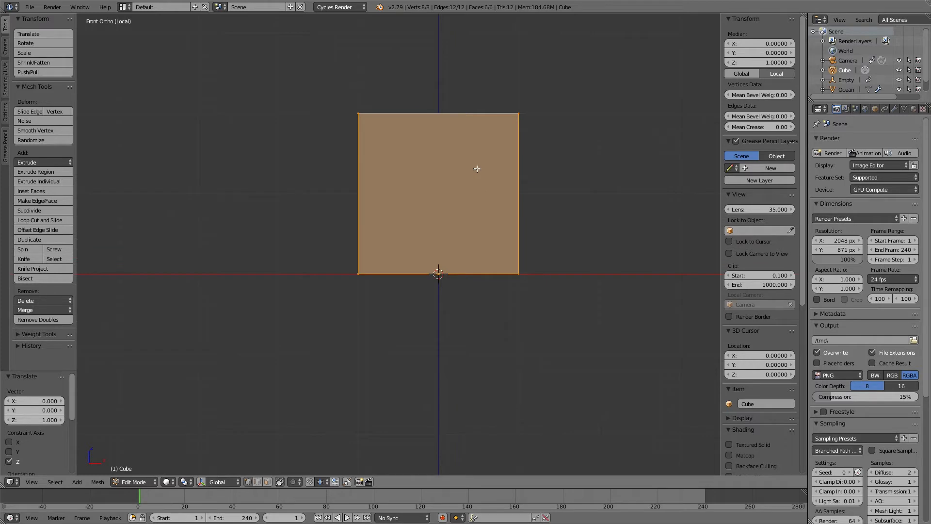
right_click(372, 102)
key("b")
left_click_drag(323, 84, 623, 158)
key("g")
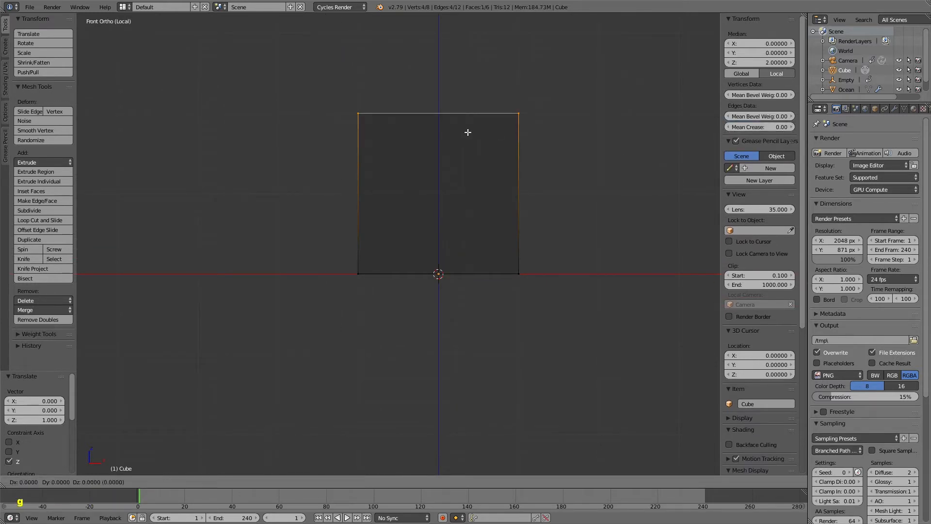
key("z")
key("ctrl")
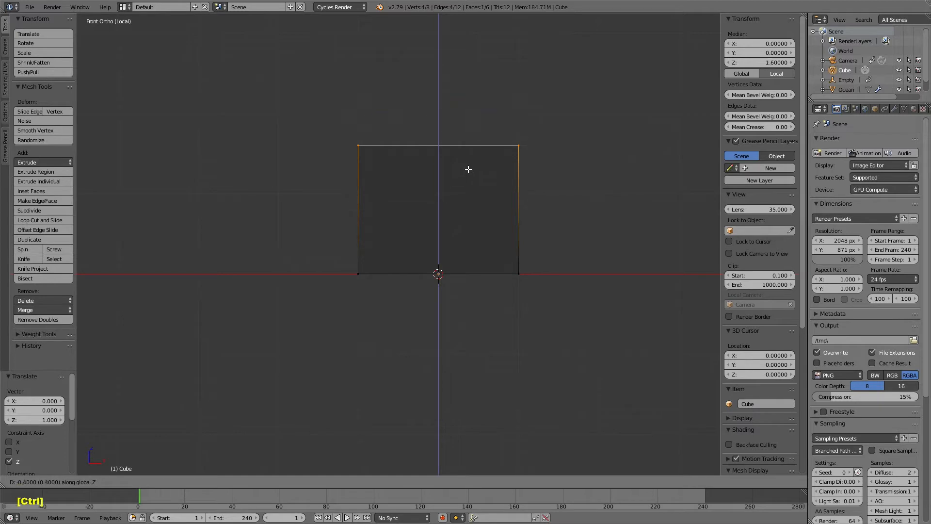
left_click(474, 268)
key("Tab")
scroll(370, 269, "up", 2)
middle_click_drag(484, 246, 447, 254, "shift")
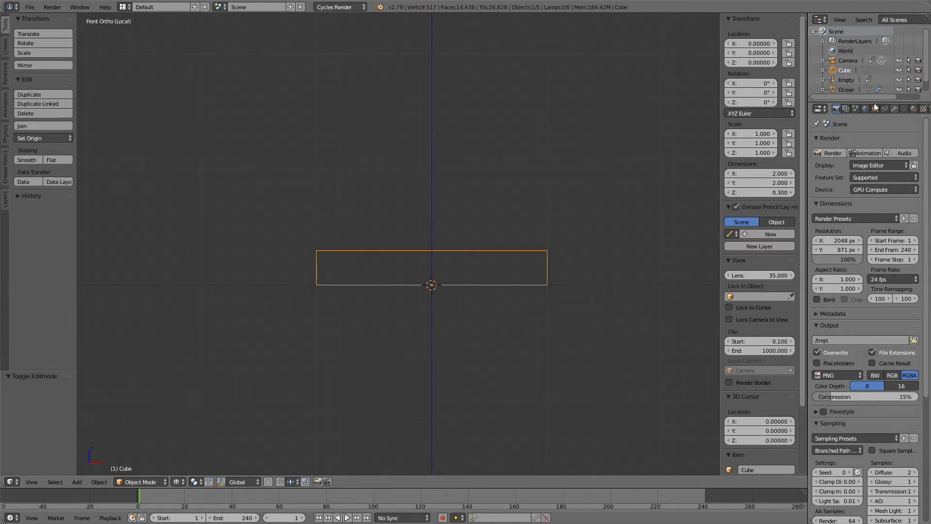
- Add a Plain Axes empty at the origin and reselect the flattened cube
key("shift+a")
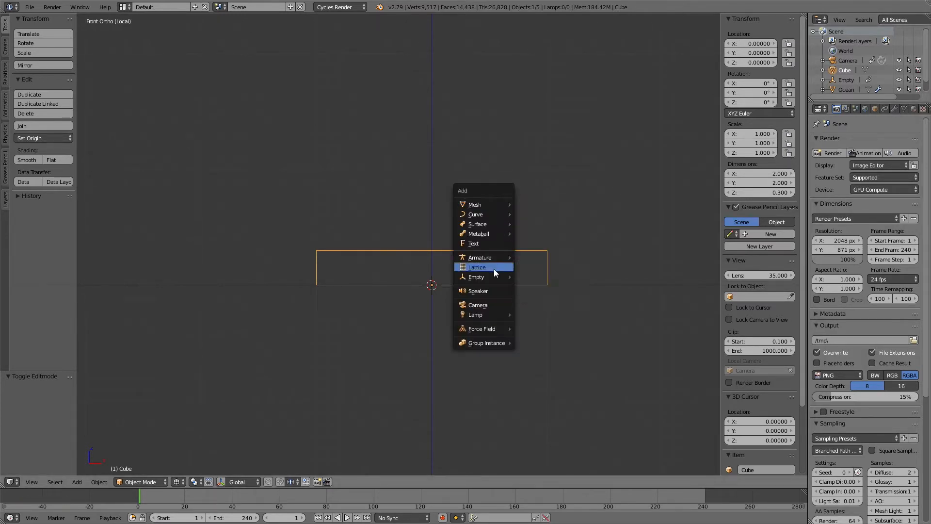
left_click(536, 273)
right_click(478, 250)
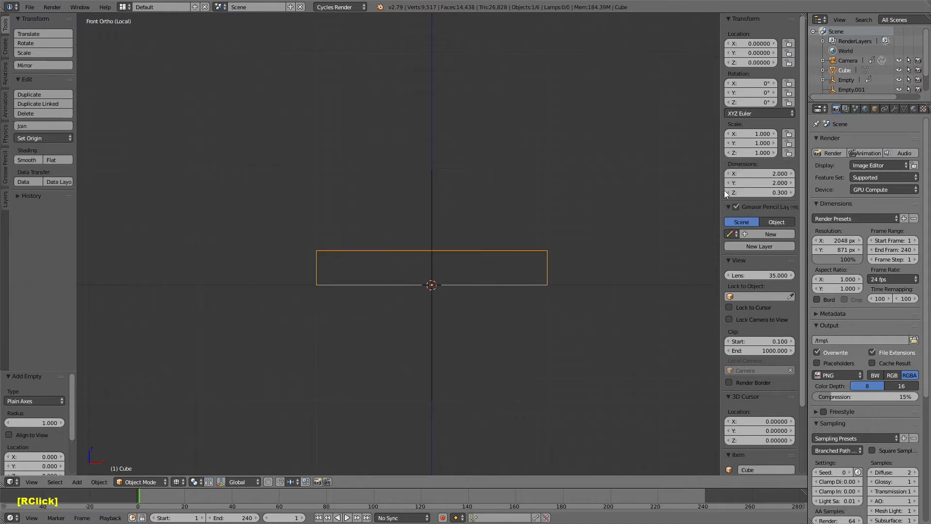
- Add an Array modifier to the cube with Relative Offset off and Object Offset set to Empty.001
left_click(895, 108)
left_click(869, 140)
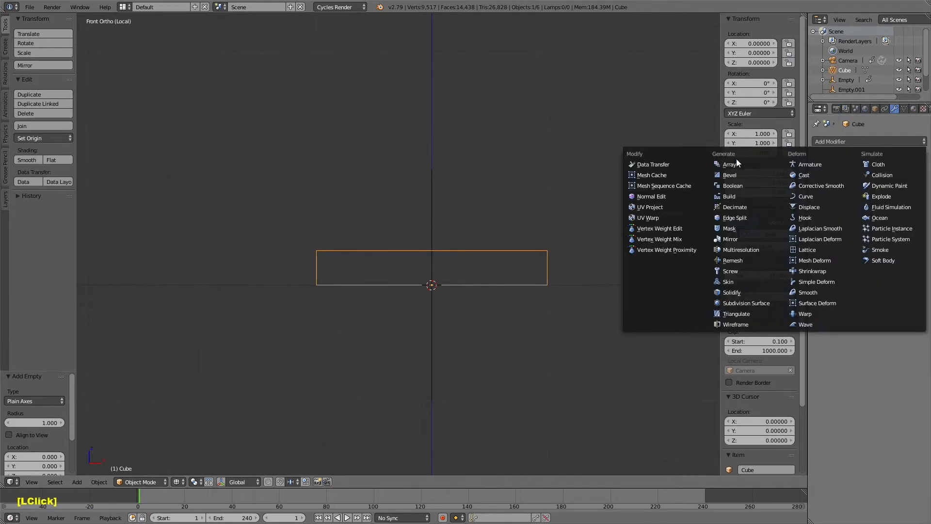
left_click(732, 165)
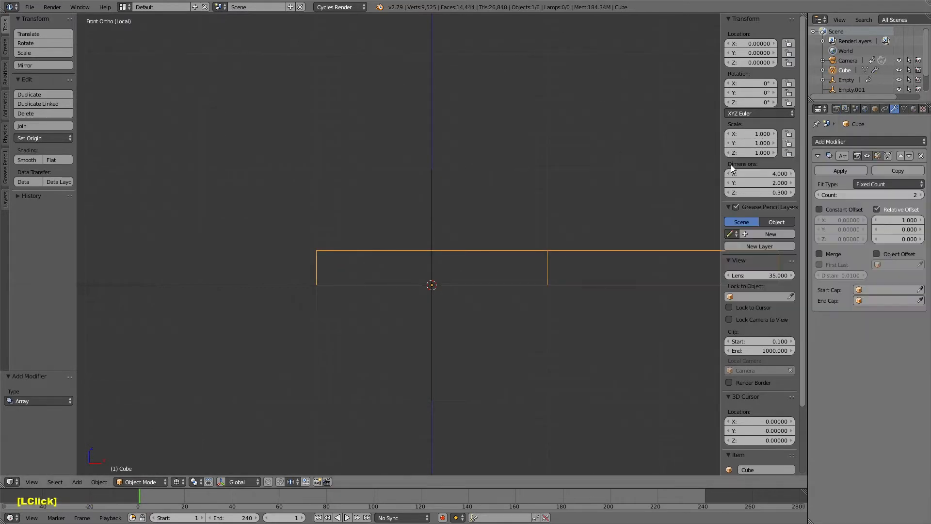
left_click(878, 209)
left_click(889, 254)
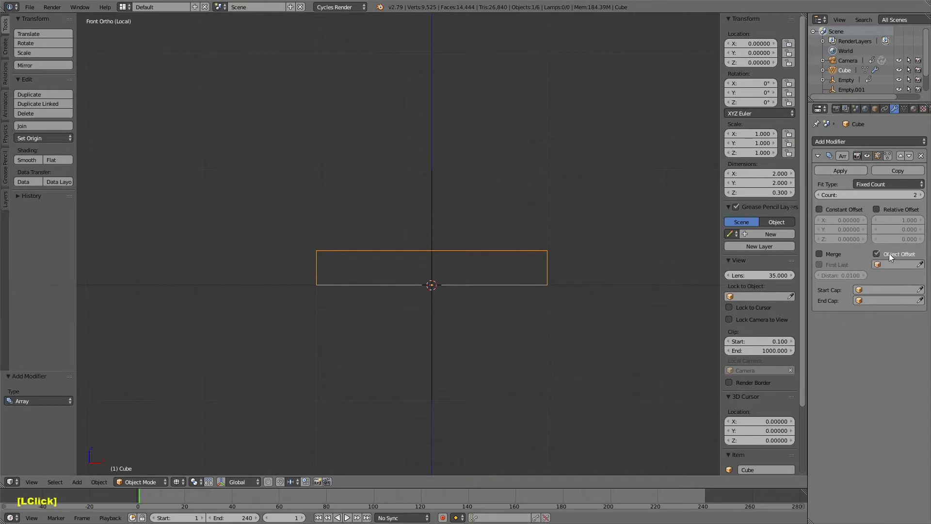
left_click(899, 264)
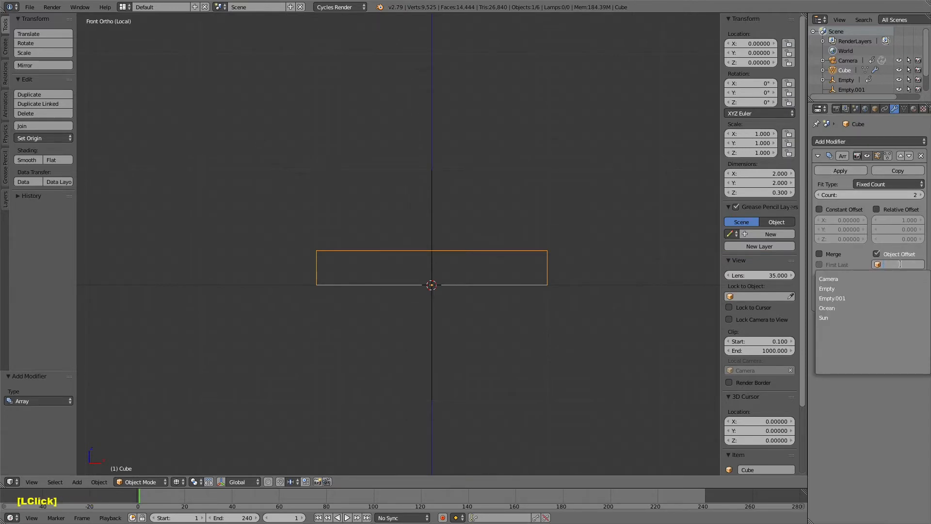
left_click(860, 295)
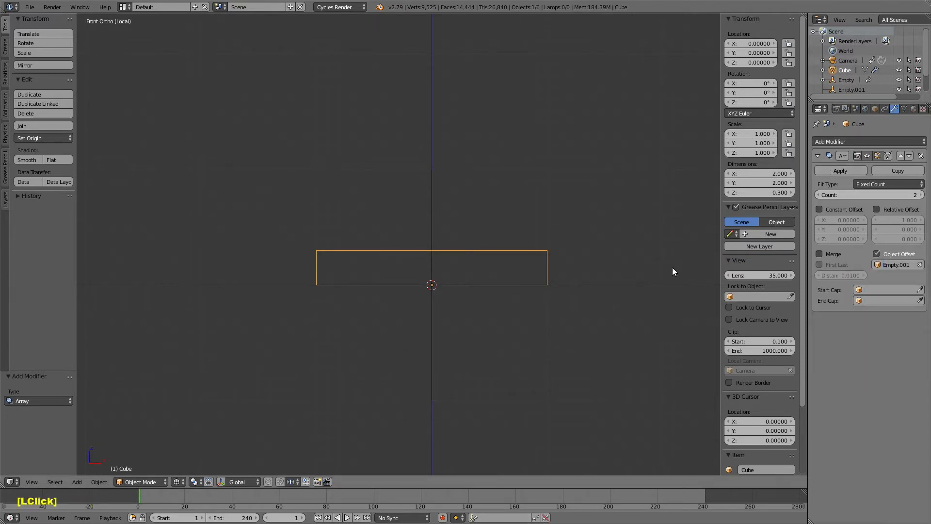
- Move Empty.001 up 0.6 along Z to separate the array copies, and switch to solid shading
right_click(431, 332, "ctrl")
key("g")
key("z")
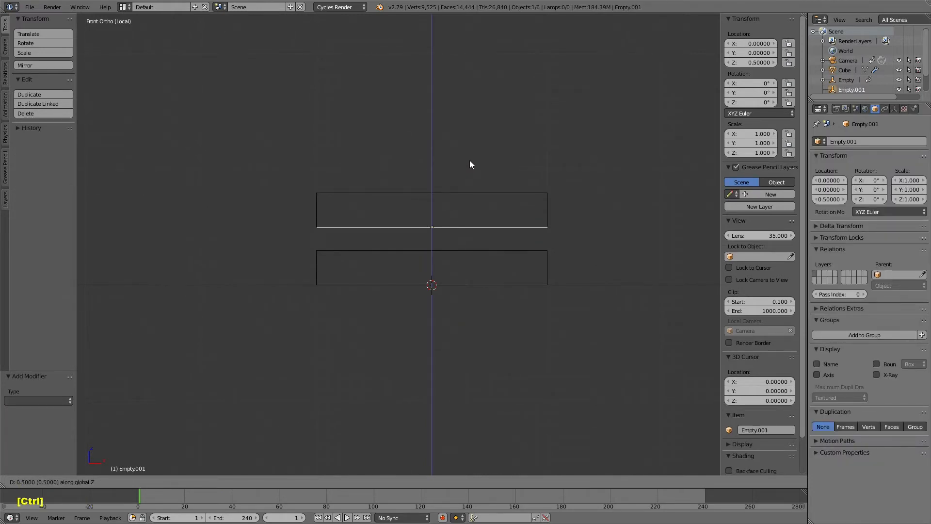
left_click(470, 150, "ctrl")
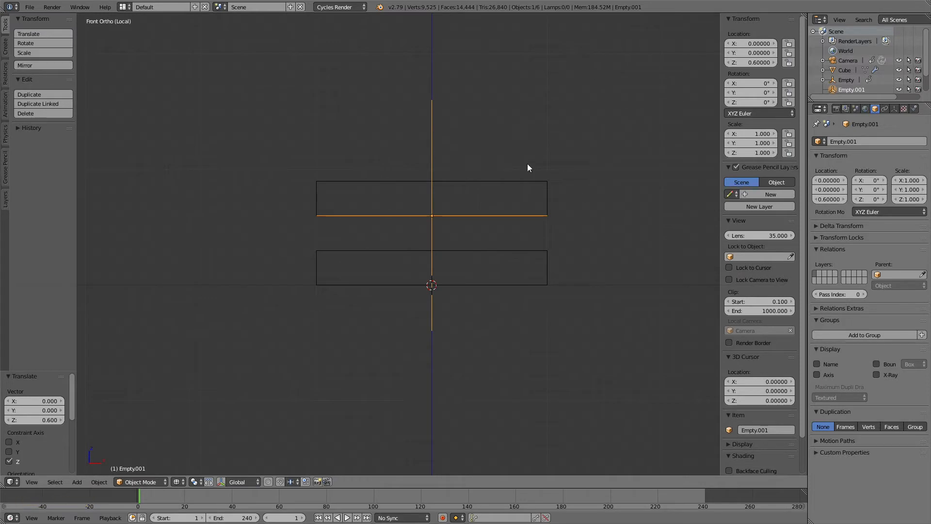
key("z")
scroll(462, 196, "up", 1)
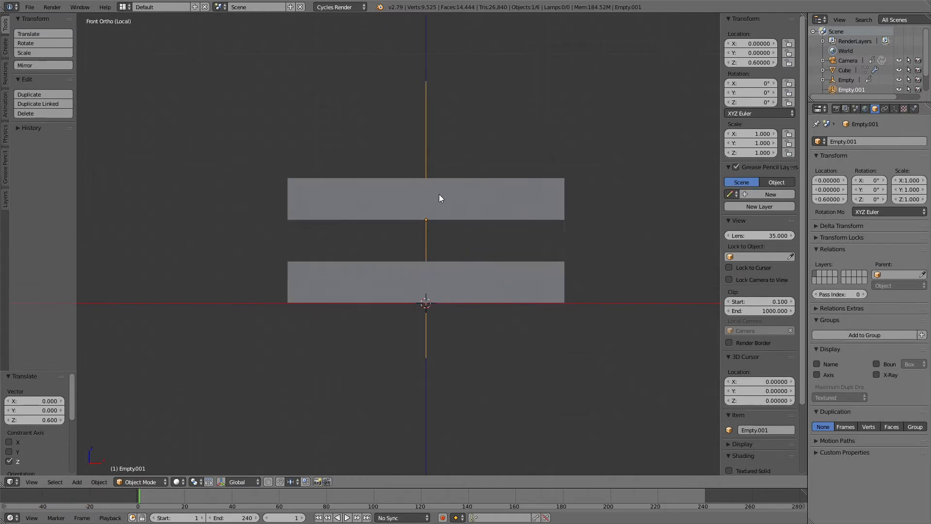
scroll(430, 242, "down", 1)
scroll(432, 228, "down", 1)
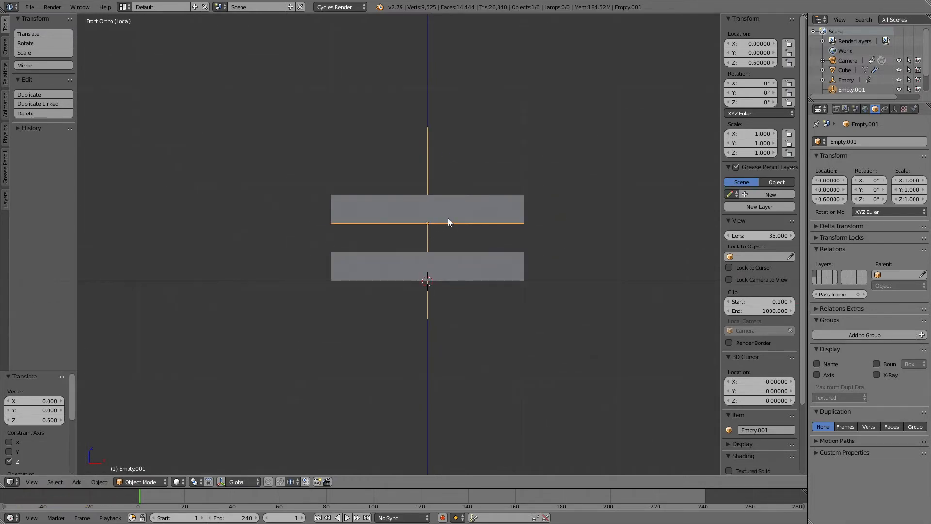
right_click(447, 219)
right_click(432, 173)
key("g")
right_click(488, 175)
right_click(458, 262)
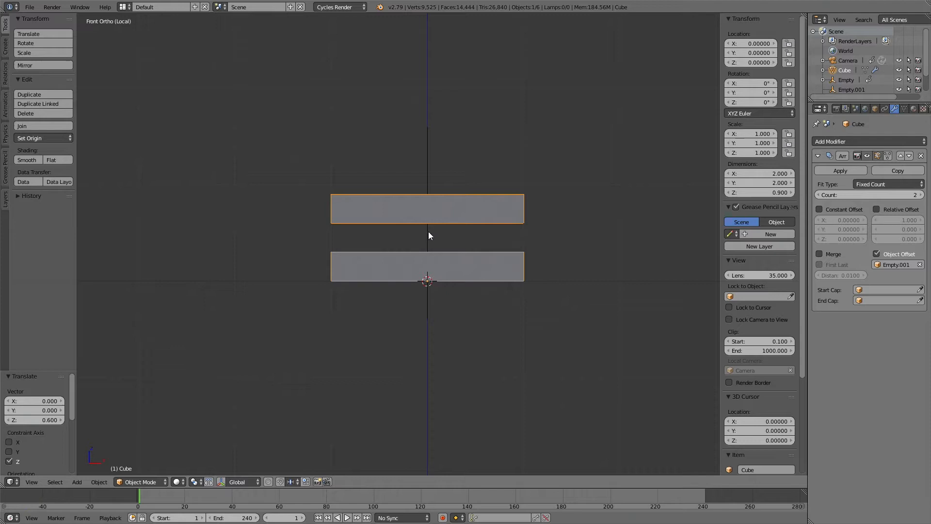
right_click(429, 232)
right_click(452, 255)
- Scale Empty.001 to 0.75 along Z so that each array copy gets thinner
right_click(430, 232)
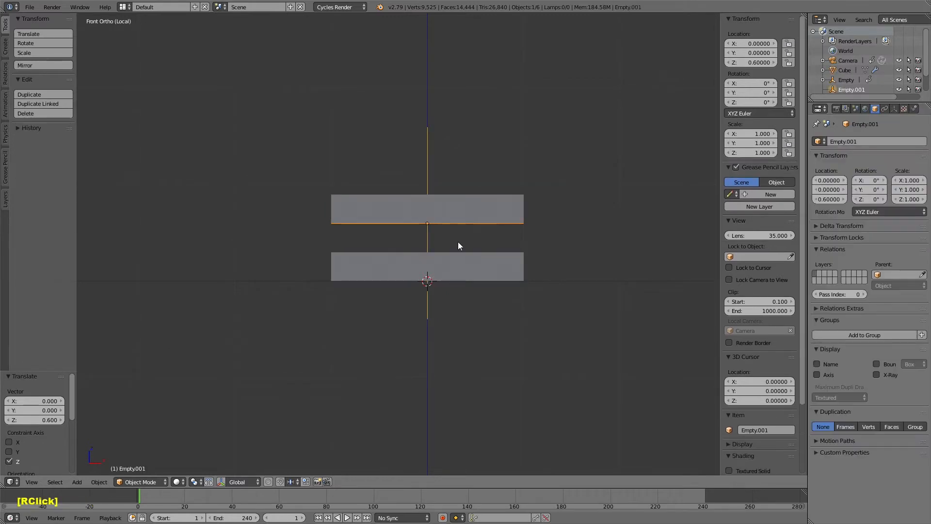
key("s")
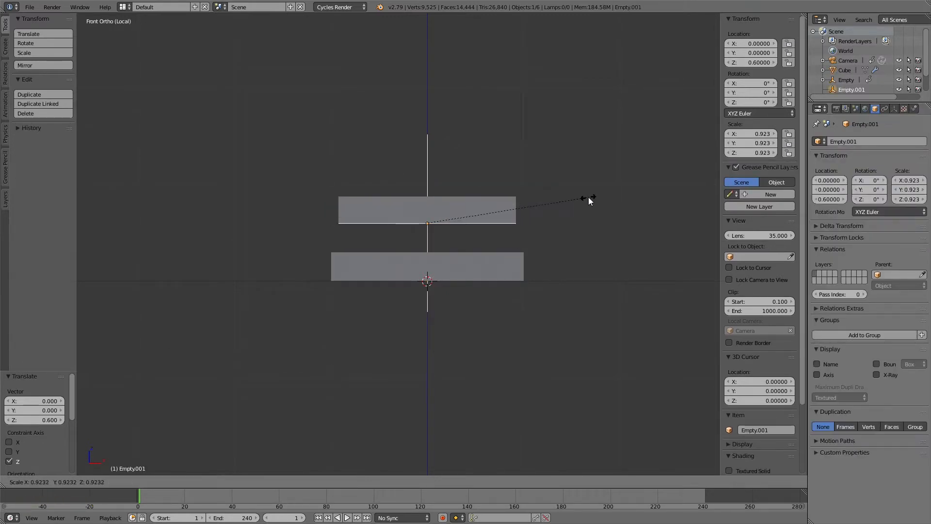
key("z")
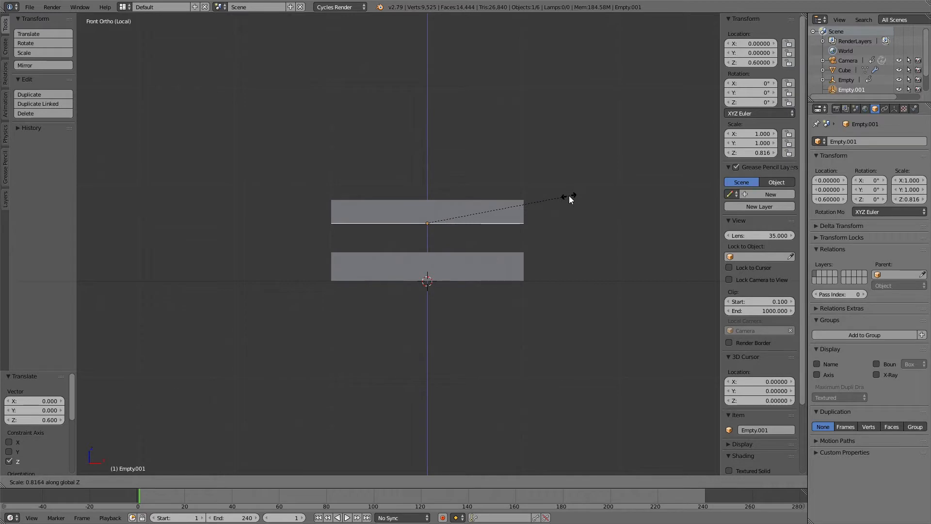
type("0.75")
key("Return")
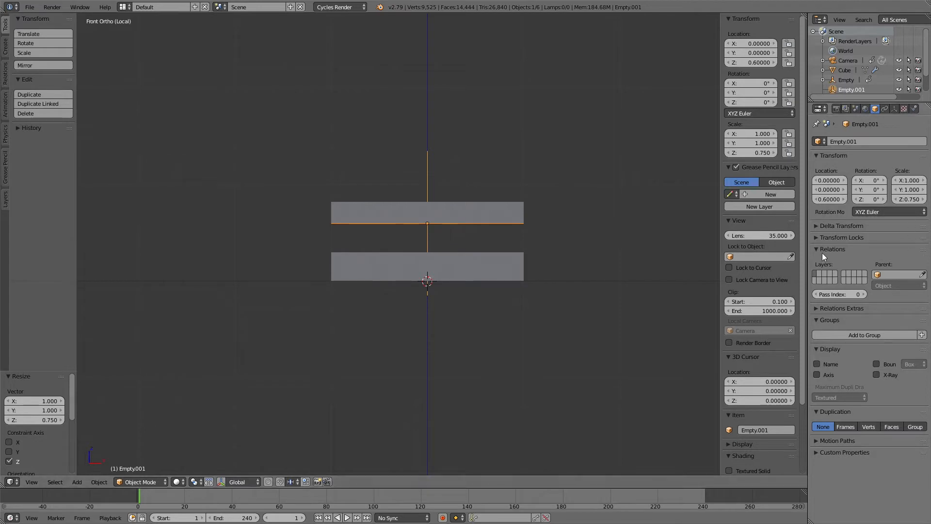
- Set the cube's Array count to 6 and apply the modifier
right_click(447, 211)
left_click(921, 195)
left_click(921, 195)
left_click(920, 195)
left_click(920, 195)
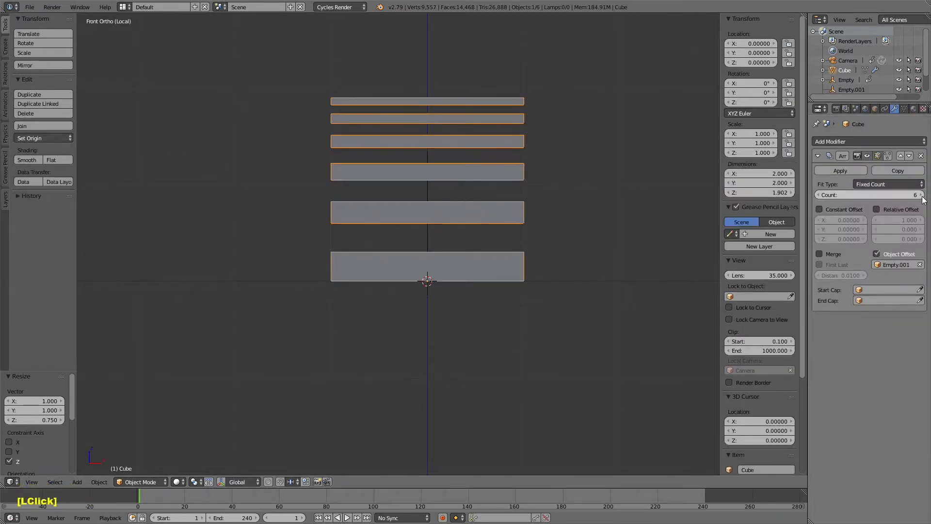
left_click(921, 195)
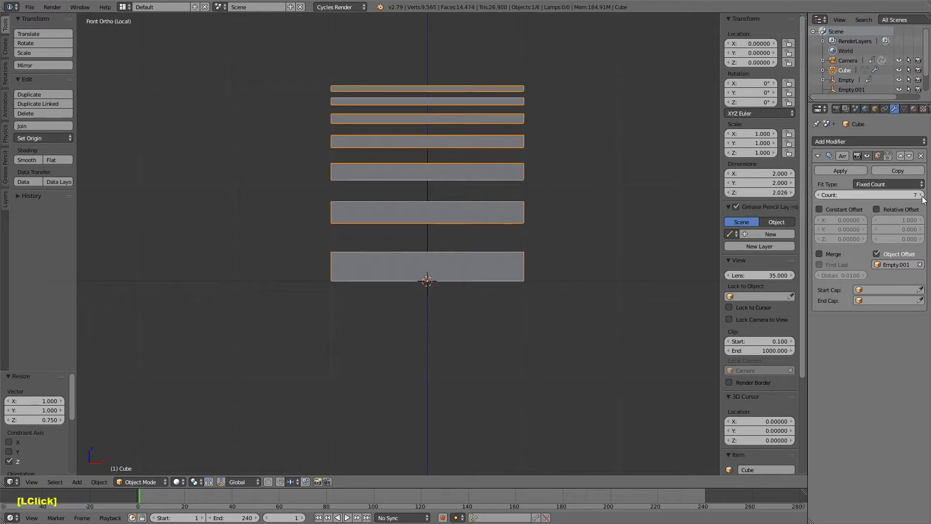
left_click(819, 195)
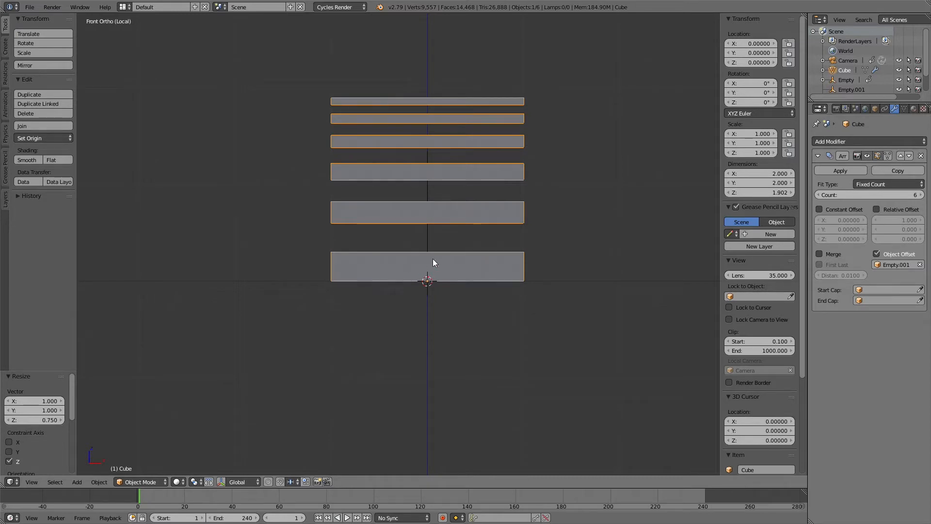
left_click(846, 170)
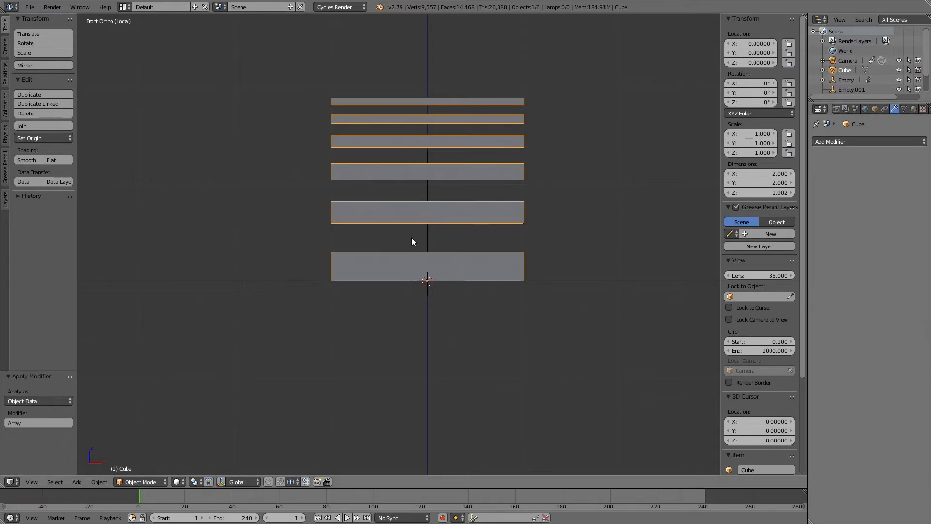
- Delete Empty.001 and reselect the stack of slabs
right_click(426, 240)
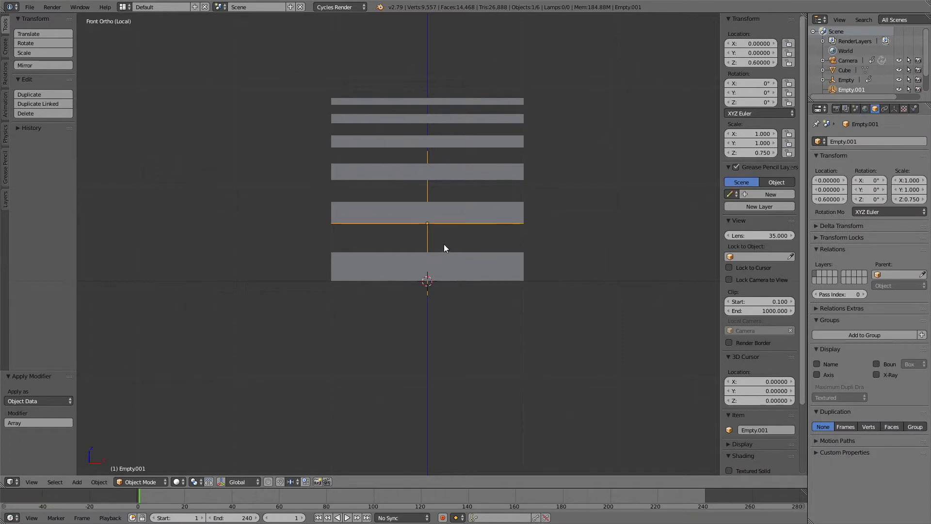
key("x")
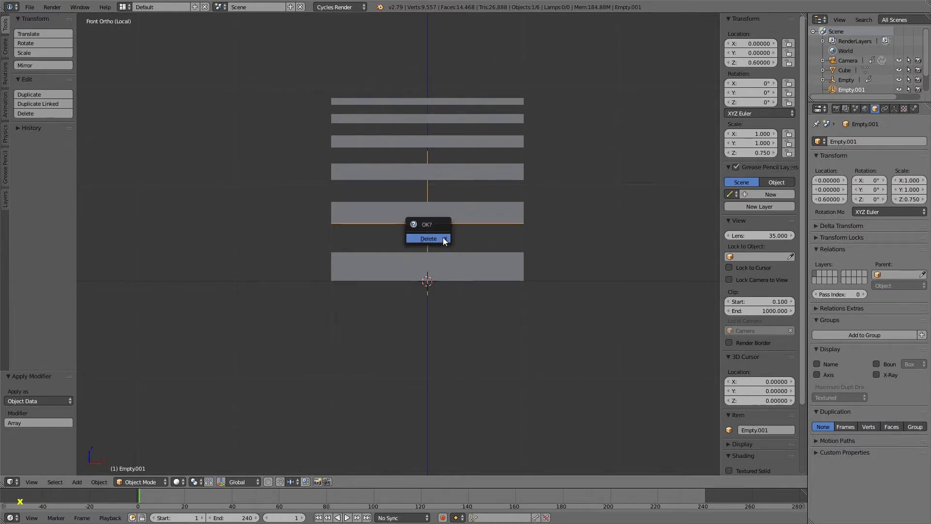
left_click(443, 239)
right_click(495, 199)
- Rename the slab object and its mesh data as Sun_Lines, and save the file
scroll(455, 180, "down", 1)
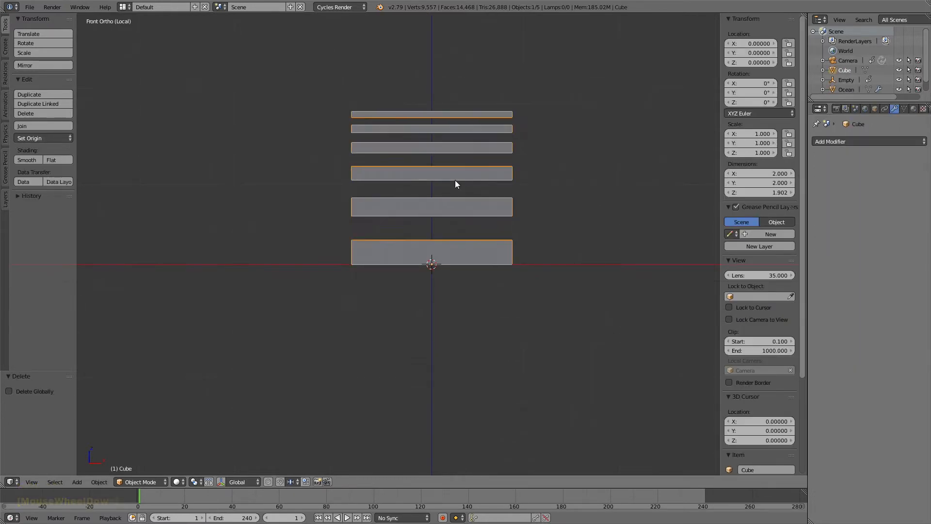
middle_click_drag(455, 179, 405, 233)
left_click(875, 108)
left_click(856, 140)
type("Sun_Line")
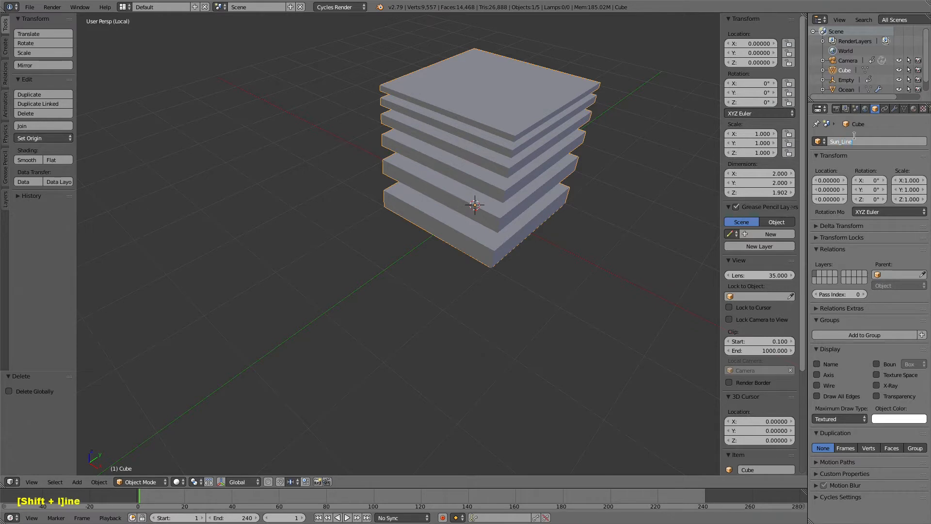
type("s")
key("Return")
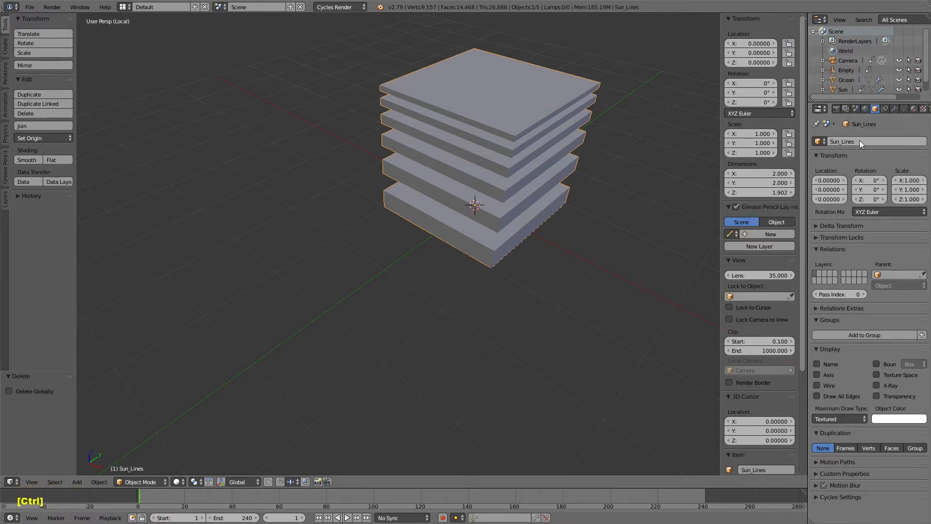
key("ctrl+s")
left_click(904, 109)
type("Sun_Lines")
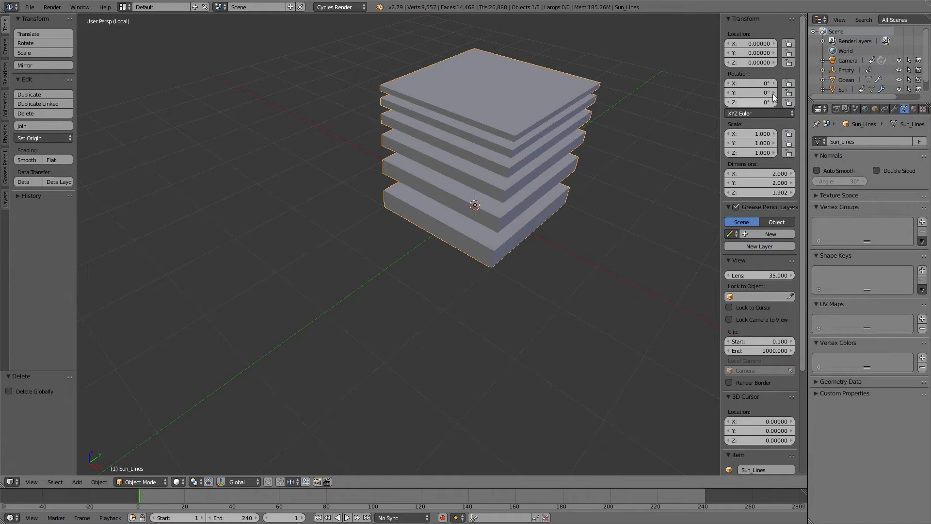
- Try parenting Sun_Lines to the Sun object in its relations, and clear the parent again
left_click(876, 109)
left_click(901, 274)
left_click(833, 318)
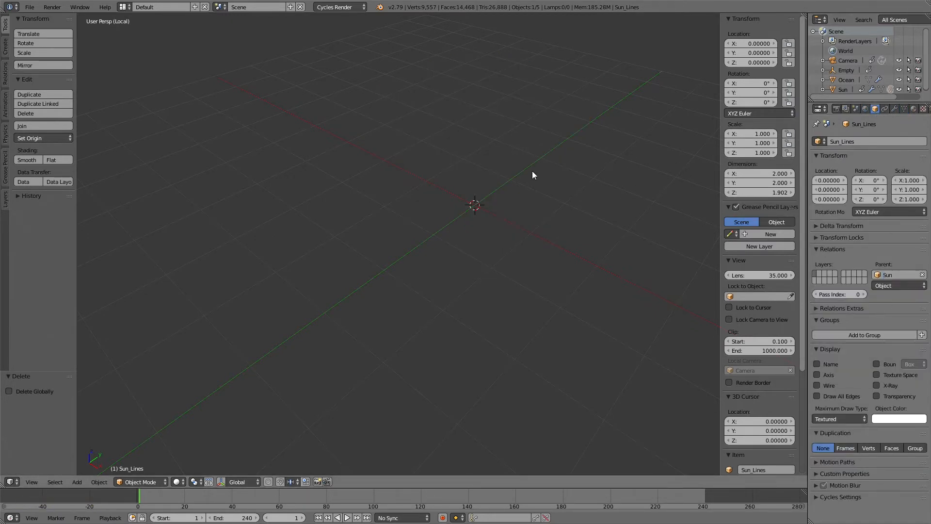
left_click(922, 275)
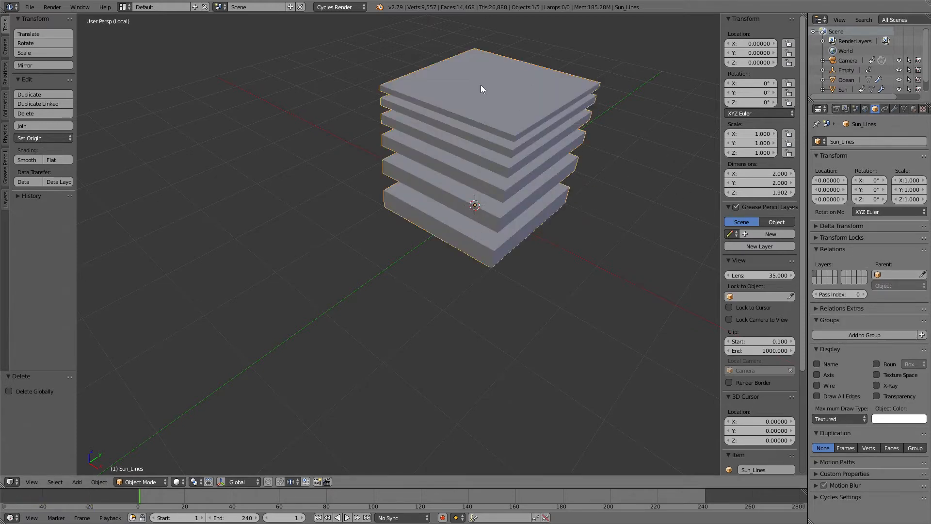
- Scale the whole Sun_Lines mesh by 2 horizontally in edit mode, excluding the Z axis
right_click(492, 115)
key("Tab")
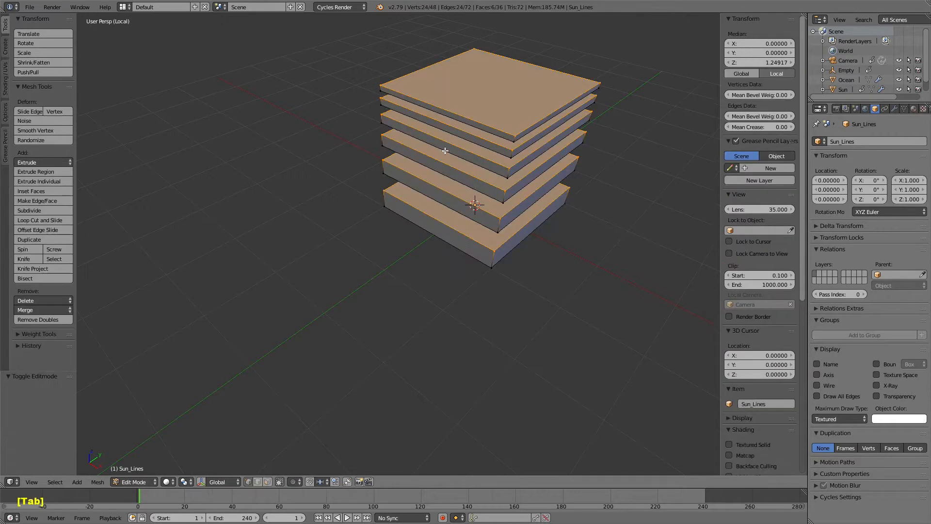
key("a")
key("a")
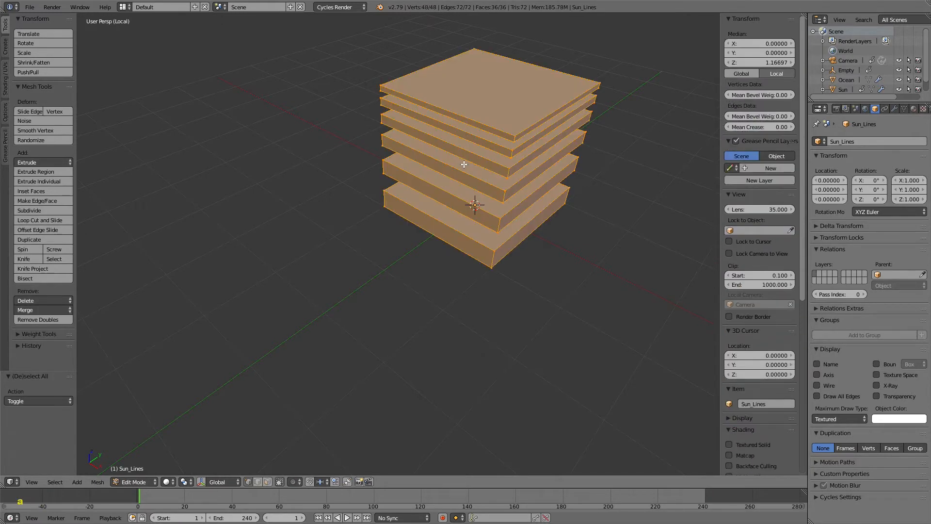
key("s")
key("shift+z")
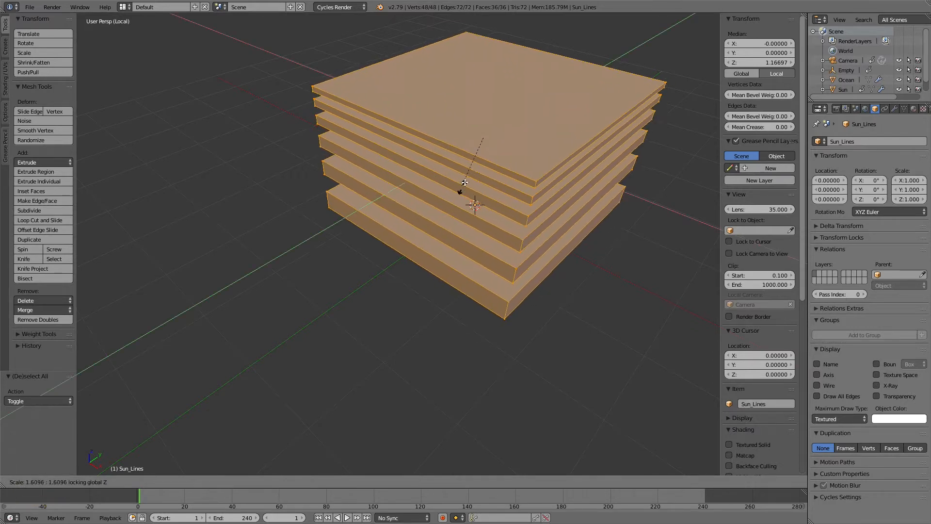
key("ctrl")
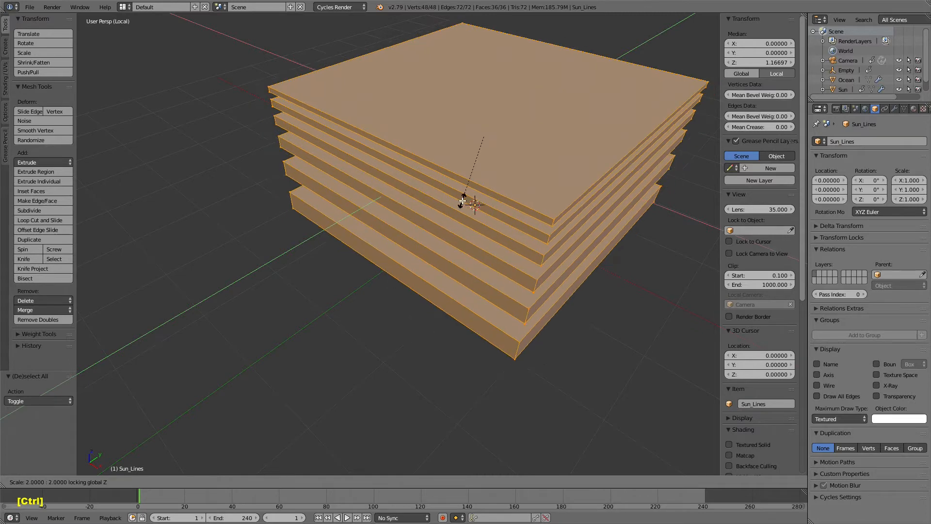
left_click(462, 203, "ctrl")
scroll(468, 201, "down", 3)
key("Tab")
- Set the maximum draw type of Sun_Lines to Bounds
middle_click_drag(476, 196, 476, 150)
scroll(492, 184, "up", 1)
scroll(494, 186, "down", 1)
middle_click_drag(476, 150, 466, 127)
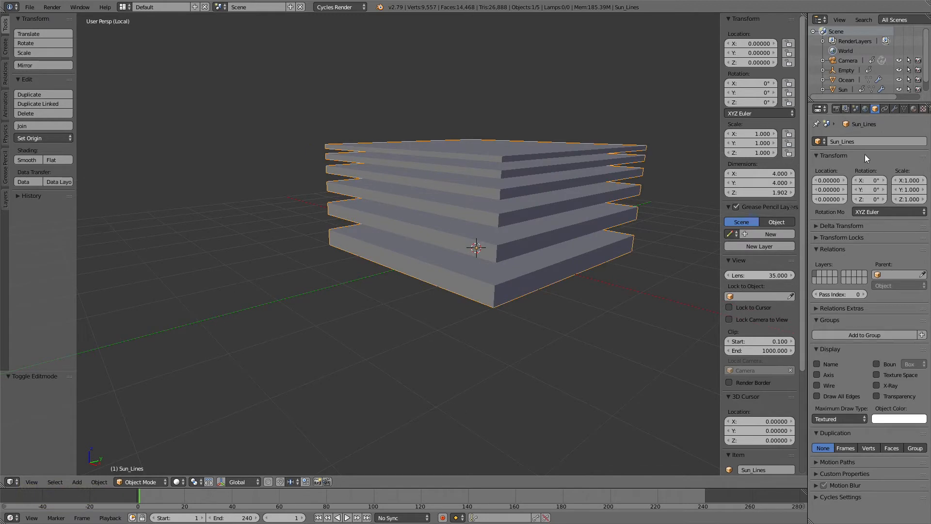
left_click(843, 417)
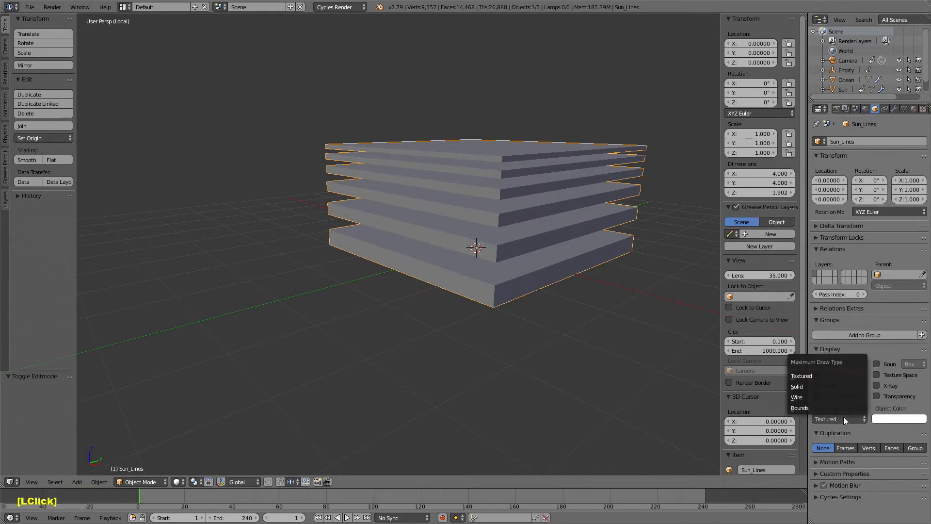
left_click(816, 408)
mouse_move(426, 206)
middle_mouse_down()
mouse_move(504, 197)
mouse_move(442, 240)
mouse_move(425, 207)
mouse_move(459, 206)
middle_mouse_up()
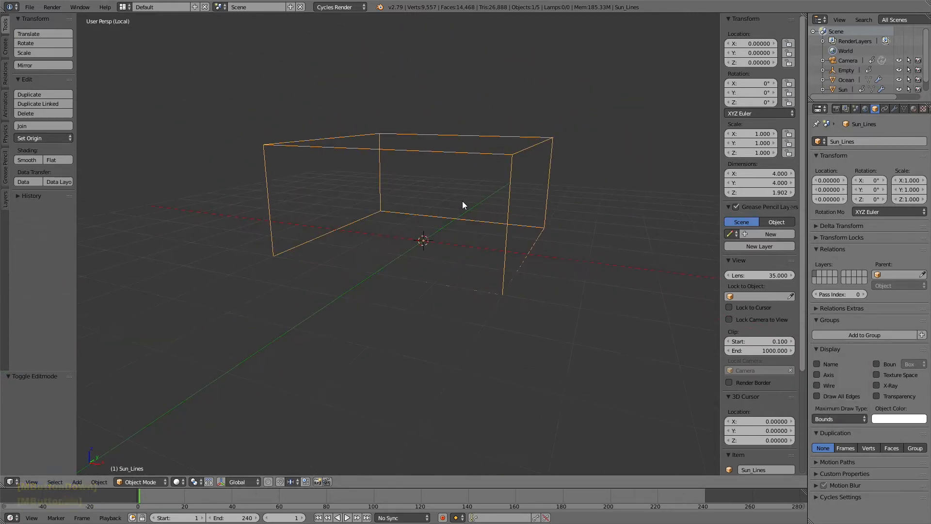
- Leave local view and move Sun_Lines 13 units along Y onto the sun, checking it through the camera
key("KP_Divide")
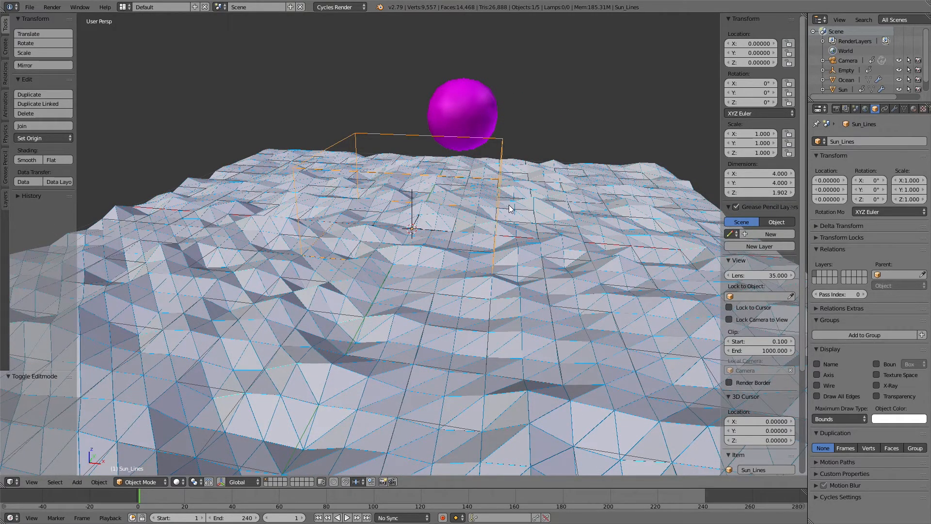
key("KP_7")
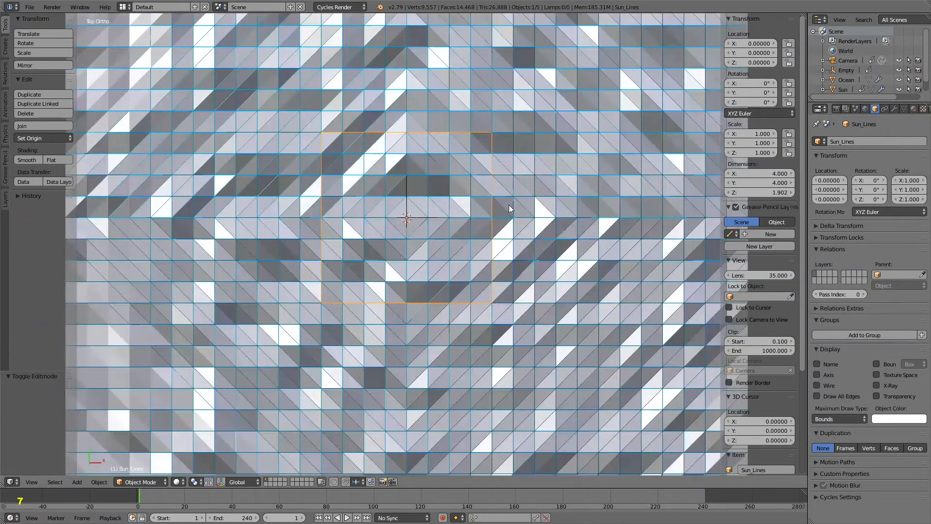
scroll(508, 205, "down", 4)
middle_click_drag(490, 176, 483, 368, "shift")
key("g")
key("y")
key("ctrl")
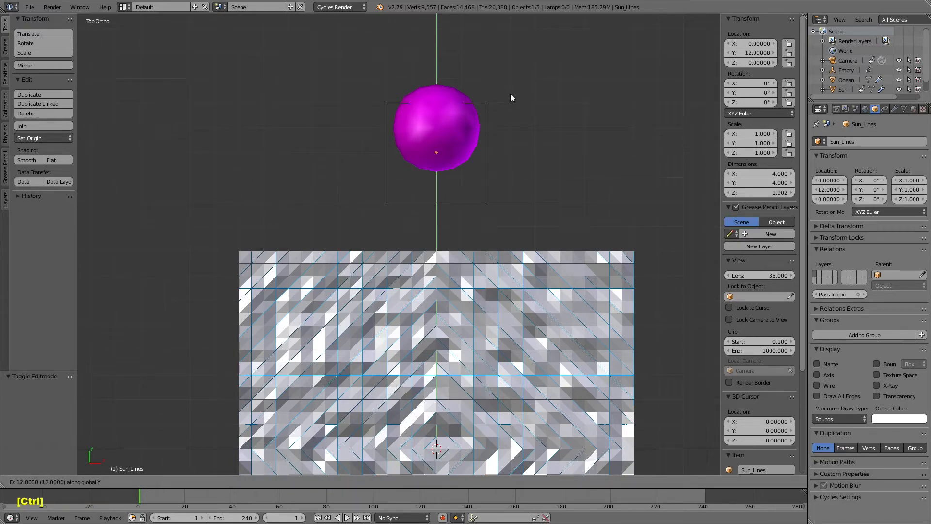
left_click(523, 64, "ctrl")
middle_click_drag(453, 97, 471, 138)
key("KP_0")
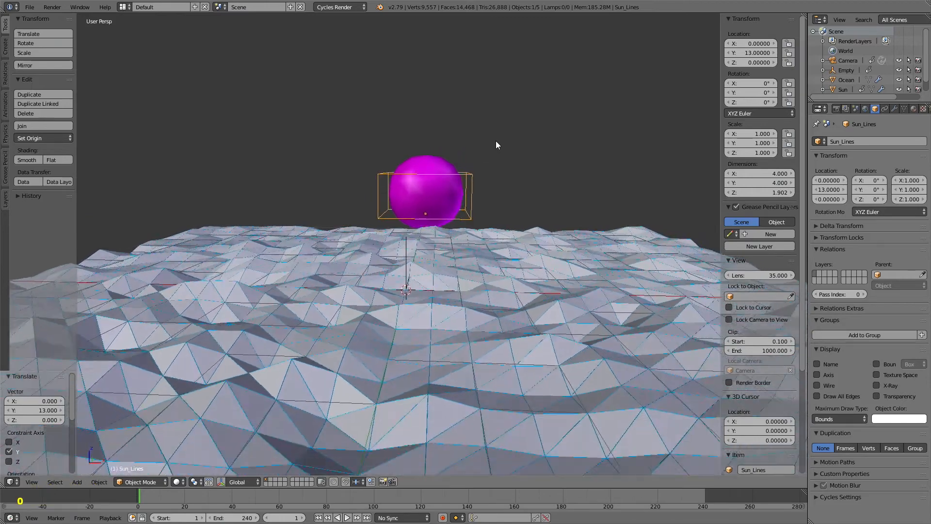
scroll(376, 191, "up", 2)
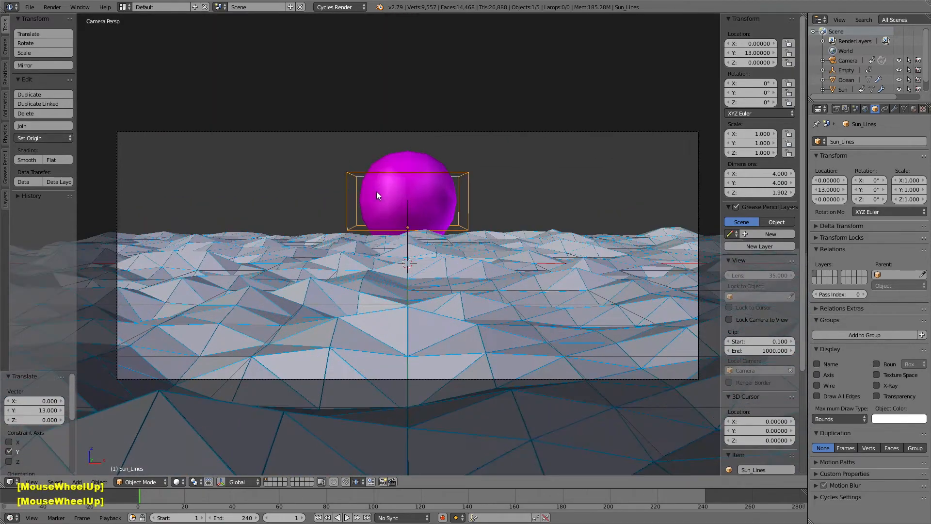
- Add a Displace modifier to the Sun with the Waves texture and a strength of 0.2
key("ctrl")
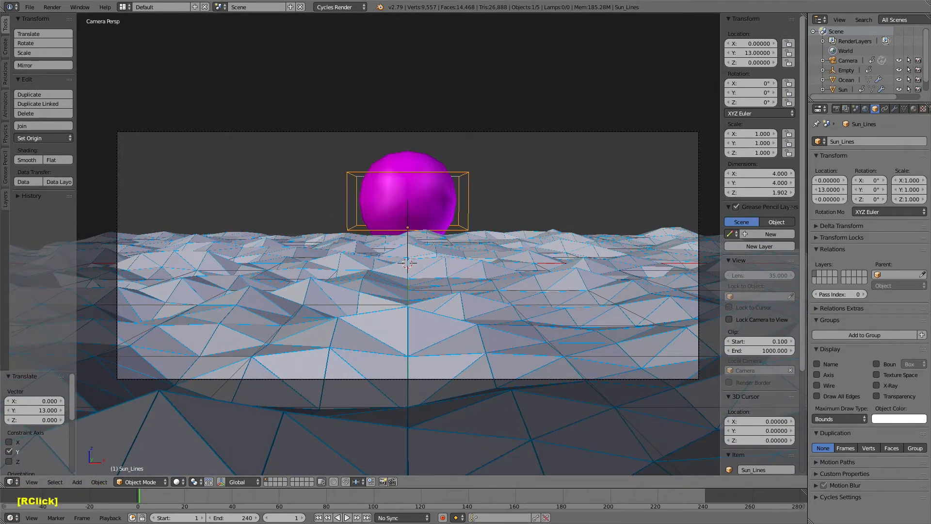
right_click(435, 185)
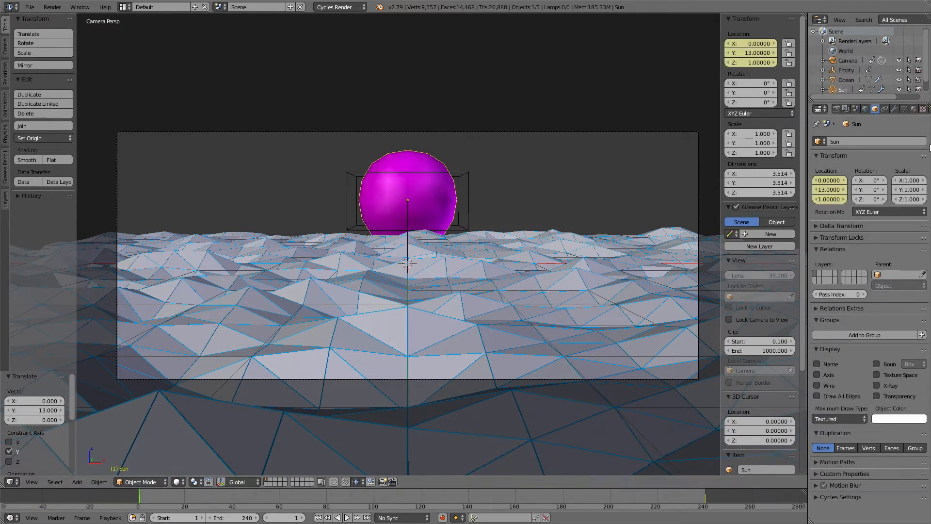
left_click(894, 109)
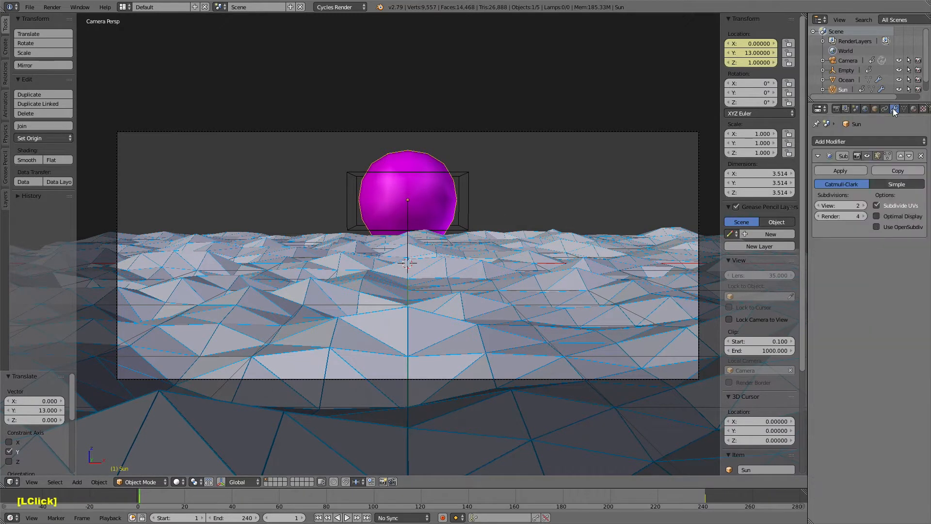
left_click(818, 155)
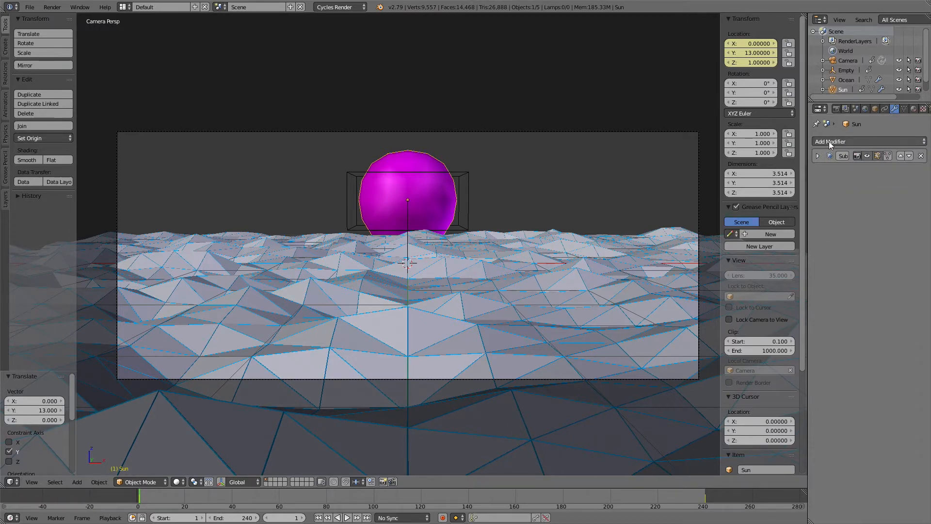
left_click(828, 141)
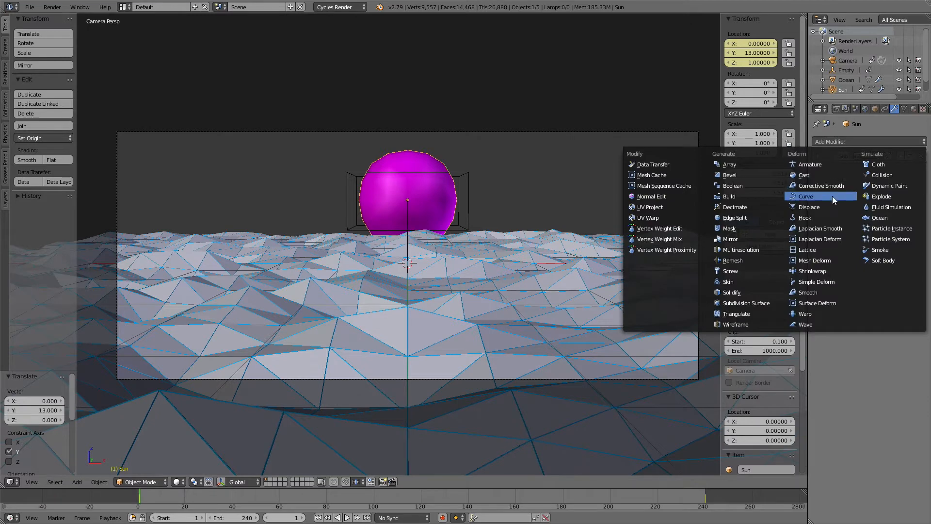
left_click(827, 207)
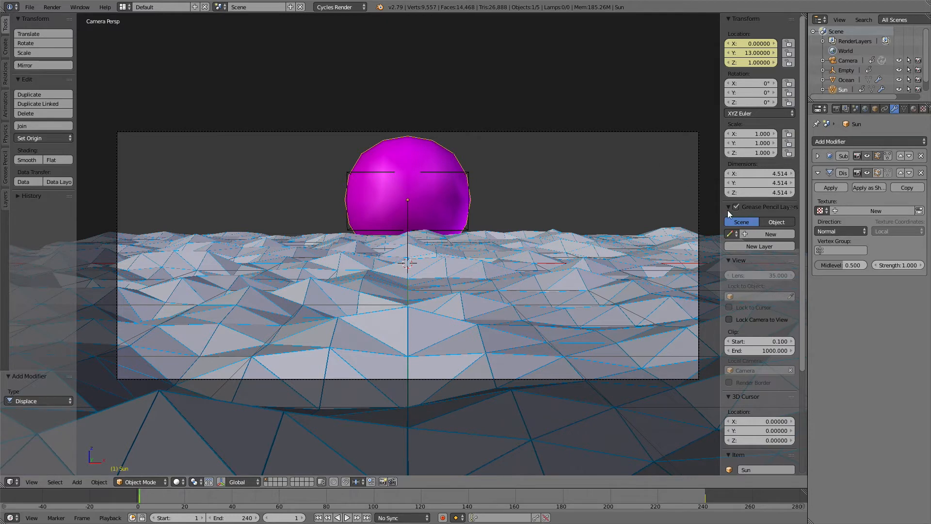
left_click(820, 210)
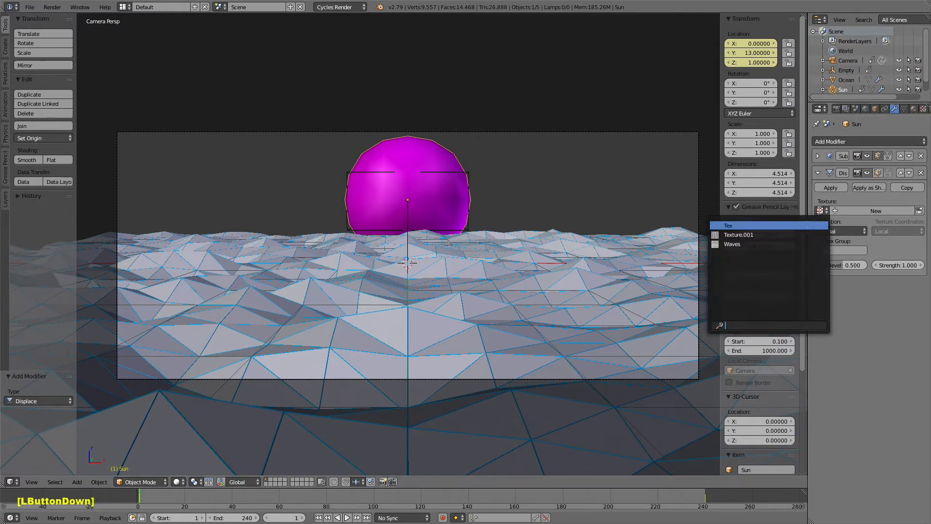
left_click(739, 244)
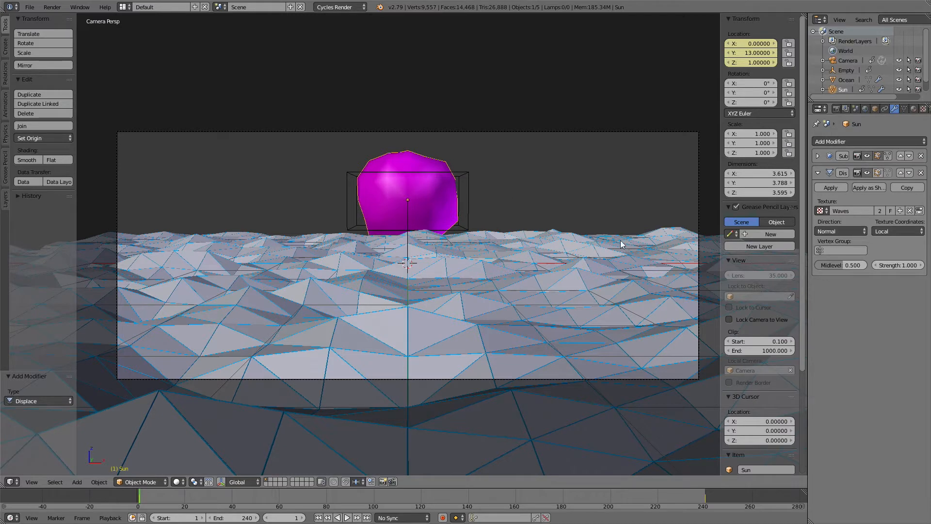
left_click(893, 265)
type("0.2")
key("Return")
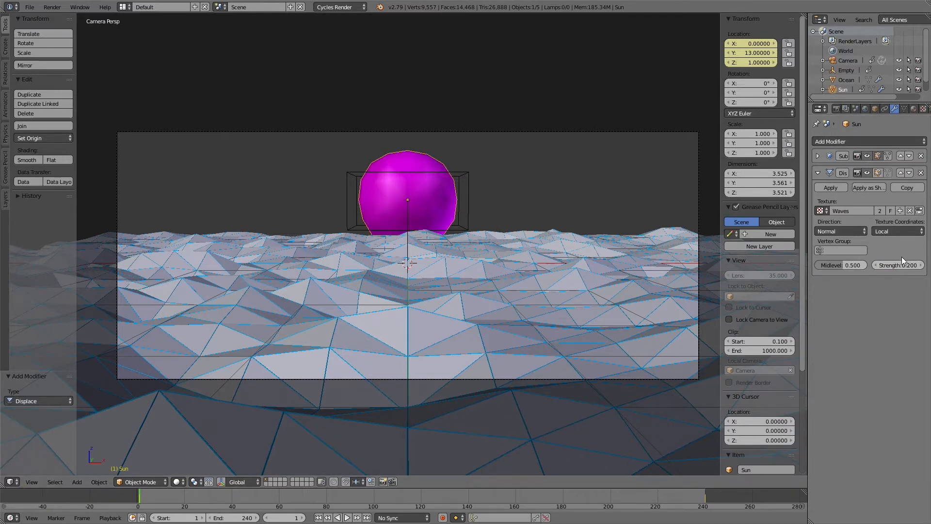
- Set the view subdivisions of the Sun's Subdivision Surface modifier to 4
left_click(818, 156)
left_click(854, 205)
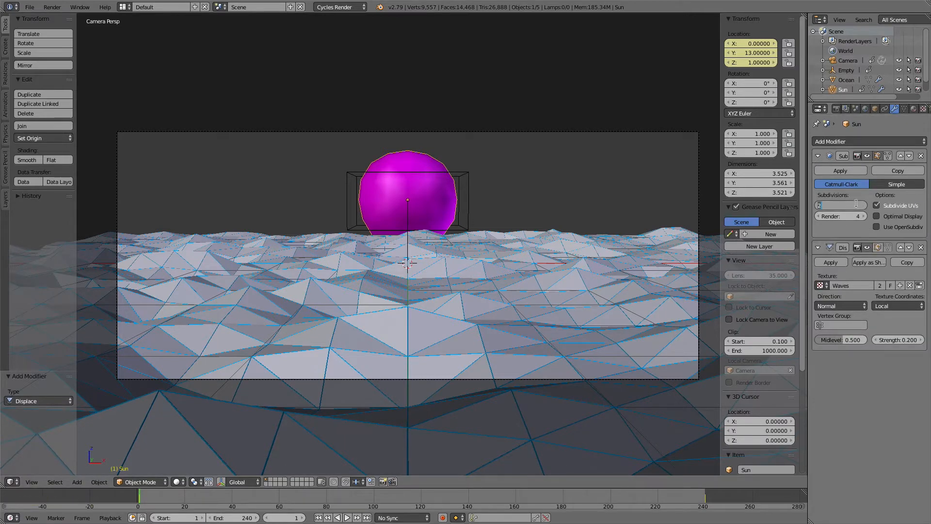
type("4")
key("Return")
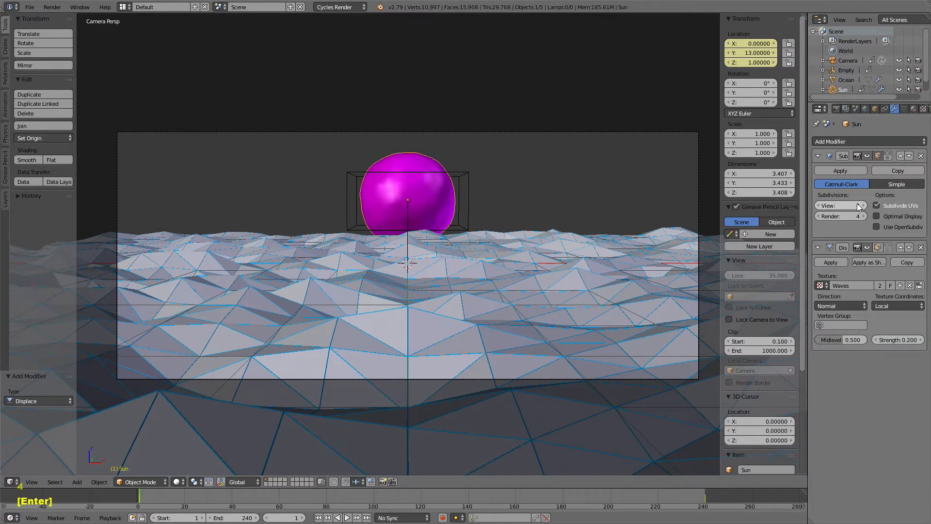
left_click(818, 156)
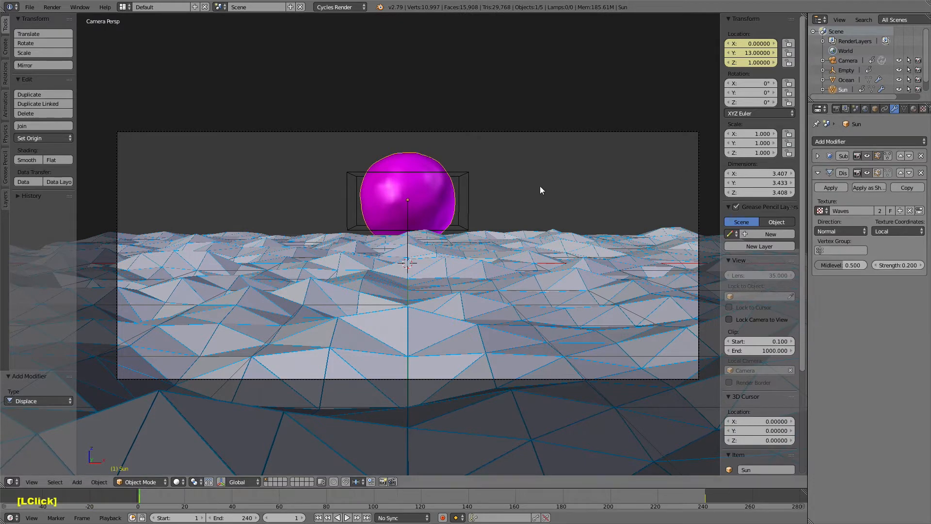
- Set the Sun's displacement texture coordinates to Object using Empty, and play the animation to check the motion
left_click(904, 229)
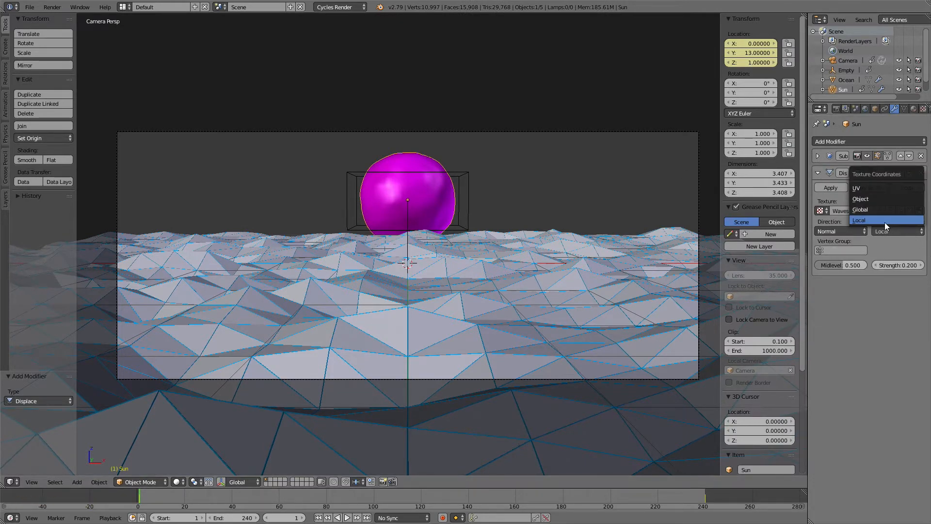
left_click(866, 201)
left_click(898, 249)
left_click(865, 274)
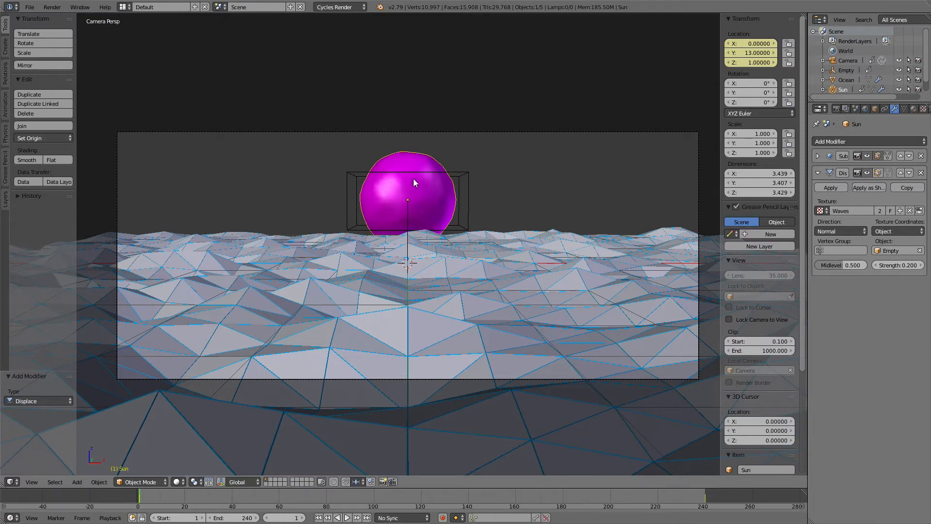
key("alt+a")
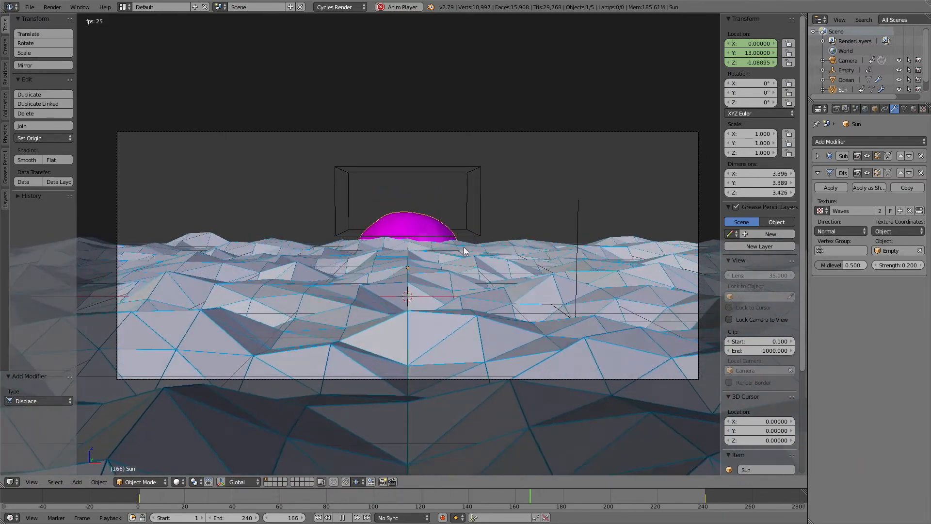
key("Escape")
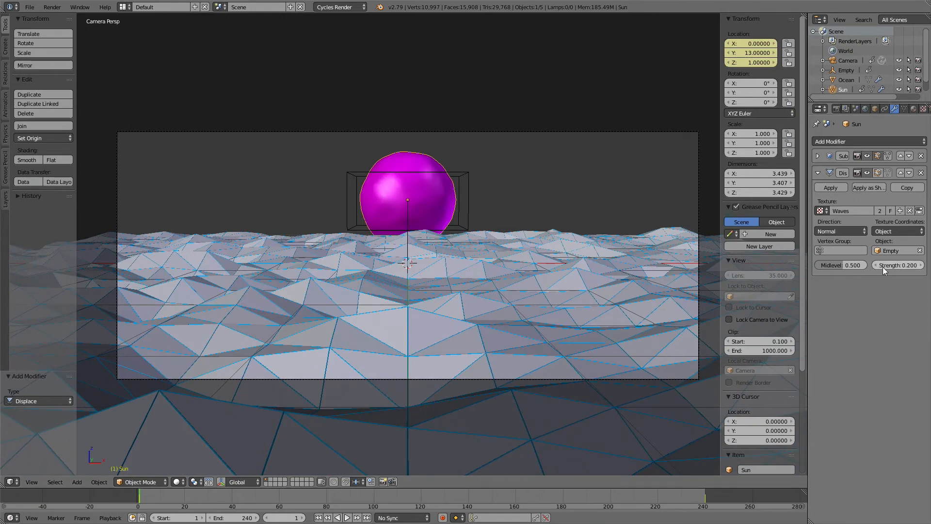
- Add a Triangulate modifier to the Sun after the Displace modifier
left_click(817, 173)
left_click(829, 142)
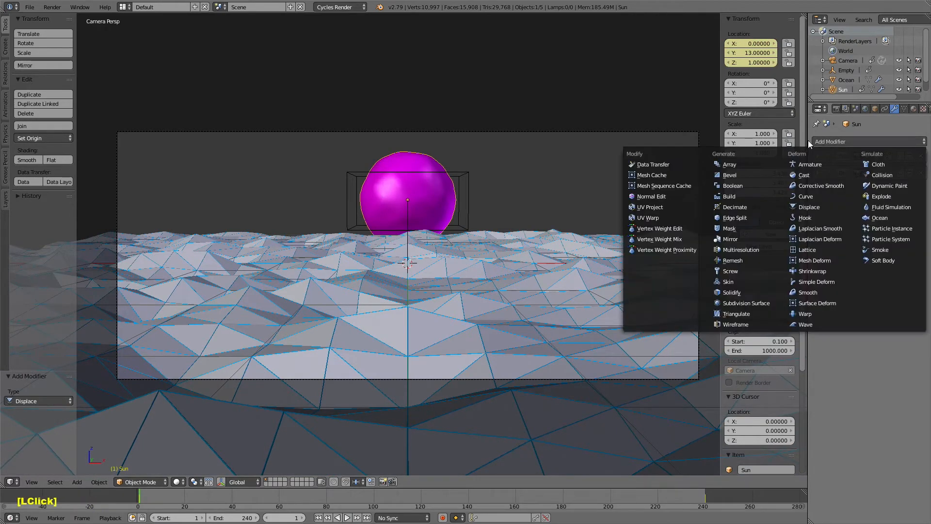
left_click(759, 313)
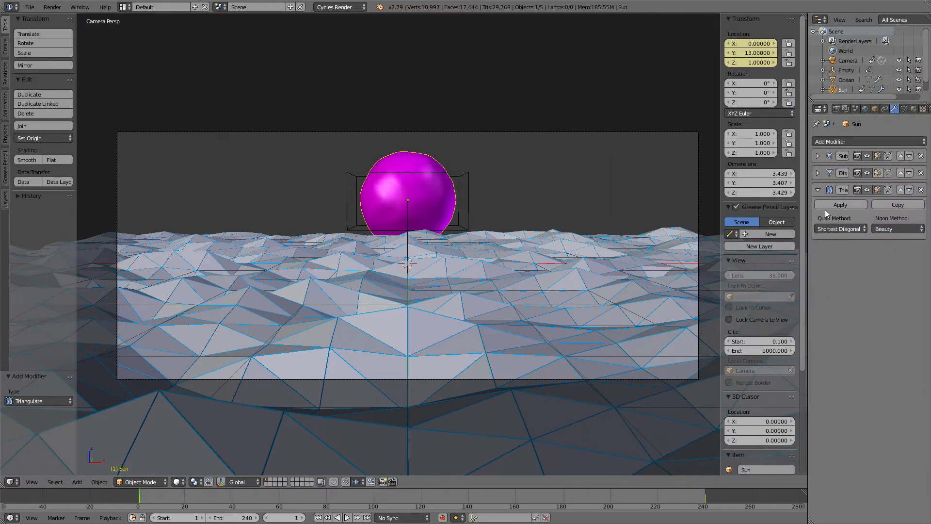
left_click(818, 189)
- Add a Boolean modifier to the Sun with Sun_Lines as its object, keeping the operation on Intersect
left_click(821, 142)
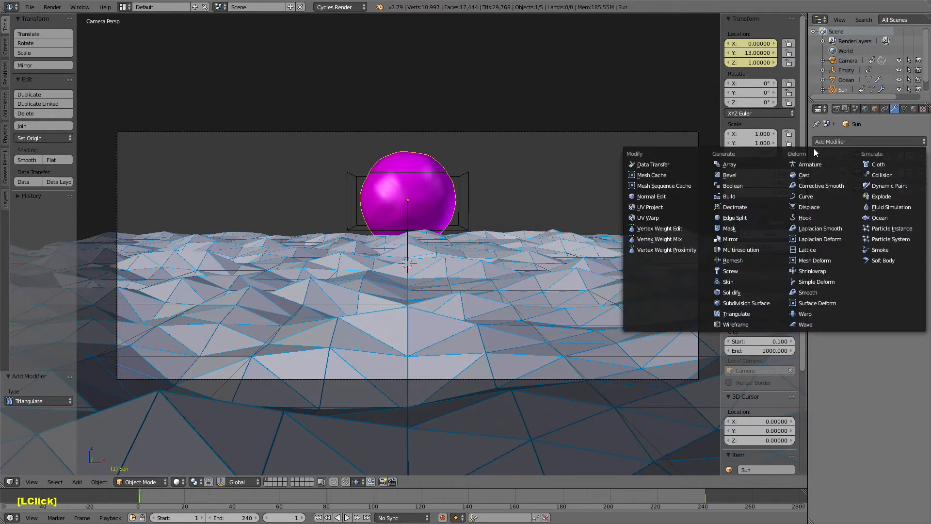
left_click(761, 184)
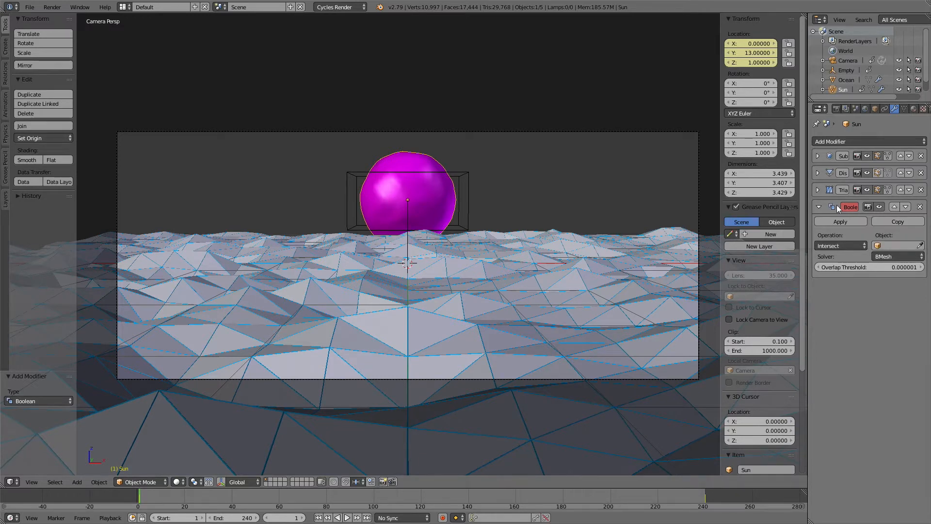
left_click(891, 247)
left_click(854, 270)
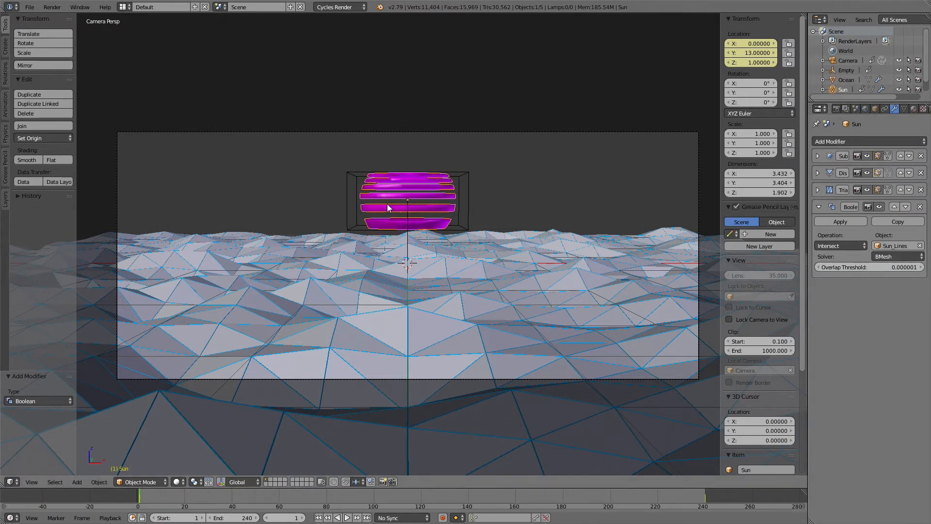
left_click(845, 246)
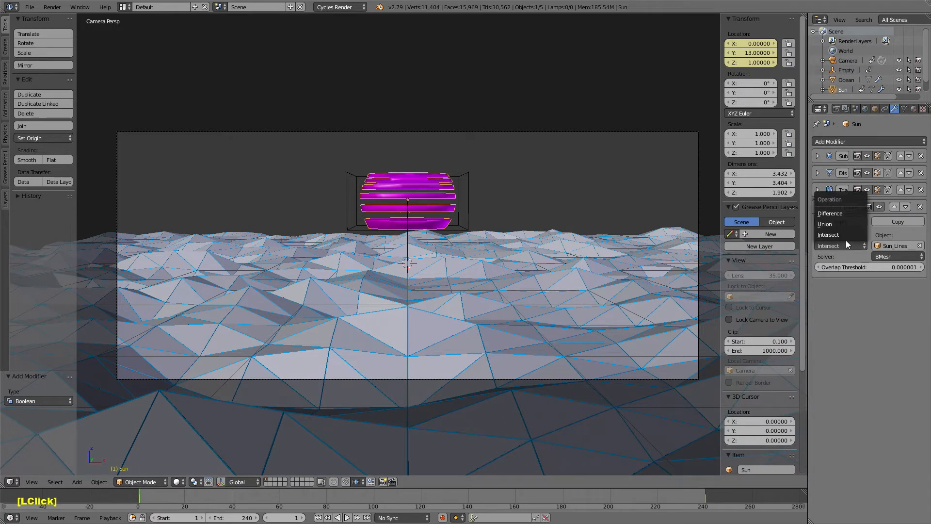
left_click(830, 246)
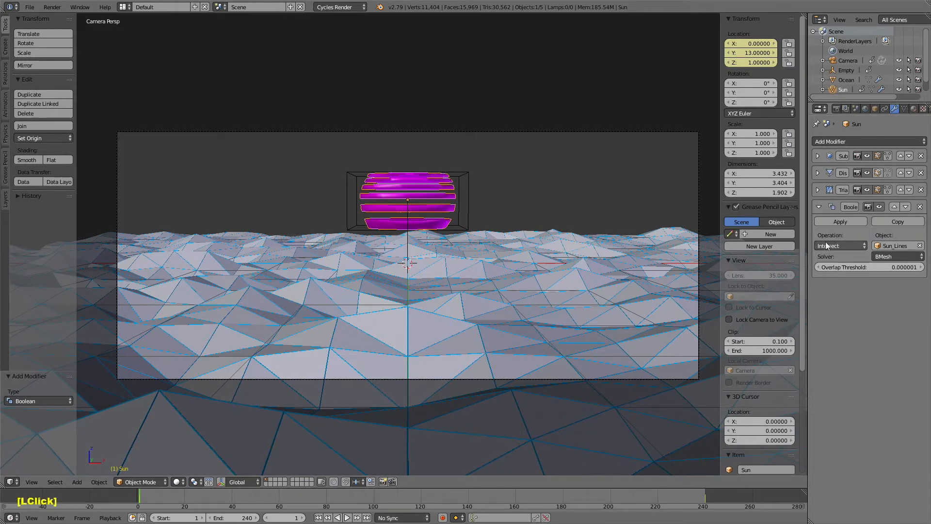
- Set the Sun's Boolean modifier to the Difference operation with the Carve solver
left_click(830, 213)
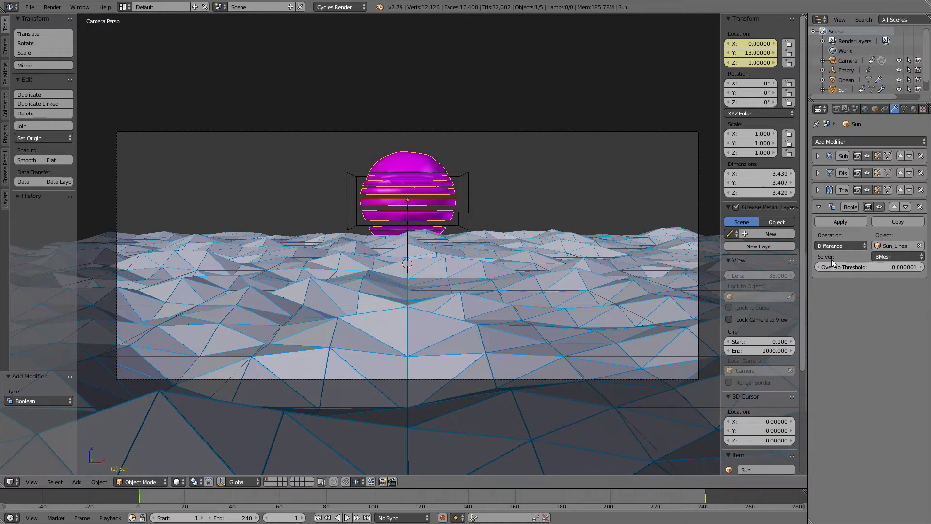
left_click(891, 256)
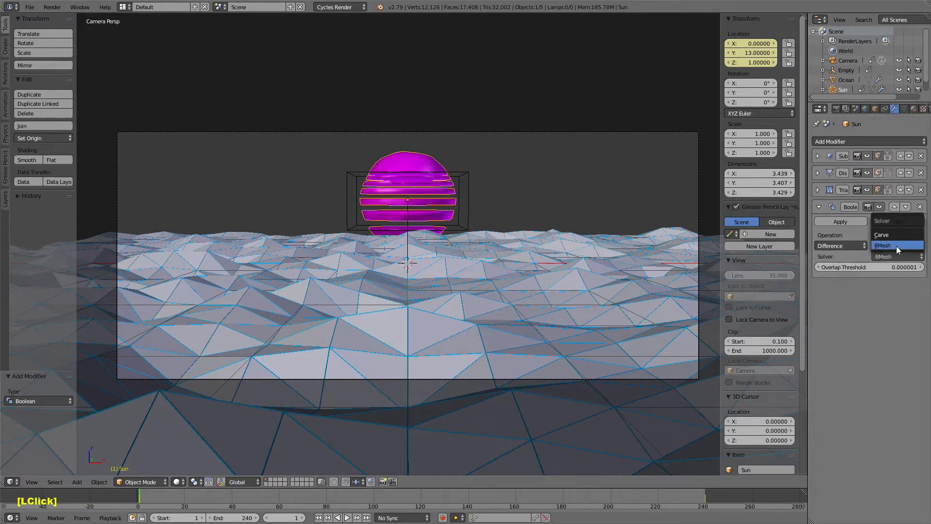
left_click(892, 234)
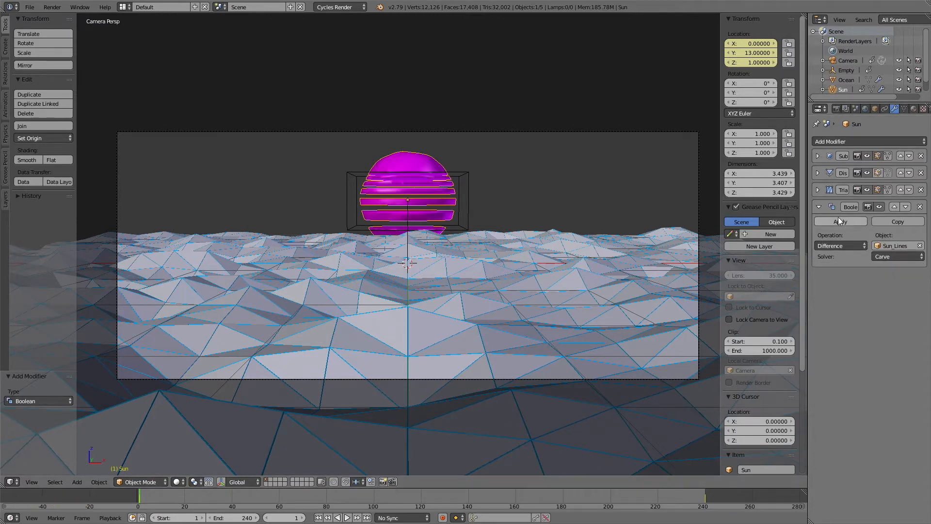
left_click(819, 206)
- Add a second Triangulate modifier to the Sun after the Boolean, and play the animation to check the stripes
left_click(845, 140)
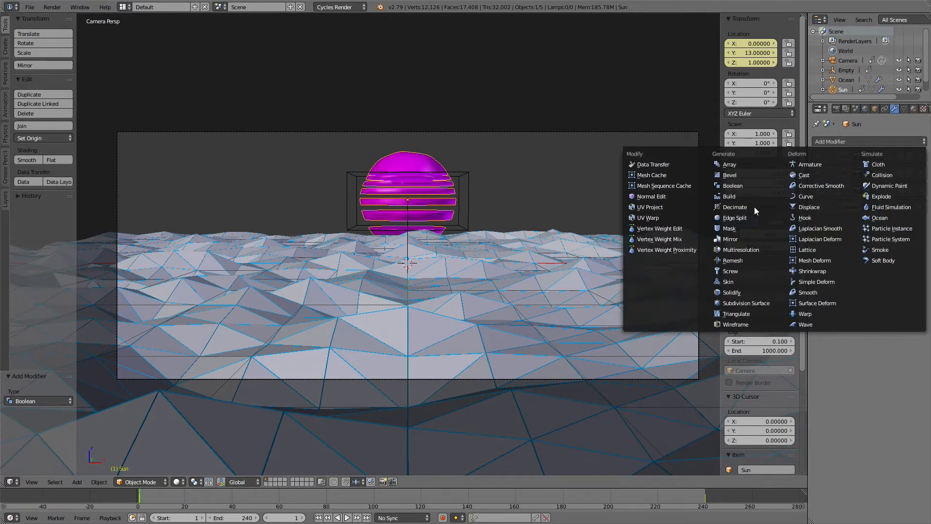
left_click(764, 313)
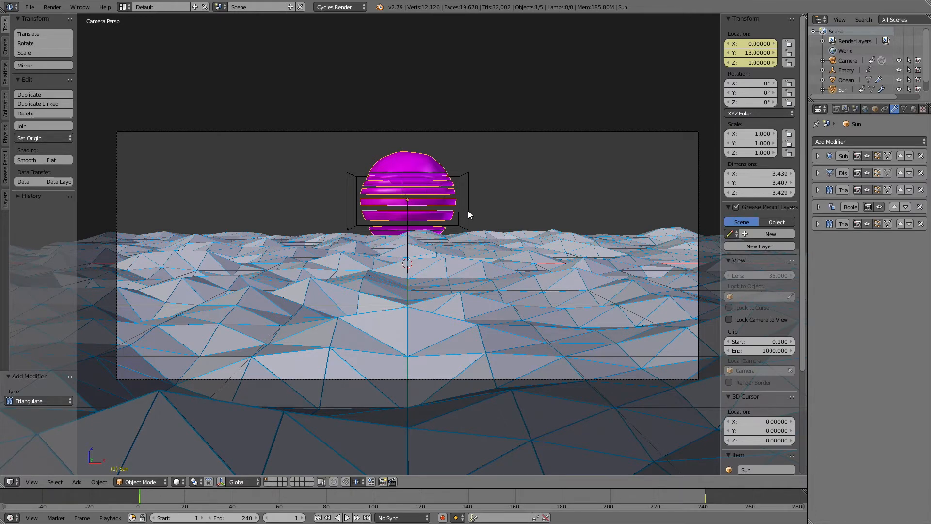
key("alt+a")
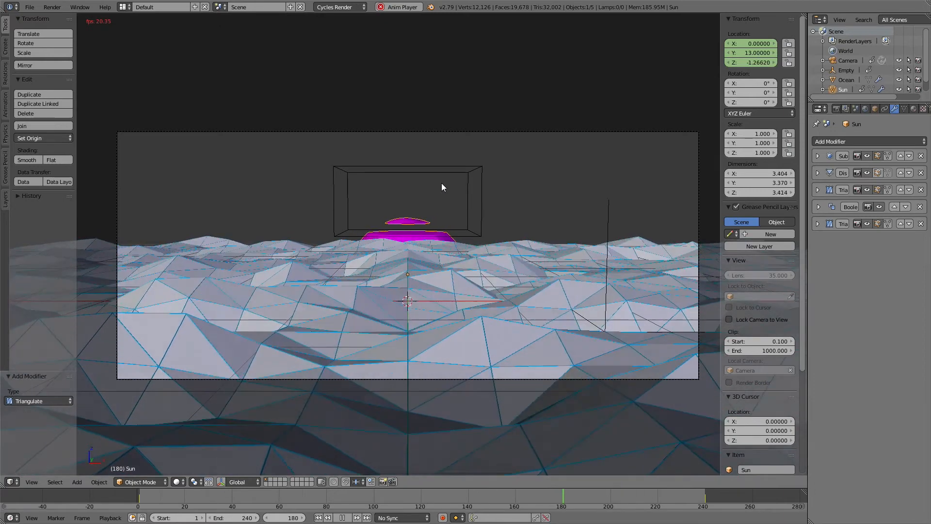
key("Escape")
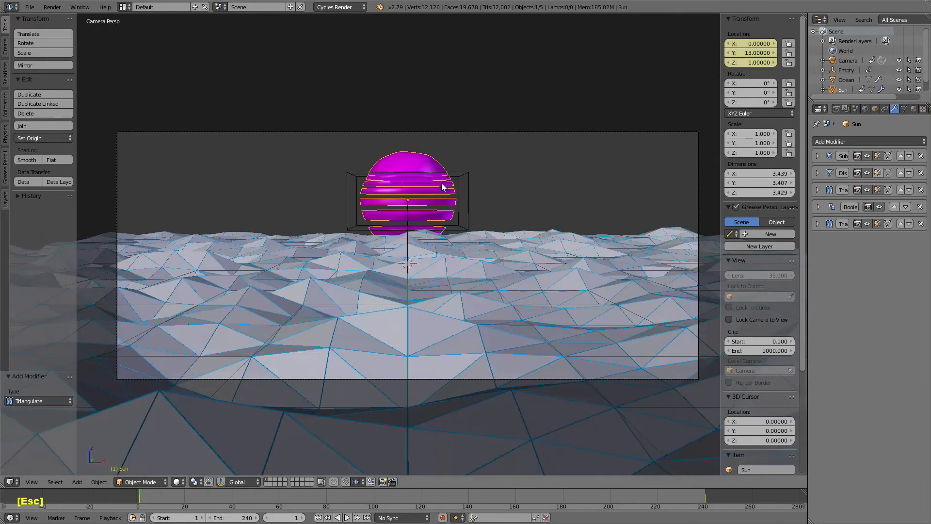
- Set the Pink material's emission strength to 2 and its pass index to 1
left_click(913, 109)
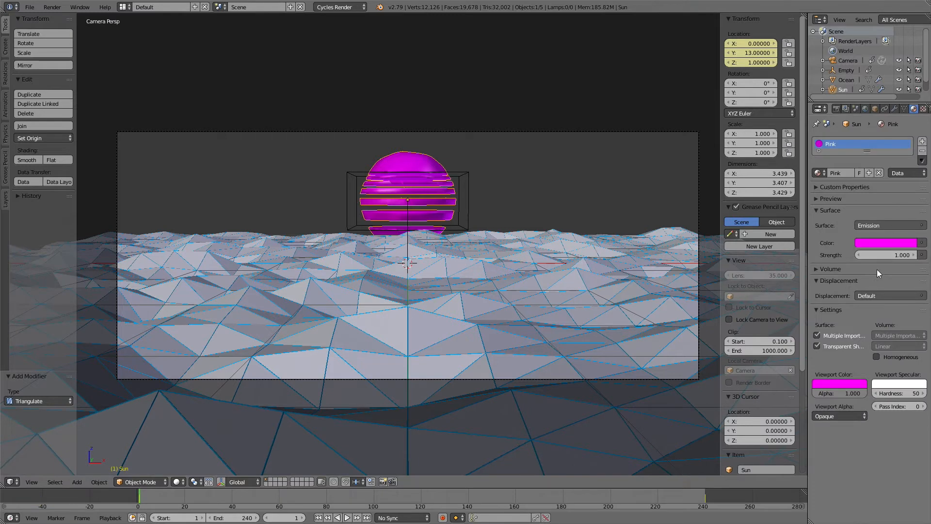
left_click(887, 255)
type("2")
key("Return")
left_click(922, 406)
- Enable the Material Index pass for the render layer and return to the Sun's material settings
left_click(845, 109)
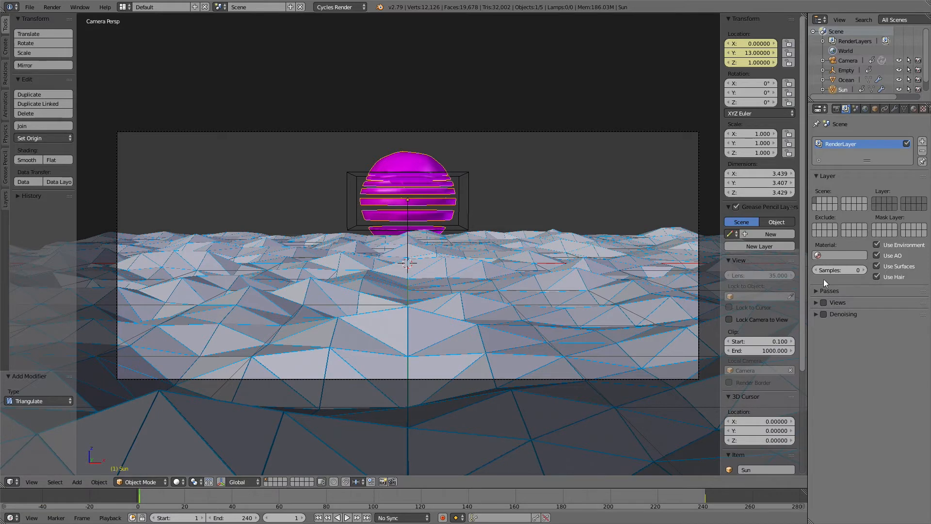
left_click(816, 290)
left_click(816, 380)
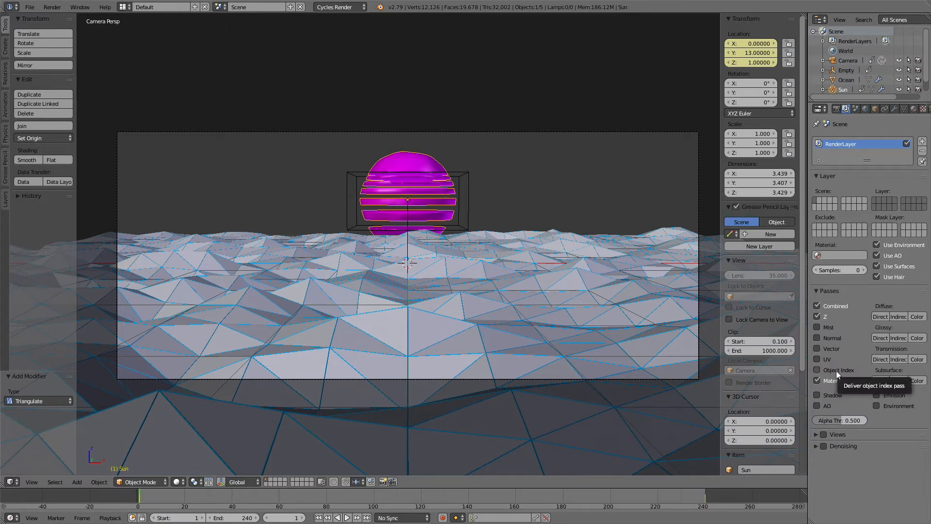
left_click(913, 109)
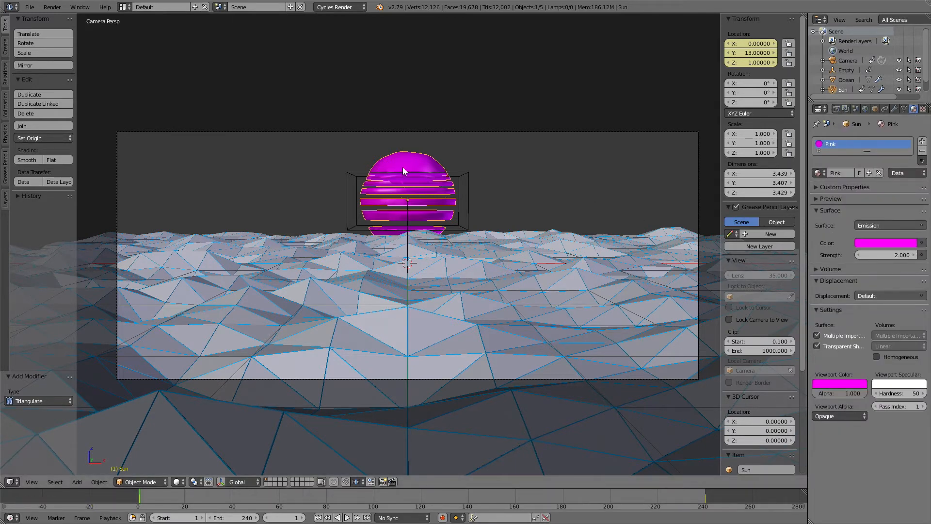
- Switch to the Compositing screen layout and show the Pink material's shader nodes
key("ctrl+Left")
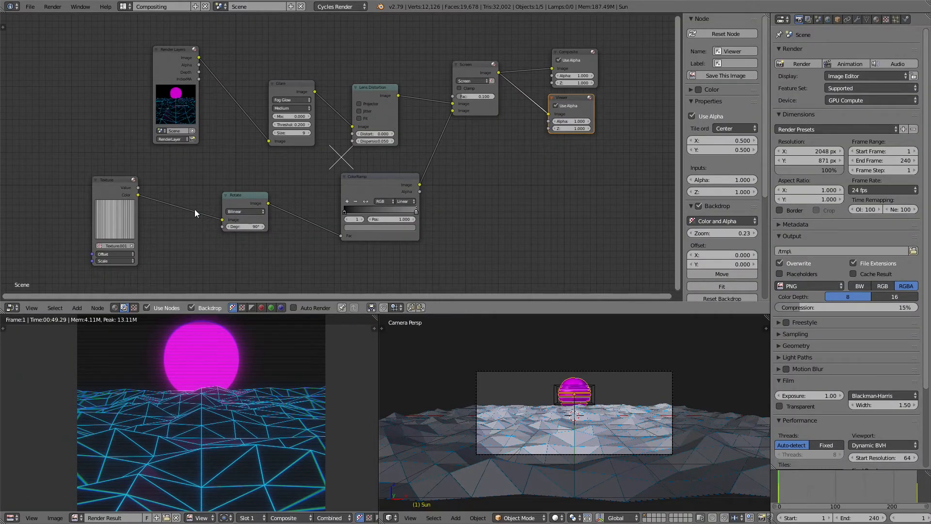
left_click(115, 307)
scroll(277, 118, "up", 4)
middle_click_drag(277, 118, 452, 172)
scroll(436, 179, "down", 2)
- Isolate the Sun in local view and turn off the viewport display of its Boolean modifier
right_click(574, 384)
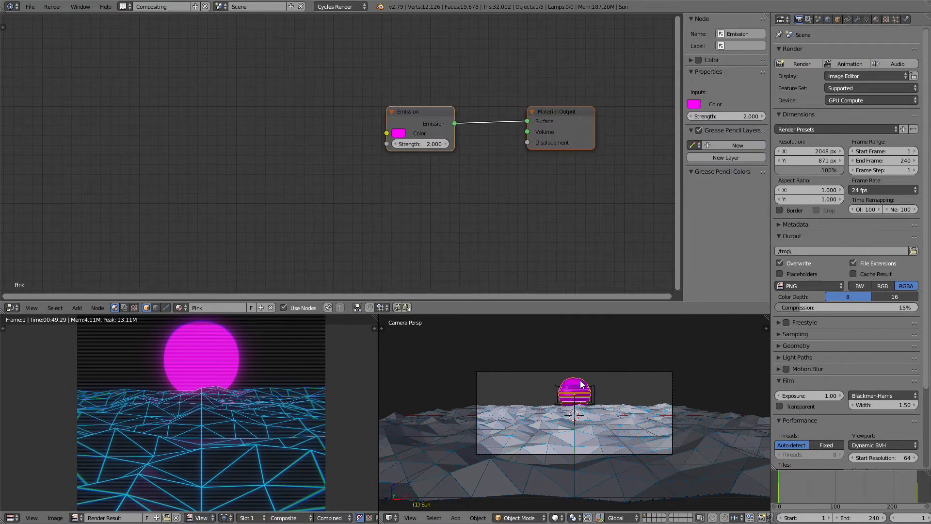
key("KP_Divide")
scroll(587, 424, "down", 2)
middle_click_drag(587, 424, 592, 419)
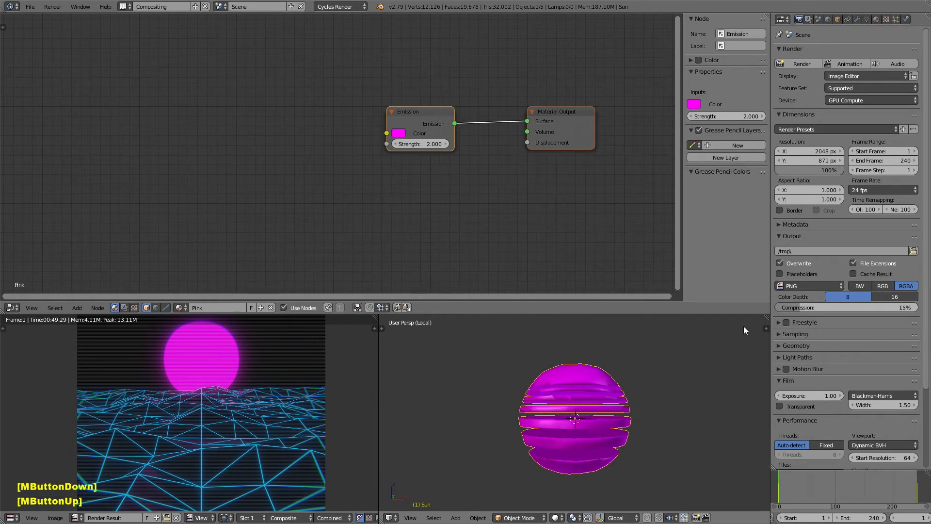
left_click(857, 20)
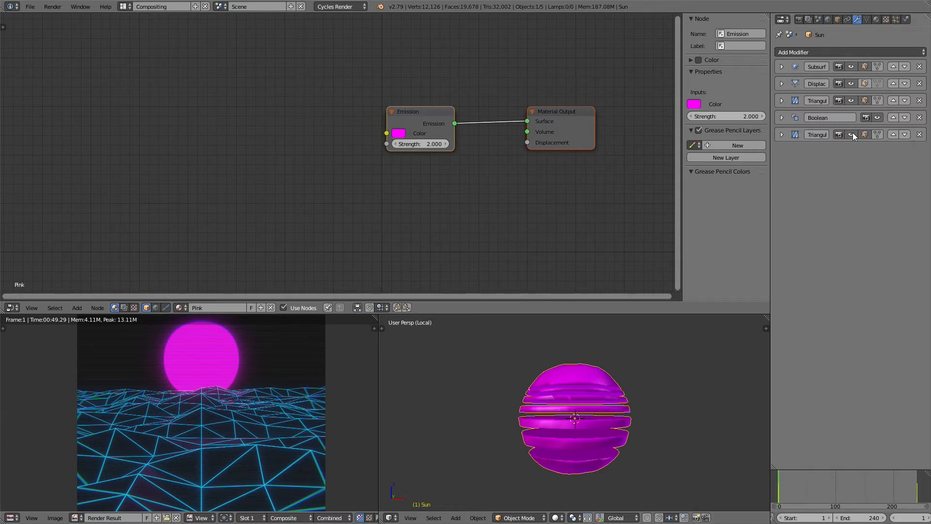
left_click(877, 118)
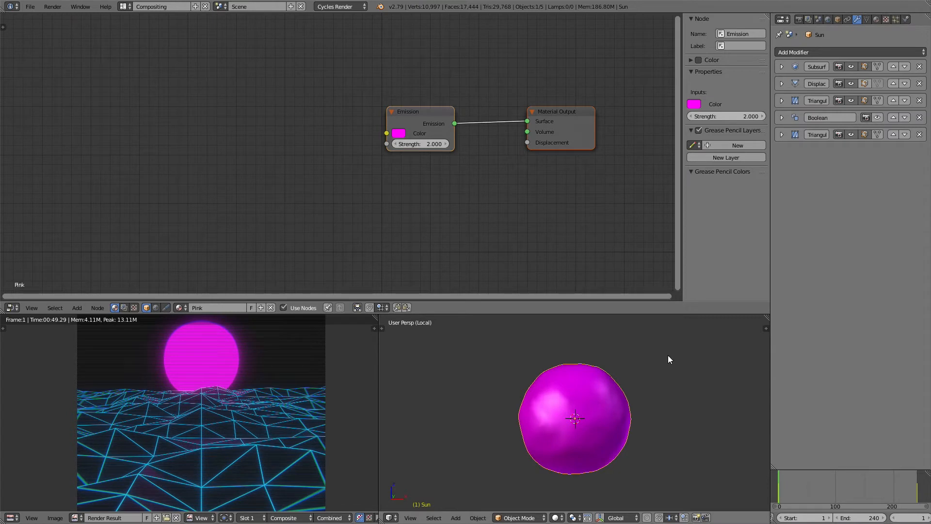
- Set the viewport shading of the isolated Sun to Rendered
left_click(557, 517)
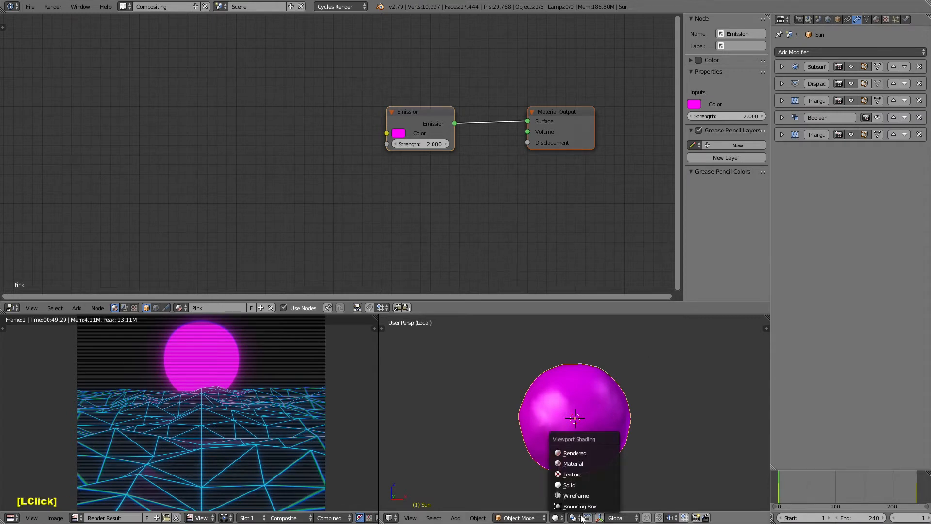
left_click(602, 450)
scroll(671, 374, "up", 1)
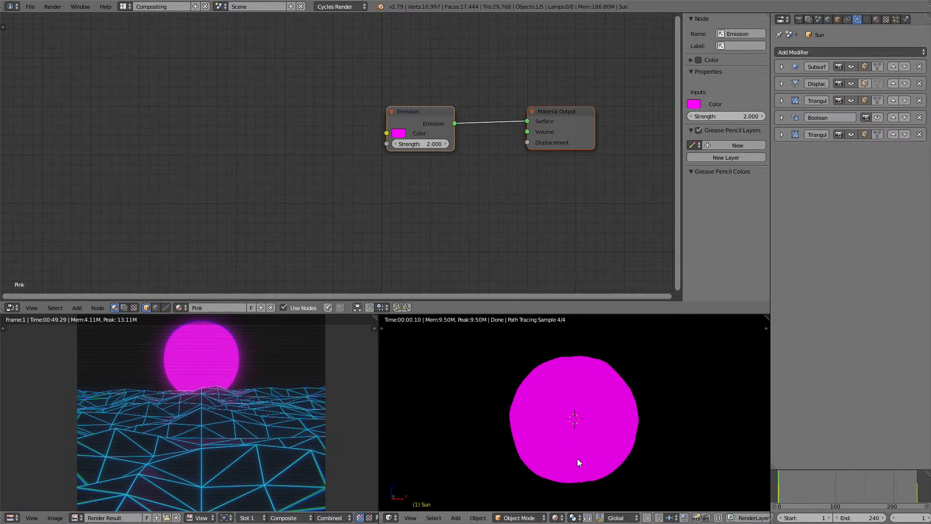
- Add a Quadratic Gradient Texture node to the Pink material, fed by Texture Coordinate and Mapping nodes
middle_click_drag(453, 125, 500, 127)
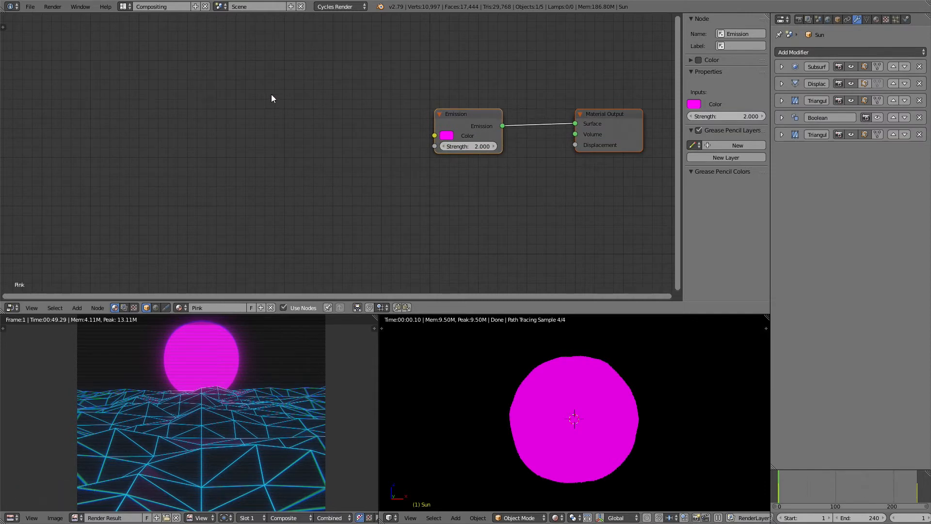
key("shift+a")
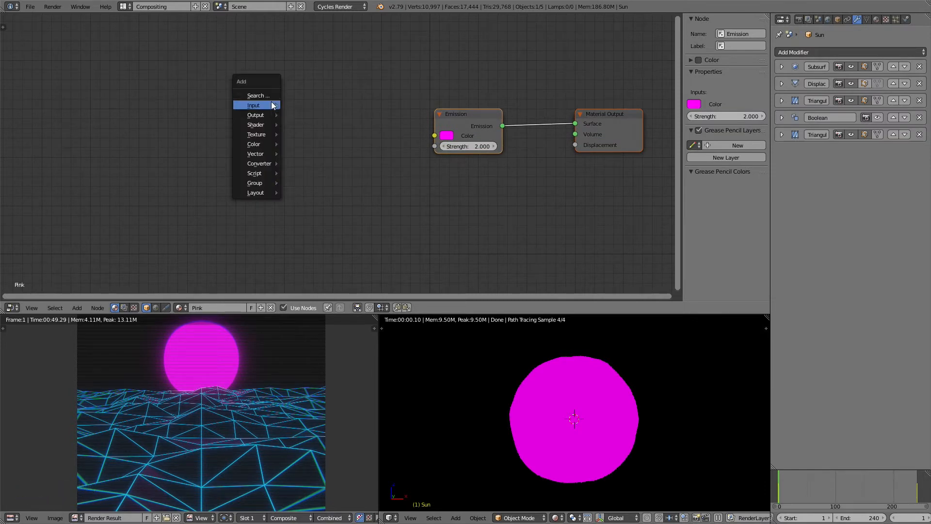
mouse_move(272, 105)
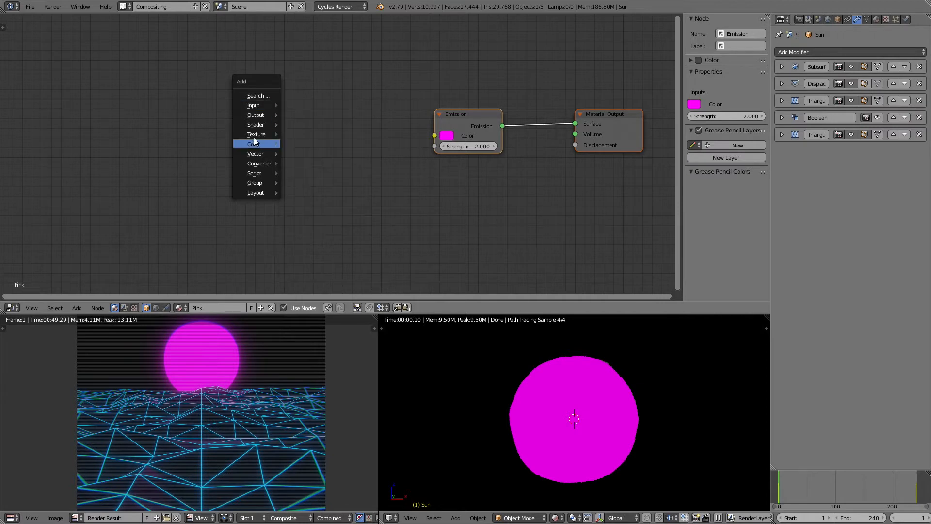
left_click(252, 136)
left_click(320, 190)
left_click(290, 73)
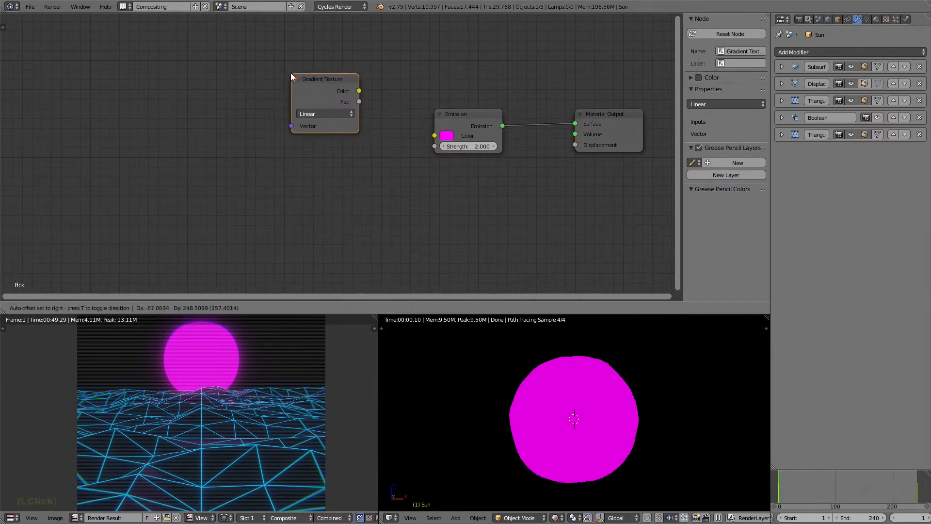
left_click(313, 114)
left_click(325, 92)
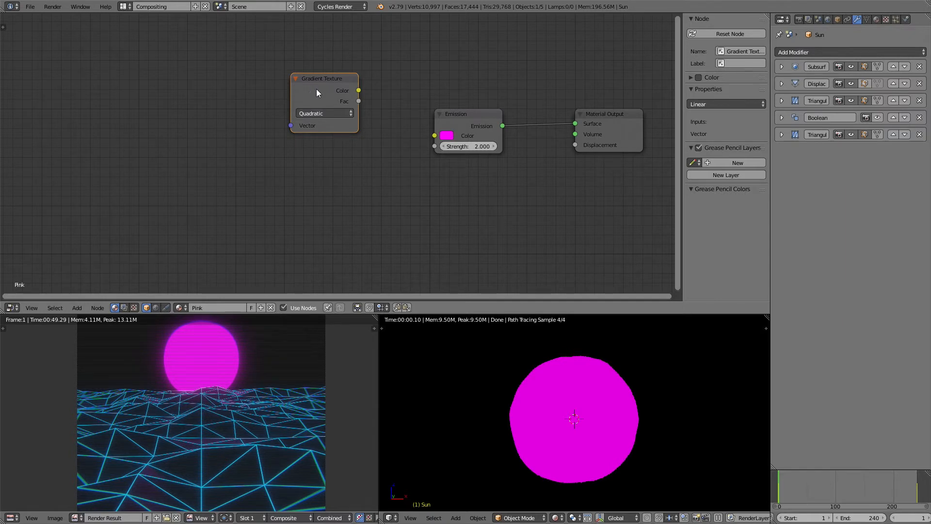
key("ctrl+t")
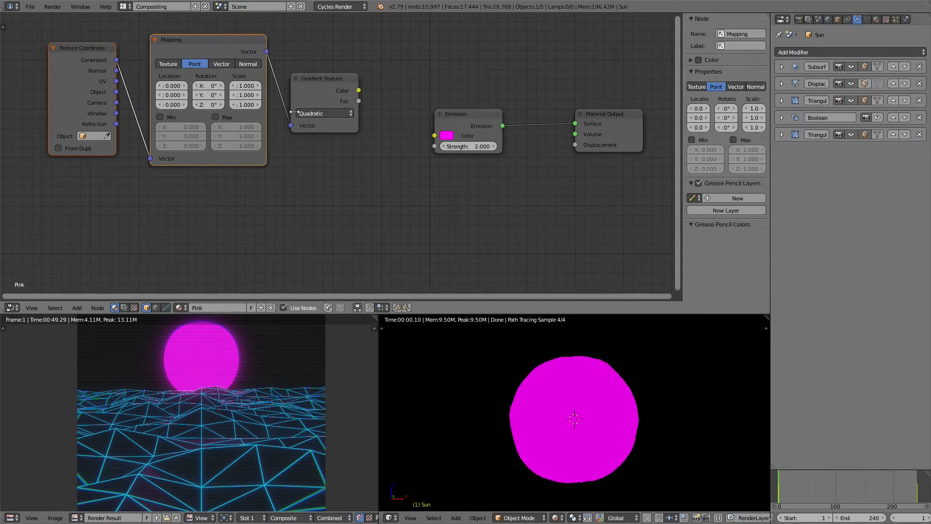
- Search the add-ons in the user preferences for "node" to check that Node Wrangler is enabled
left_click(30, 7)
left_click(71, 116)
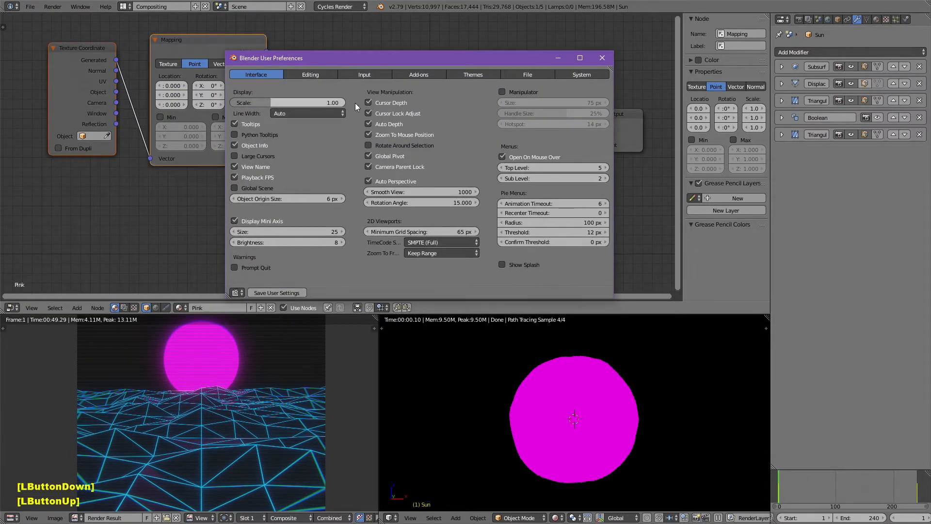
left_click(419, 75)
left_click(280, 86)
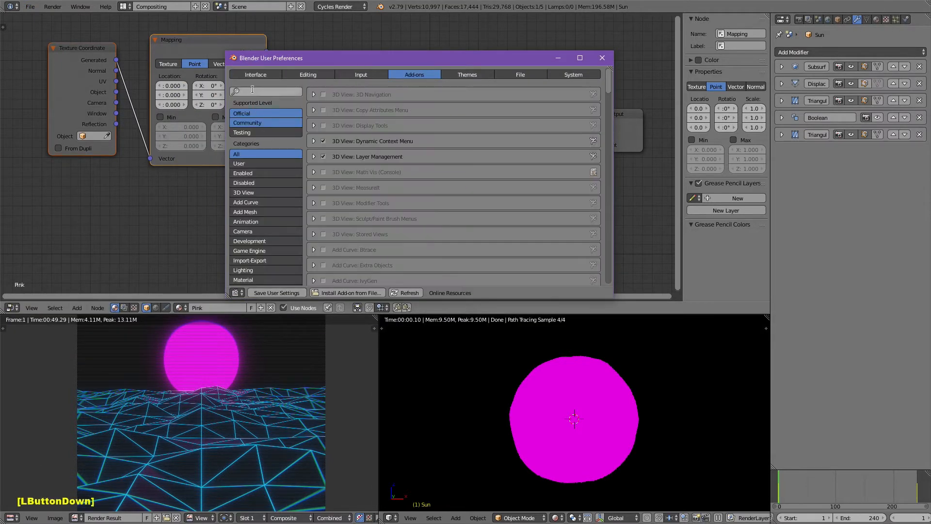
type("node")
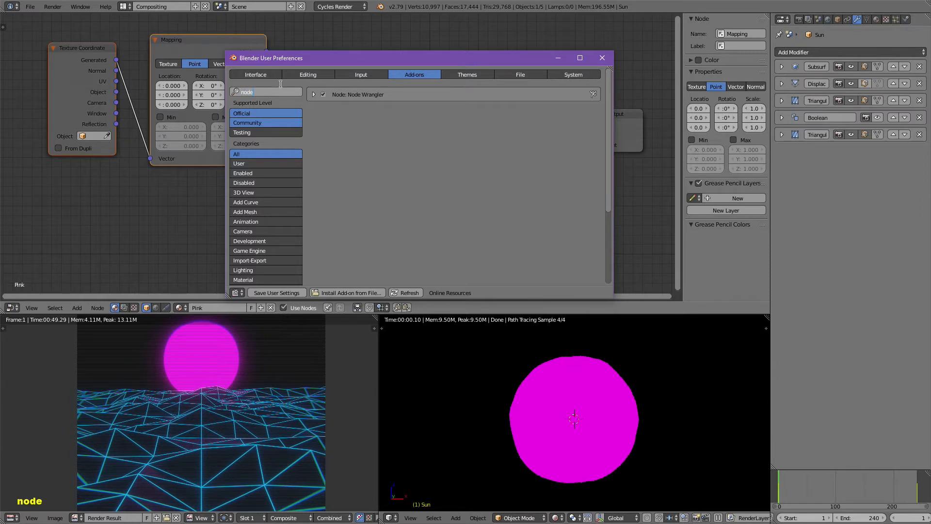
left_click(602, 59)
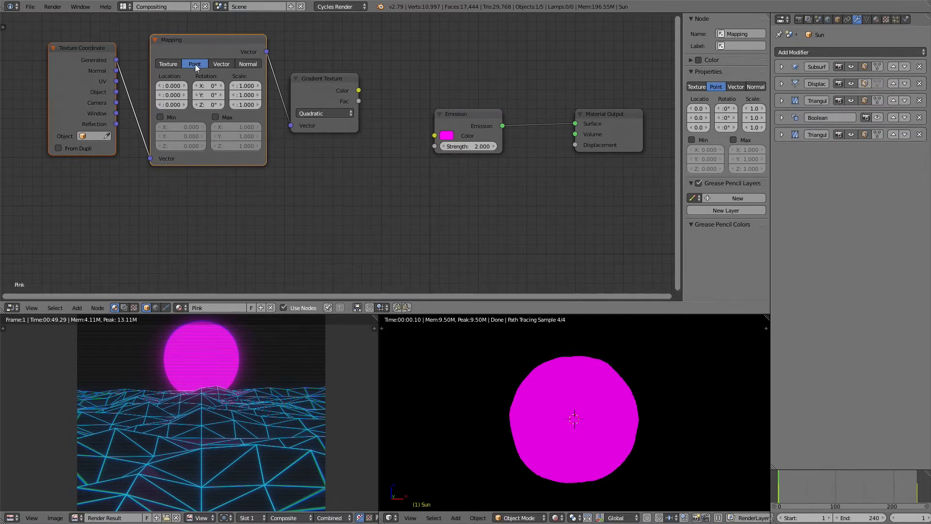
- Move the Gradient Texture node further from the Mapping node and preview its color output on the Sun
left_click(209, 97)
left_click(340, 155)
left_click_drag(313, 82, 357, 77)
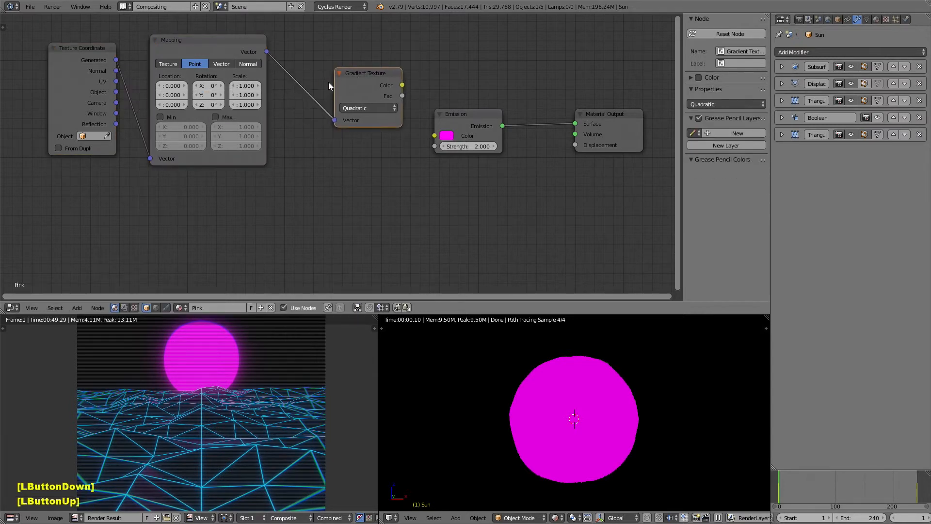
left_click(354, 78, "ctrl+shift")
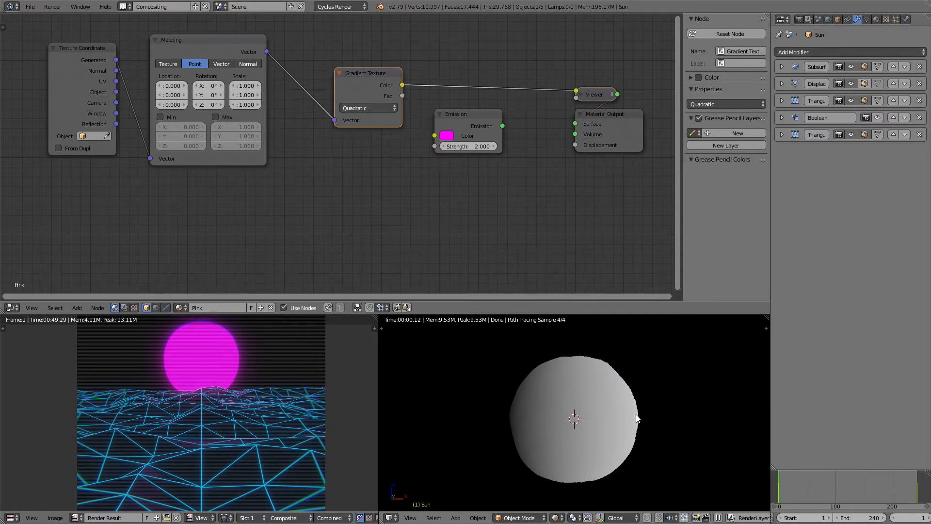
- Preview the Mapping node's output on the Sun and switch the preview back to the Gradient Texture
left_click(214, 95)
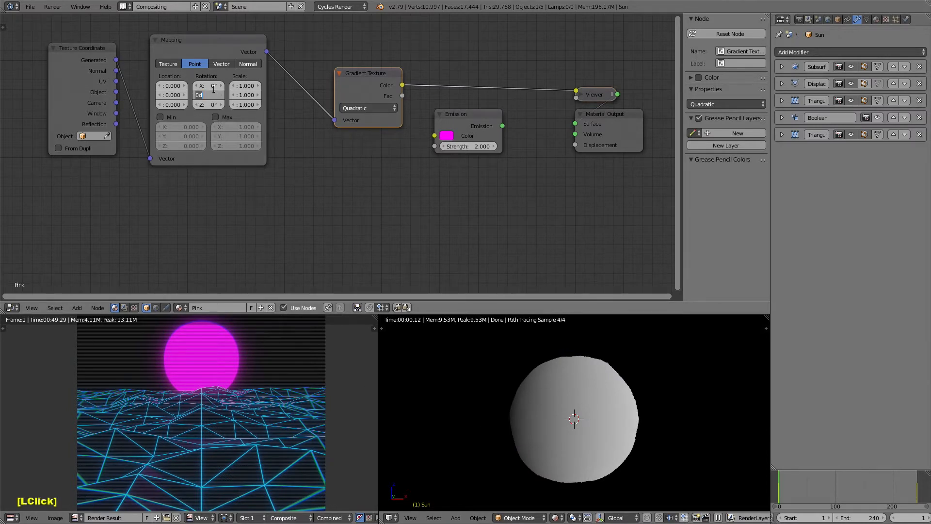
left_click(371, 77)
left_click(233, 47, "ctrl+shift")
left_click(371, 84, "ctrl+shift")
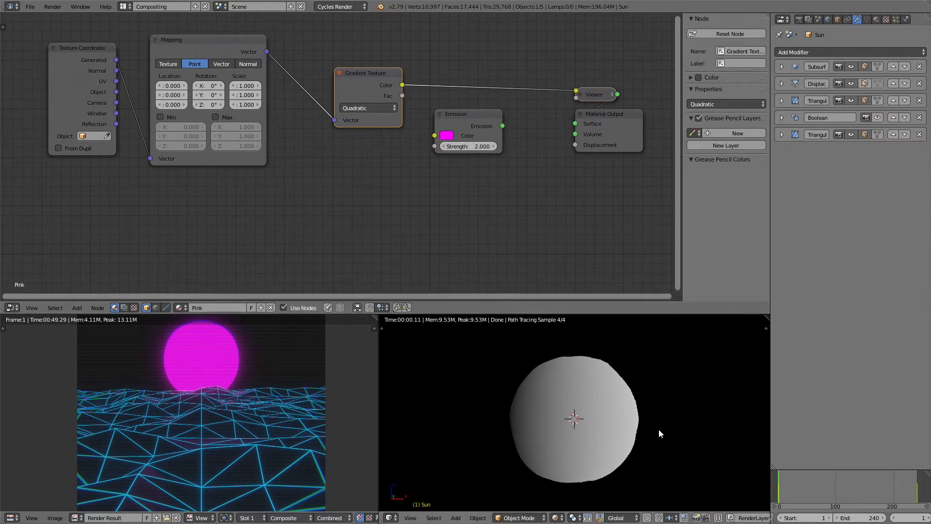
- Set the Mapping node's Y rotation to 90° so the gradient runs vertically
left_click(210, 96)
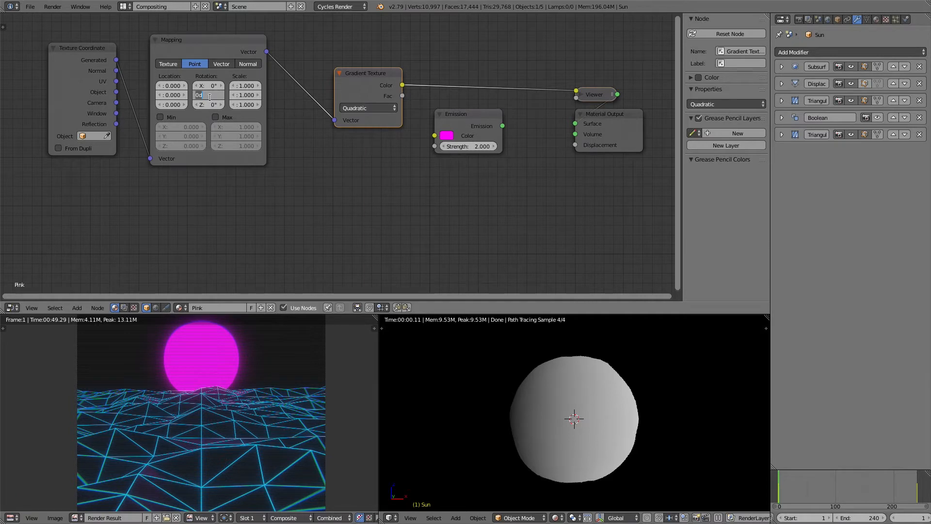
type("90")
key("Return")
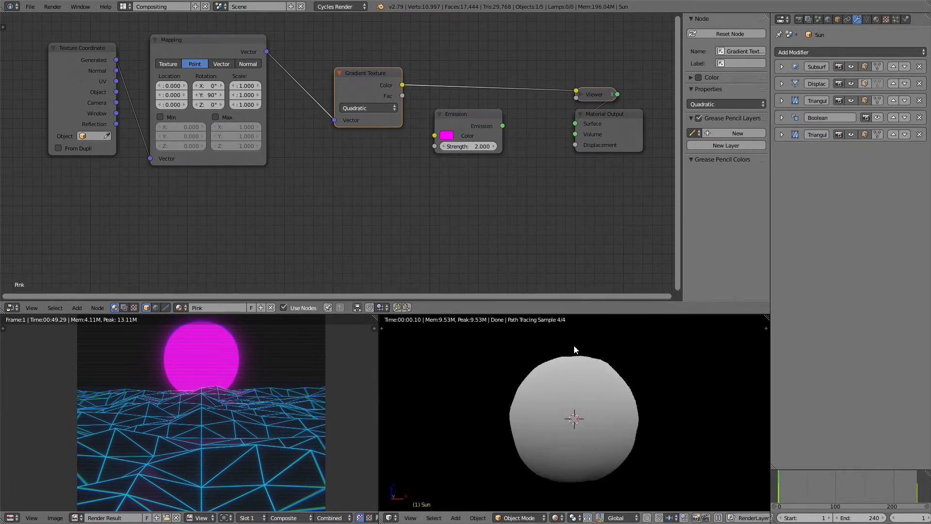
- Move the Texture Coordinate, Mapping and Gradient Texture nodes further from the Emission node to make room for another node
scroll(380, 153, "down", 2)
middle_click_drag(379, 152, 507, 182)
left_click_drag(196, 133, 28, 132)
left_click_drag(258, 78, 106, 79)
left_click_drag(461, 111, 278, 103)
- Insert a ColorRamp node between the Gradient Texture and the Viewer and set its interpolation to Ease
key("shift+a")
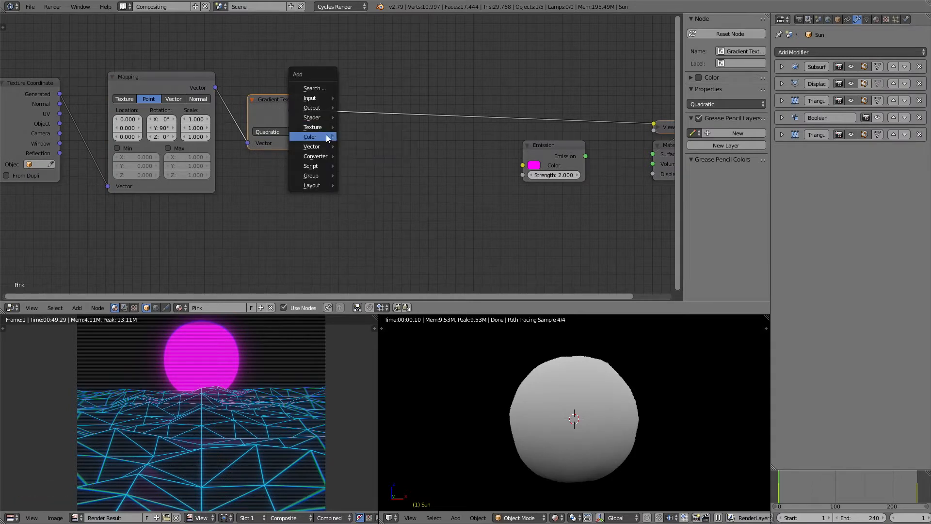
left_click(326, 156)
left_click(363, 162)
left_click(351, 96)
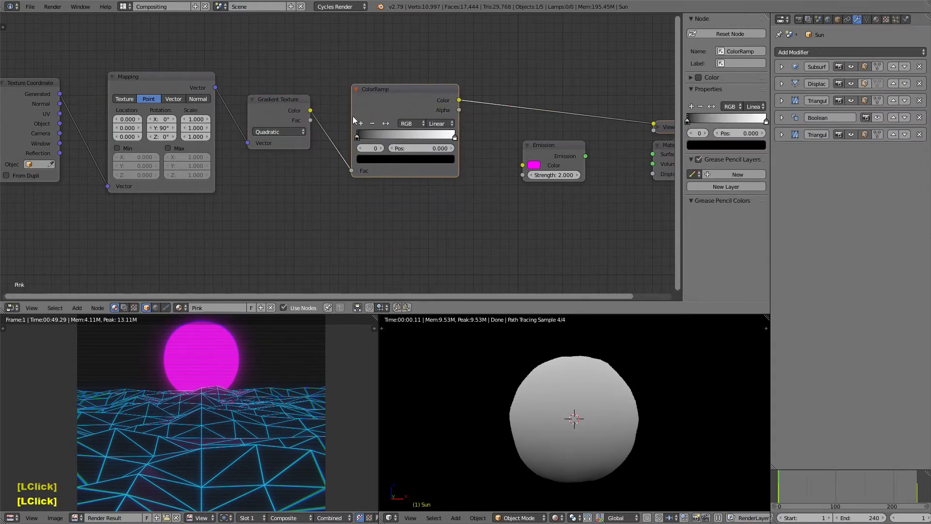
middle_click_drag(362, 94, 286, 69)
scroll(286, 70, "up", 3)
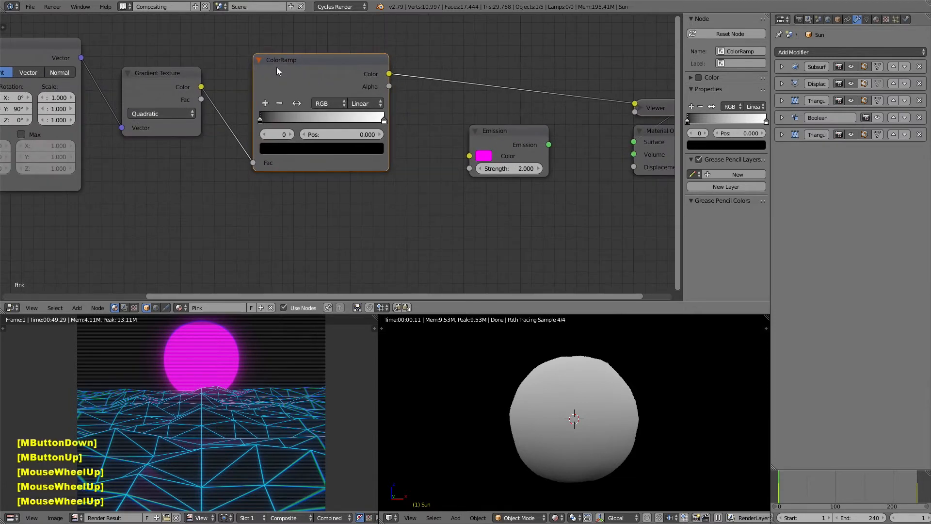
left_click(365, 107)
left_click(368, 86)
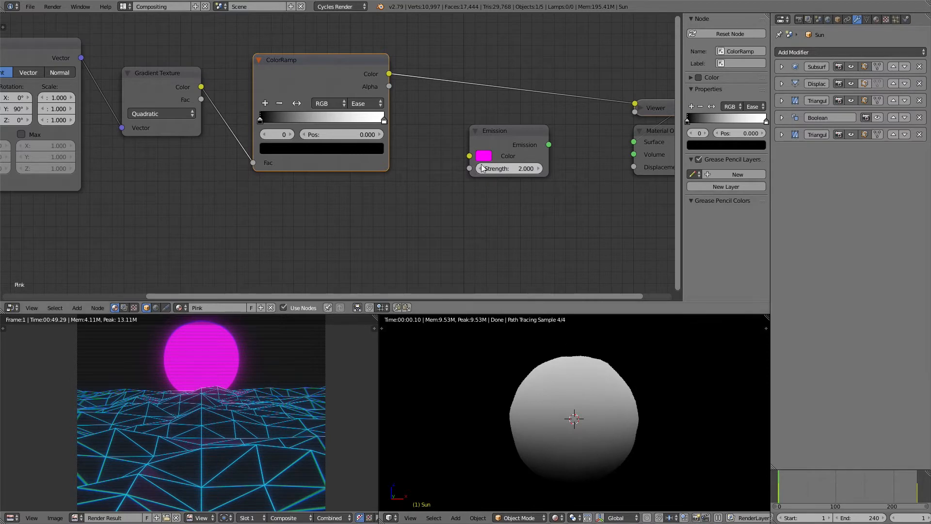
- Copy the Emission node's magenta color to the ColorRamp's first stop
key("ctrl+c")
left_click(258, 119)
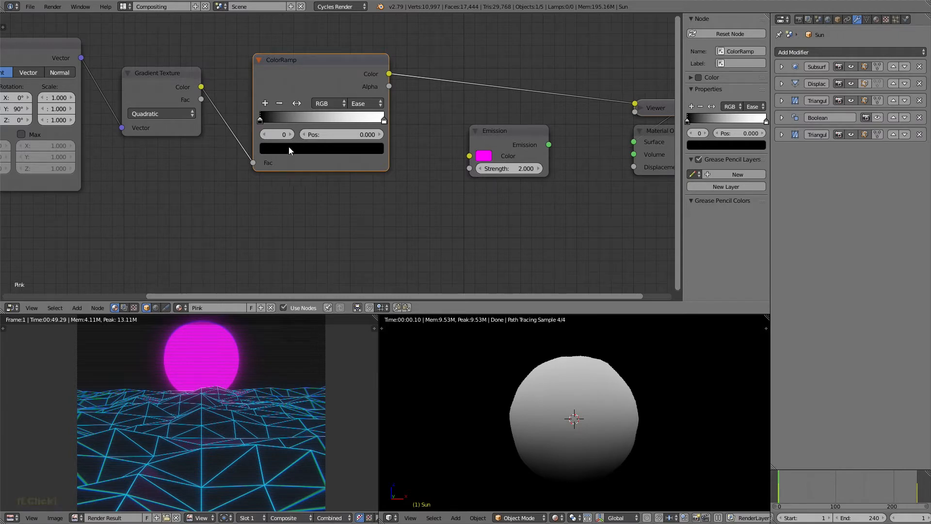
key("ctrl+v")
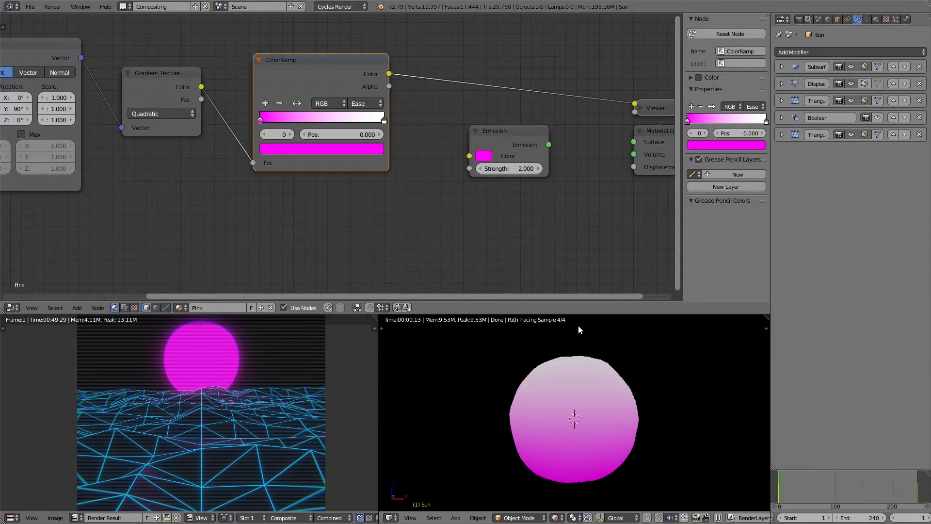
- Consult the palm-tree sunset reference image in the browser and set the ColorRamp's last stop to a golden yellow-orange
key("alt+Tab")
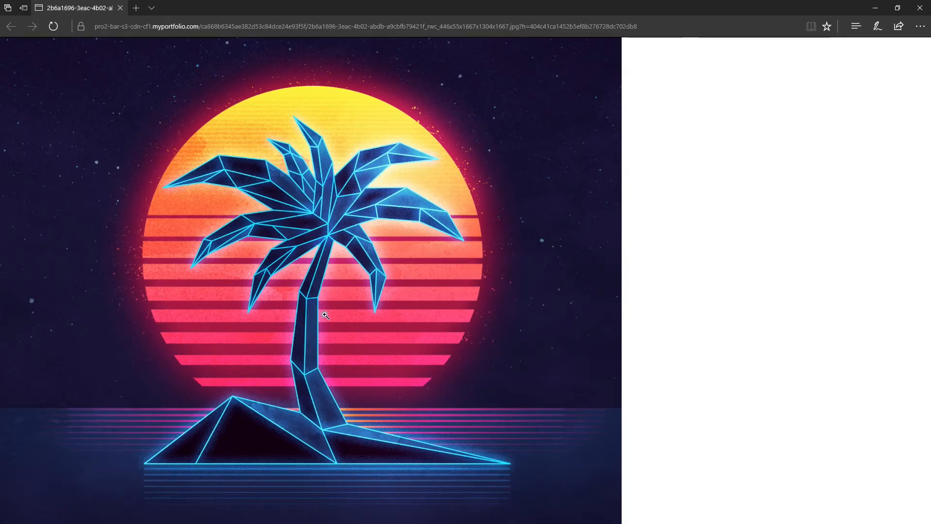
key("alt+Tab")
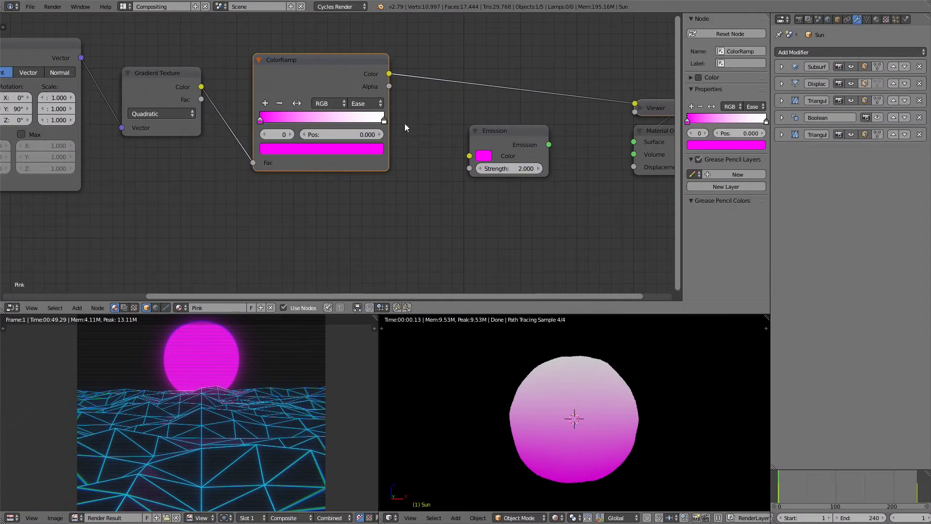
left_click(384, 124)
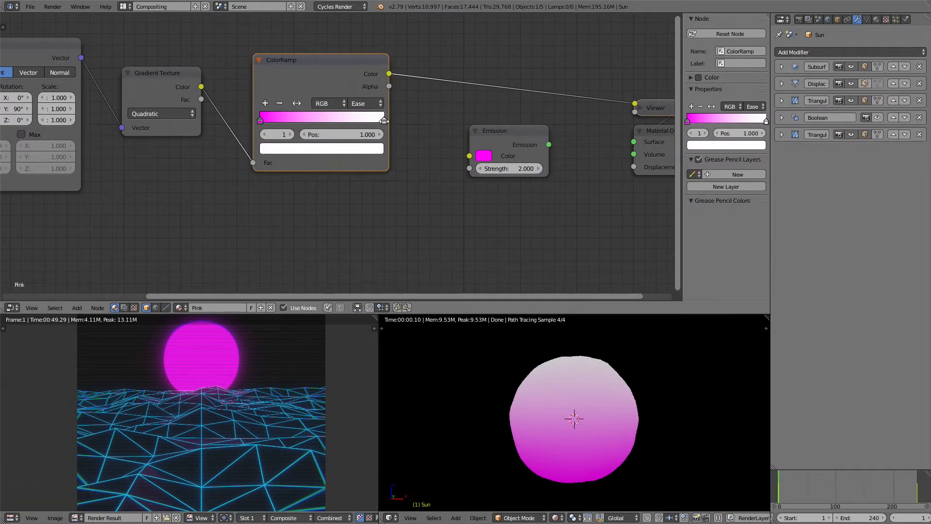
left_click(350, 148)
left_click_drag(291, 253, 279, 252)
left_click_drag(335, 169, 360, 161)
left_click_drag(279, 252, 278, 252)
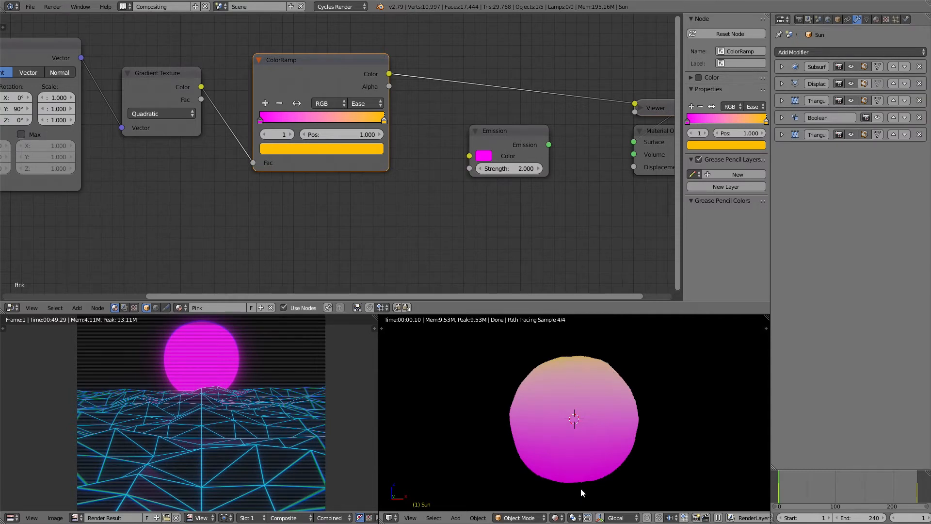
- Add a middle stop to the ColorRamp and color it orange, about R 0.825, G 0.213, B 0.013
left_click(265, 103)
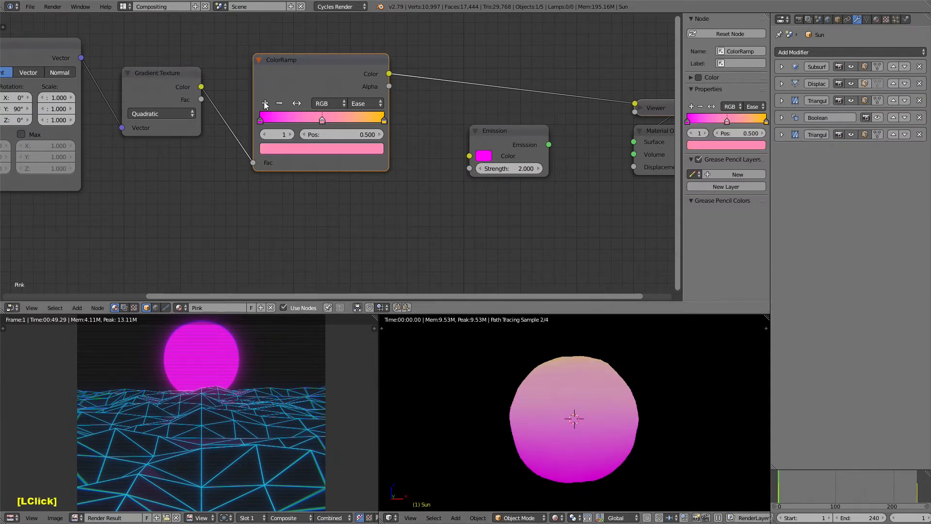
left_click(282, 153)
left_click(297, 150)
left_click_drag(288, 254, 270, 252)
left_click(308, 196)
left_click_drag(307, 197, 342, 179)
left_click_drag(344, 169, 349, 166)
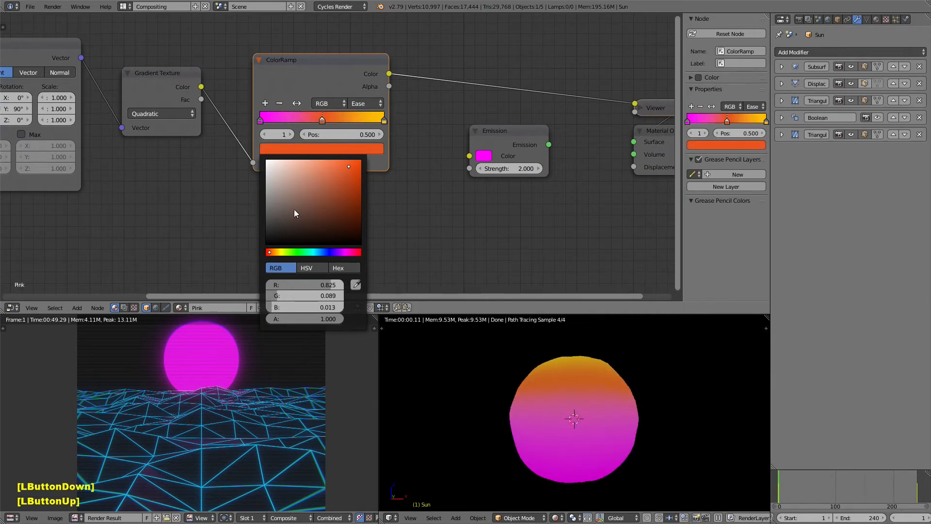
left_click_drag(269, 252, 271, 252)
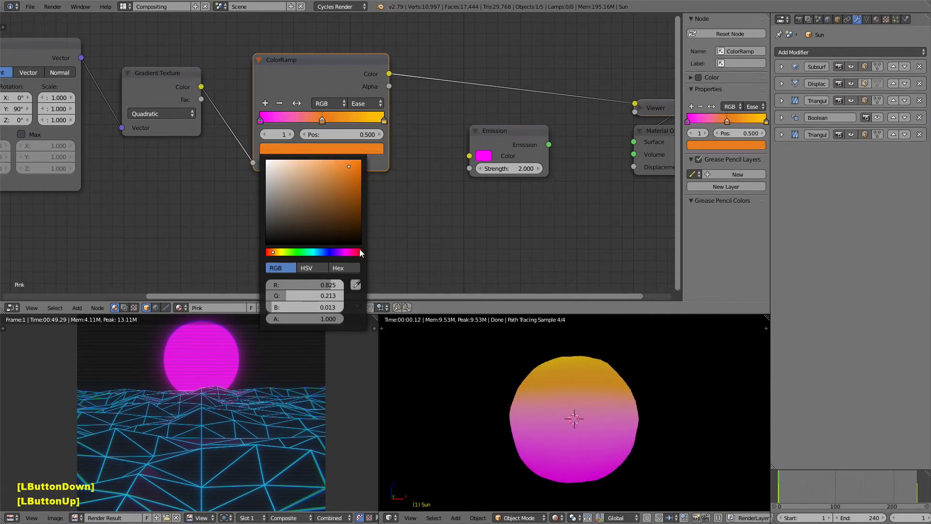
- Place the ColorRamp's middle stop at position 0.35 and shift its hue to red, about R 0.825, G 0.028, B 0.013
left_click_drag(324, 122, 297, 127)
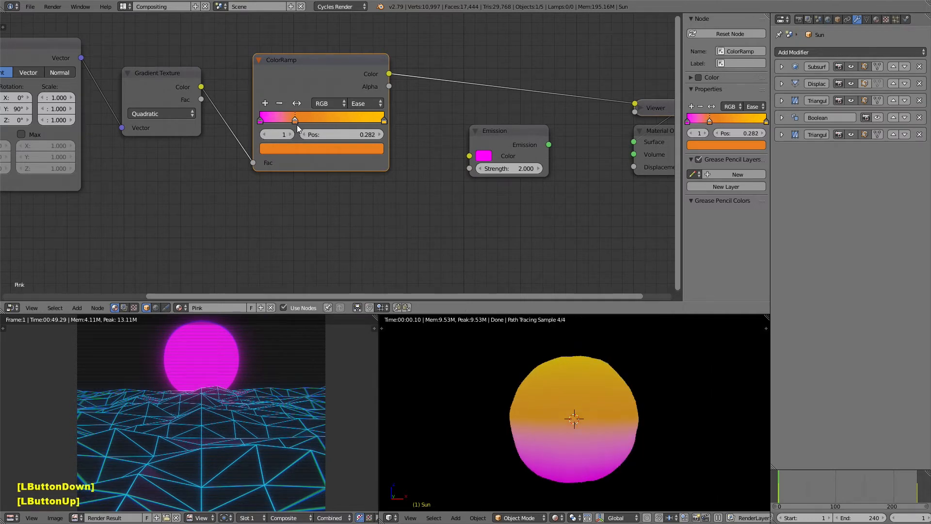
left_click(361, 139)
double_click(361, 139)
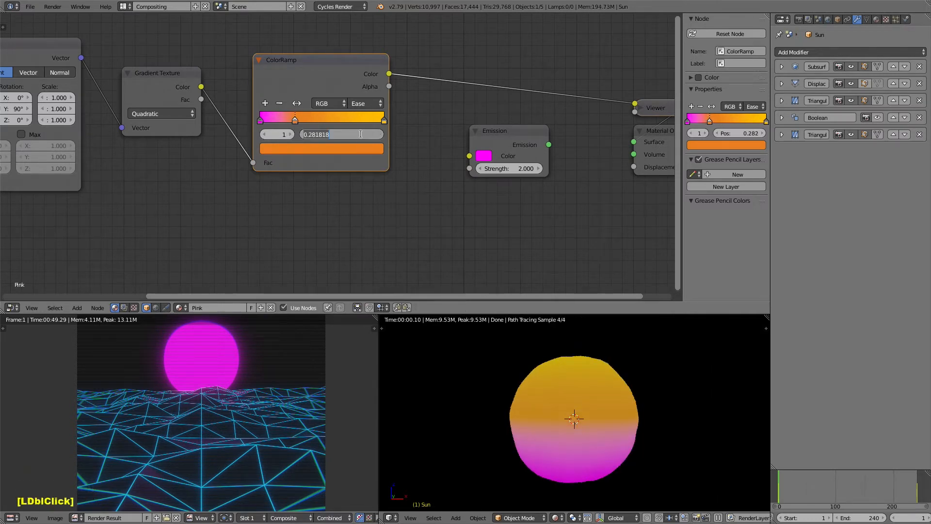
type(".35")
key("Return")
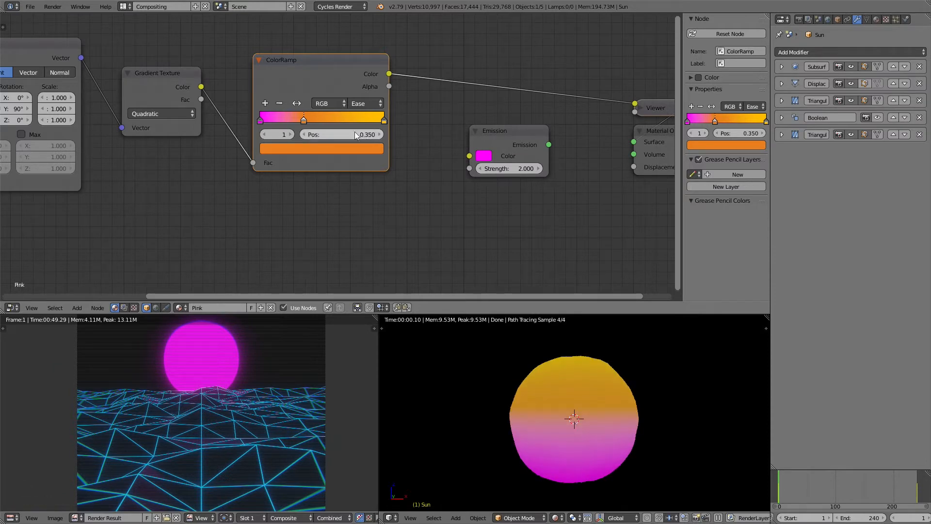
left_click(301, 148)
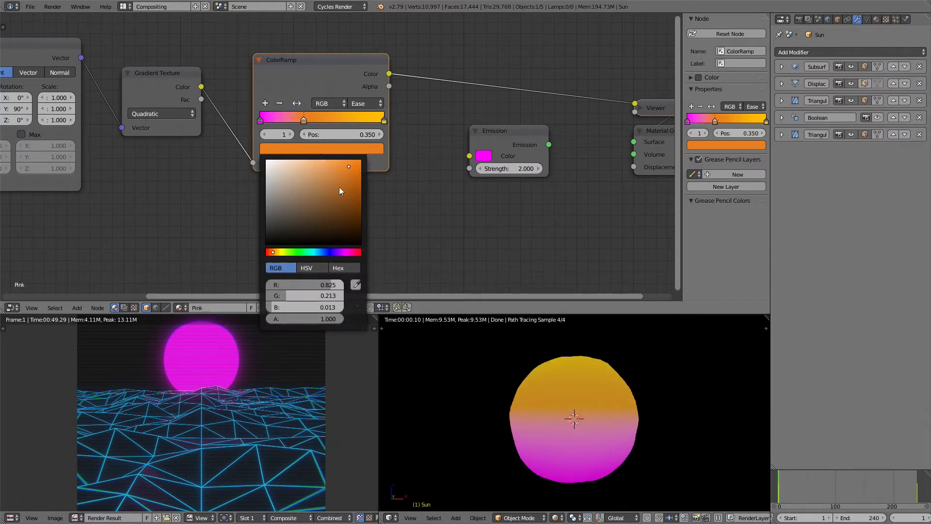
left_click_drag(270, 253, 267, 253)
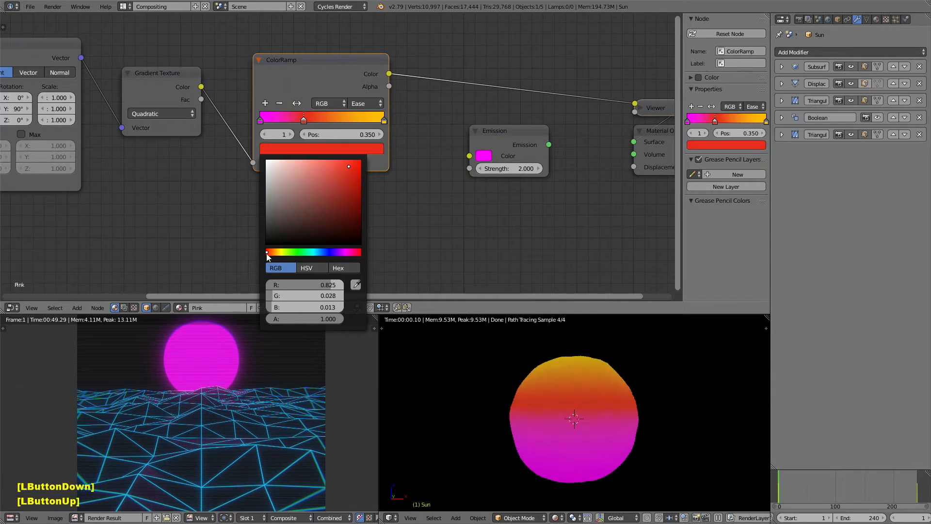
- Shift the hue of the ColorRamp's first stop from magenta towards a hot pink
left_click(260, 121)
left_click(281, 148)
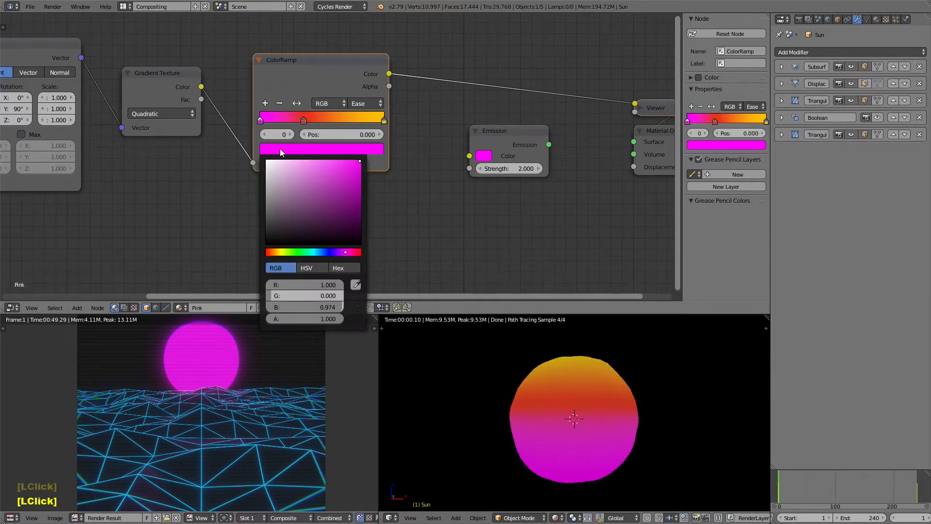
left_click_drag(347, 254, 348, 252)
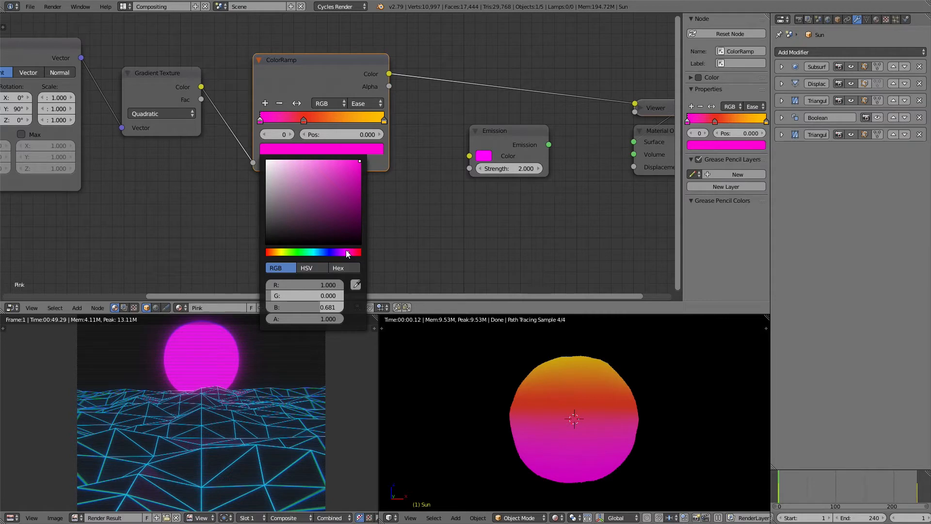
mouse_move(348, 253)
left_mouse_down()
mouse_move(337, 252)
mouse_move(352, 252)
left_mouse_up()
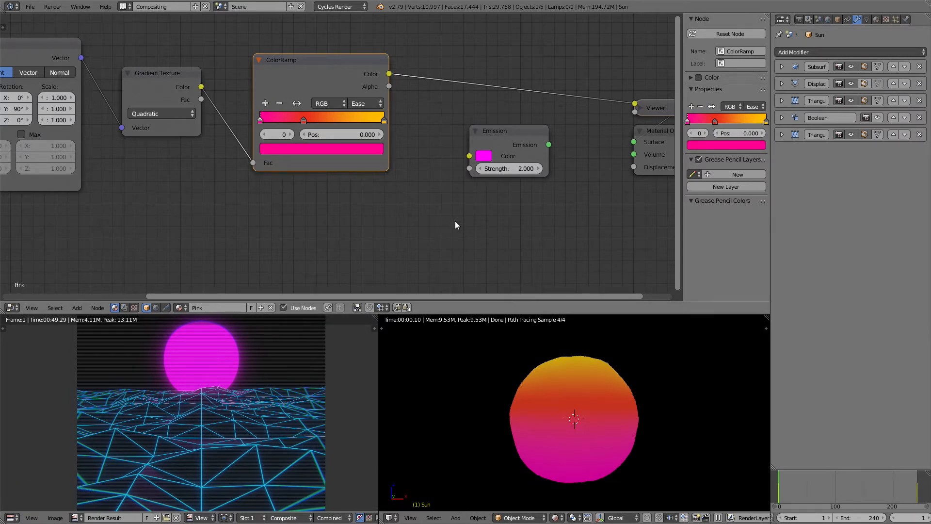
- Nudge the hue of the ColorRamp's middle stop slightly towards orange-red
left_click(304, 120)
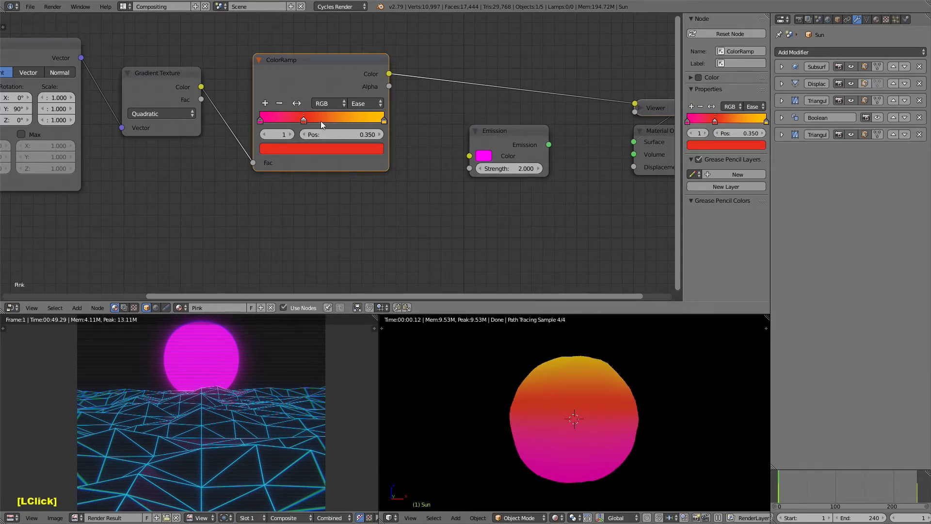
left_click(316, 150)
left_click_drag(266, 252, 267, 252)
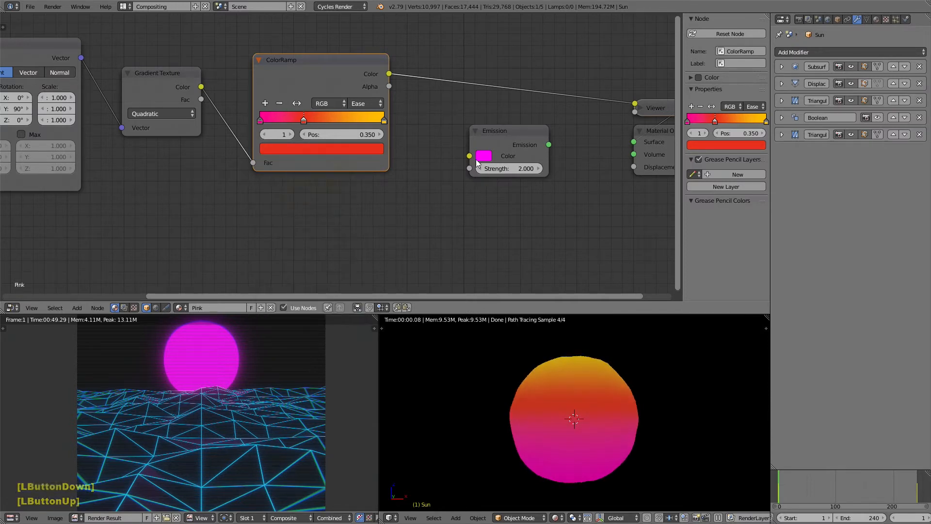
- Connect the ColorRamp's color to the Emission node's color and link the Emission output to the Material Output's surface
scroll(498, 159, "down", 3)
middle_click_drag(481, 211, 376, 162)
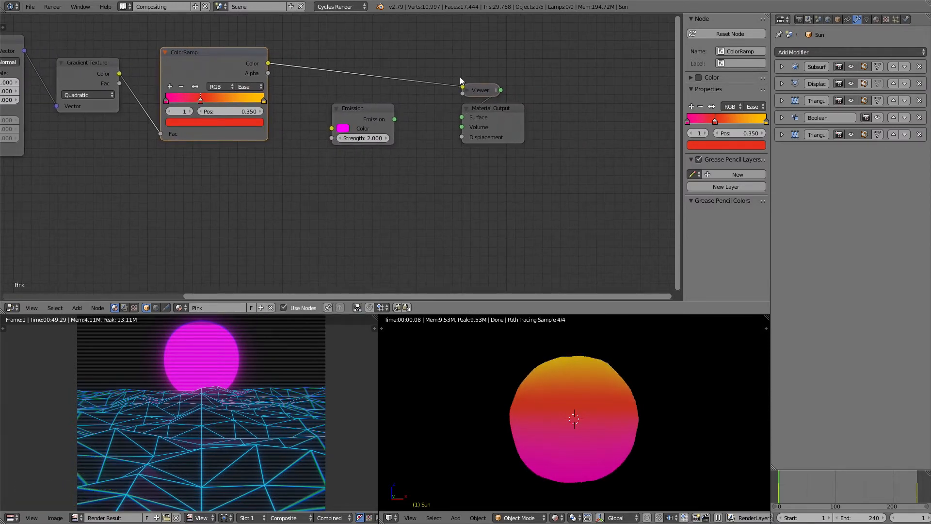
left_click_drag(268, 63, 335, 128)
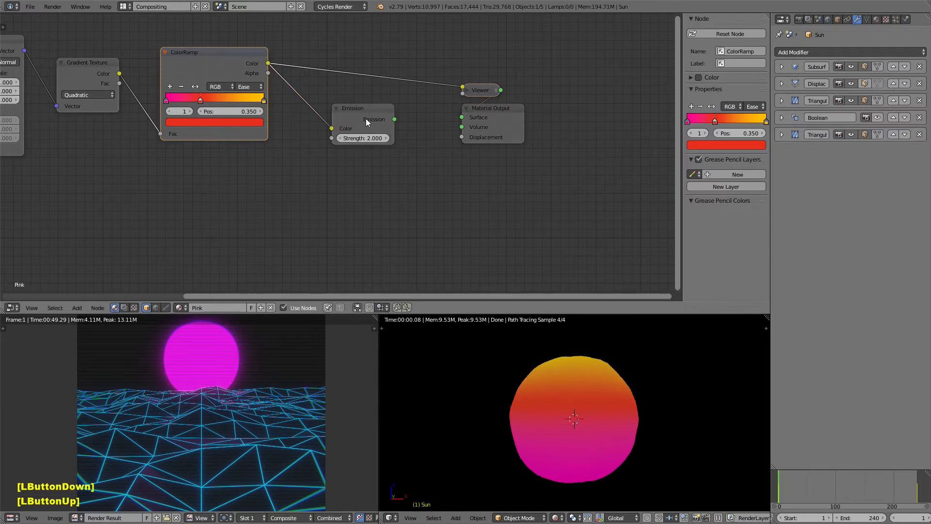
left_click(365, 112, "ctrl+shift")
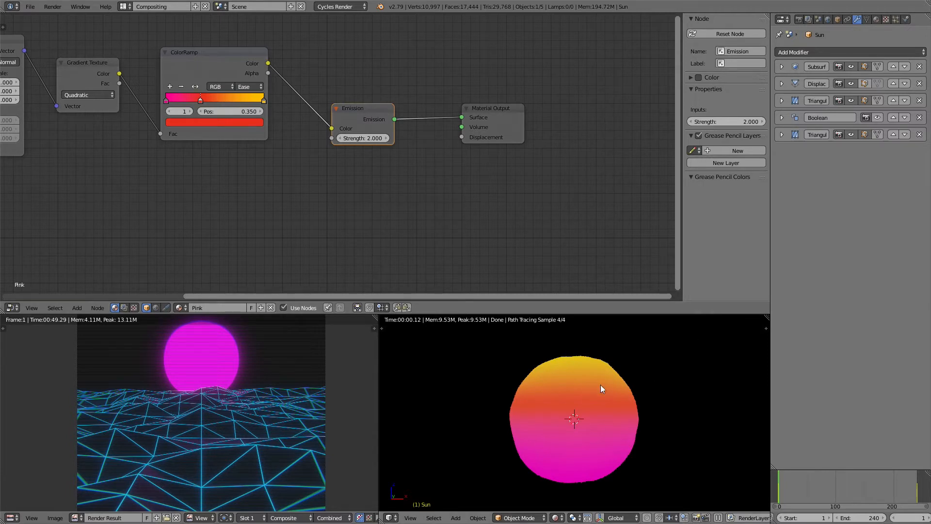
- Re-enable the Sun's Boolean modifier in the viewport and inspect the gradient on the striped sun
left_click(878, 118)
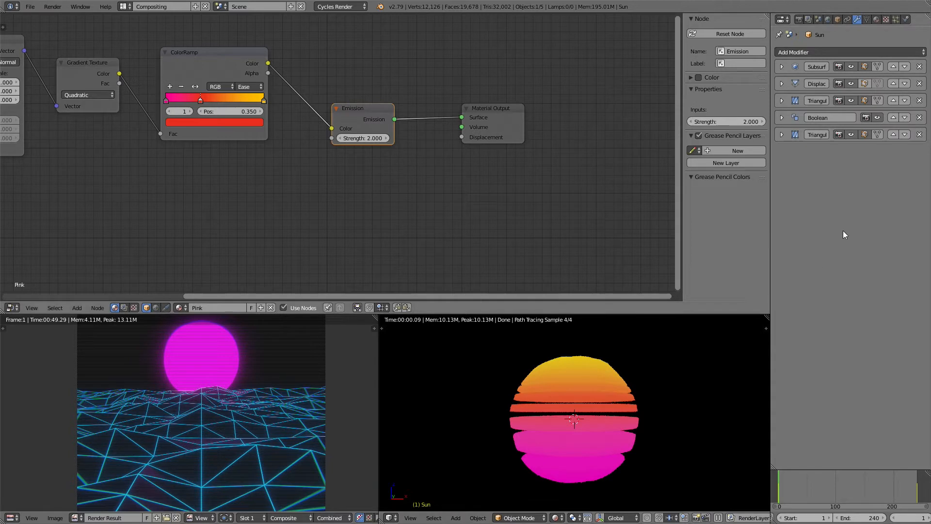
scroll(577, 412, "down", 3)
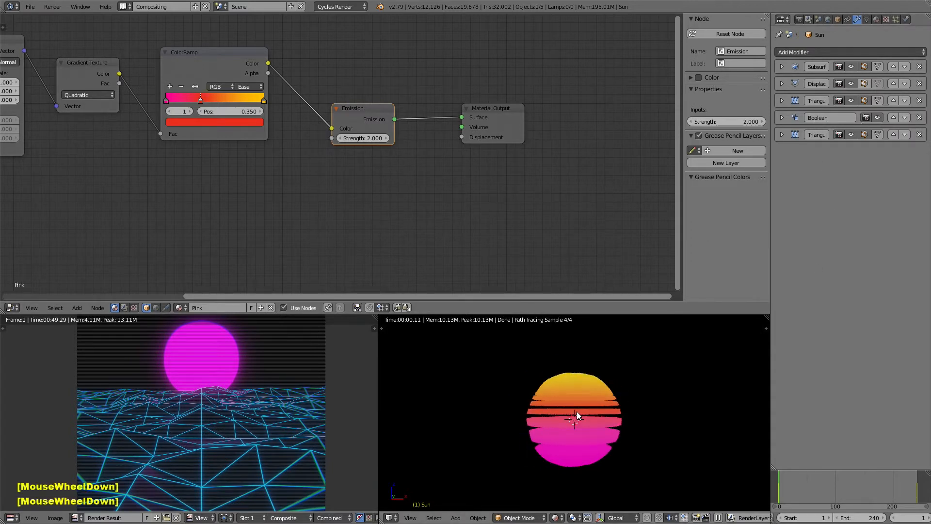
scroll(578, 413, "up", 3)
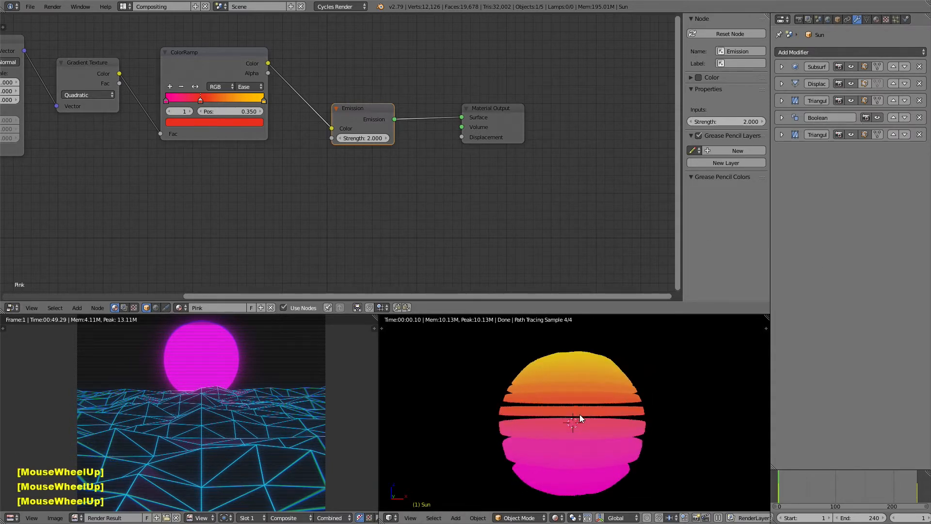
- Leave the Sun's local view for the solid-shaded camera view and switch to the Default screen layout
key("z")
key("z")
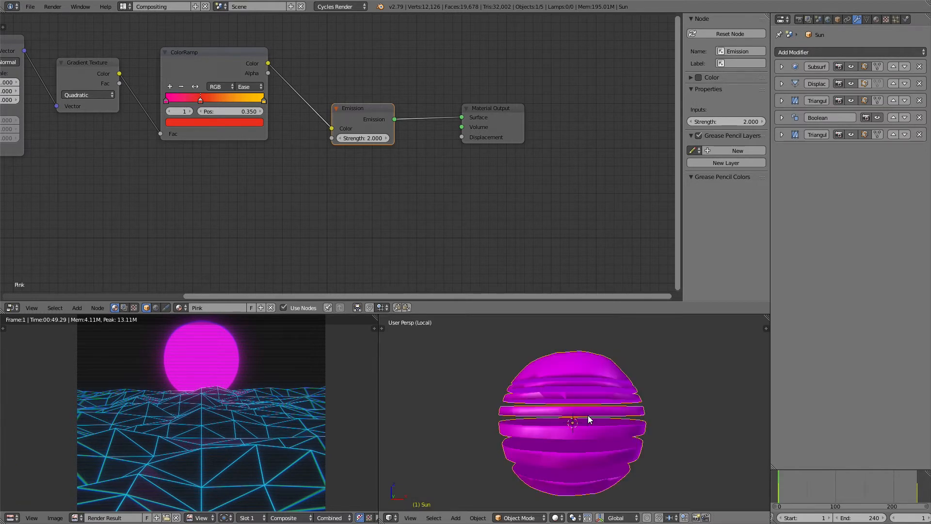
key("shift+z")
key("shift+z")
key("KP_Divide")
key("KP_0")
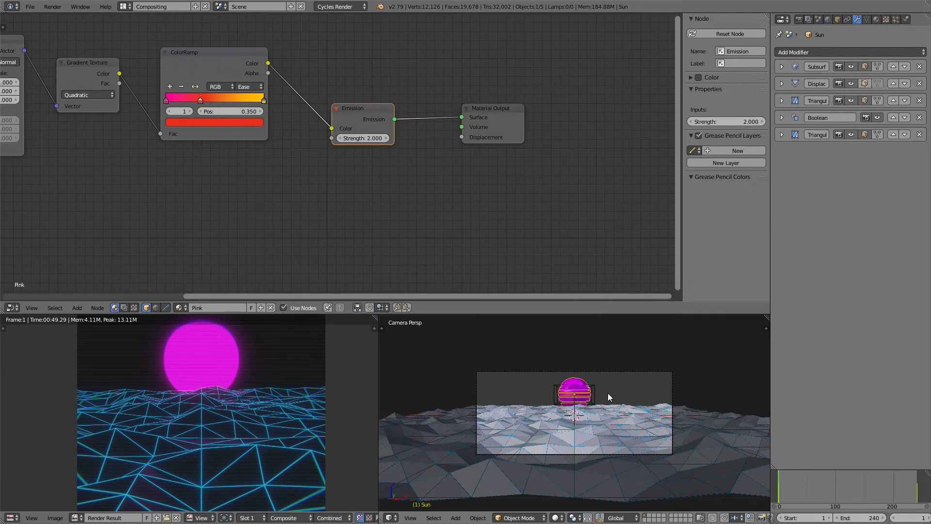
key("ctrl+Right")
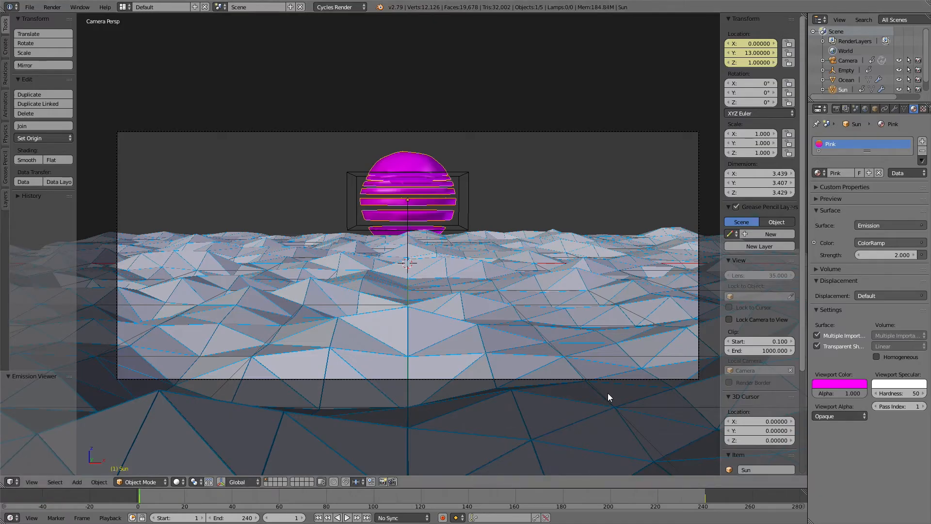
- Exclude the Sun_Lines object from rendering and open the scene's render settings
right_click(465, 176)
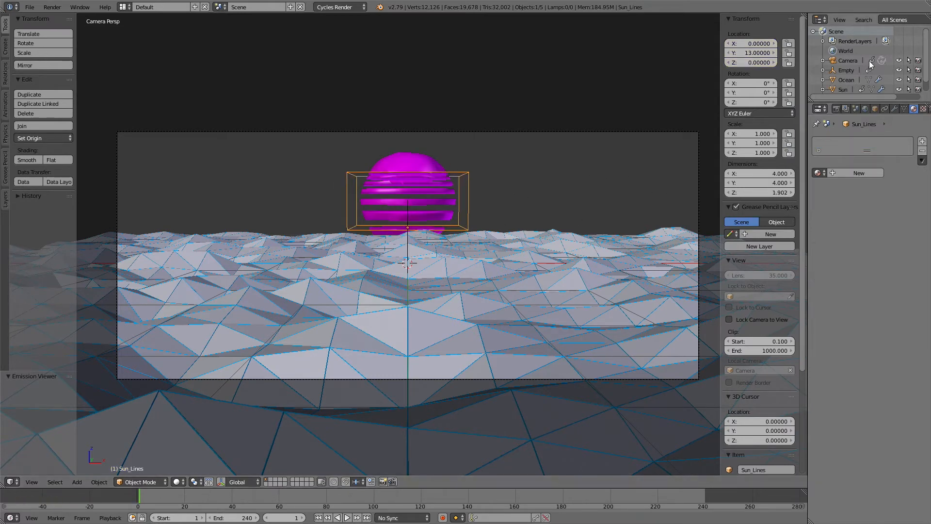
scroll(870, 63, "down", 2)
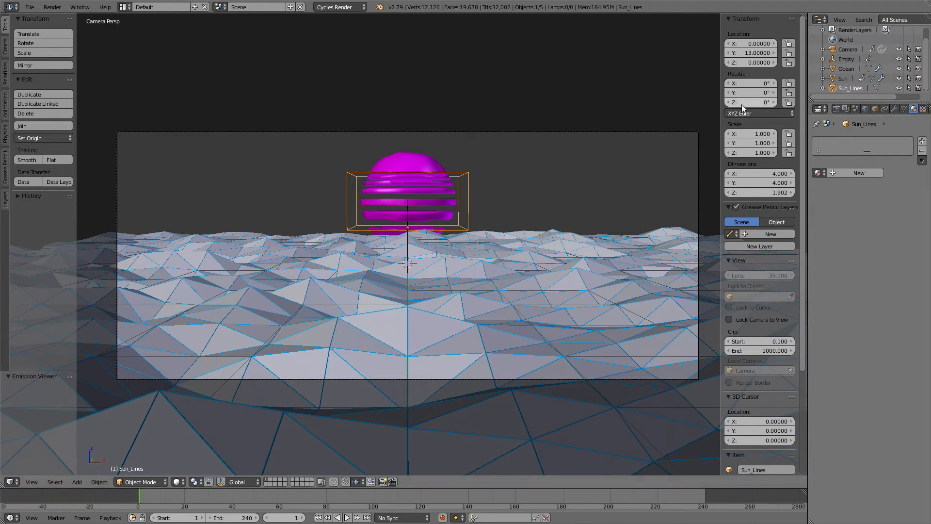
left_click(918, 88)
left_click(836, 108)
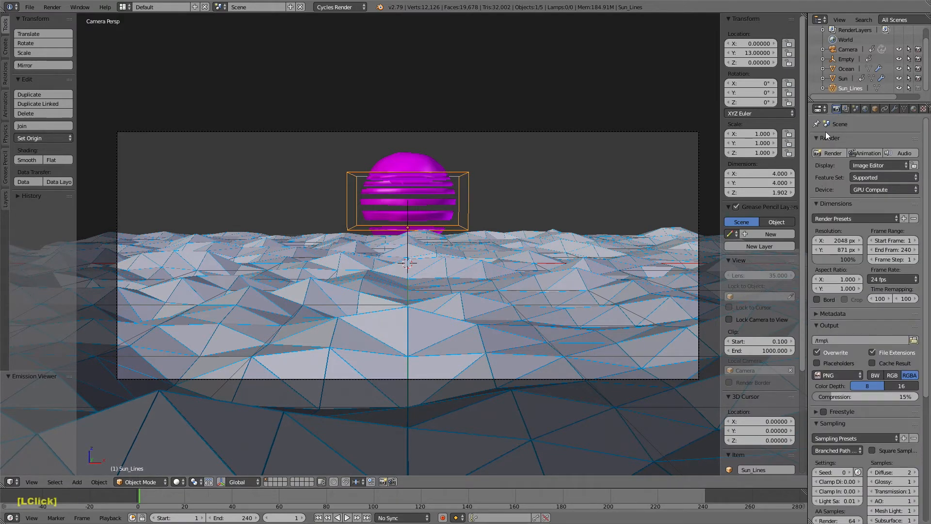
- Set the AA render samples in the scene's sampling settings to 16
scroll(867, 363, "down", 5)
scroll(866, 365, "down", 2)
left_click(862, 366)
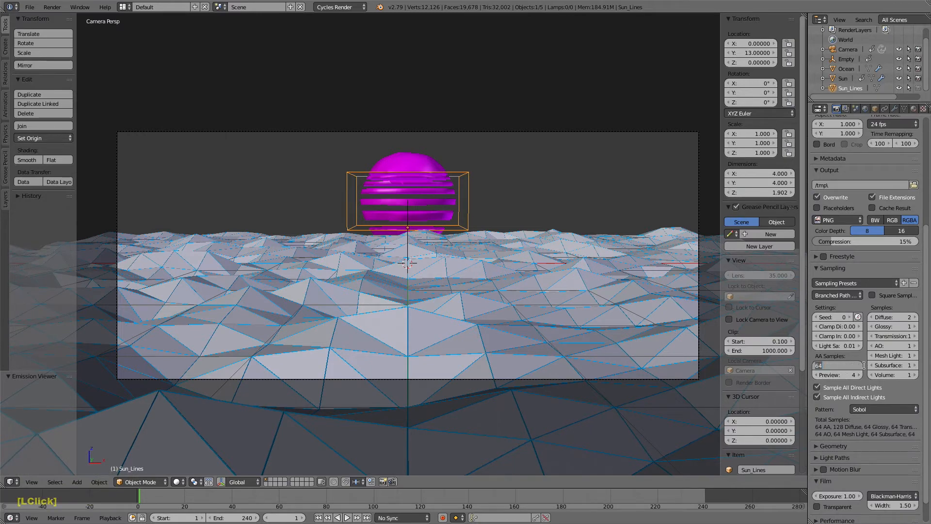
type("16")
key("Return")
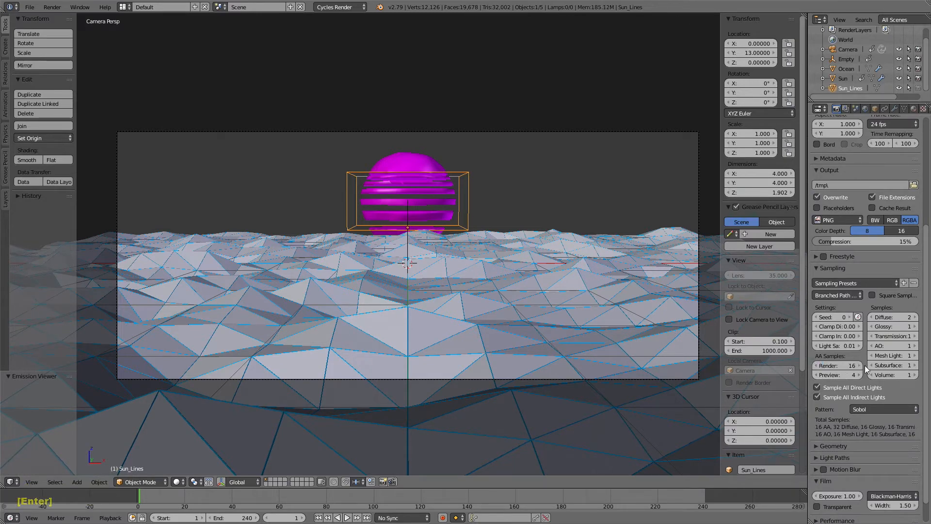
- Expand the Performance render settings and check the tile size
scroll(849, 353, "down", 3)
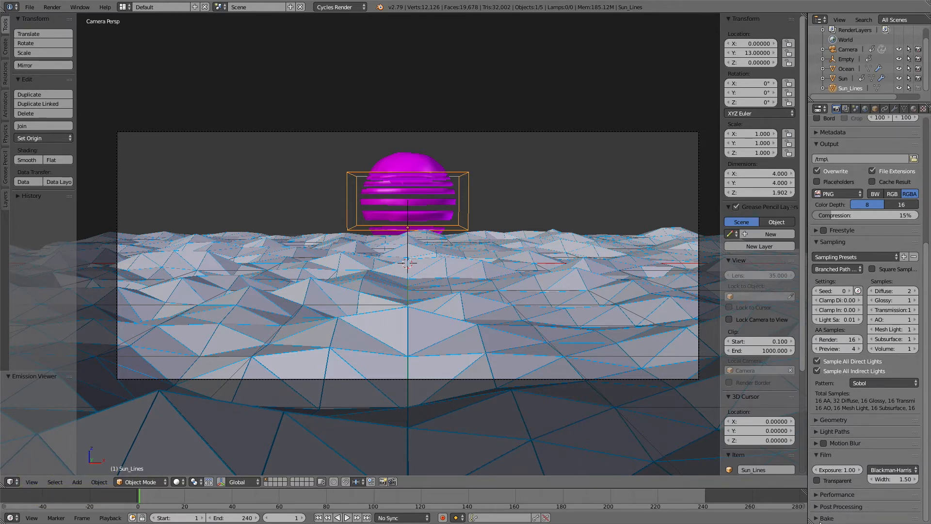
left_click(815, 496)
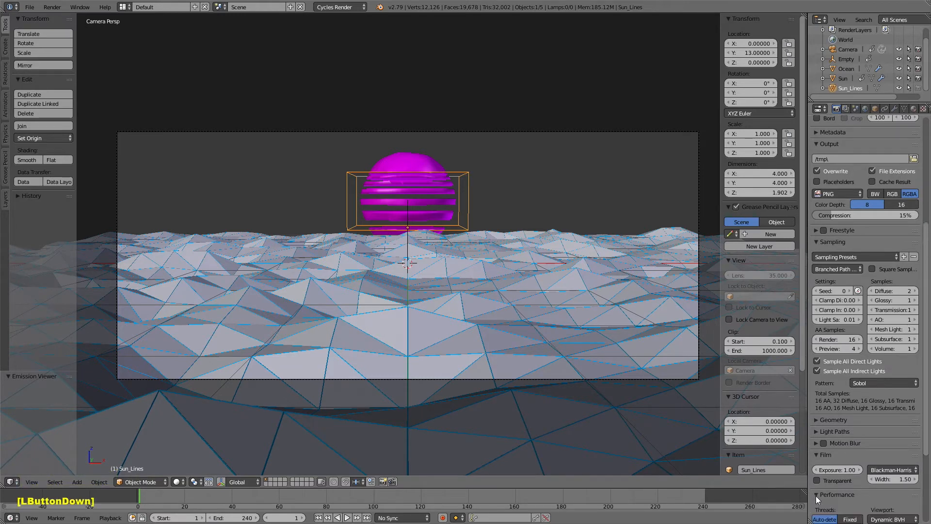
scroll(842, 487, "down", 3)
scroll(845, 495, "down", 3)
scroll(860, 490, "down", 3)
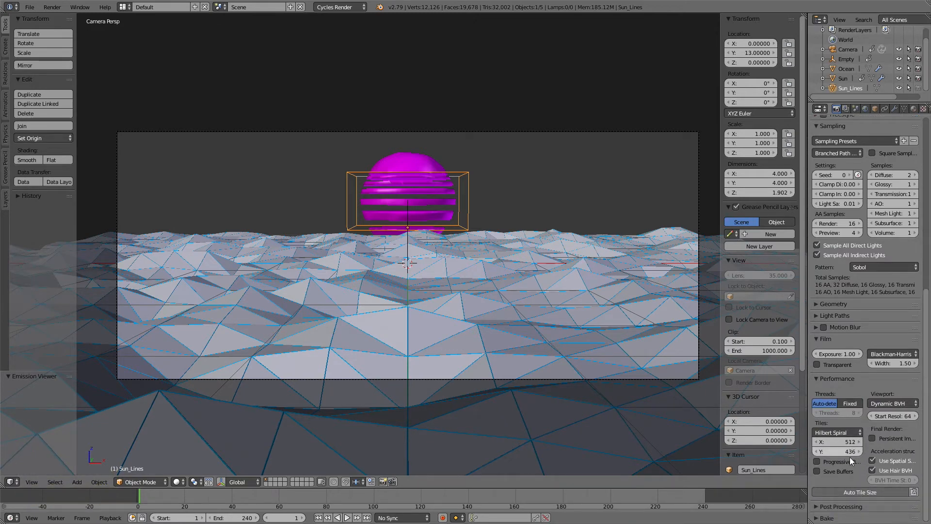
scroll(859, 459, "up", 5)
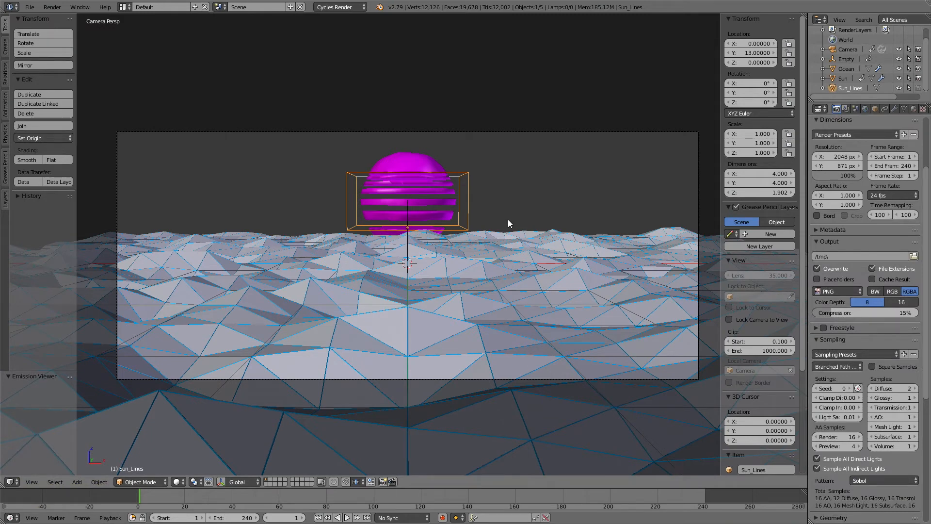
- Render the current frame and inspect the composited sun and ocean
key("F12")
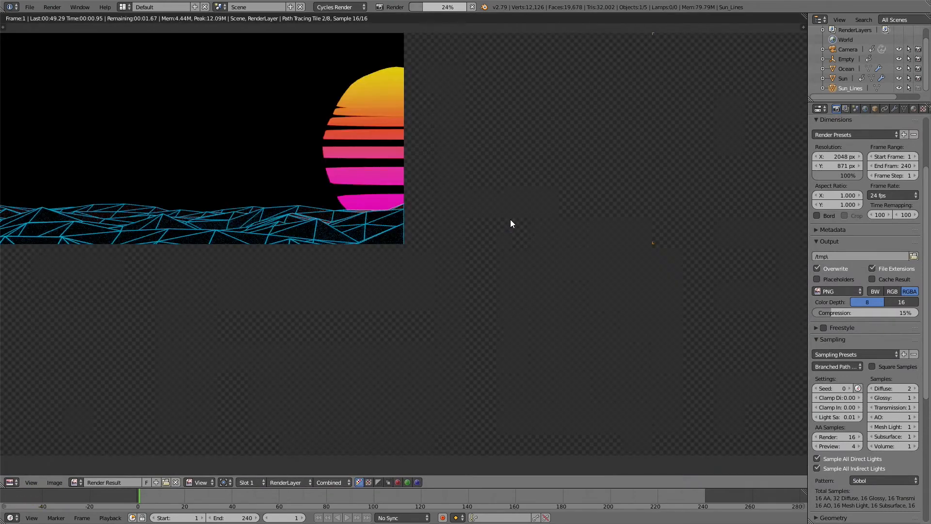
scroll(512, 216, "down", 1)
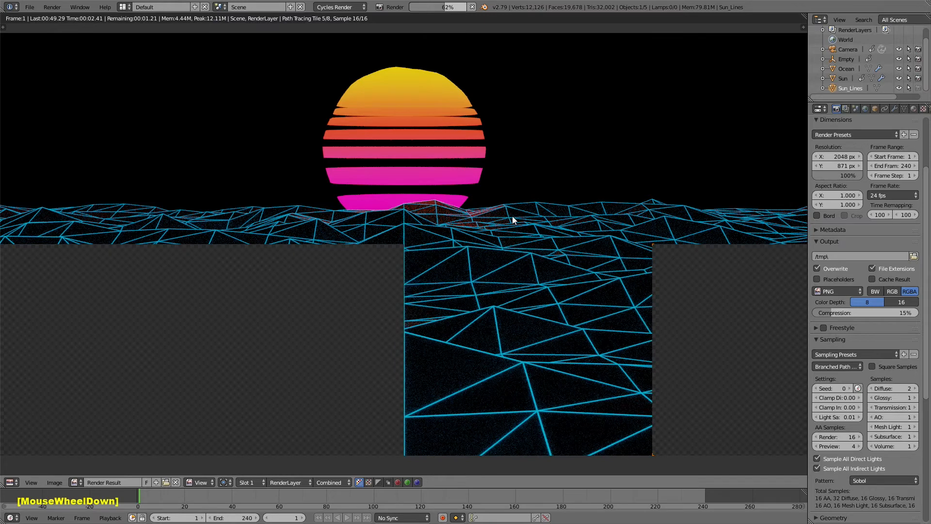
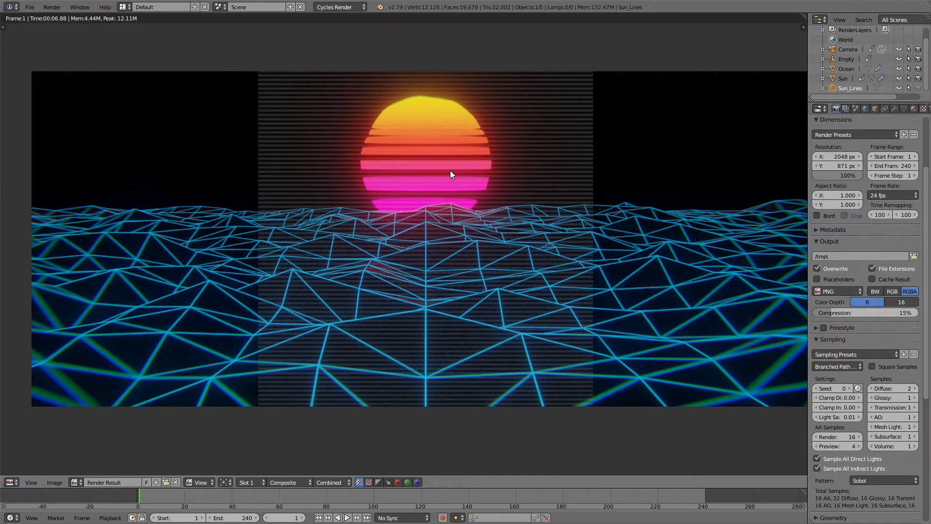
scroll(453, 169, "down", 1)
middle_click_drag(479, 182, 448, 190)
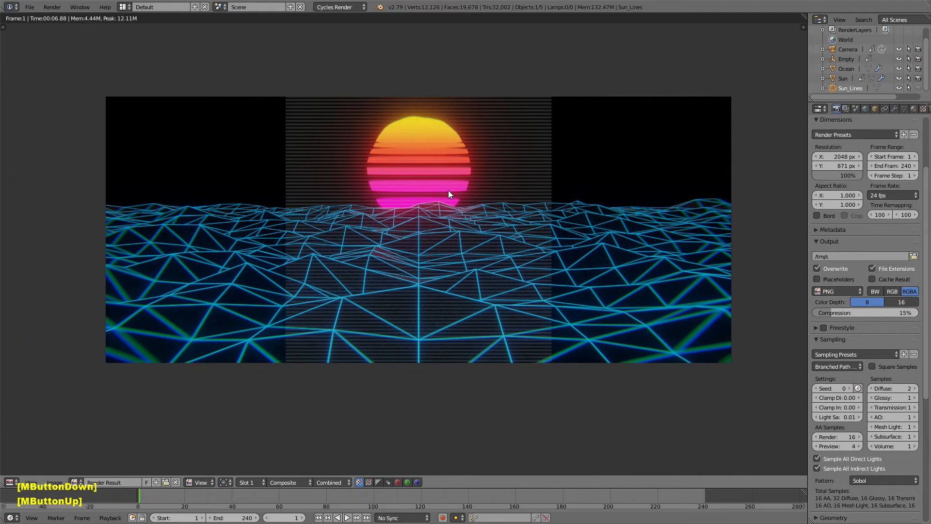
scroll(509, 165, "up", 1)
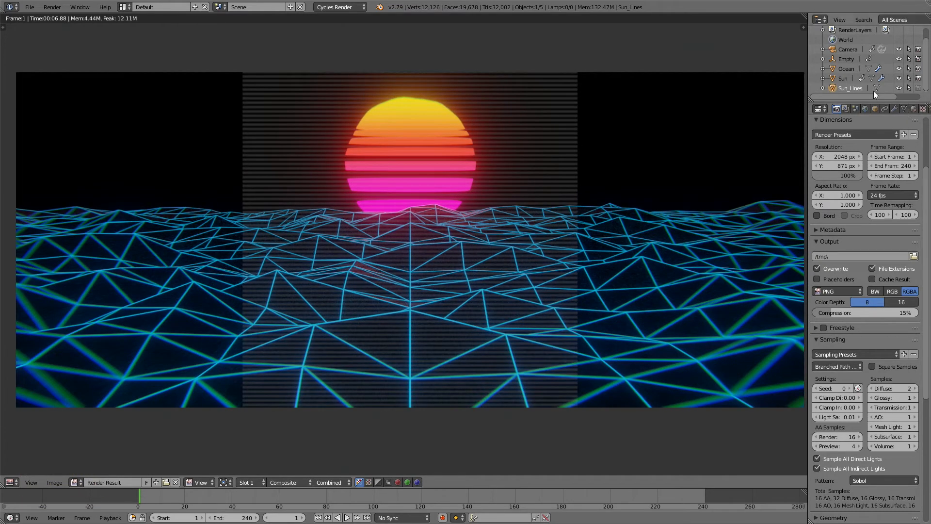
- Set the roughness of the Ocean's Ground material to 0.25 and render the frame again
left_click(845, 69)
left_click(913, 109)
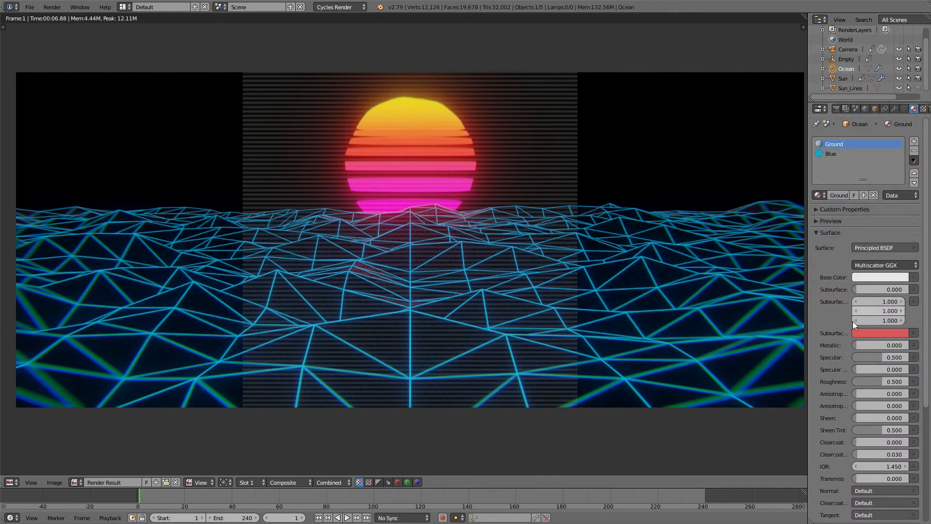
left_click(880, 381)
type(".25")
key("Return")
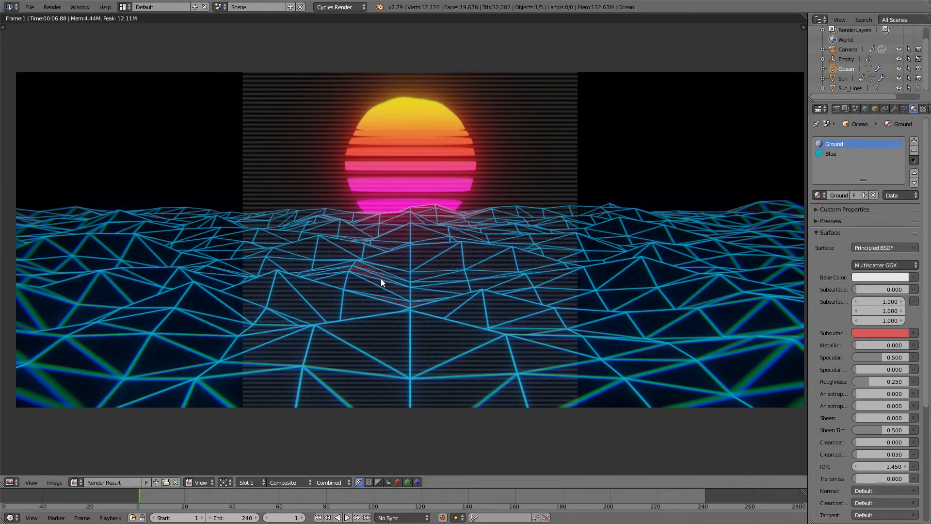
key("F12")
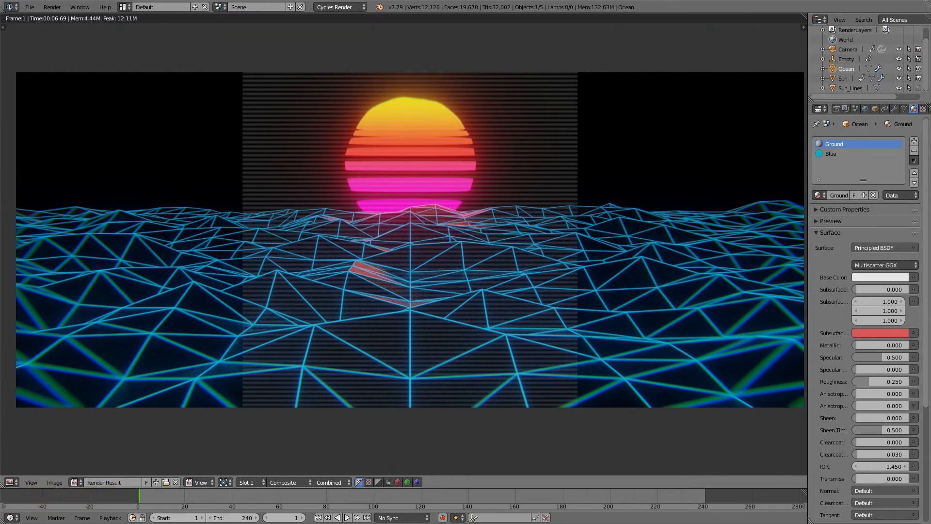
- Leave the render result and switch to the Compositing screen layout
key("shift+space")
left_click(397, 45)
key("Escape")
key("ctrl+Left")
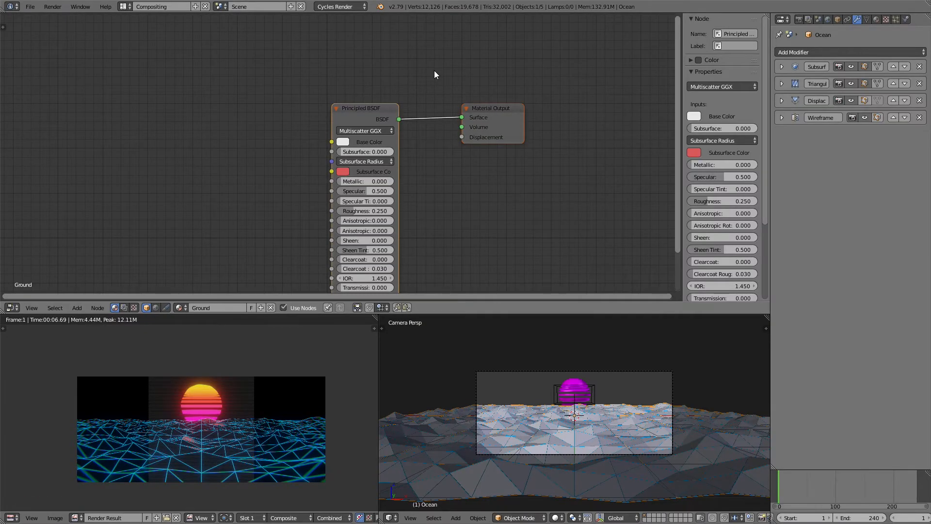
- Show the scene's compositing node tree in the node editor and enlarge the backdrop image behind it
left_click(125, 307)
scroll(371, 183, "down", 5)
middle_click_drag(375, 199, 318, 156)
key("v")
key("alt+v")
key("alt+v")
key("alt+v")
key("alt+v")
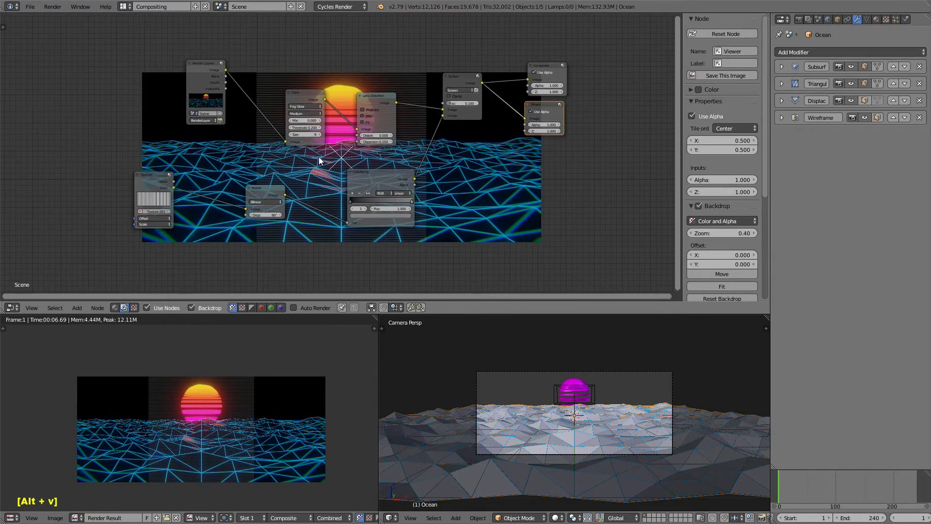
- Maximize the compositing node editor and hide its properties sidebar
key("alt+v")
key("shift+space")
scroll(447, 237, "up", 3)
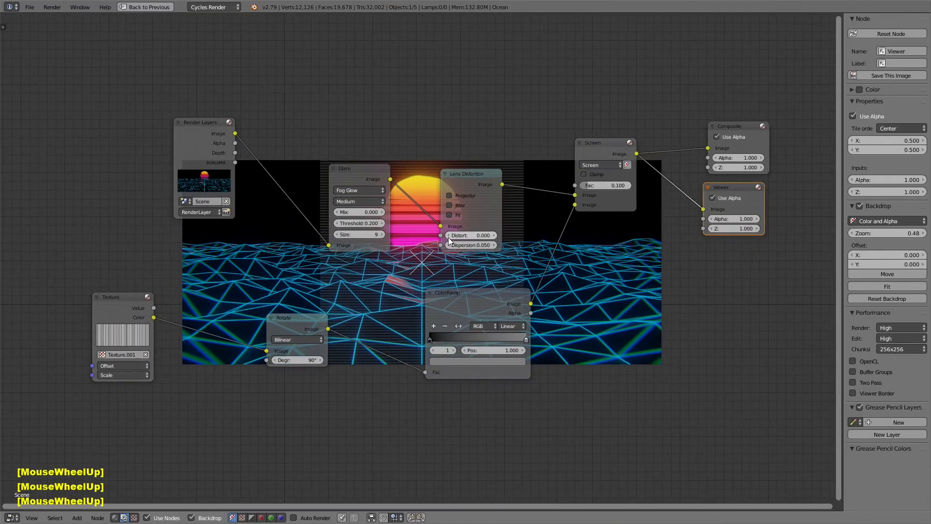
key("n")
scroll(483, 257, "up", 3)
middle_click_drag(483, 259, 550, 283)
- Delete the Texture, Rotate, ColorRamp, Glare, Lens Distortion and Screen nodes, keeping only Render Layers, Composite and Viewer
left_click(176, 301)
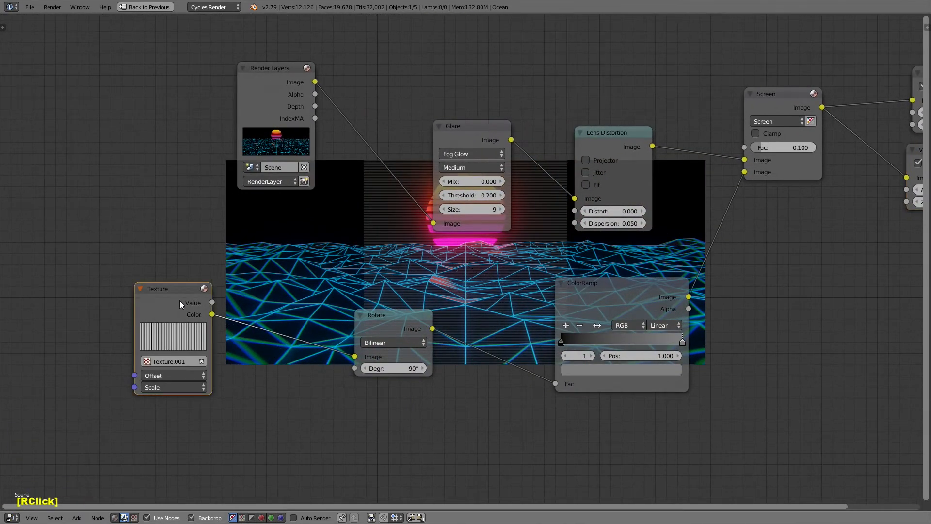
key("x")
left_click(401, 322)
key("x")
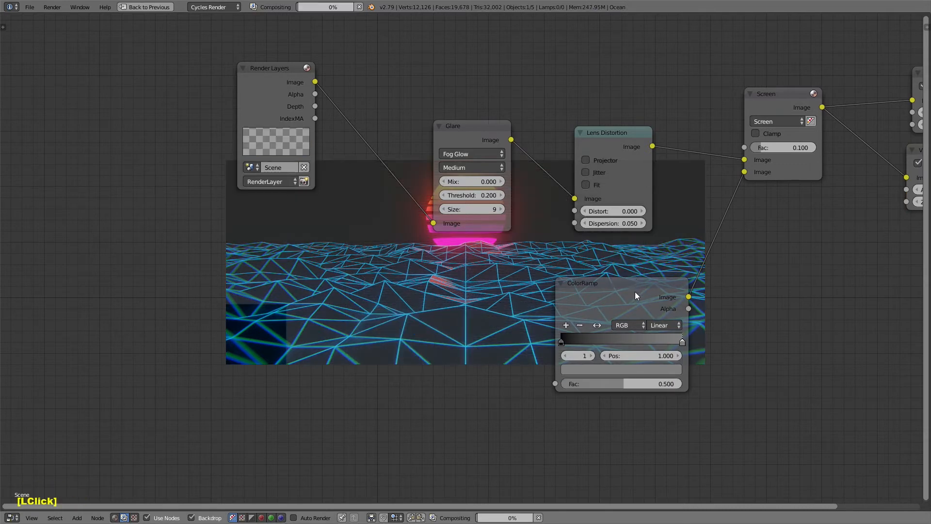
left_click(635, 292)
key("x")
key("x")
left_click(623, 138)
key("x")
left_click(781, 104)
key("x")
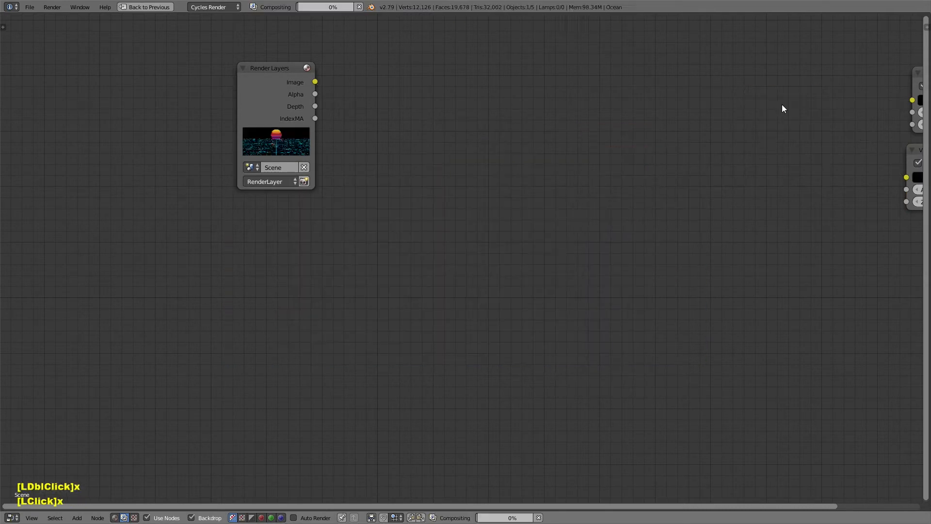
- Link the Render Layers image to the Viewer and insert a Glare node on that link
left_click(294, 89, "ctrl+shift")
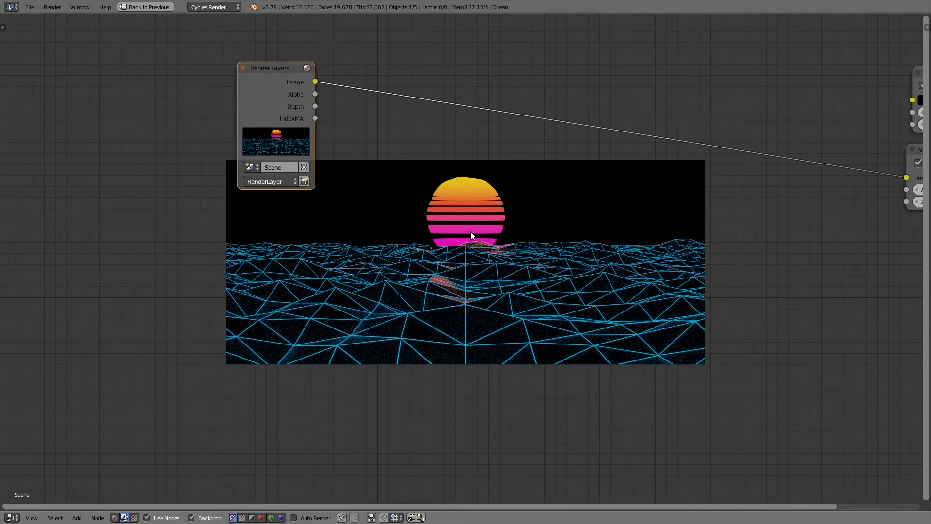
key("shift+a")
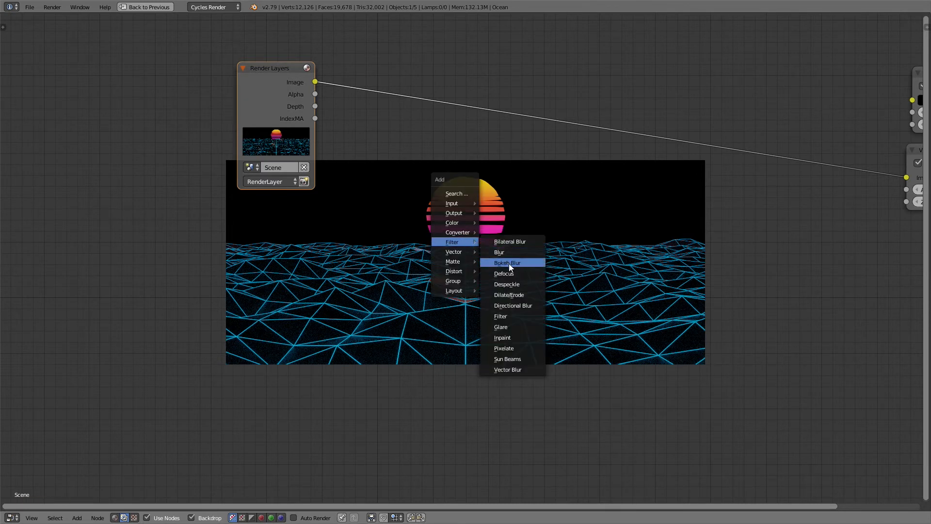
left_click(525, 326)
left_click(478, 87)
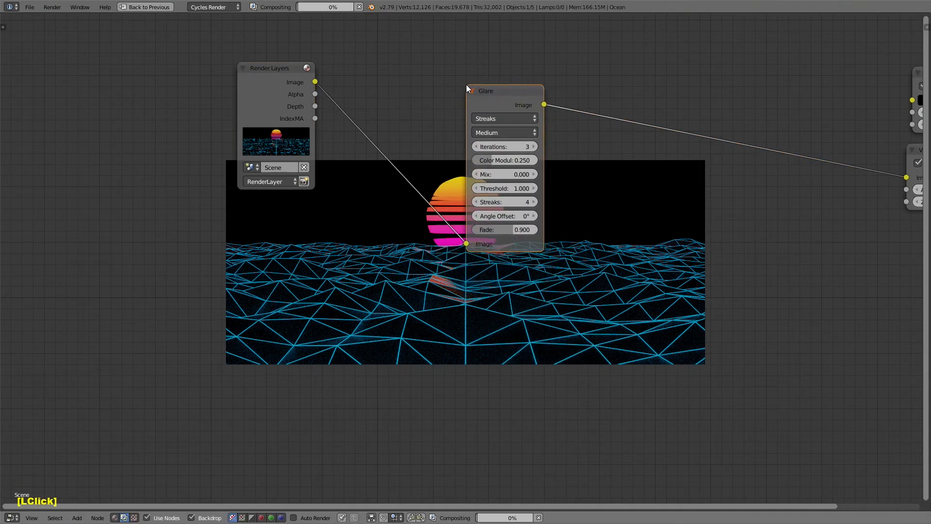
- Change the Glare node's type to Fog Glow
middle_click_drag(338, 127, 128, 136)
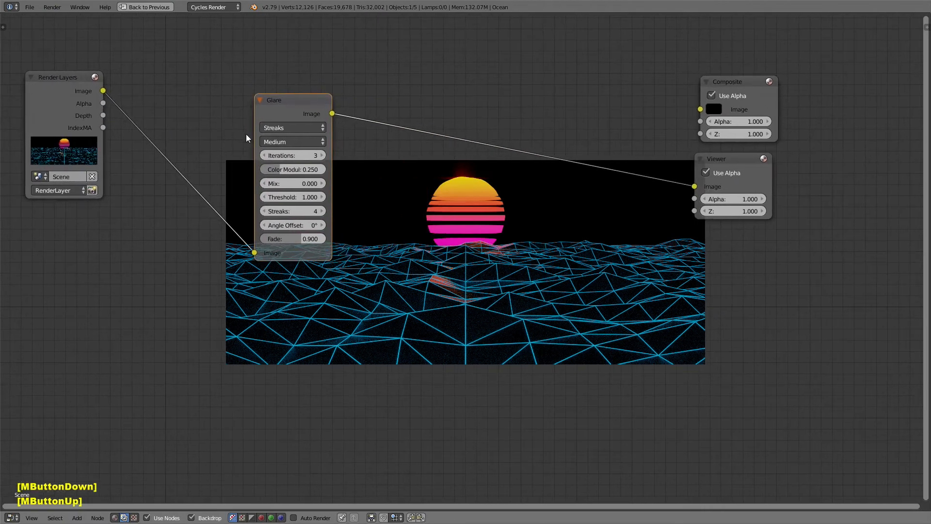
left_click(290, 142)
left_click(250, 141)
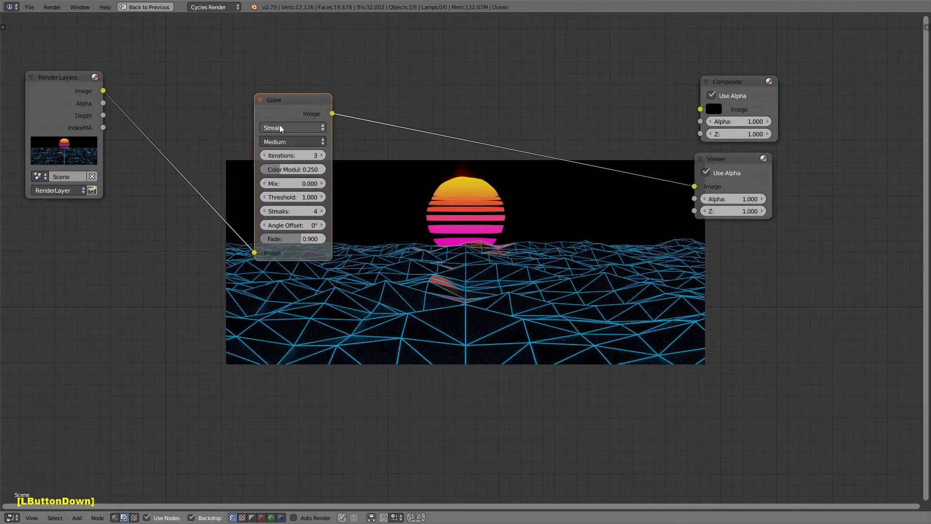
left_click(293, 128)
left_click(298, 91)
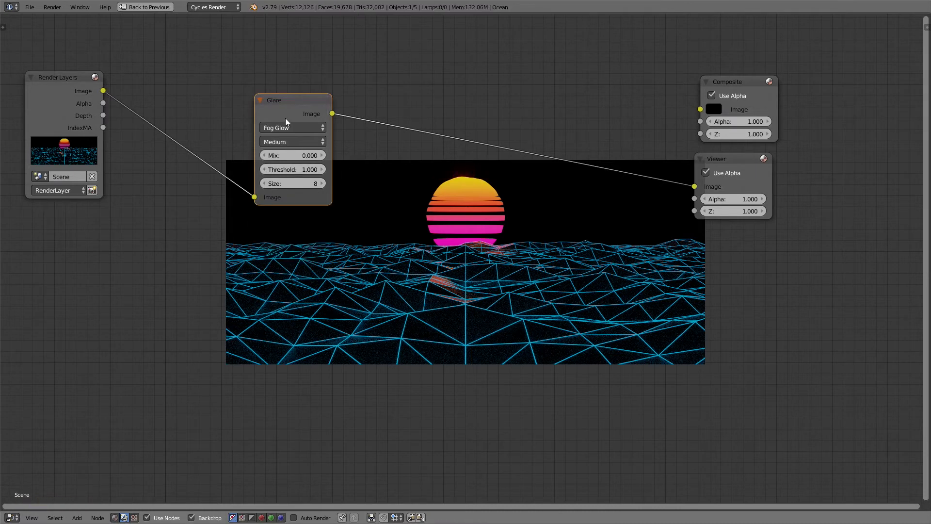
- Set the Glare node's mix to 1 to isolate the glare effect
scroll(283, 114, "up", 3)
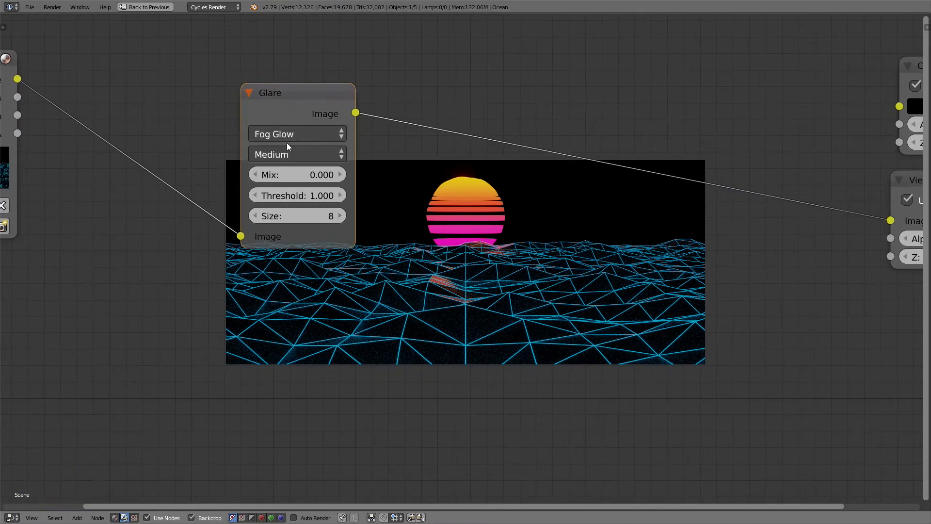
left_click_drag(298, 176, 407, 177)
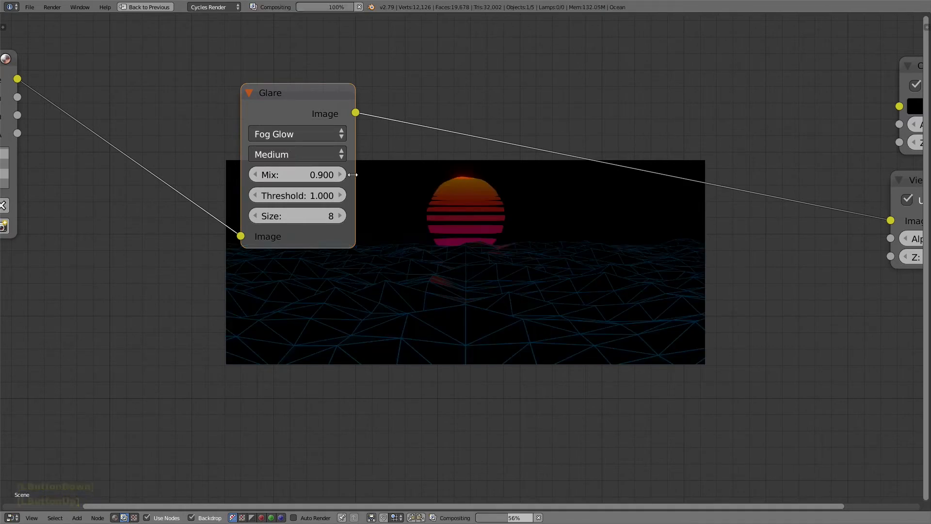
left_click(342, 176)
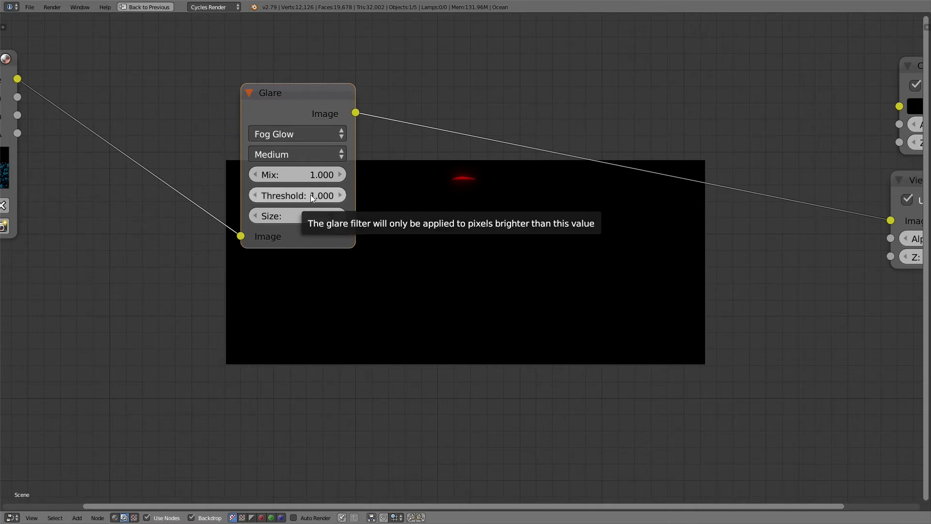
- Set the Glare node's threshold to 0.3 and its size to 9
left_click(310, 194)
type(".1")
key("Return")
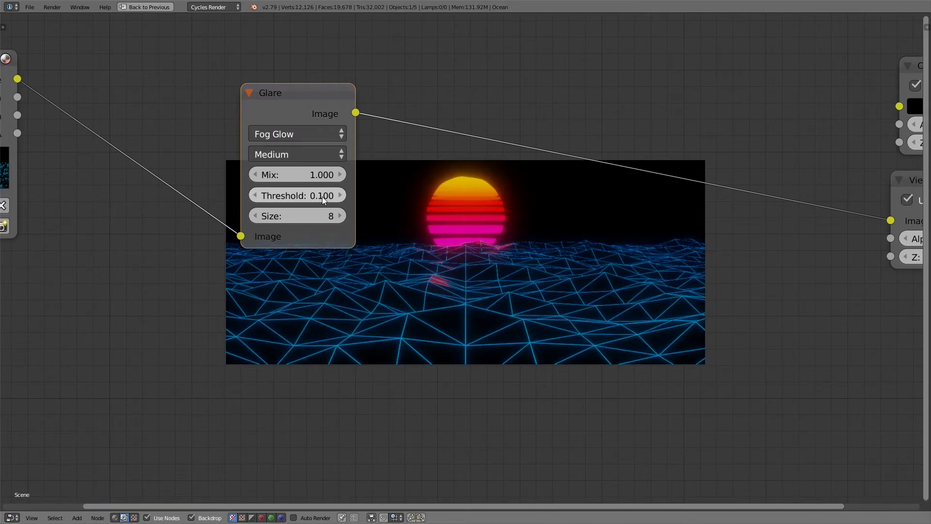
left_click(343, 216)
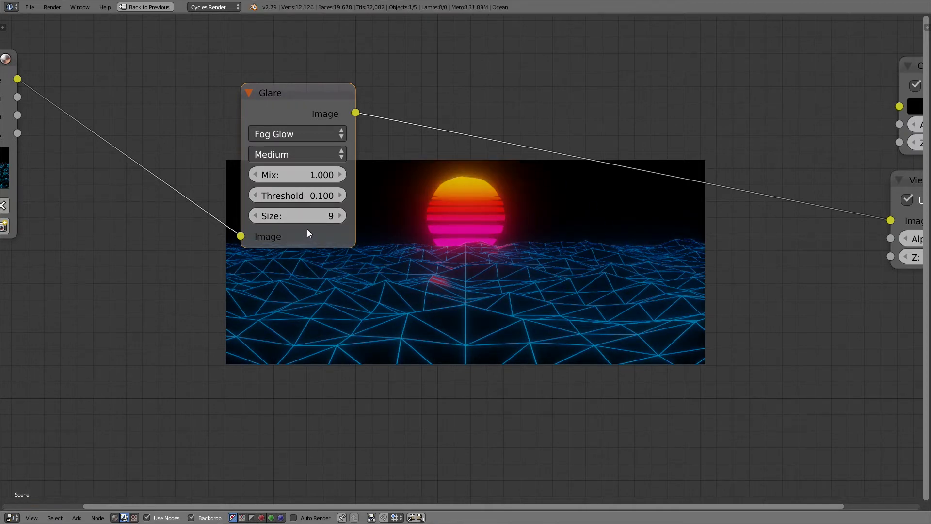
left_click(342, 196)
left_click(342, 196)
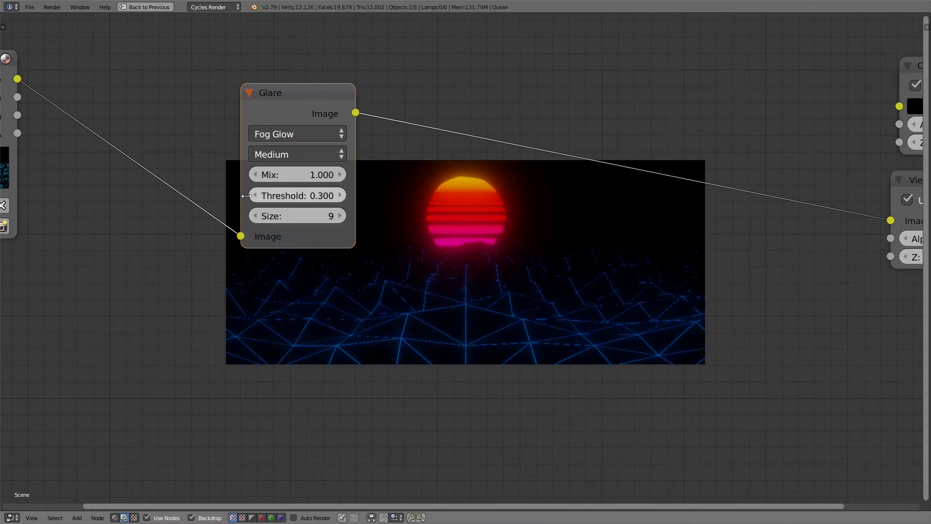
- Set the Glare node's mix to 0 and reposition the node nearer to Render Layers
left_click(296, 174)
type("0")
key("Return")
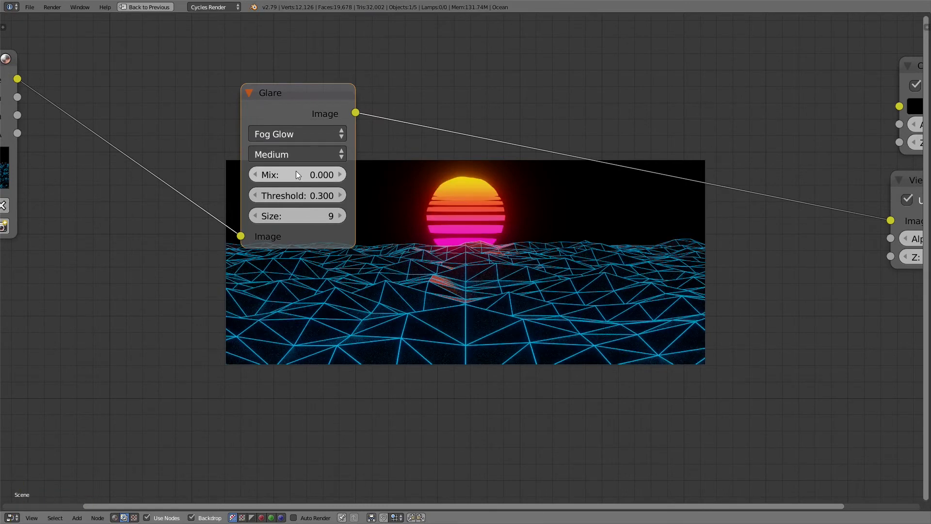
scroll(427, 129, "down", 4)
middle_click_drag(427, 128, 558, 158)
left_click_drag(426, 141, 439, 187)
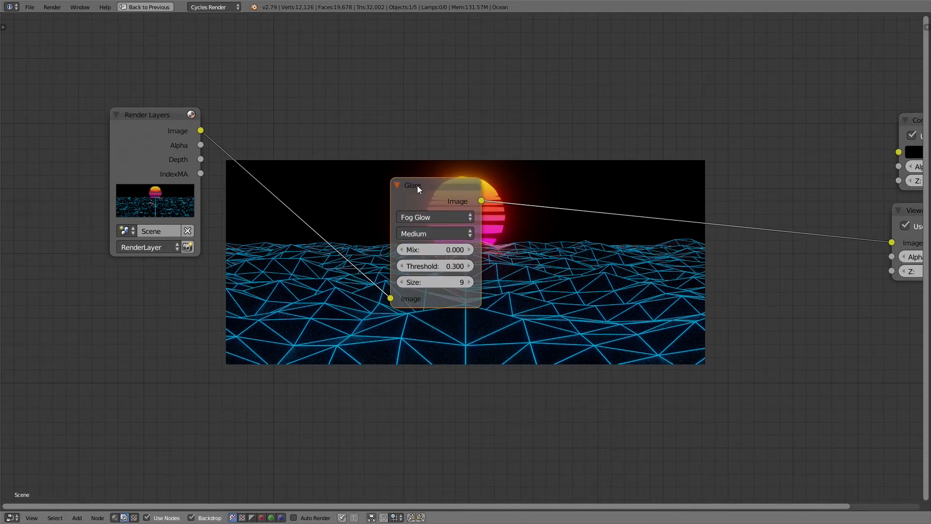
left_click_drag(432, 190, 372, 180)
middle_click_drag(372, 180, 321, 155)
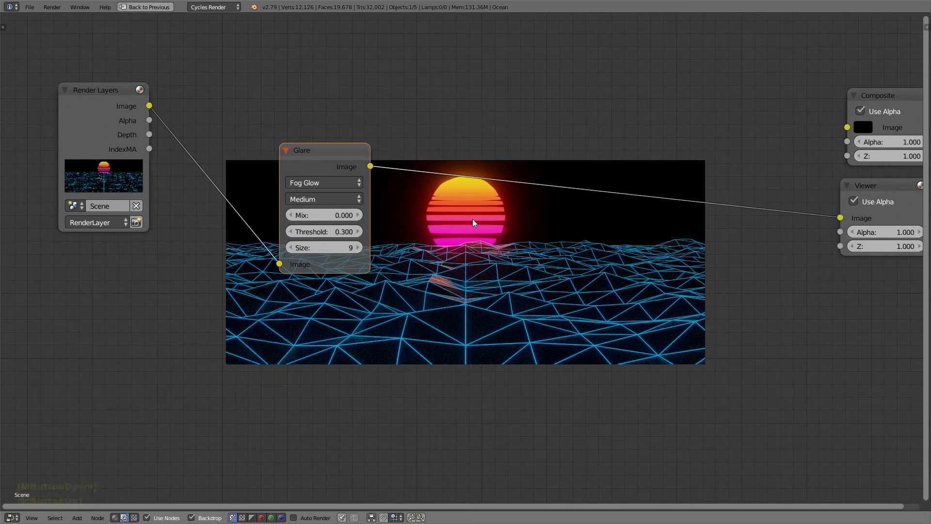
- Cycle the Viewer through the Render Layers outputs to compare the rendered image with the IndexMA mask
left_click(83, 128, "ctrl+shift")
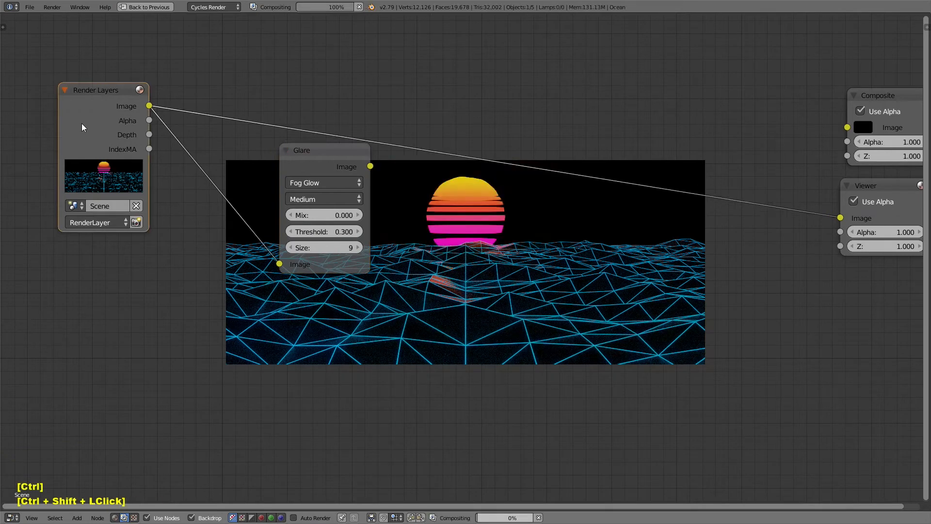
left_click(83, 128, "ctrl+shift")
left_click(83, 128, "ctrl+shift")
left_click(83, 128, "ctrl+shift")
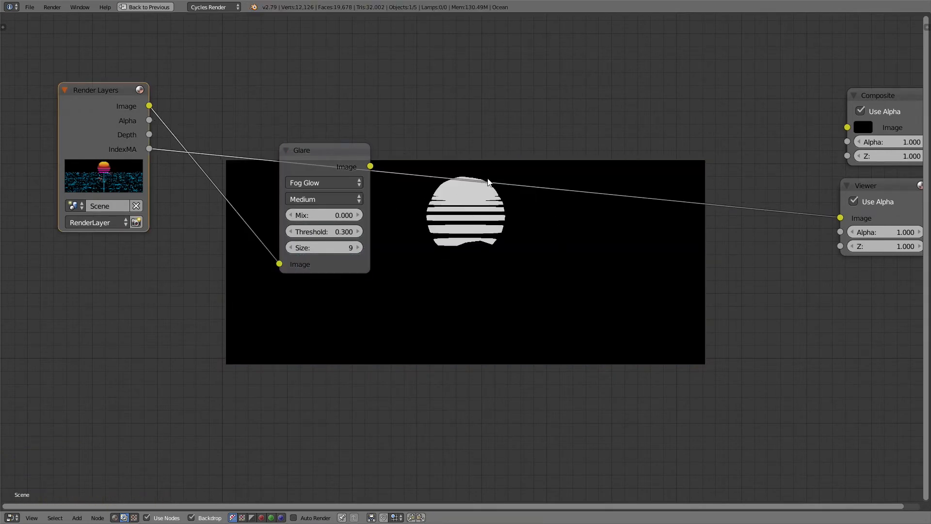
left_click(100, 118, "ctrl+shift")
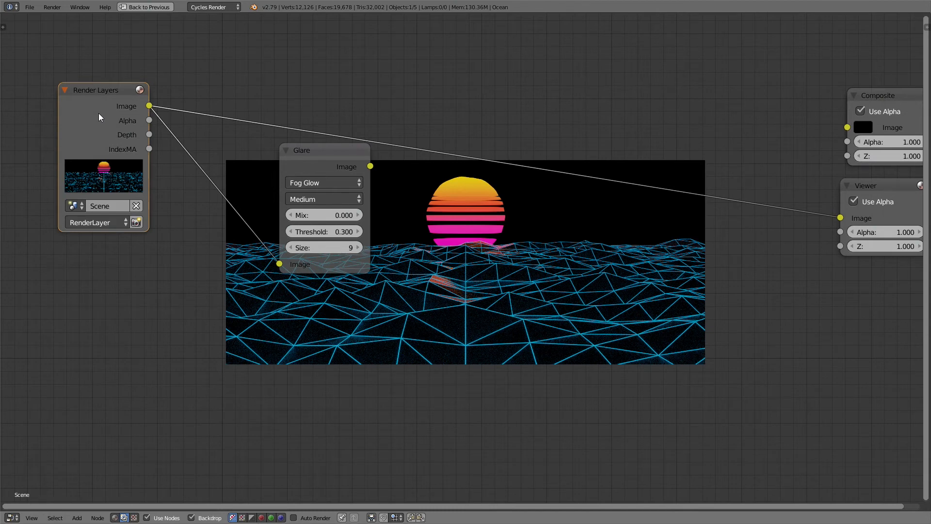
left_click(100, 117, "ctrl+shift")
left_click(99, 117, "ctrl+shift")
left_click(99, 118, "ctrl+shift")
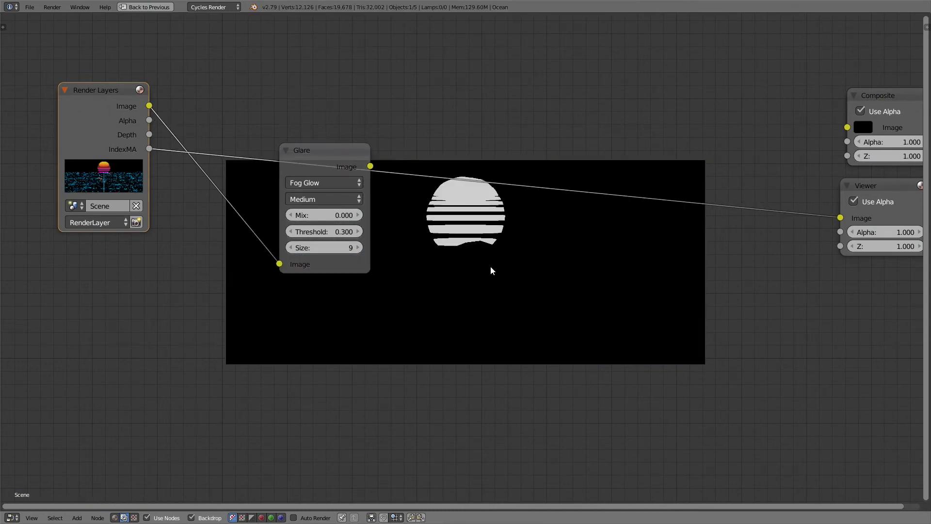
- Add an Alpha Over node above the Glare node
middle_click_drag(456, 228, 494, 329)
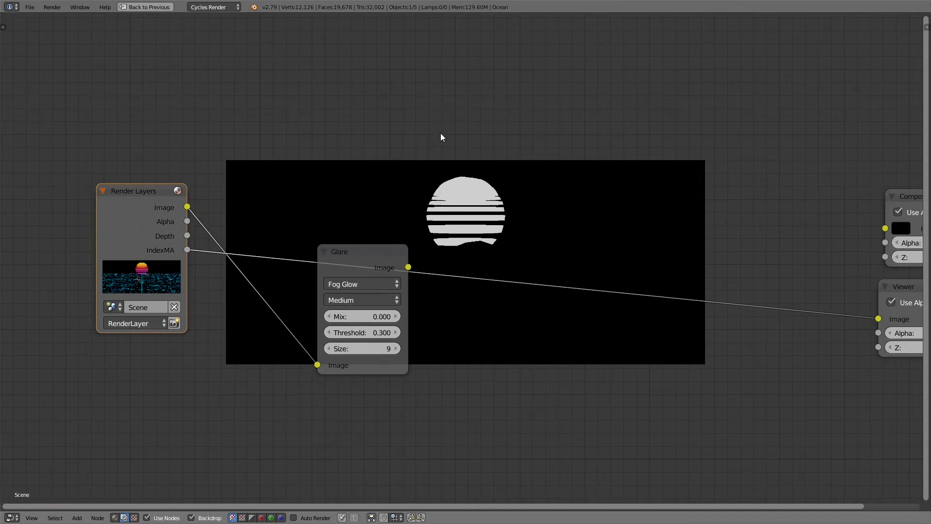
key("shift+a")
mouse_move(360, 112)
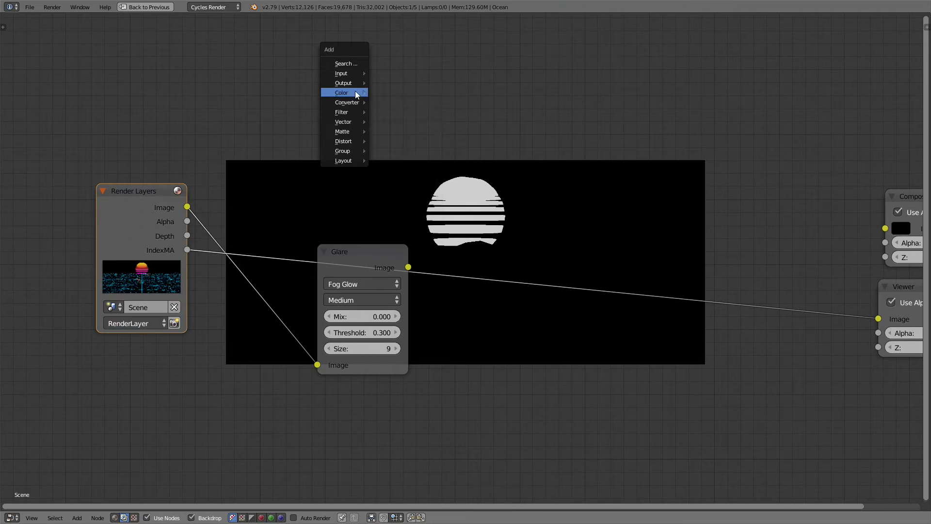
left_click(395, 92)
left_click(272, 47)
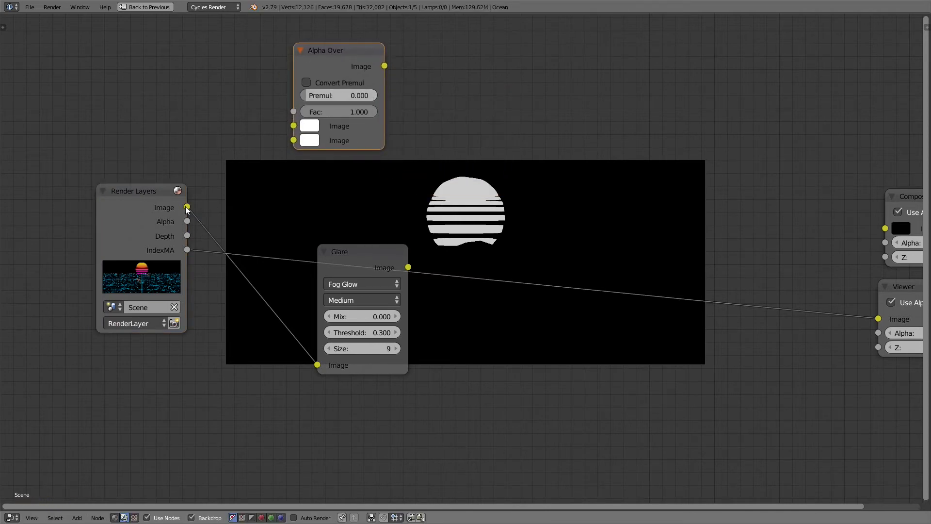
- Link Render Layers' Image to Alpha Over's second image input and IndexMA to its Fac, and preview Alpha Over in the Viewer
left_click_drag(187, 207, 293, 140)
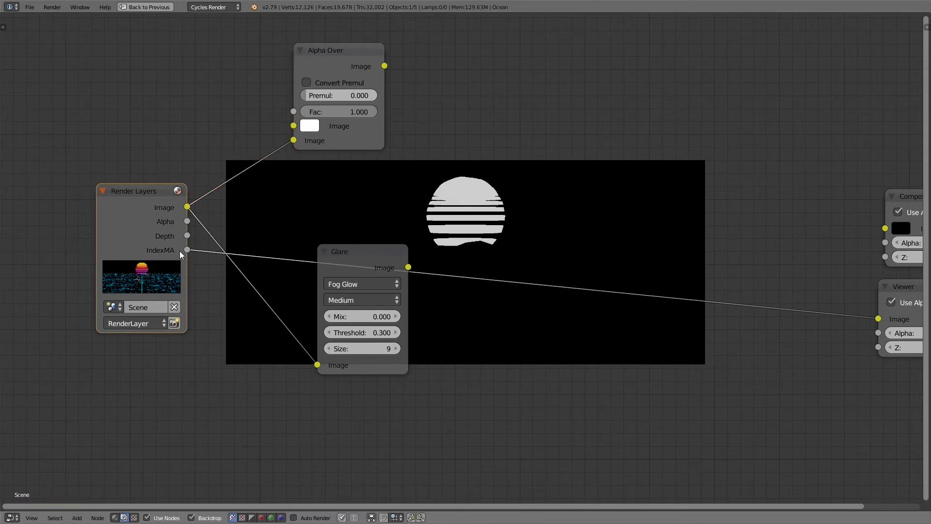
left_click_drag(186, 251, 294, 111)
left_click(345, 78, "ctrl+shift")
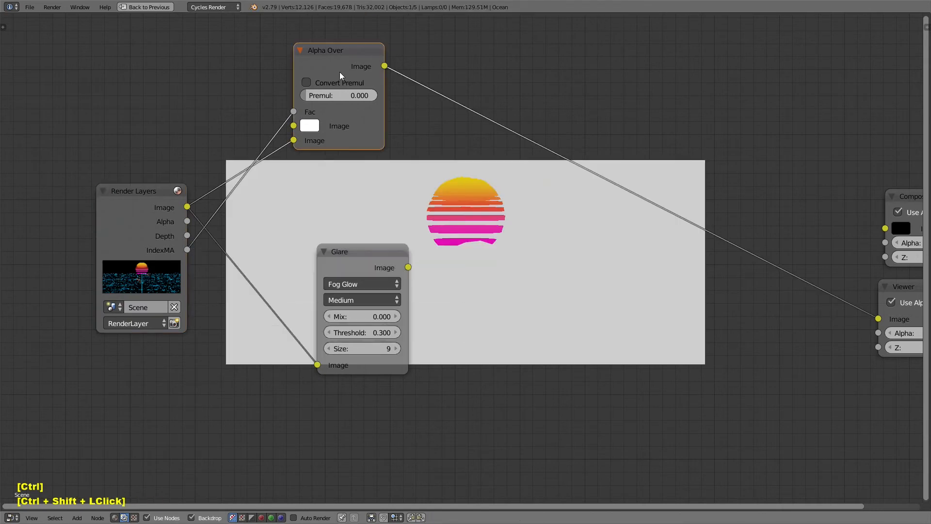
- Set Alpha Over's first image colour to black and try Convert Premul on and off, leaving it disabled
left_click(307, 125)
left_click_drag(357, 150, 307, 236)
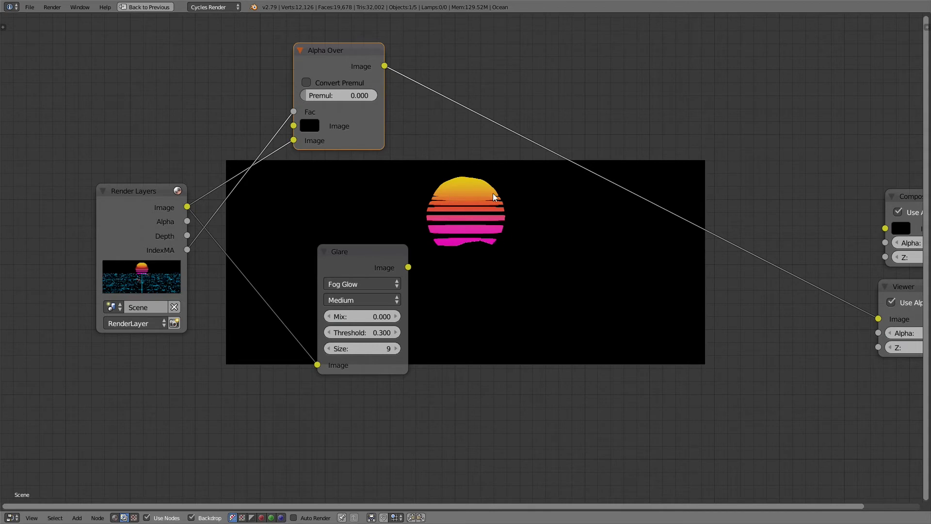
left_click(309, 83)
left_click(309, 83)
- Duplicate the Fog Glow Glare node and insert the copy between Alpha Over and the Viewer
left_click(371, 253)
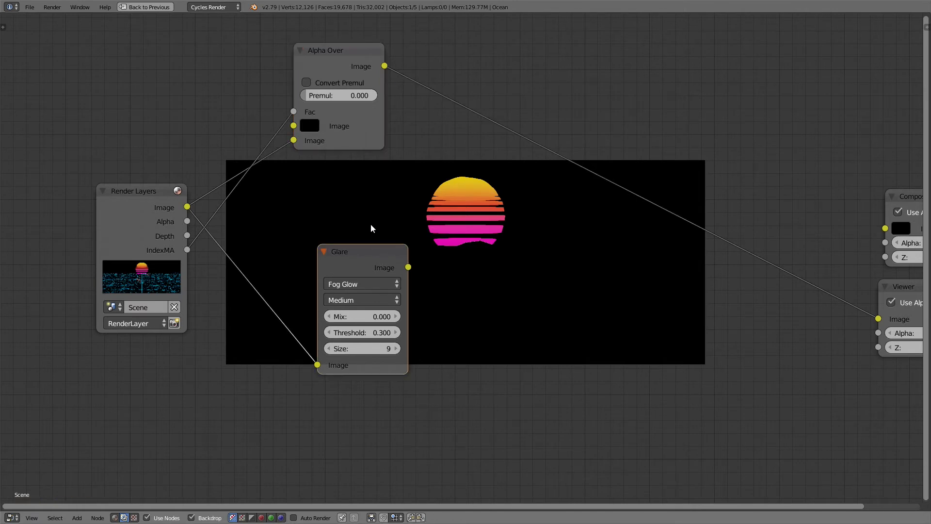
key("shift+d")
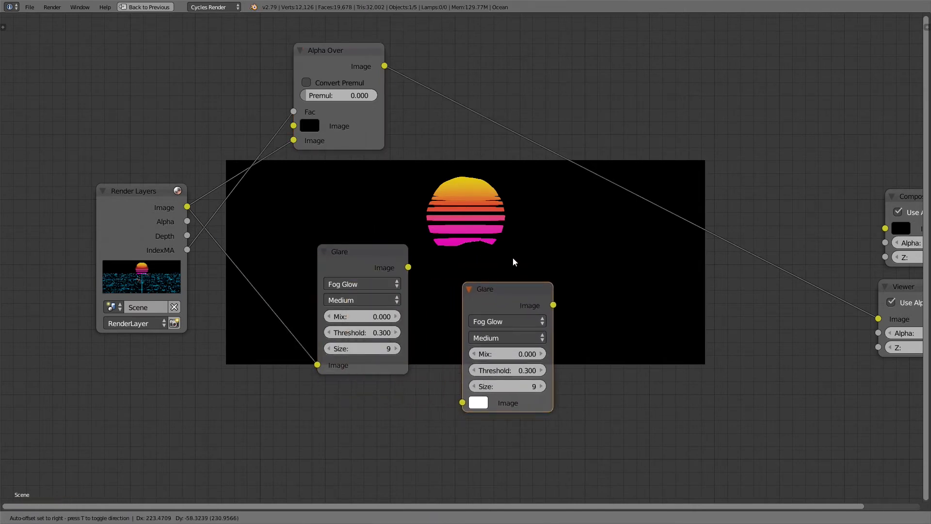
left_click(524, 37)
middle_click_drag(444, 92, 257, 101)
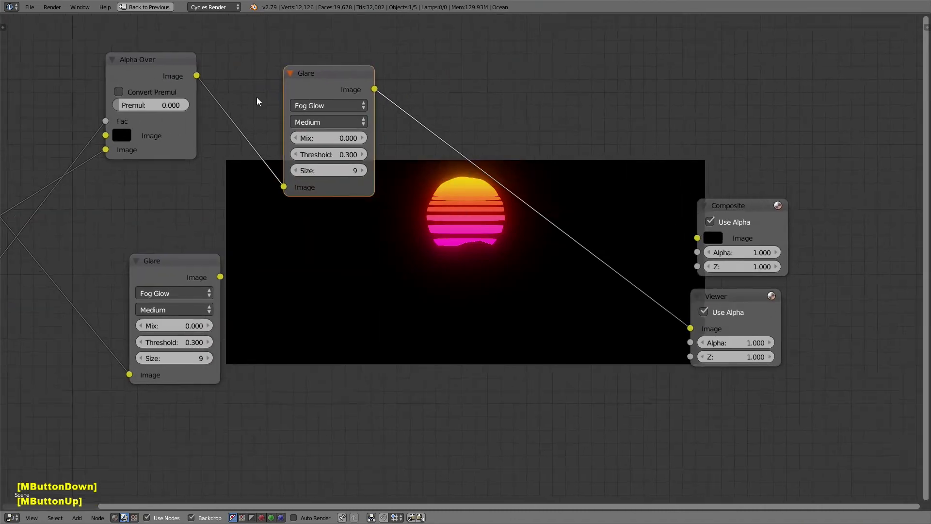
- Change the duplicated Glare node's type to Ghosts and set its iterations to 4
scroll(257, 101, "up", 2)
left_click(334, 107)
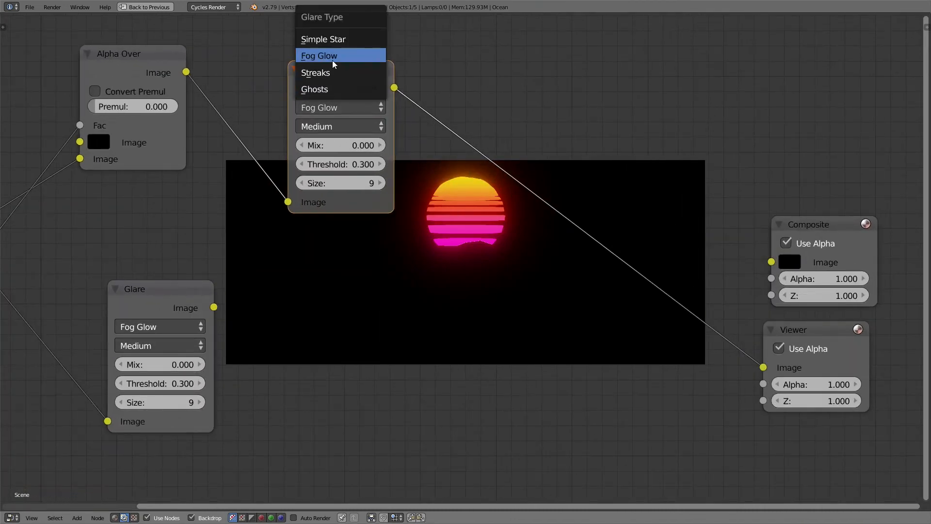
left_click(334, 88)
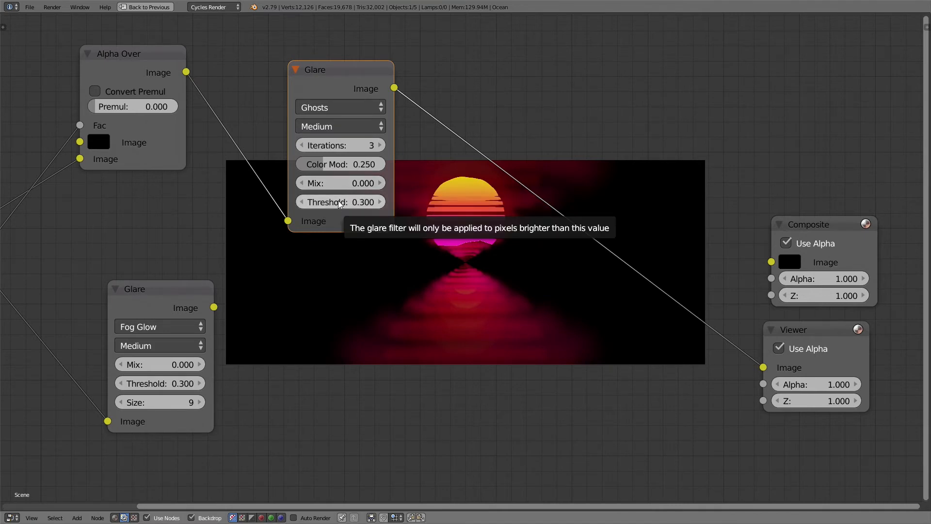
left_click(380, 145)
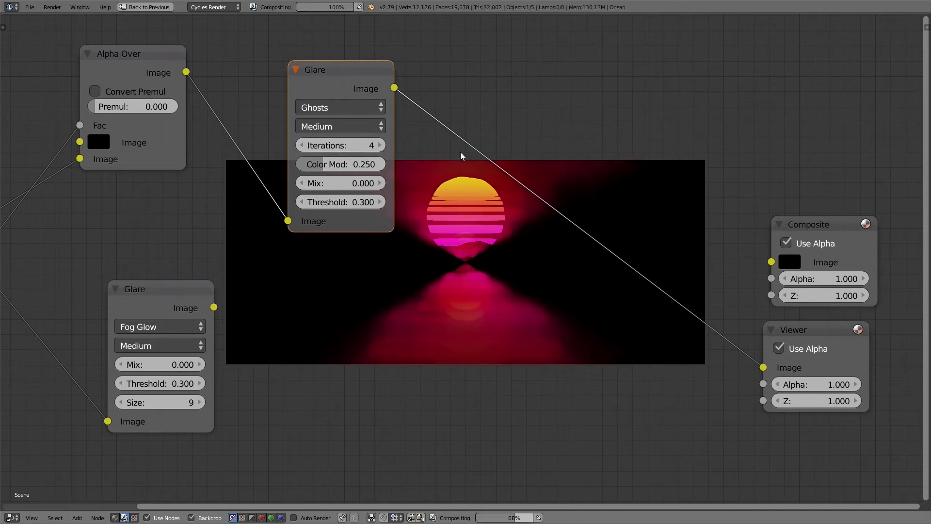
- Set the Ghosts Glare node's colour modulation to 1, its threshold to 0 and its mix to 1
left_click_drag(324, 165, 383, 165)
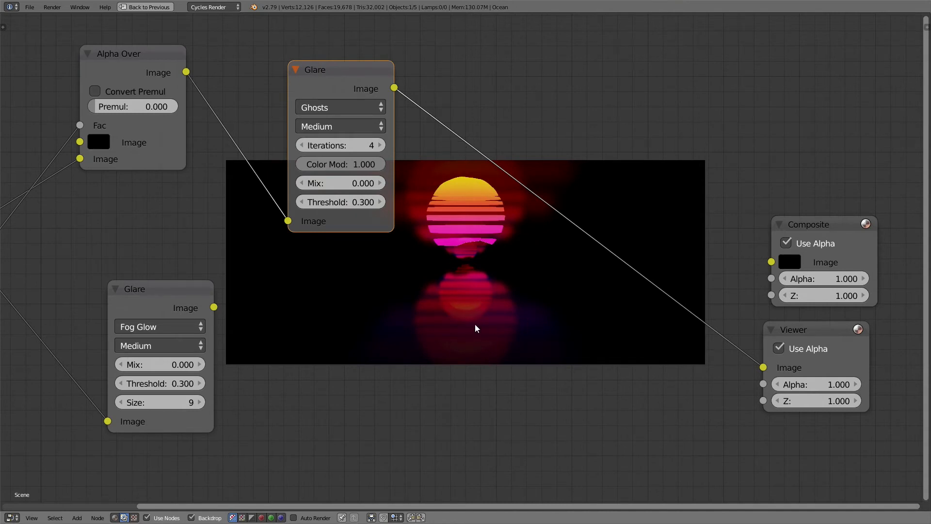
left_click(349, 200)
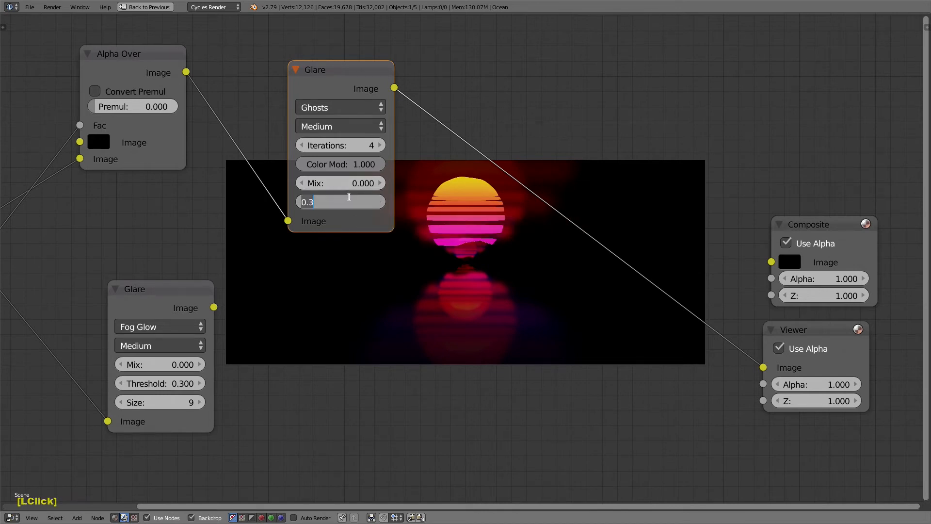
type("000")
key("Return")
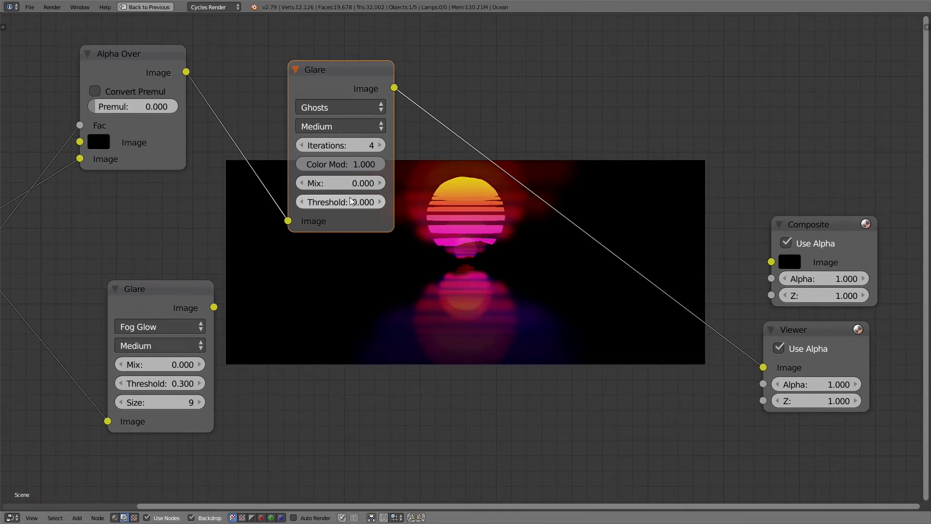
left_click_drag(338, 183, 461, 211)
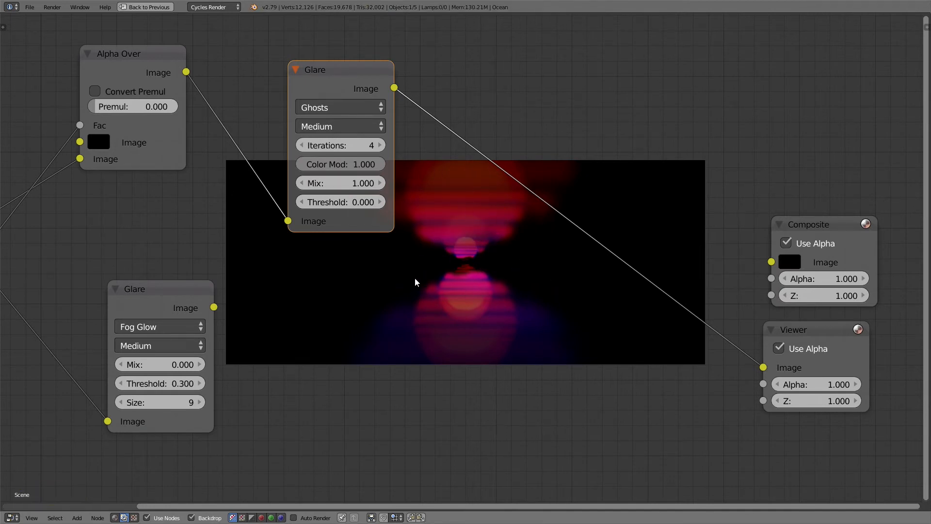
- Move the Ghosts Glare node closer to Alpha Over, and Alpha Over closer to the Render Layers node
left_click_drag(311, 88, 269, 85)
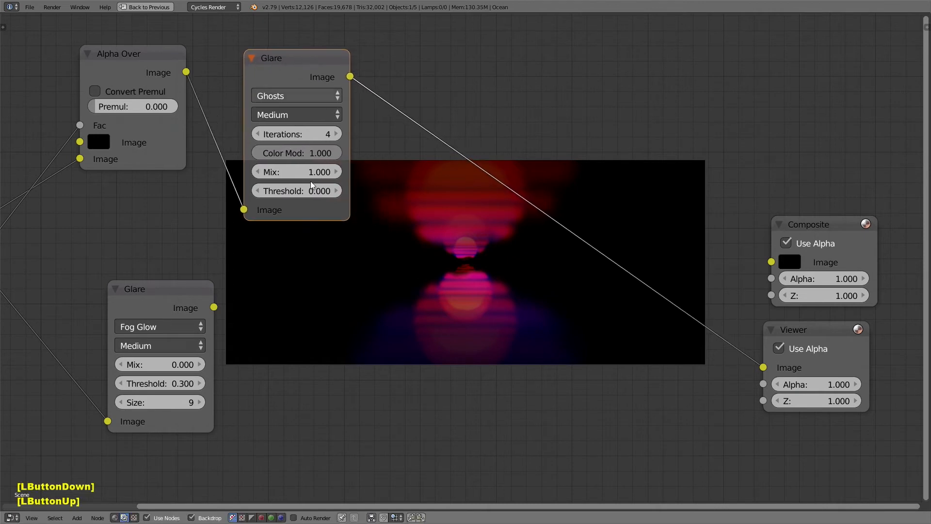
scroll(344, 220, "down", 4)
middle_click_drag(344, 220, 504, 218)
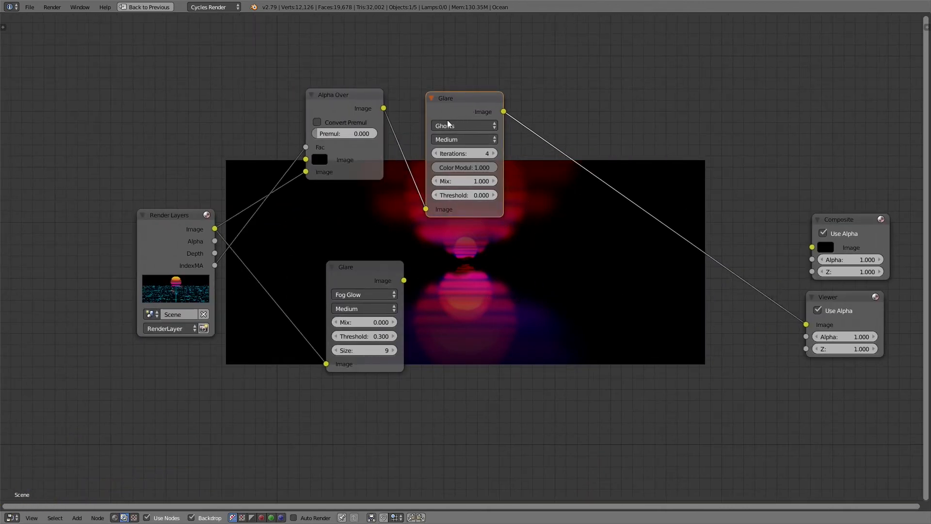
left_click_drag(336, 102, 316, 115)
- Add a Mix colour node and insert it on the link between the Ghosts Glare node and the Viewer
middle_click_drag(406, 188, 268, 157)
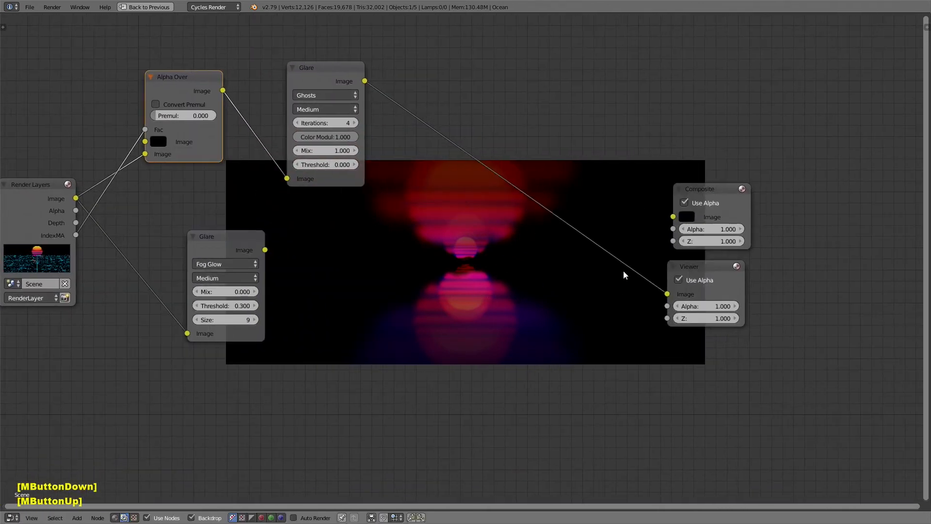
middle_click_drag(371, 247, 386, 238)
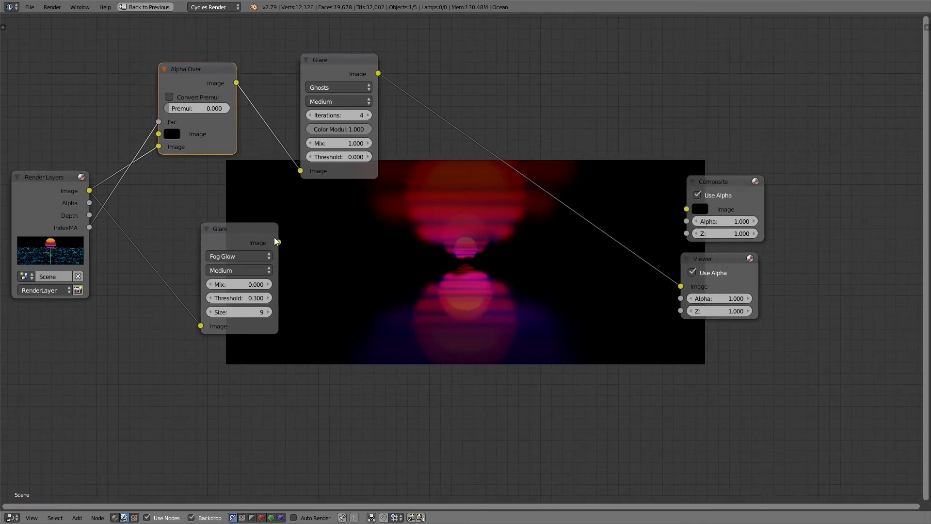
key("shift+a")
mouse_move(349, 237)
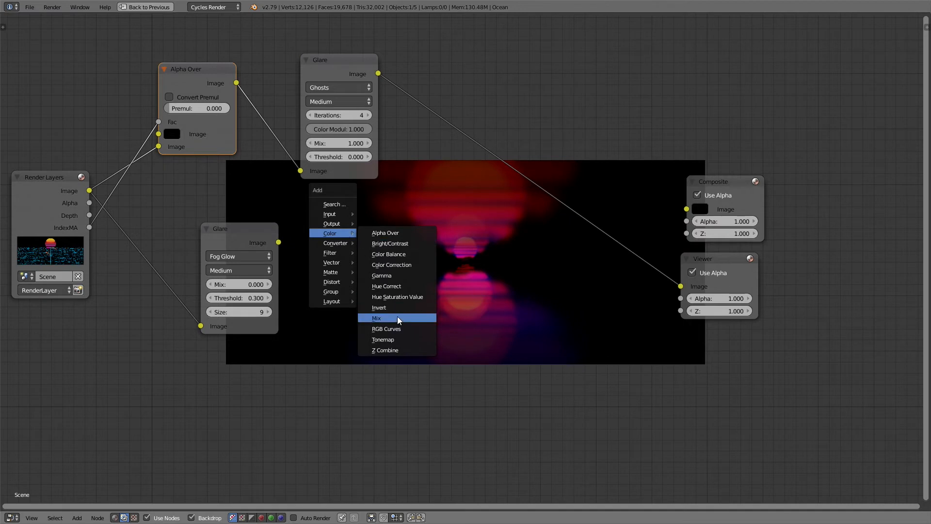
left_click(383, 320)
left_click(463, 186)
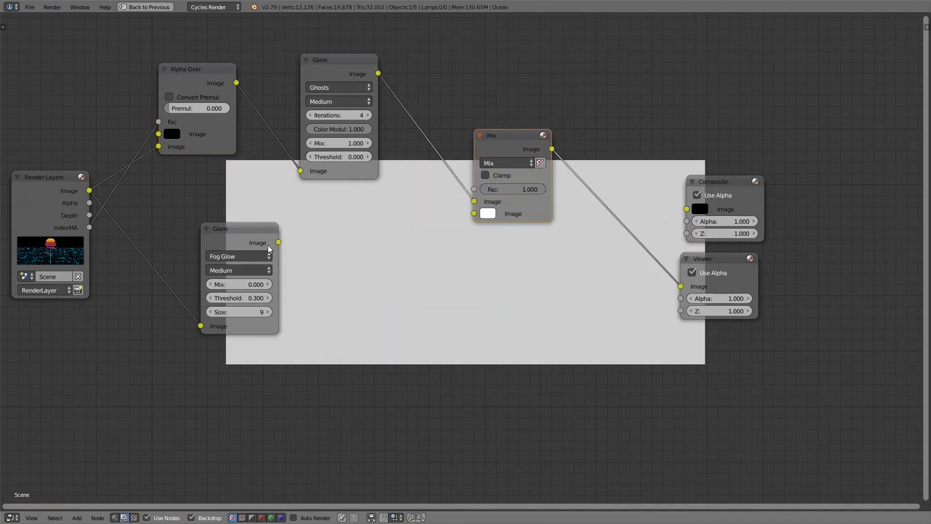
- Feed Fog Glow into the Mix node's first image input with Ghosts in the second, and set its blend type to Screen
left_click_drag(279, 242, 467, 204)
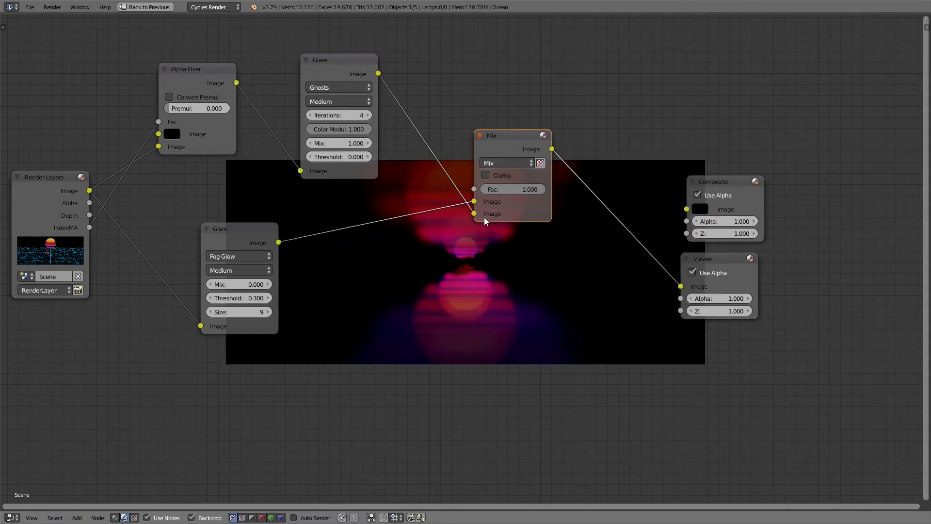
left_click(512, 166)
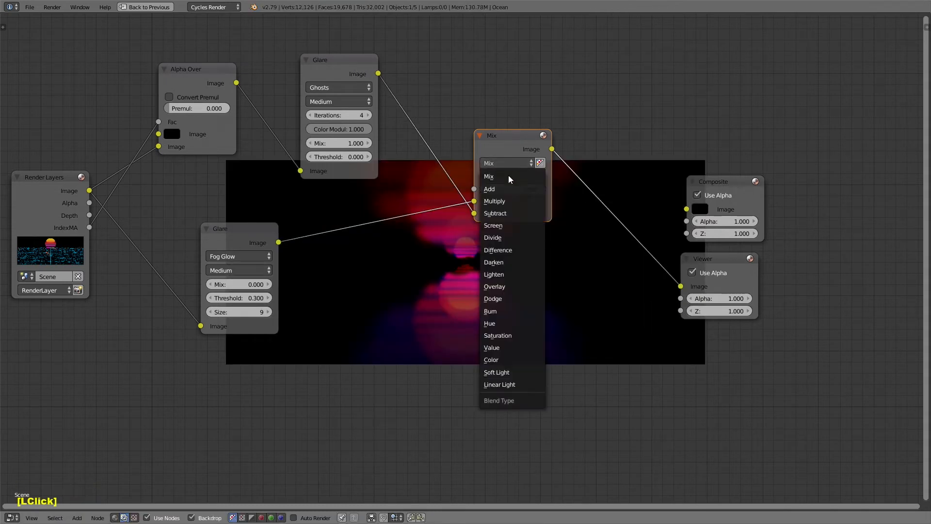
left_click(510, 227)
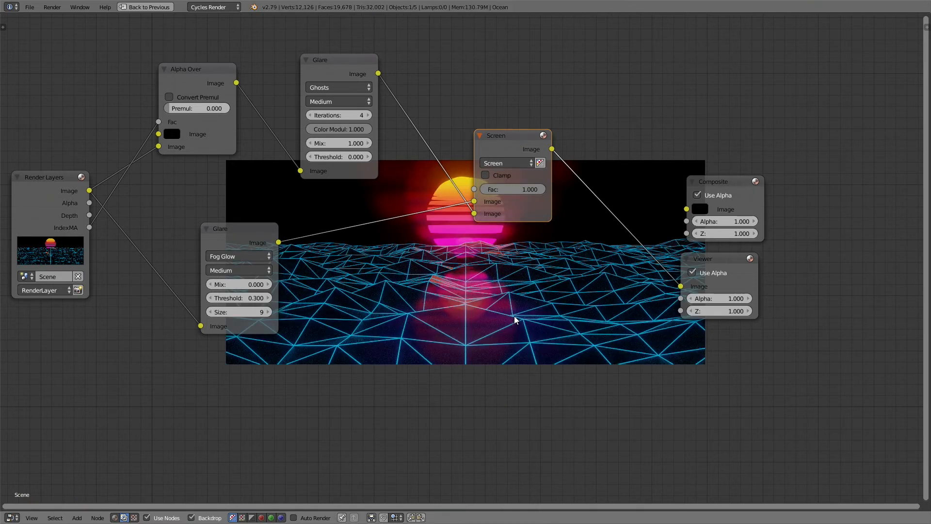
- Set the Screen node's Fac to 0.1
middle_click_drag(538, 238, 489, 180)
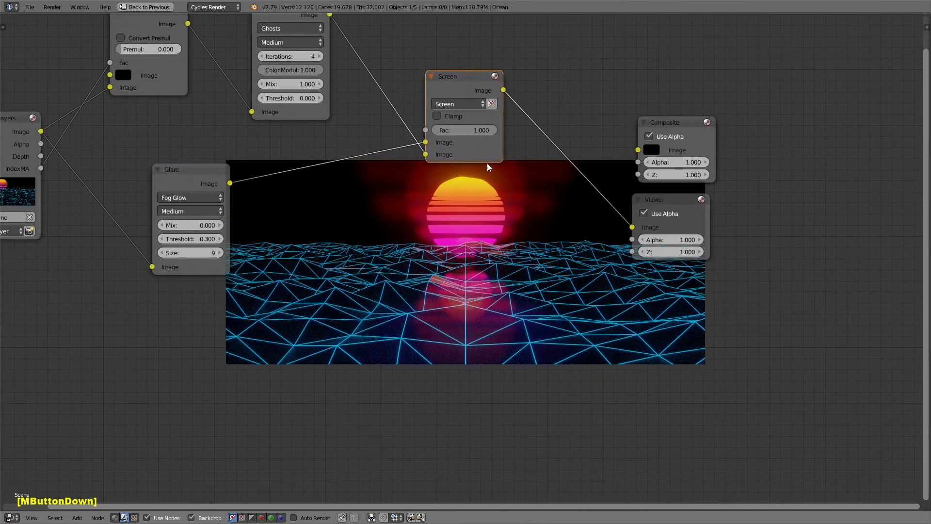
left_click(465, 130)
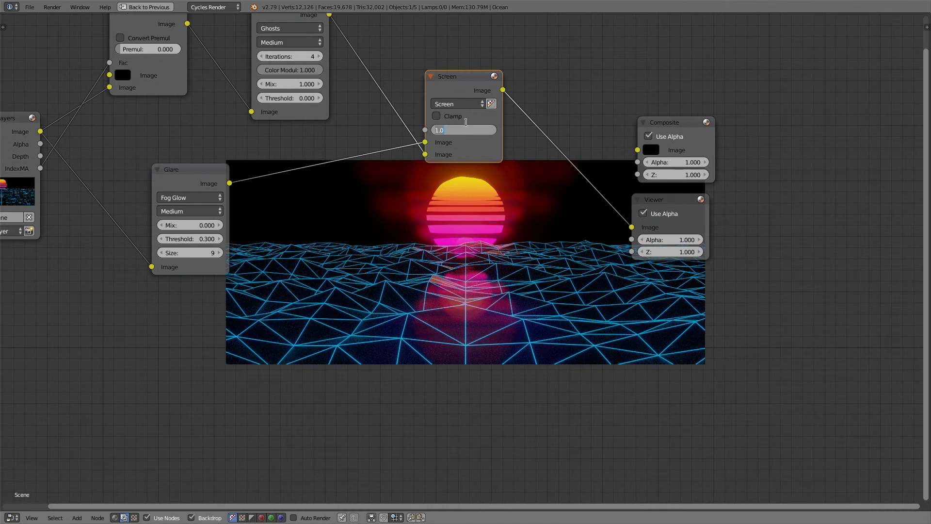
type("0.1")
key("Return")
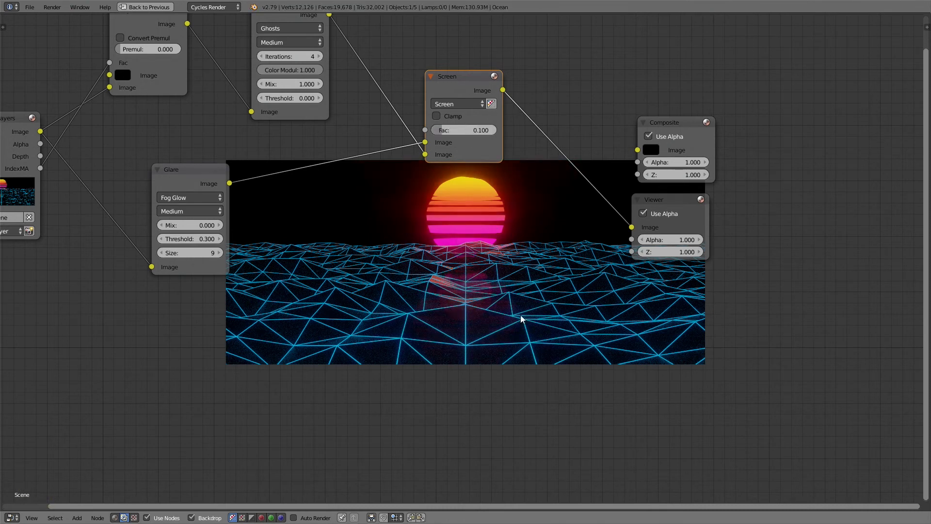
- Shift the Screen node closer to the Glare nodes and move the Viewer and Composite nodes farther away to make room
scroll(441, 276, "down", 1)
middle_click_drag(439, 269, 557, 293)
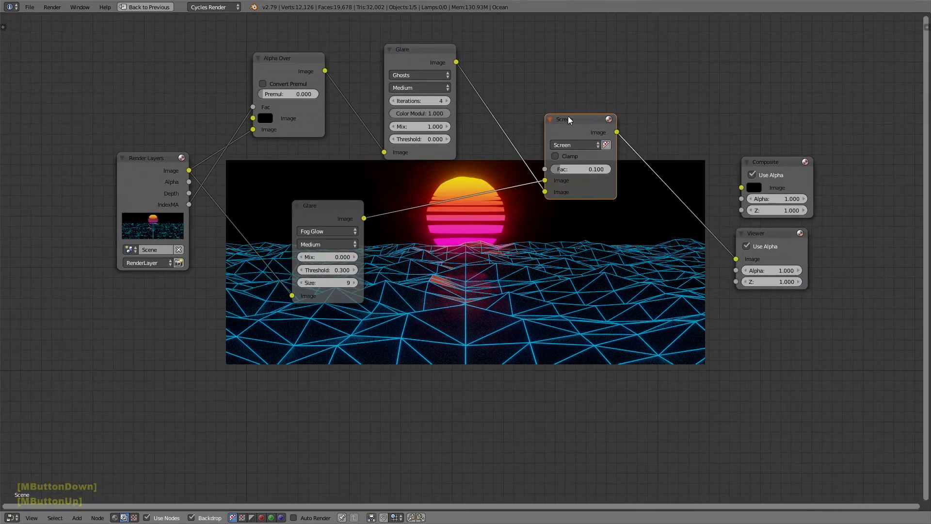
left_click_drag(569, 119, 545, 118)
middle_click_drag(752, 227, 476, 237)
left_click_drag(494, 246, 819, 292)
left_click_drag(505, 173, 839, 202)
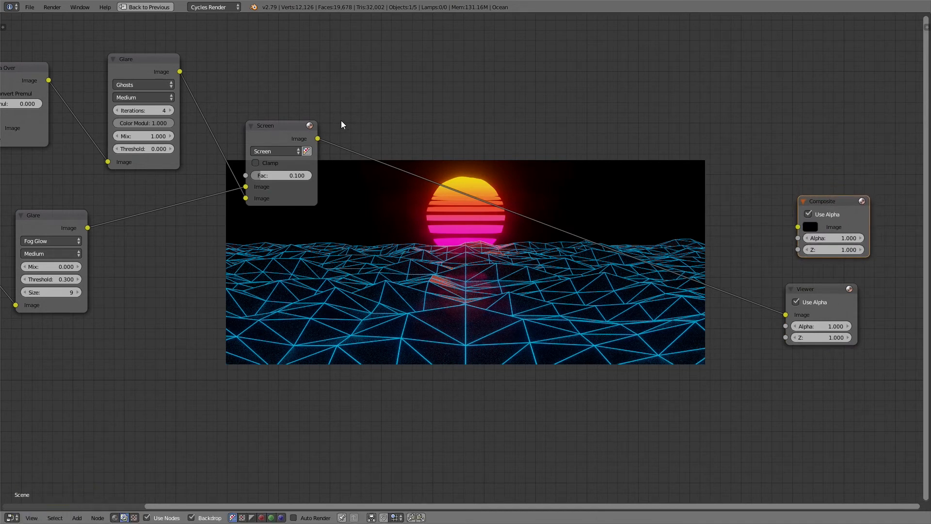
- Add a Lens Distortion node and insert it between the Screen node and the Viewer
key("shift+a")
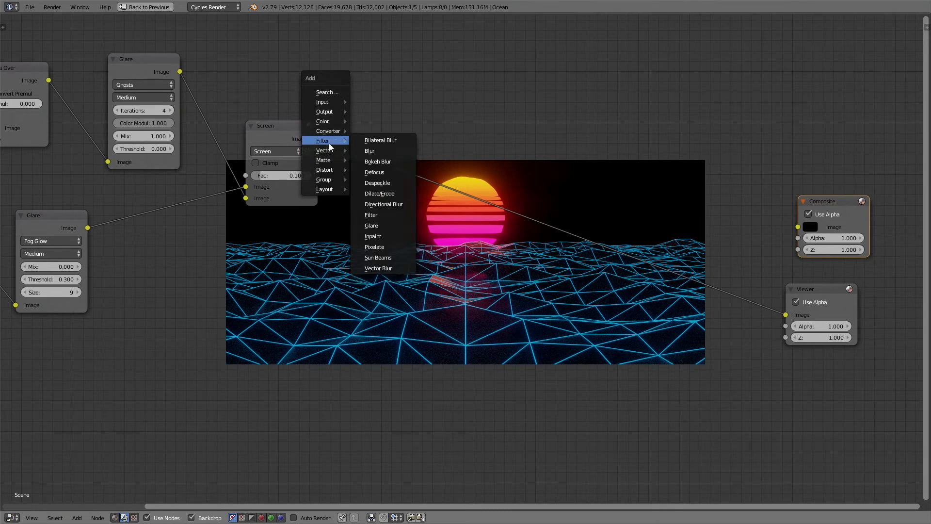
mouse_move(333, 144)
left_click(338, 171)
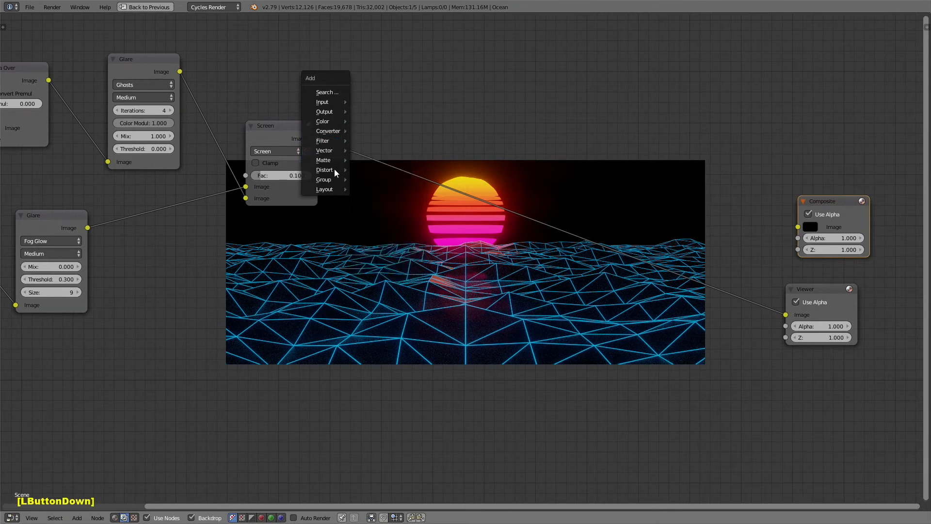
left_click(383, 211)
left_click(548, 143)
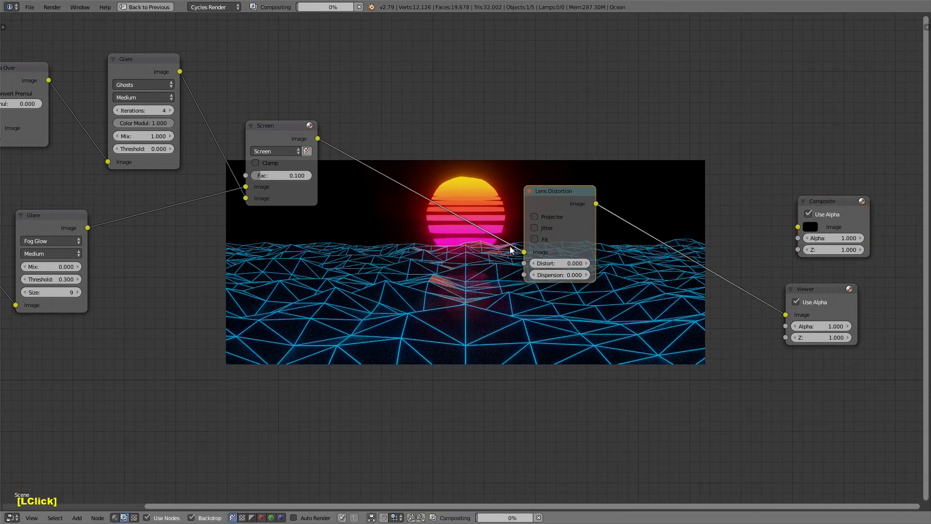
- Set the Lens Distortion node's dispersion to 0.1
middle_click_drag(466, 304, 365, 301)
scroll(365, 302, "up", 3)
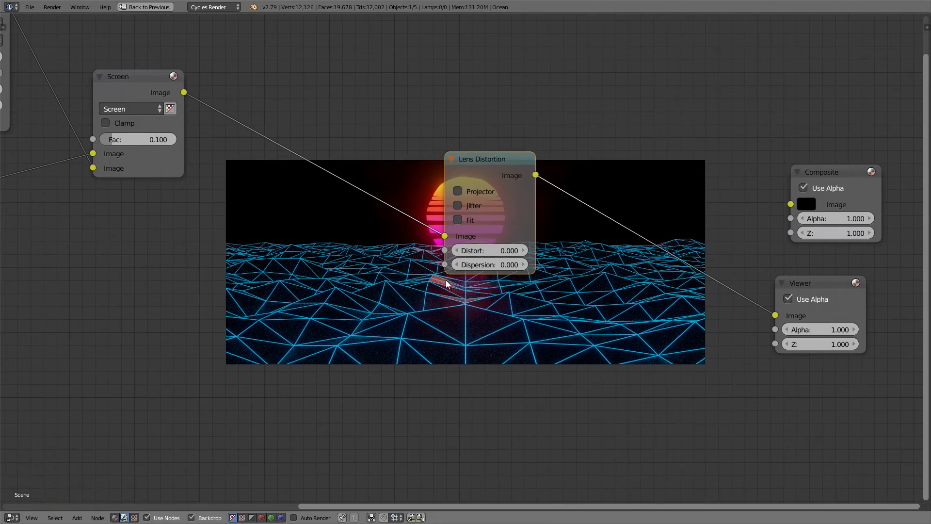
left_click(492, 264)
type("0.1")
key("Return")
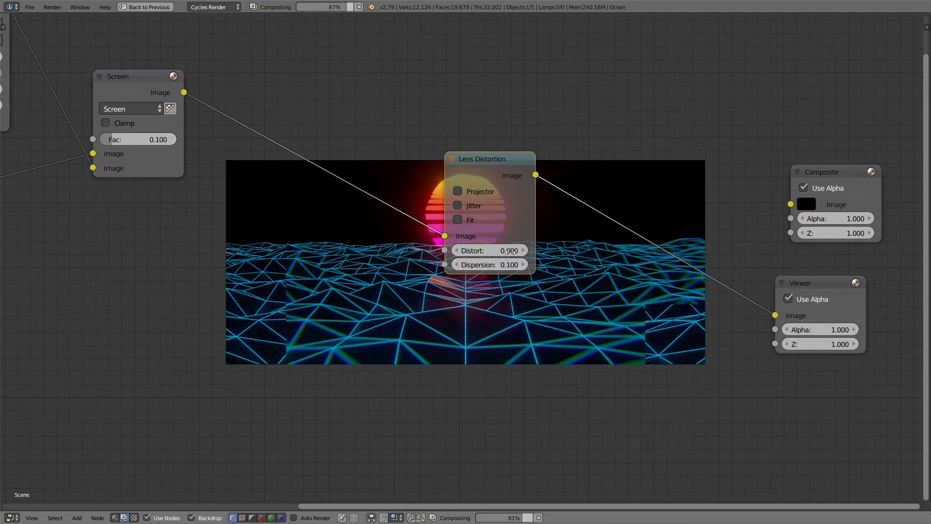
- Duplicate the Lens Distortion node, set the copy's dispersion to 0 and insert it between Screen and the original
middle_click_drag(630, 354, 542, 372)
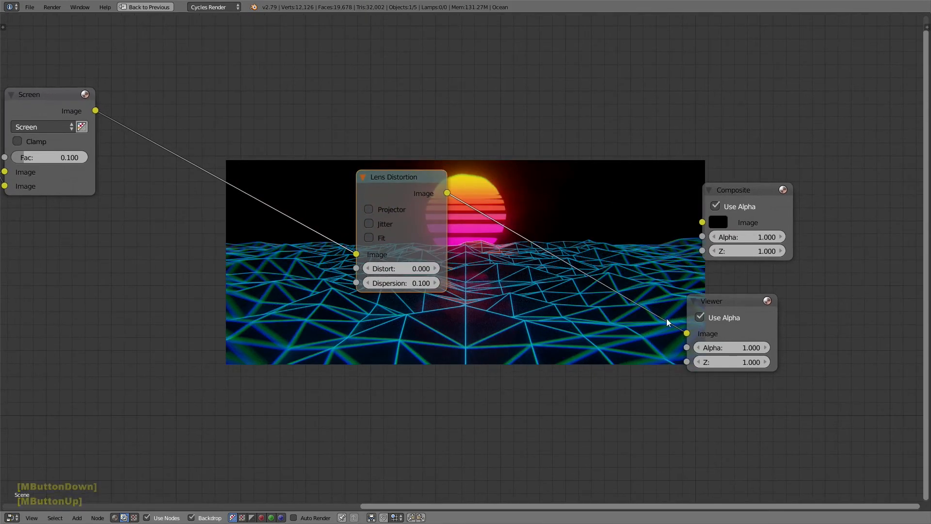
middle_click_drag(503, 330, 542, 325)
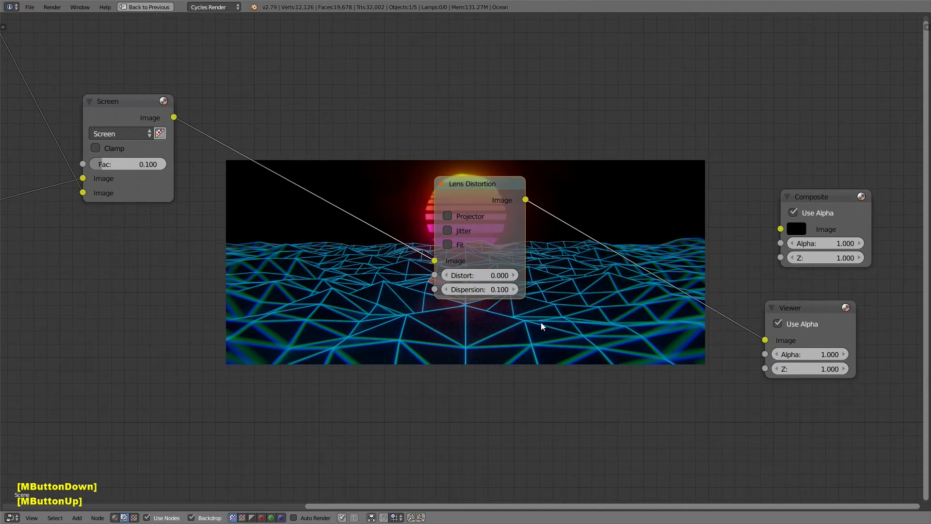
left_click(469, 184)
key("shift+d")
left_click(343, 47)
left_click(359, 152)
type("0")
key("Return")
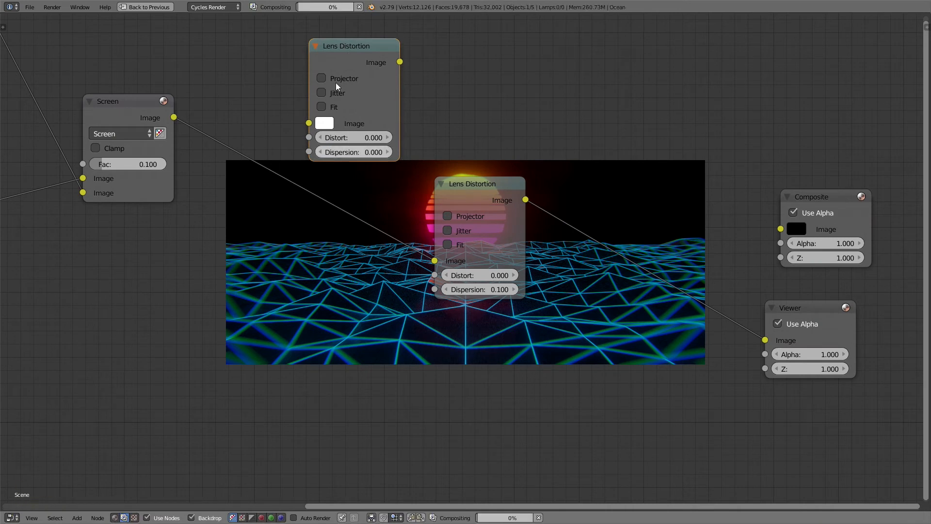
left_click_drag(355, 52, 302, 129)
- Set the distortion of the Lens Distortion node after Screen to 0.01 and enable its Fit option
middle_click_drag(408, 202, 378, 391)
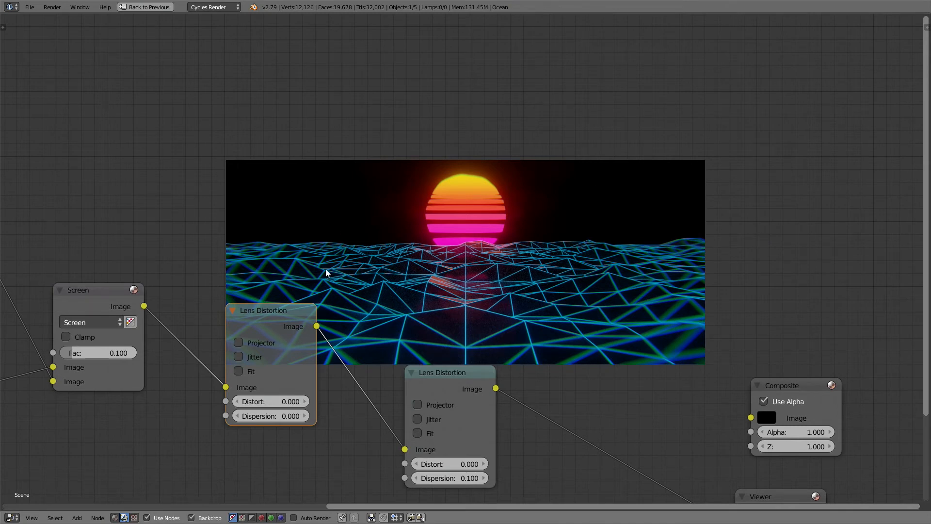
left_click(275, 403)
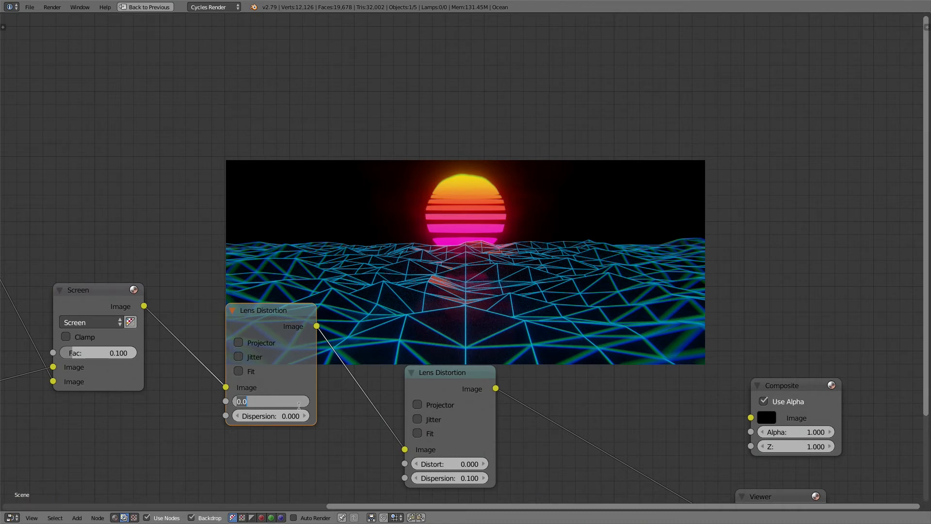
key("BackSpace")
type(".01")
key("Return")
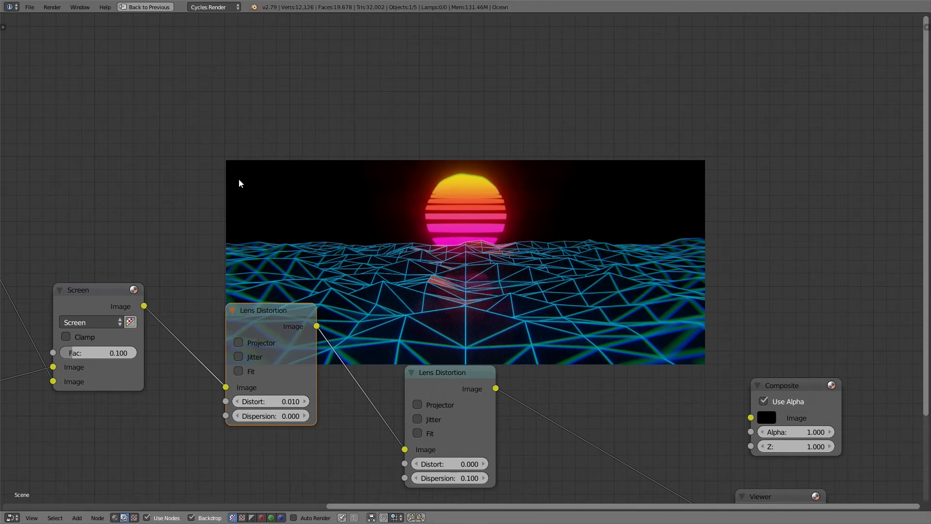
left_click(238, 372)
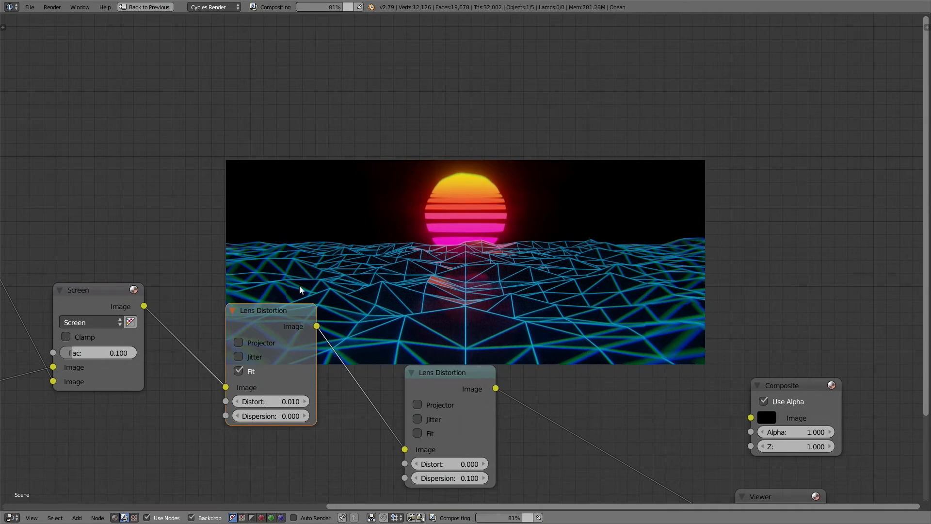
- Align the Lens Distortion node with 0.1 dispersion beside the other Lens Distortion node
scroll(559, 304, "down", 1)
middle_click_drag(218, 259, 380, 261)
scroll(543, 358, "down", 1)
middle_click_drag(542, 358, 358, 292)
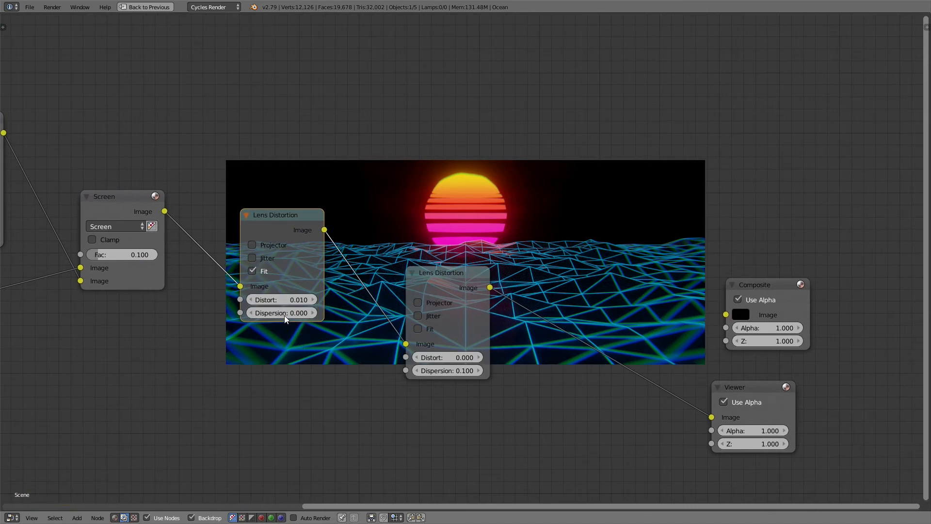
left_click_drag(439, 290, 394, 232)
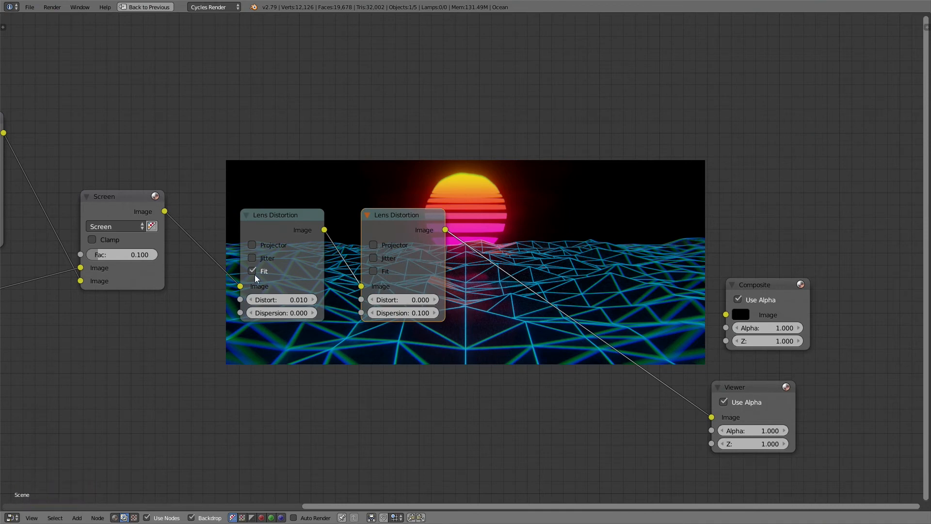
- Examine the node chain from Render Layers to the Viewer together with the previewed composite
middle_click_drag(386, 285, 478, 276)
middle_click_drag(424, 372, 475, 364)
middle_click_drag(408, 357, 384, 355)
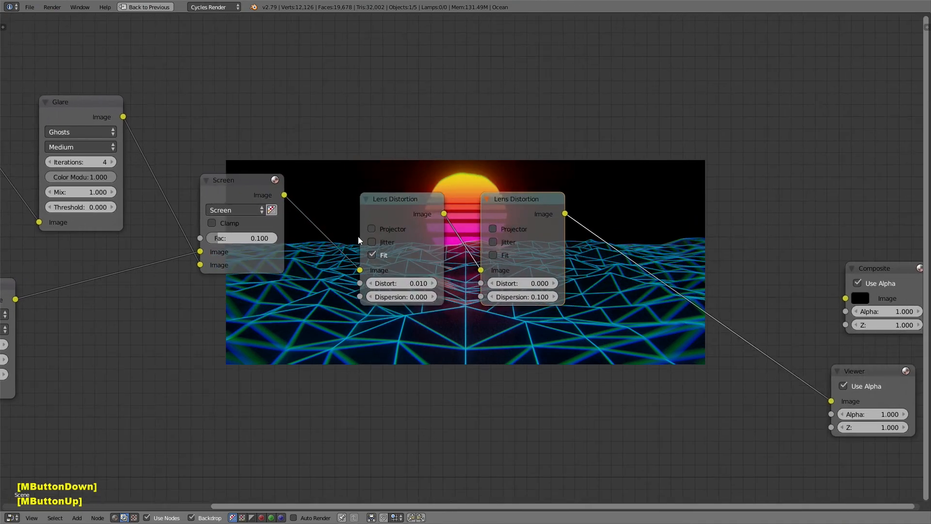
middle_click_drag(483, 338, 394, 328)
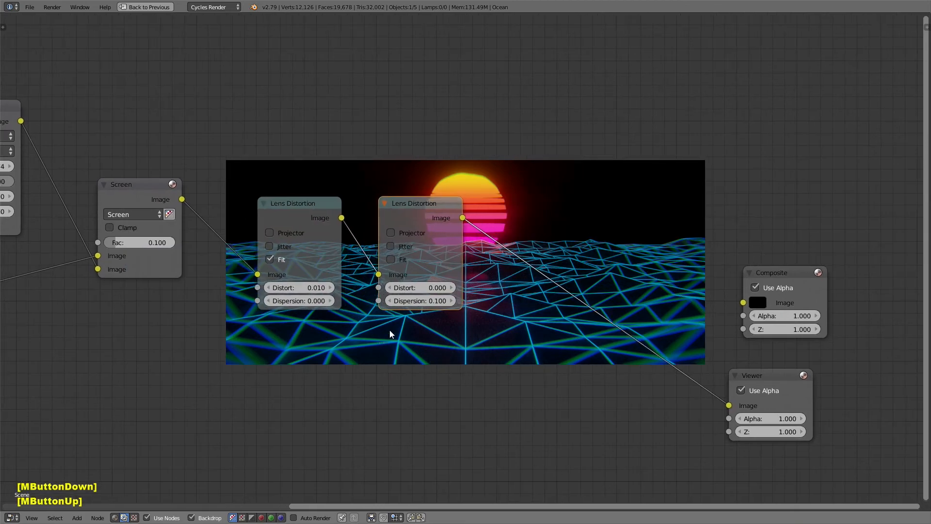
scroll(500, 398, "down", 4)
scroll(500, 398, "down", 3)
middle_click_drag(455, 383, 525, 164)
middle_click_drag(528, 213, 572, 289)
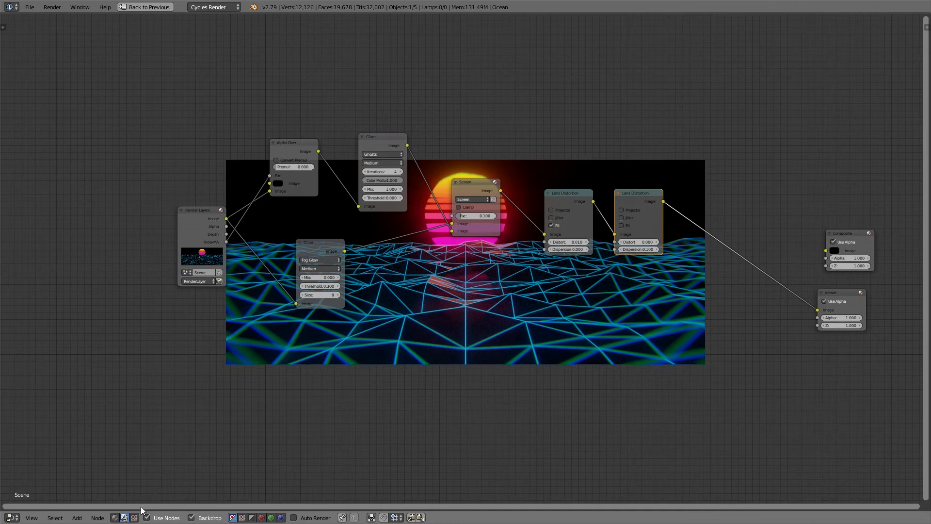
- Switch the node editor to the brush texture nodes and rename the texture with the Wood and Rotate nodes as Lines
left_click(134, 518)
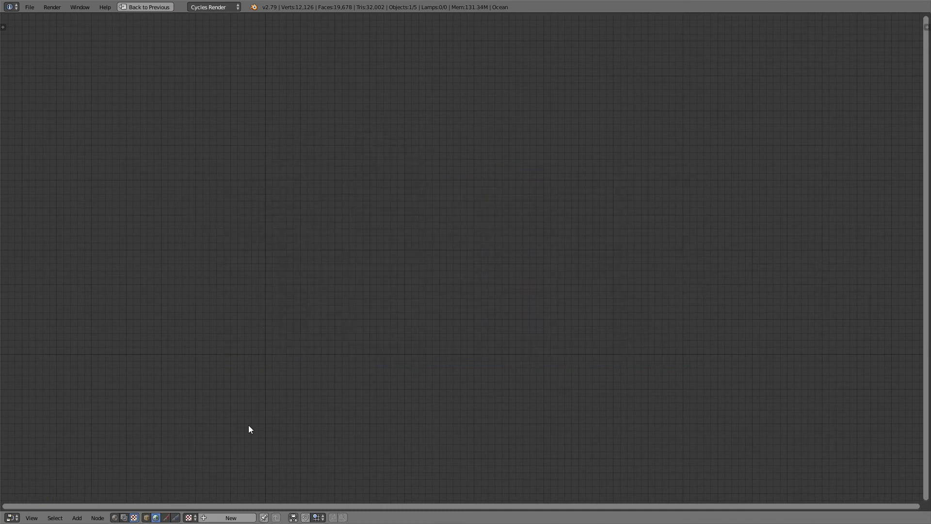
left_click(124, 518)
left_click(134, 518)
left_click(169, 518)
scroll(301, 339, "up", 5)
left_click(228, 518)
key("ctrl+a")
key("BackSpace")
type("Lines")
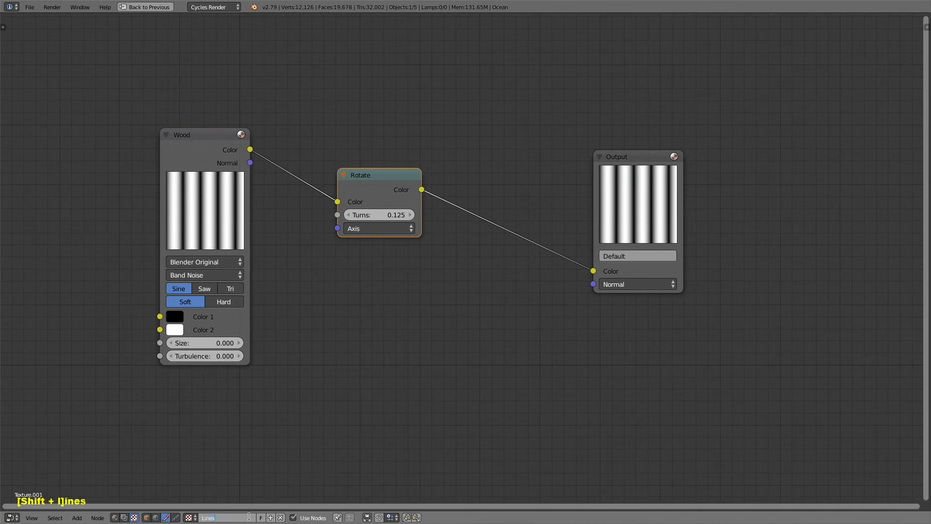
key("Return")
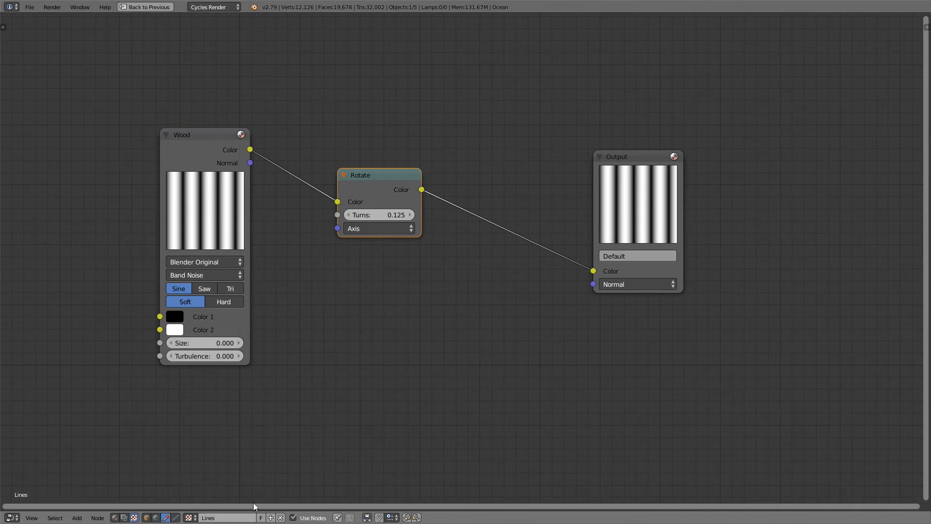
- Arrange the Wood and Output nodes close around the Rotate node in a compact row
left_click_drag(367, 176, 388, 154)
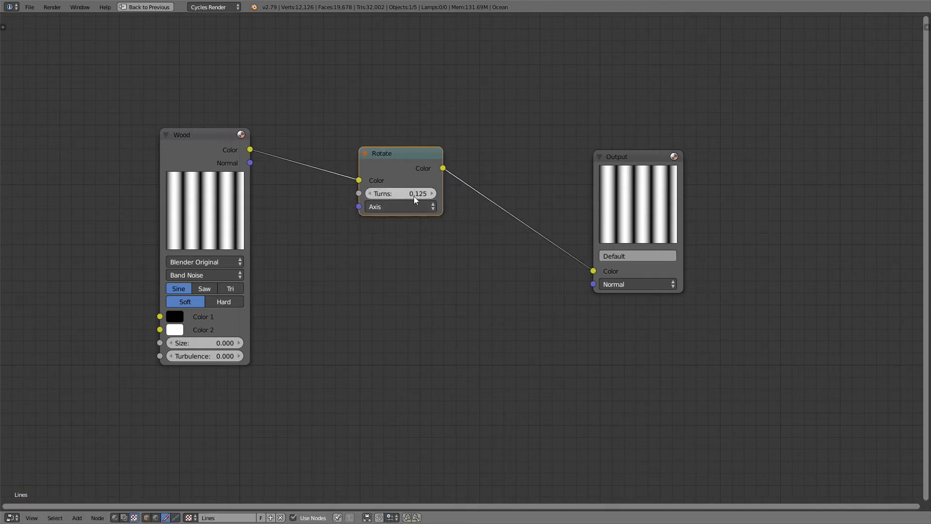
left_click_drag(626, 178, 511, 147)
left_click_drag(194, 160, 270, 170)
left_click(401, 209)
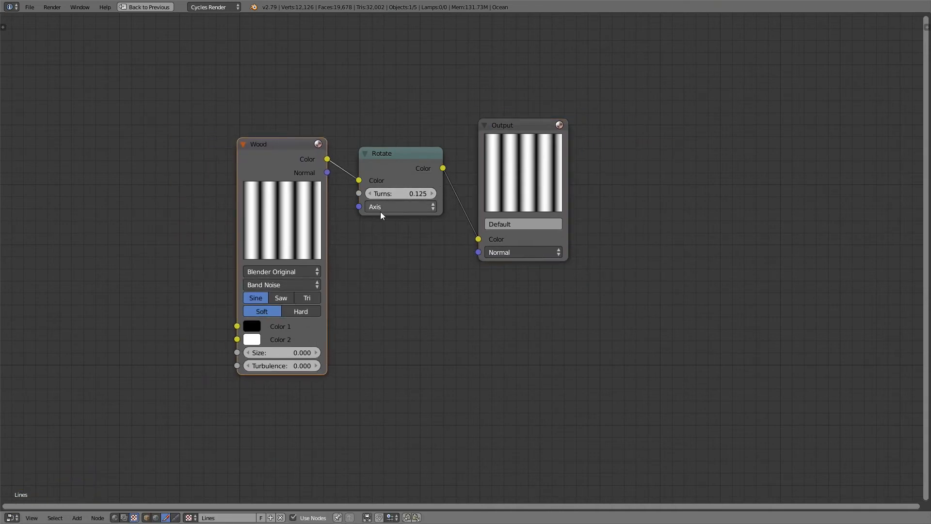
left_click_drag(513, 167, 538, 163)
left_click_drag(269, 170, 247, 169)
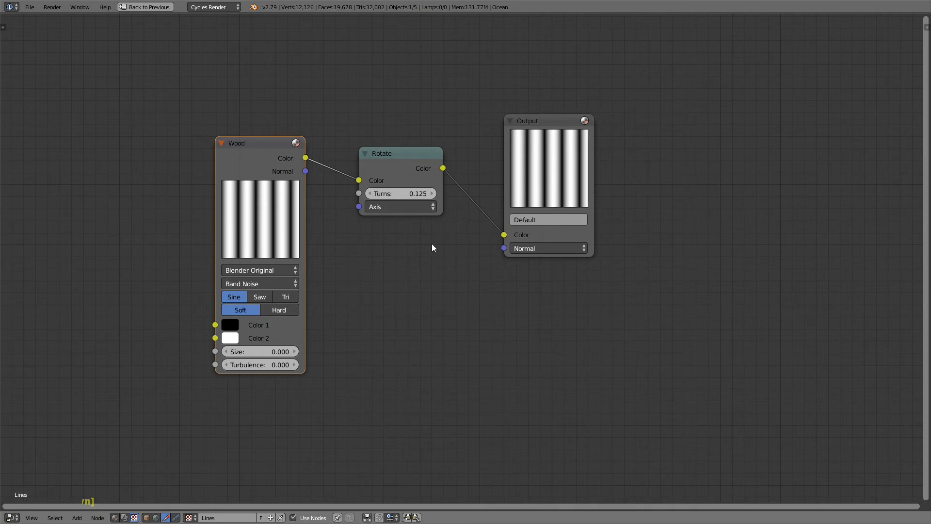
left_click_drag(540, 192, 517, 194)
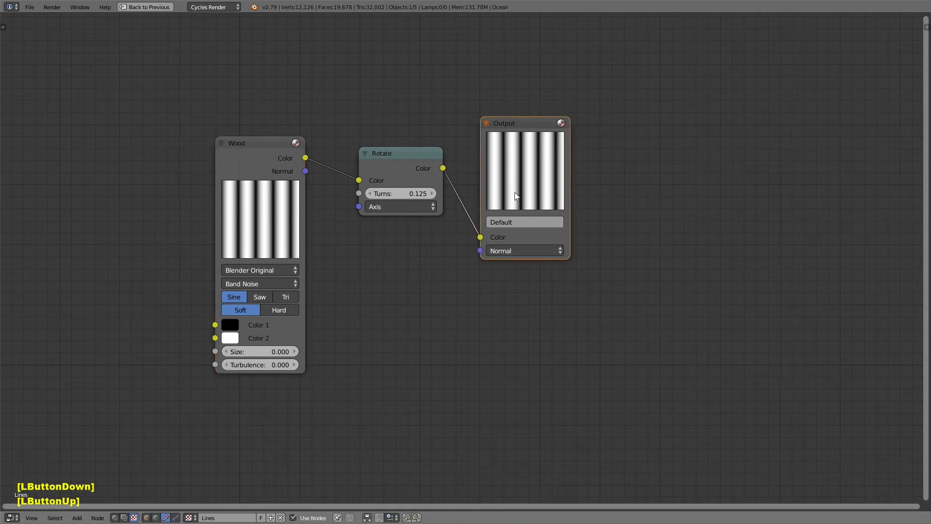
- Create another texture, name it Noise and enable nodes for it
left_click(270, 518)
double_click(235, 518)
type("Noise")
key("Return")
left_click(306, 518)
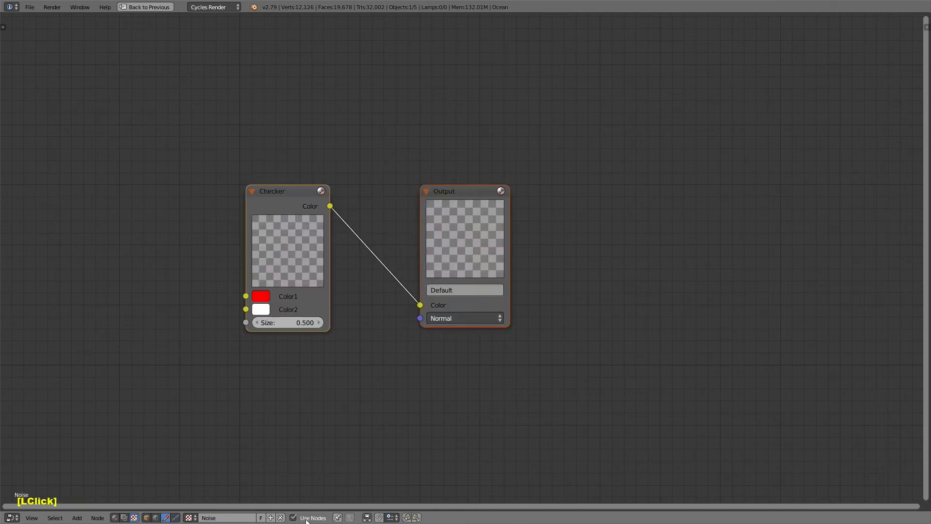
- Replace the Checker node with a Noise texture node and connect its color to the Output node's Color input
left_click(311, 215)
key("x")
key("shift+a")
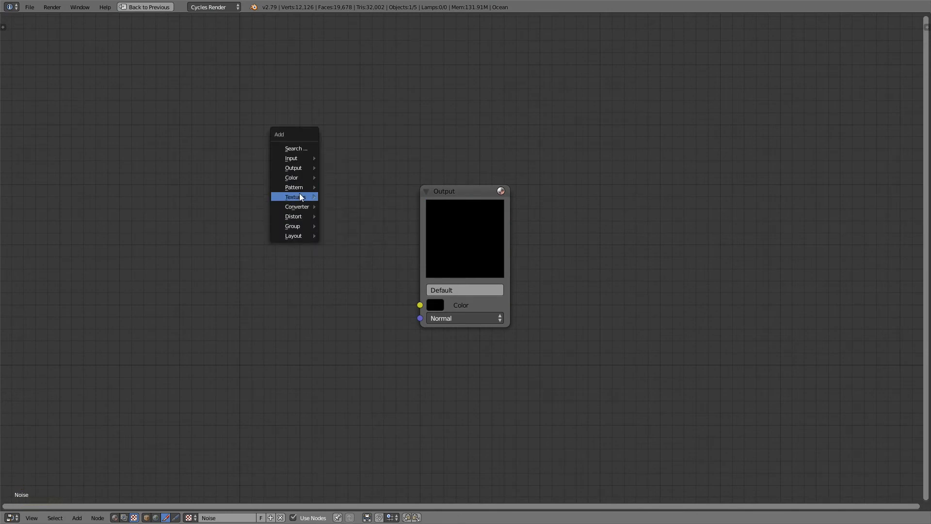
left_click(299, 196)
left_click(353, 262)
left_click(248, 222)
left_click_drag(339, 240, 420, 304)
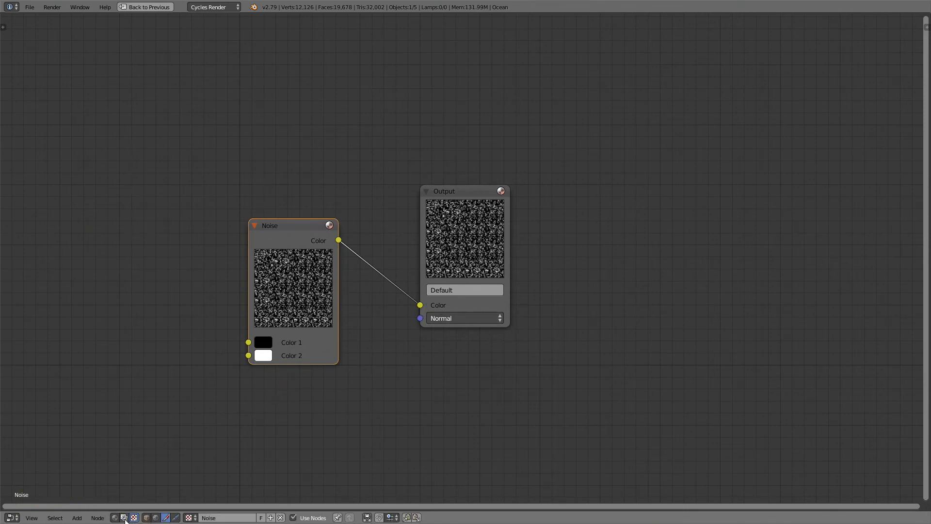
- Add a Texture input node below Render Layers in the compositing tree, assign Lines to it and preview its Color output
left_click(124, 518)
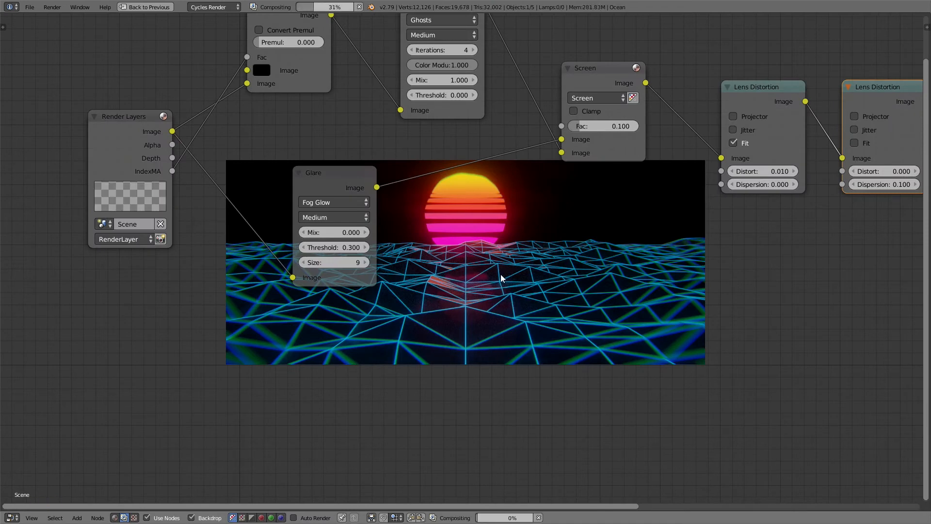
middle_click_drag(502, 294, 528, 278)
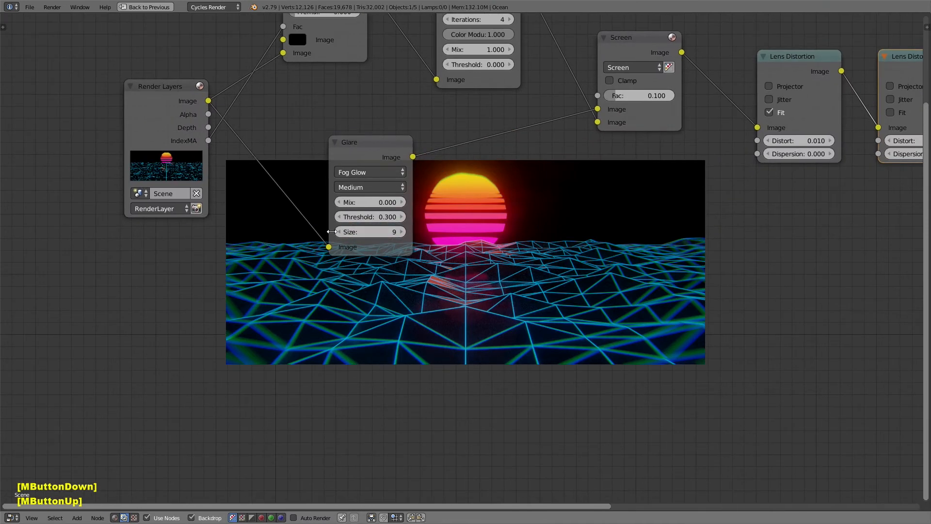
key("shift+a")
left_click(318, 243)
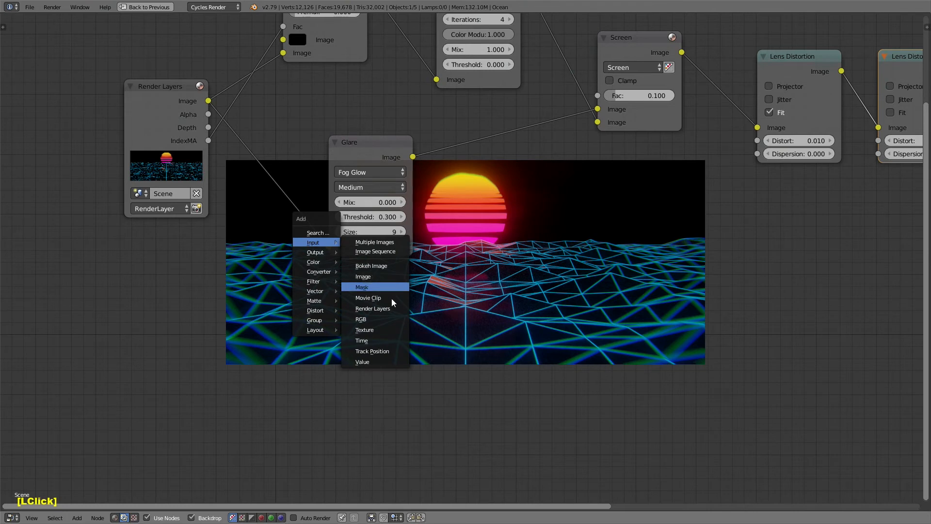
left_click(383, 329)
left_click(219, 447)
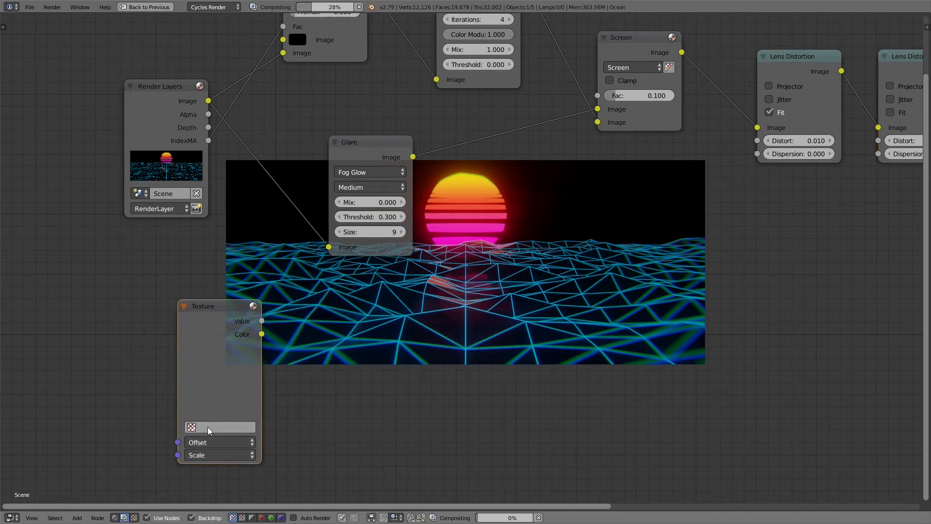
left_click(207, 427)
left_click(207, 304)
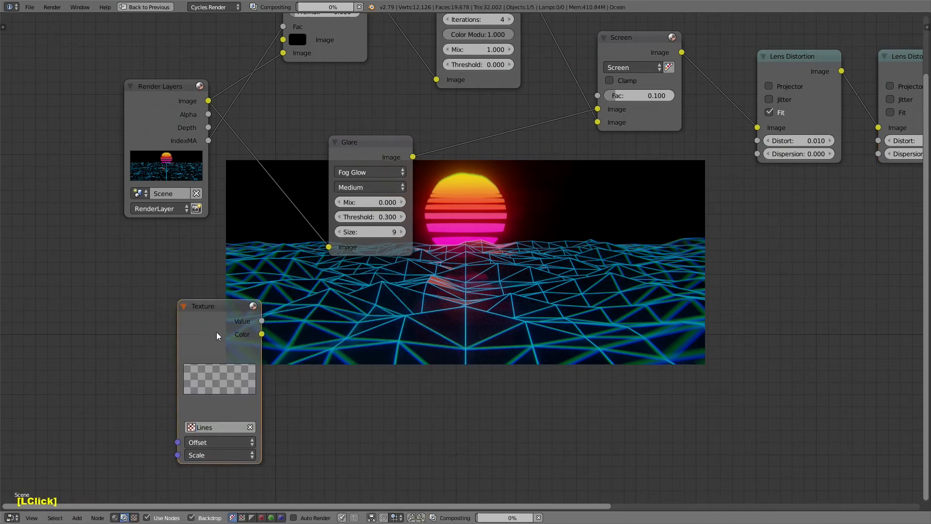
left_click(214, 327, "ctrl+shift")
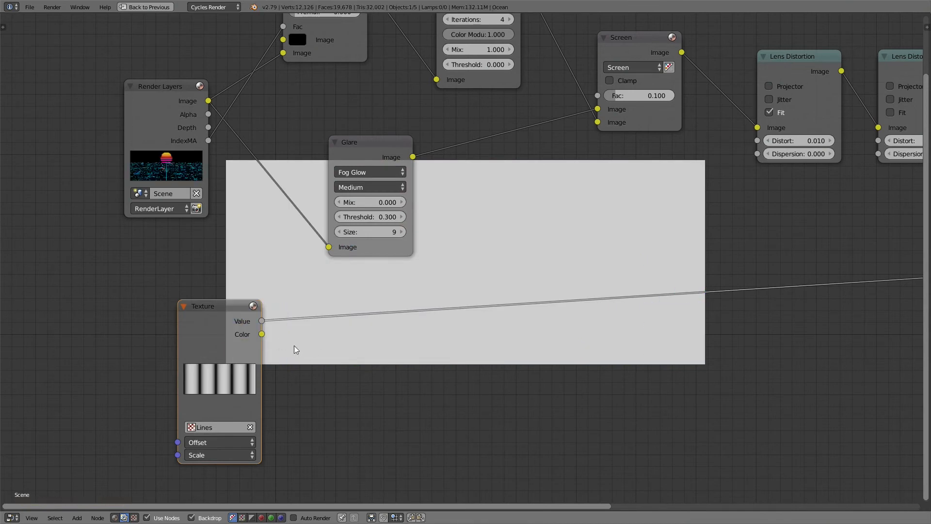
left_click(219, 312, "ctrl+shift")
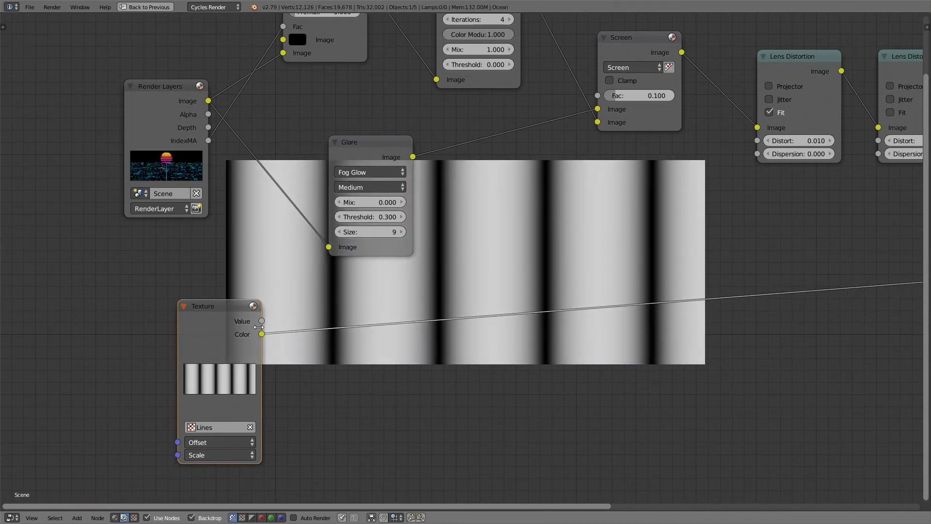
- Insert a Rotate node after the Texture node's Color output and set its rotation to 90°
key("shift+a")
mouse_move(318, 402)
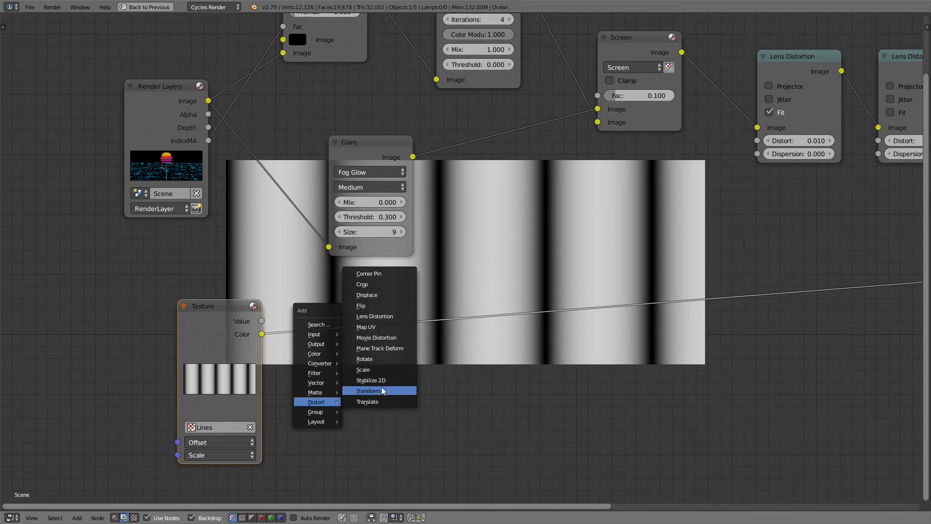
left_click(386, 361)
left_click(349, 316)
left_click(375, 379)
type("90")
key("Return")
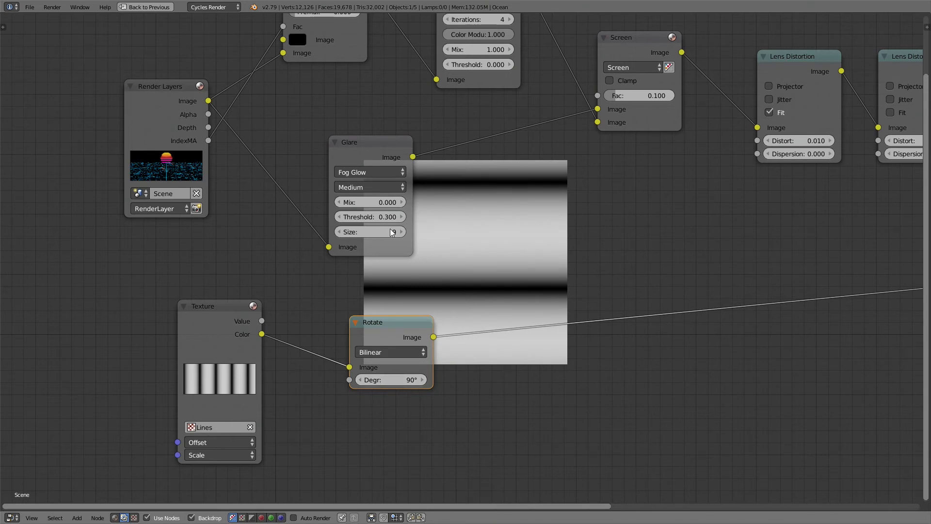
- Compare the previews of the Texture node's outputs with that of the Rotate node
left_click(225, 317, "ctrl+shift")
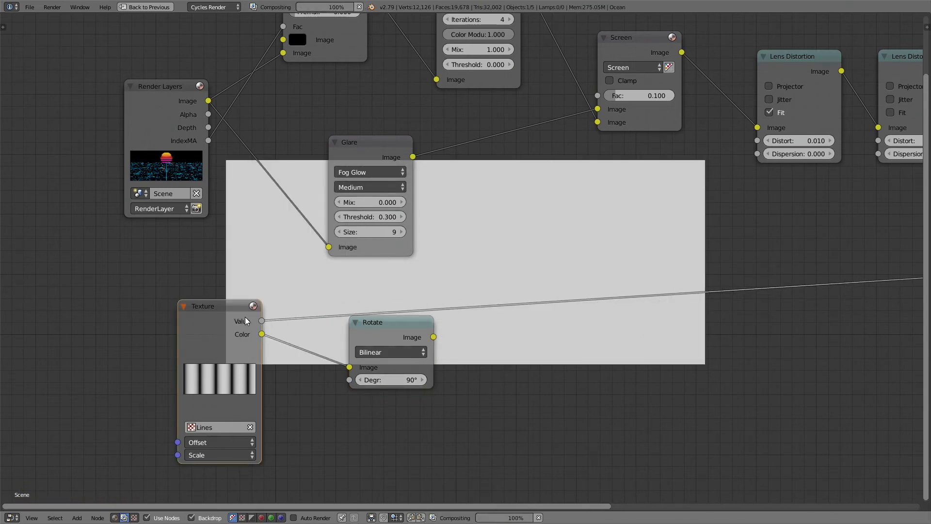
left_click(218, 327, "ctrl+shift")
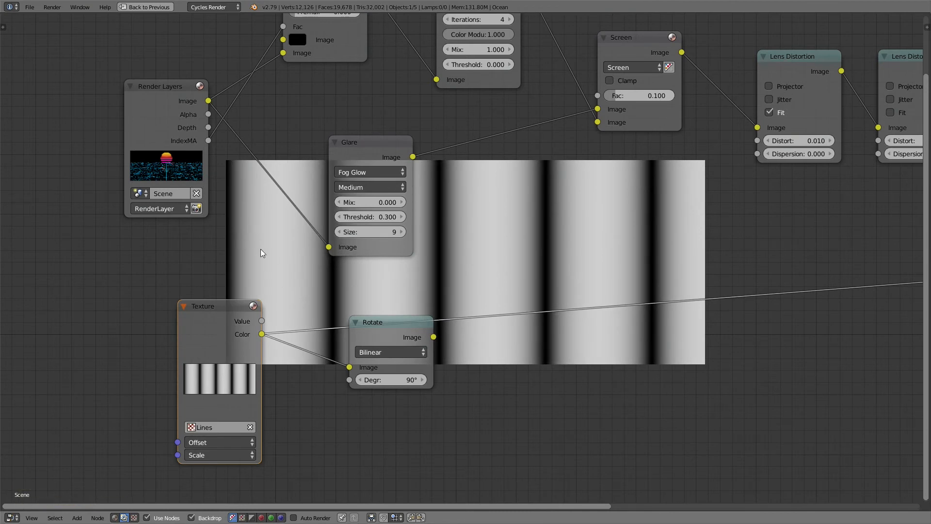
middle_click_drag(444, 249, 279, 238)
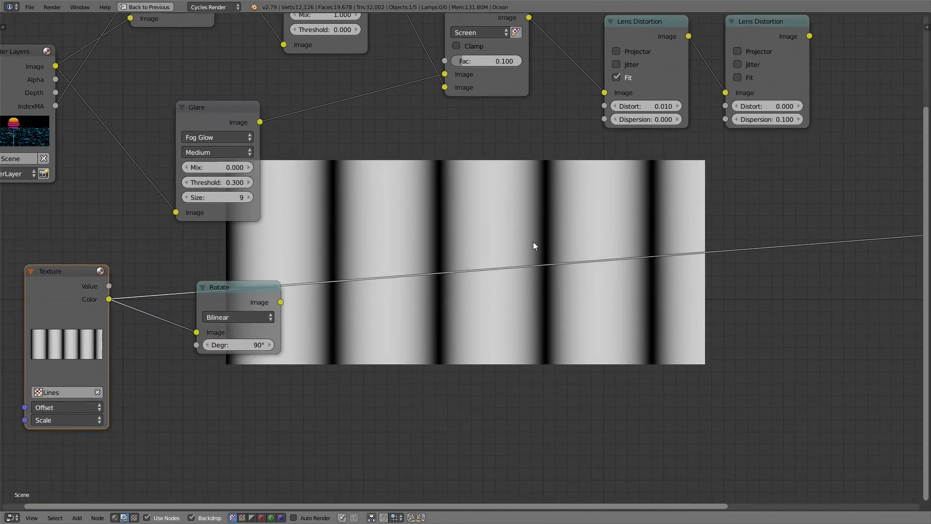
left_click(226, 302, "ctrl+shift")
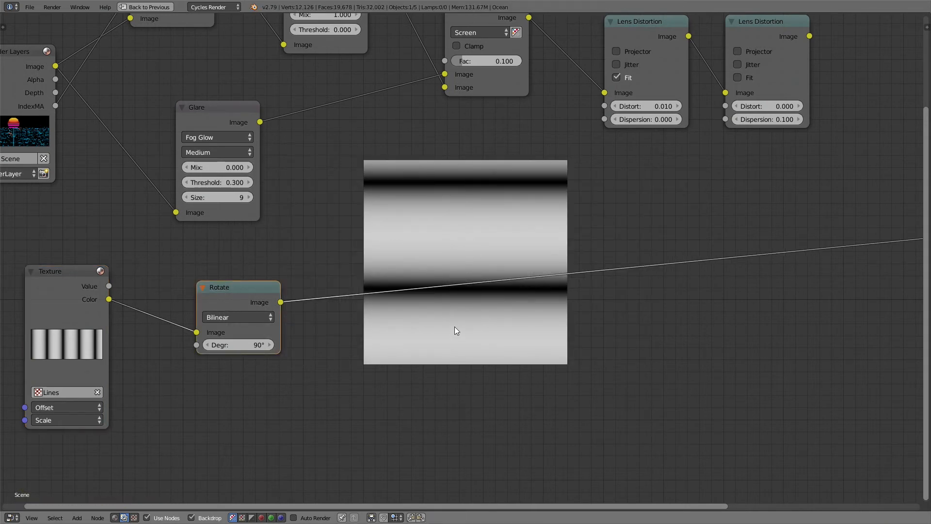
- Insert a Scale node between Rotate and the Viewer and set its Y factor to 0.5
key("shift+a")
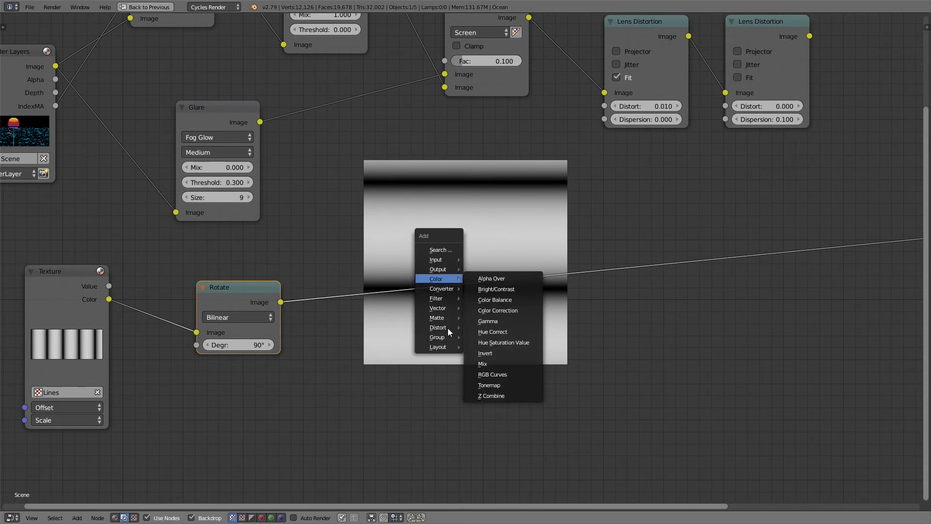
mouse_move(442, 332)
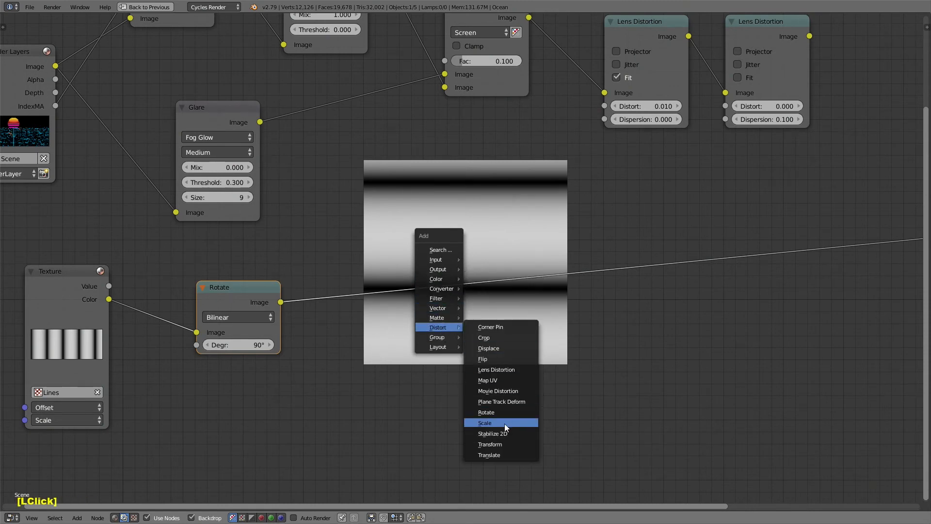
left_click(485, 423)
left_click(373, 260)
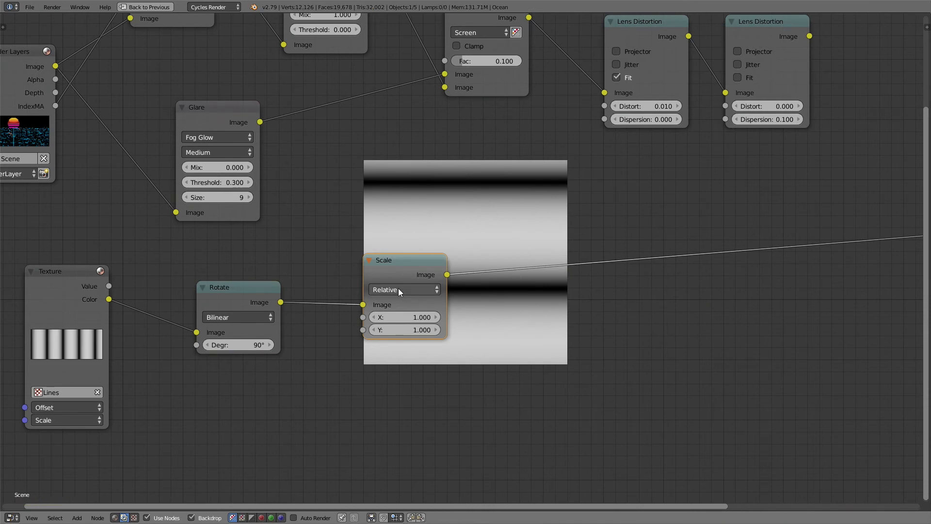
left_click(414, 331)
type("0.5")
key("Return")
- Set the Scale node's X factor to 3 and place the node close beside the Rotate node
middle_click_drag(508, 275, 452, 261)
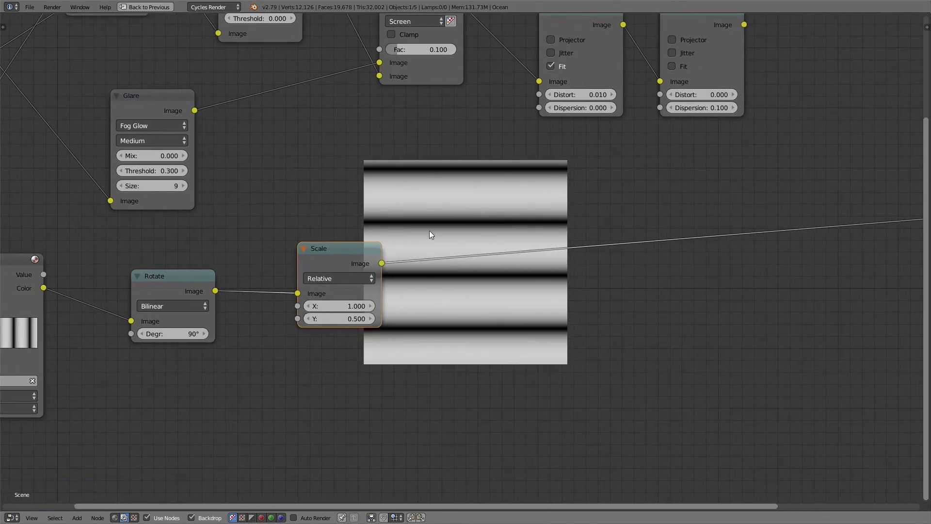
middle_click_drag(401, 364, 524, 400)
left_click_drag(442, 284, 408, 277)
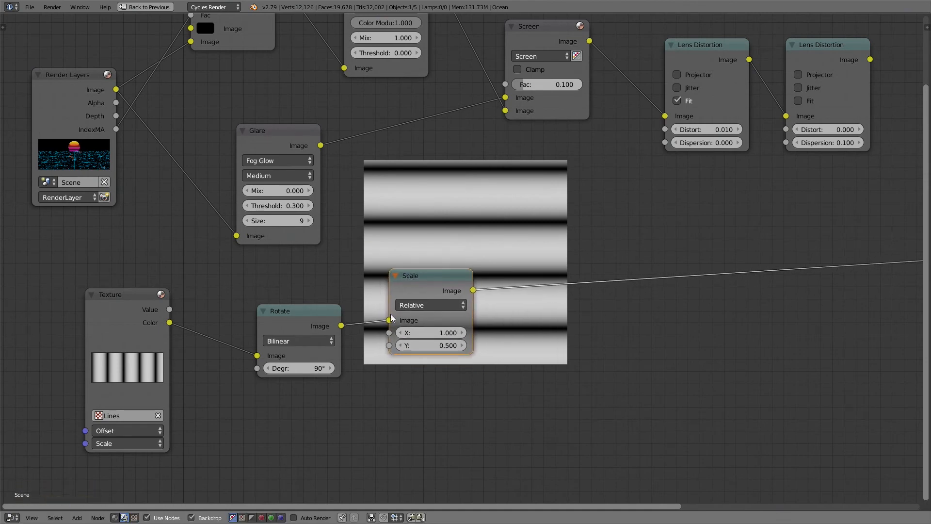
left_click(440, 335)
type("3")
key("Return")
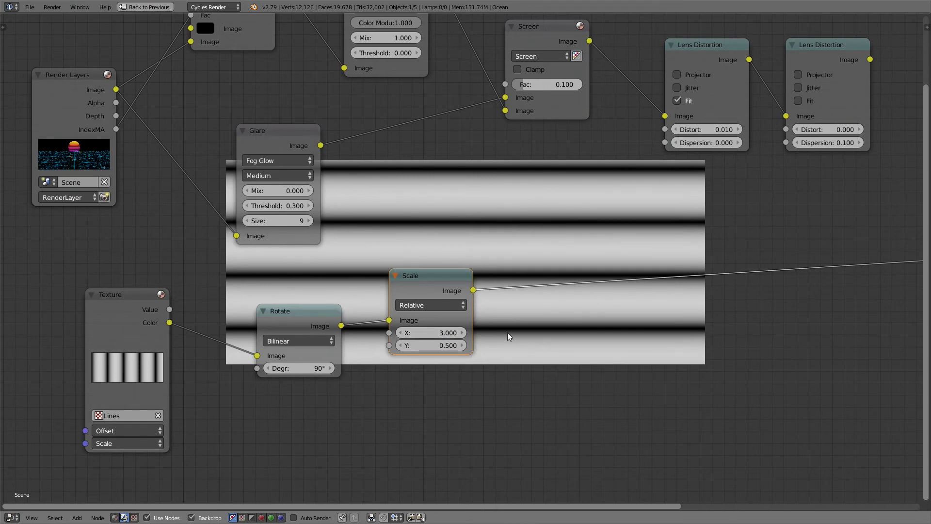
middle_click_drag(519, 339, 410, 343)
left_click_drag(311, 286, 309, 300)
middle_click_drag(303, 357, 585, 295)
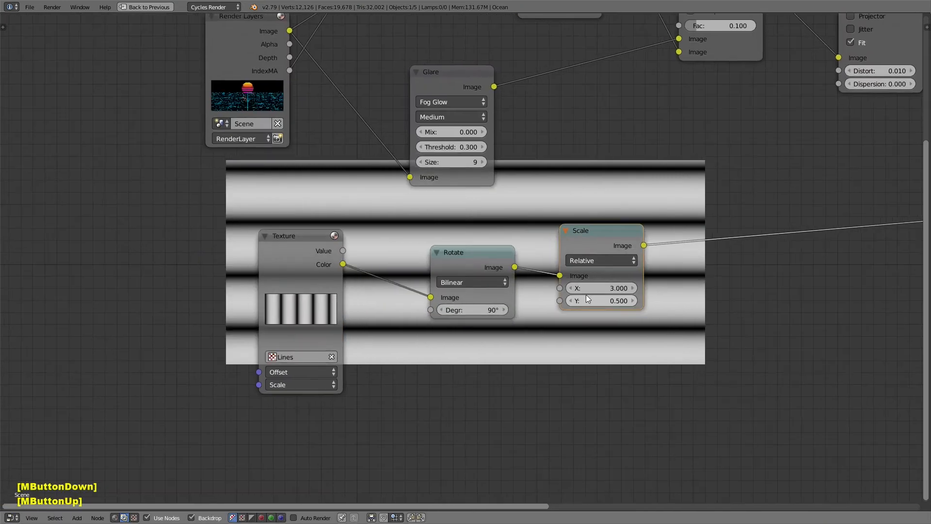
- Inspect the Texture node's scale values and restore the multi-editor layout to check the render resolution
left_click(586, 294)
left_click(302, 386)
left_click(288, 385)
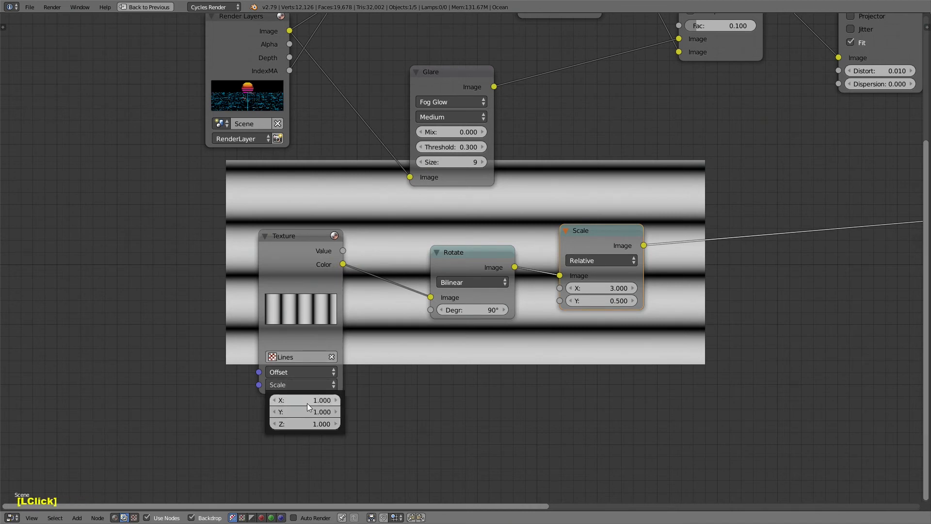
left_click(448, 415)
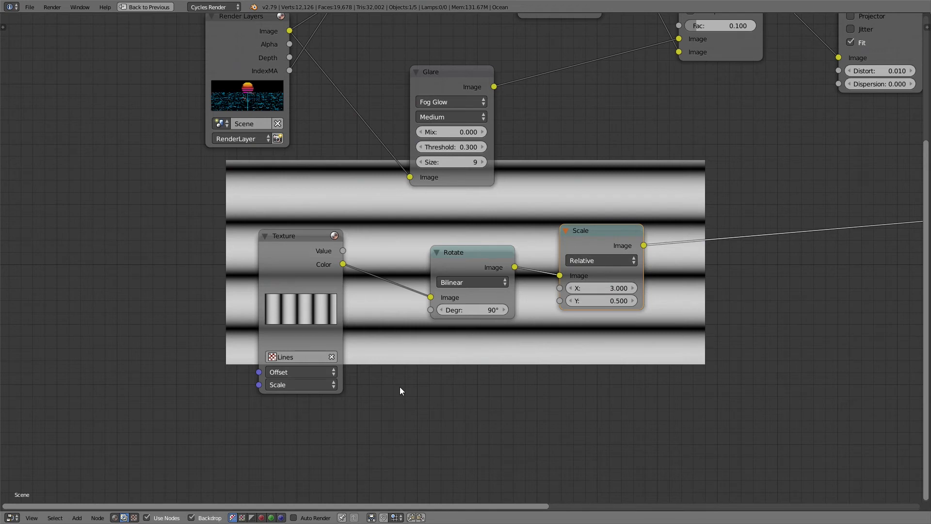
left_click(305, 381)
key("shift+space")
left_click(799, 19)
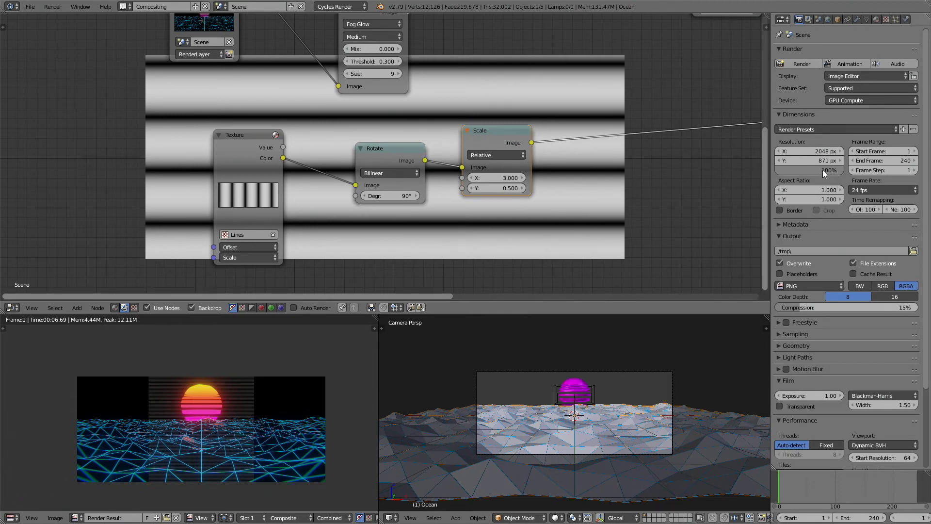
left_click(242, 257)
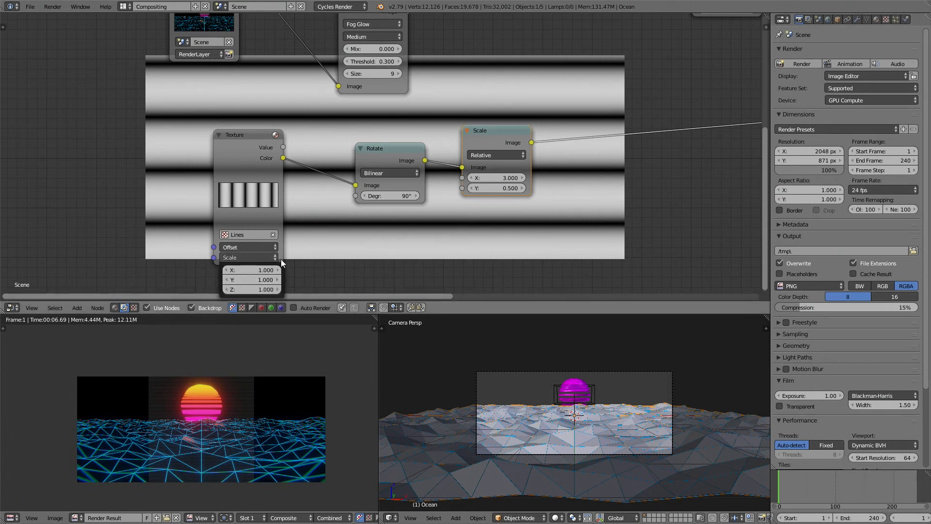
left_click(362, 269)
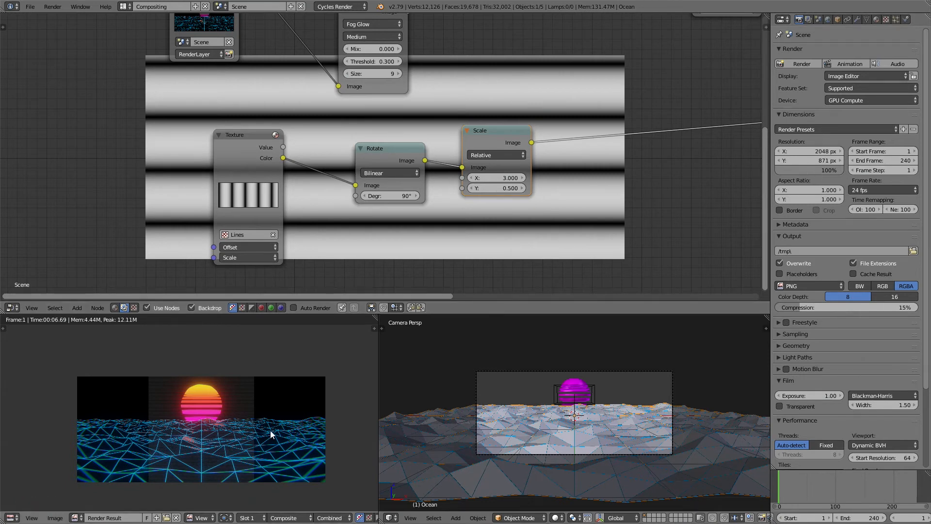
- Set the X scale of the Lines Texture node to 60
left_click(240, 260)
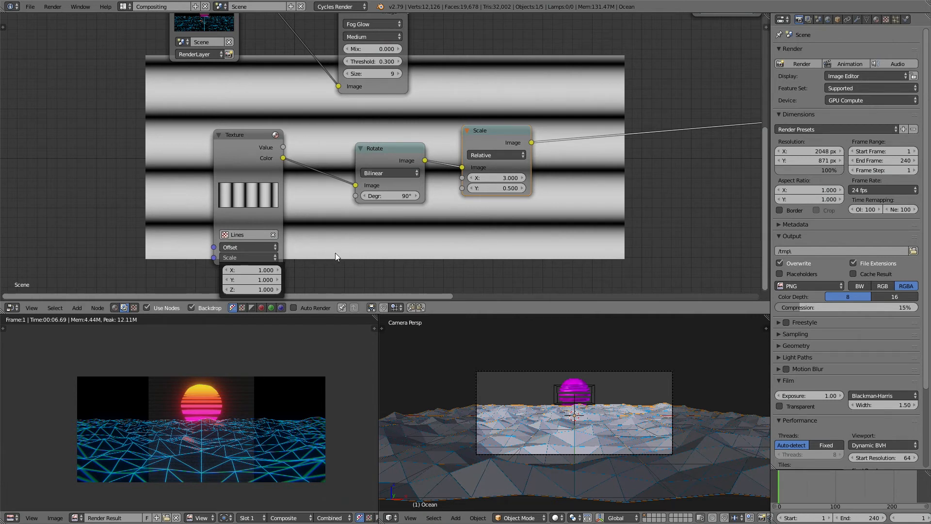
left_click_drag(252, 270, 295, 256)
type("60")
key("Return")
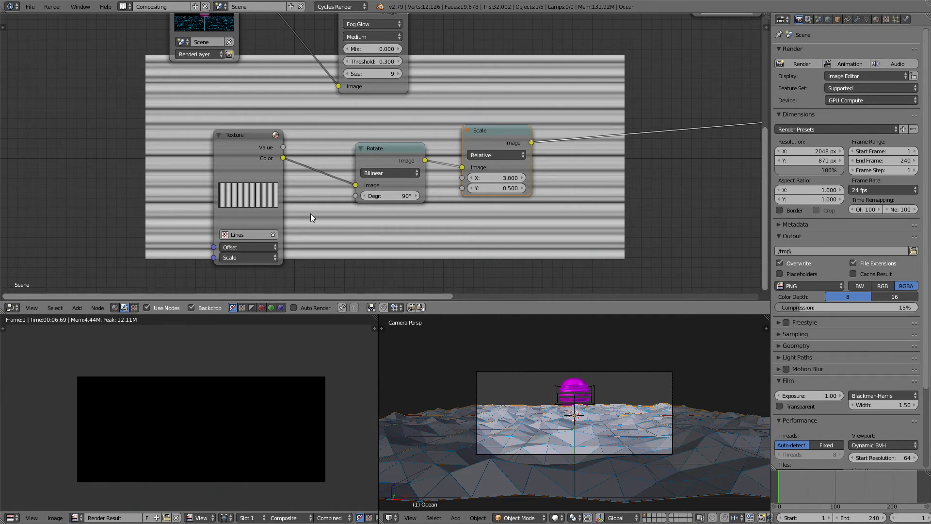
- Maximize the node editor and space the Texture, Rotate and Scale nodes more evenly
key("shift+space")
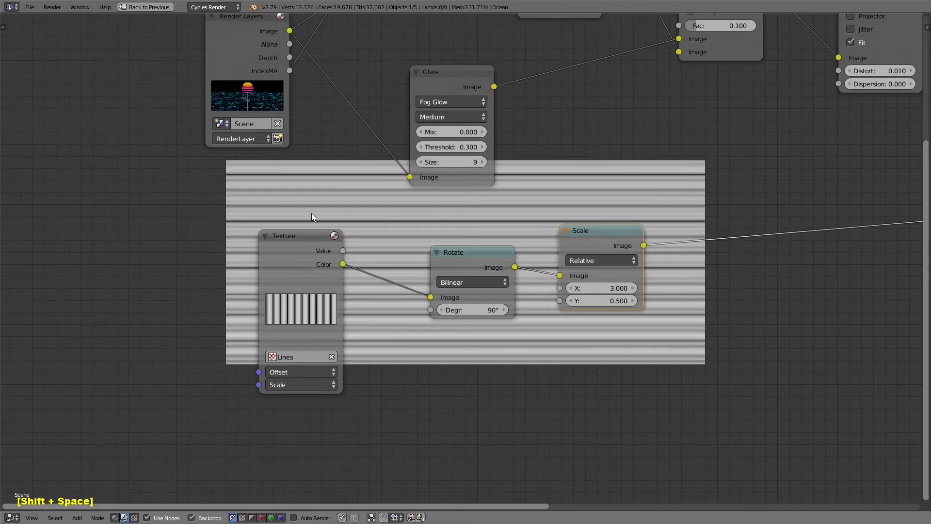
middle_click_drag(326, 253, 181, 210)
left_click_drag(154, 218, 157, 233)
left_click_drag(325, 220, 310, 219)
middle_click_drag(311, 220, 173, 211)
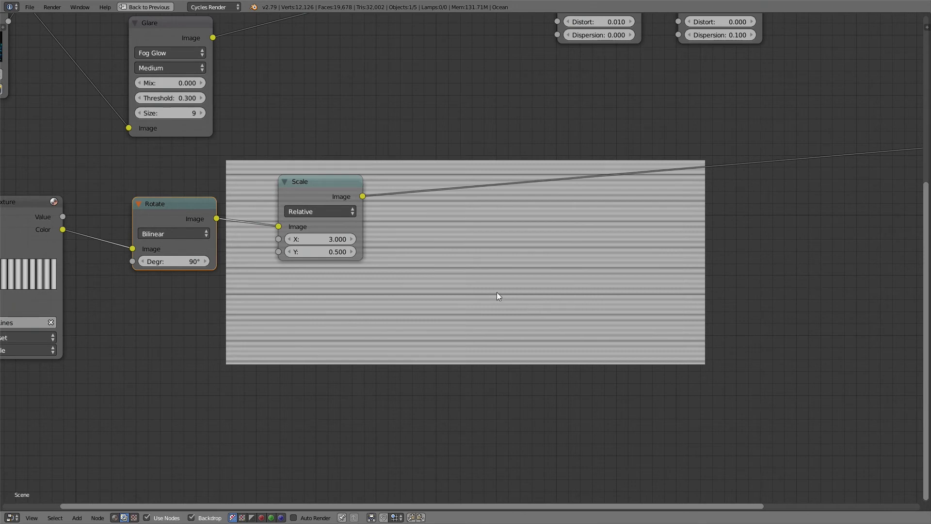
- Duplicate the Texture node, place the copy below the Scale node and assign it the Noise texture
middle_click_drag(181, 218, 236, 219)
left_click(67, 215)
key("shift+d")
left_click(395, 291)
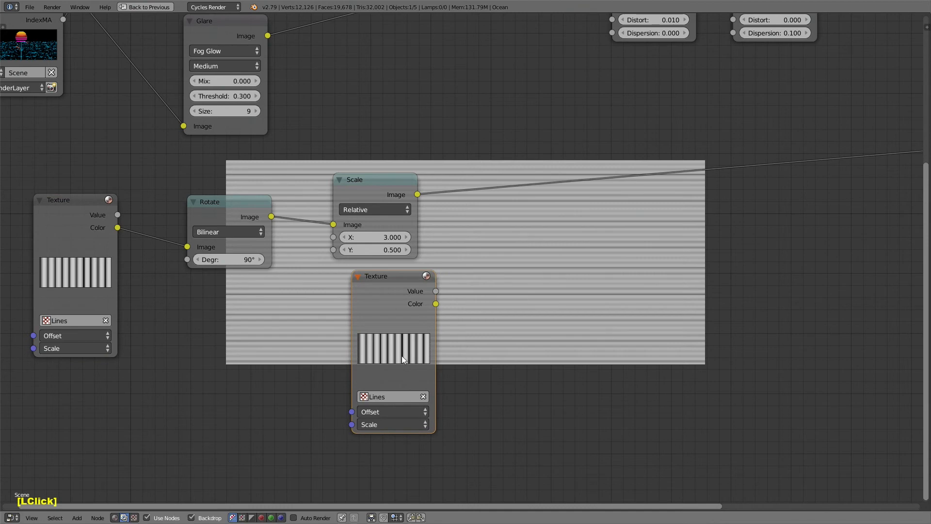
left_click(397, 399)
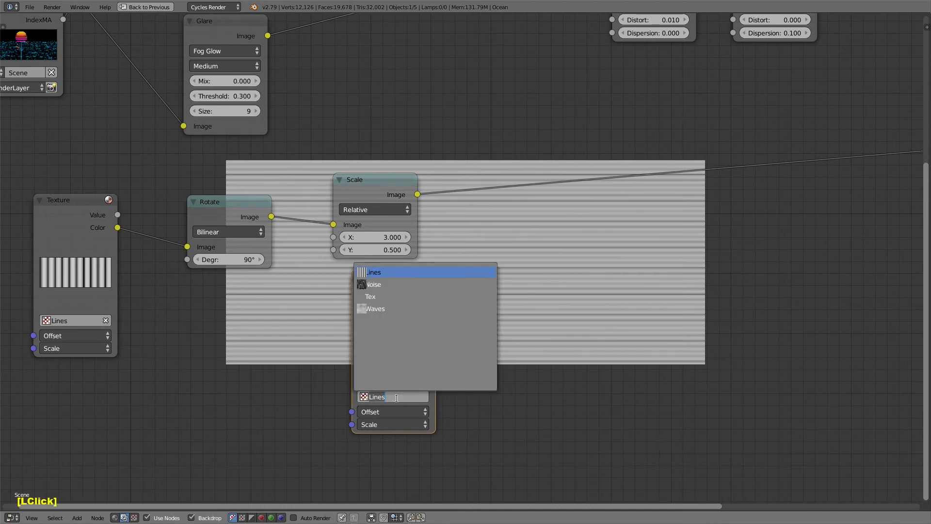
left_click(386, 285)
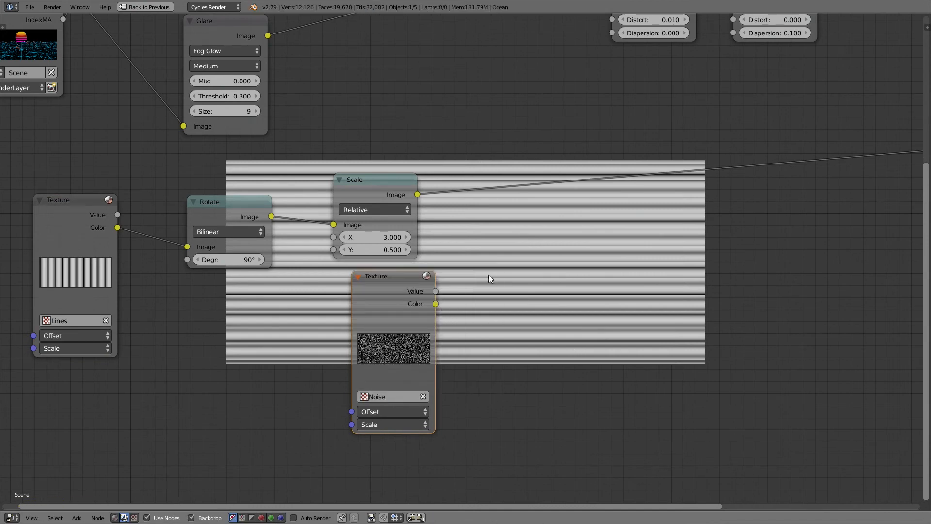
- Insert a Mix node between Scale and the Viewer and connect the Noise texture's Color to its second Image input
key("shift+a")
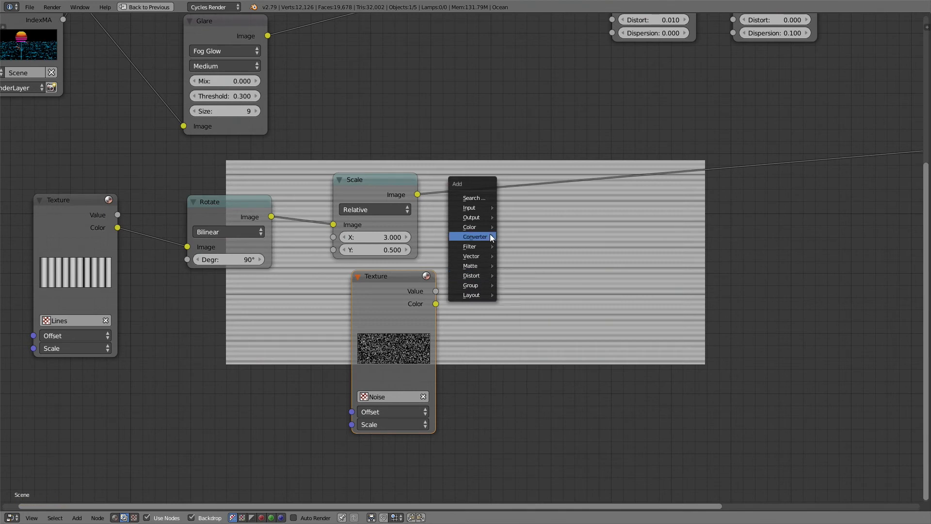
mouse_move(488, 236)
left_click(554, 310)
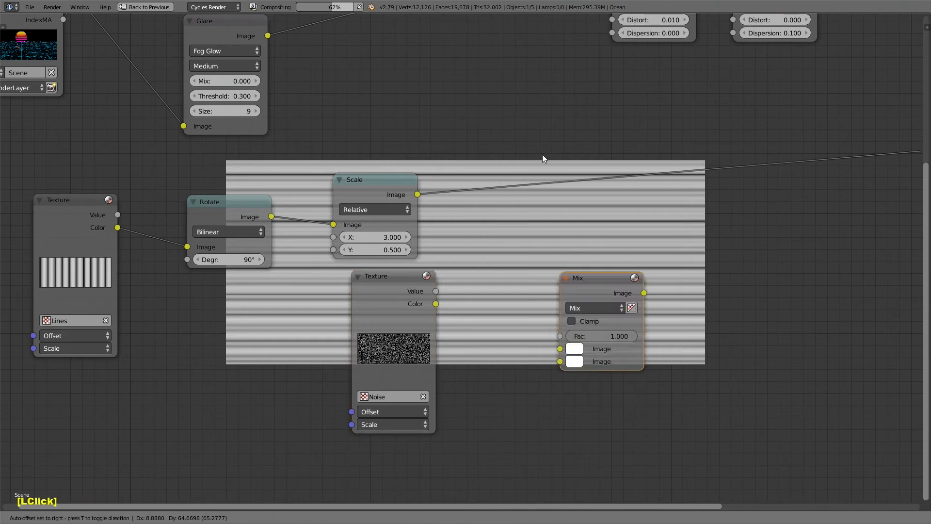
left_click(540, 151)
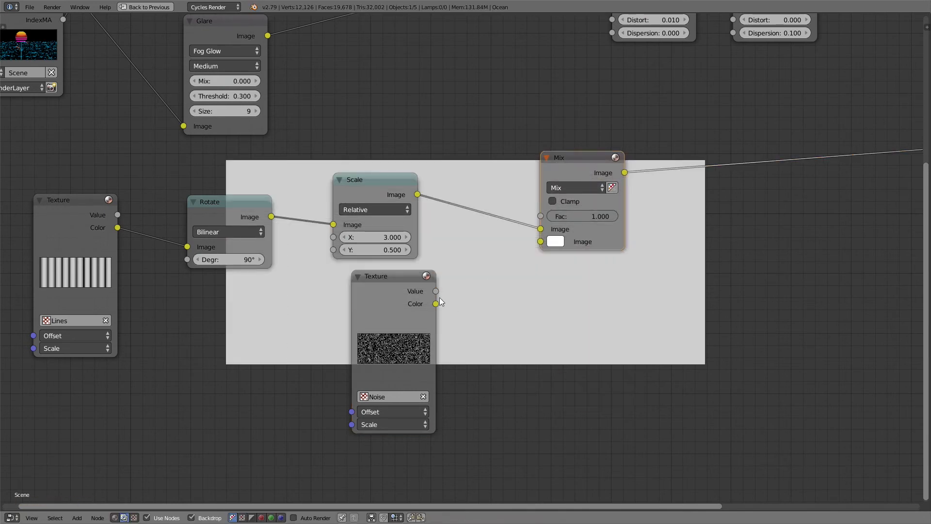
left_click_drag(436, 304, 543, 242)
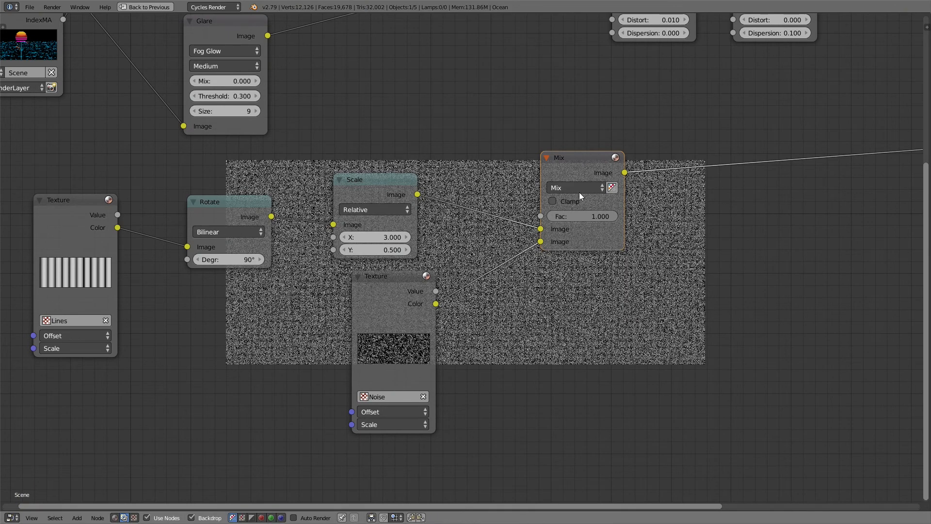
- Set the Mix node's blend type to Multiply and its factor to 0.5
left_click(581, 188)
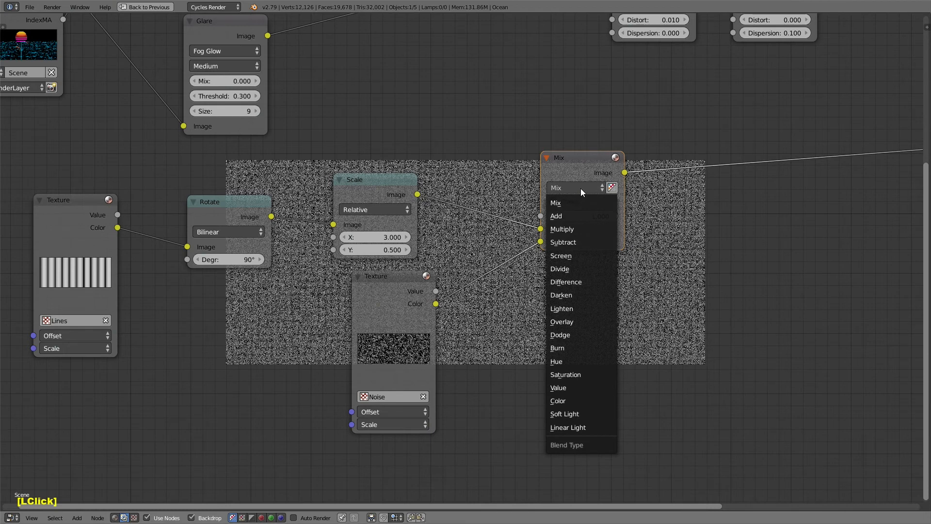
left_click(577, 233)
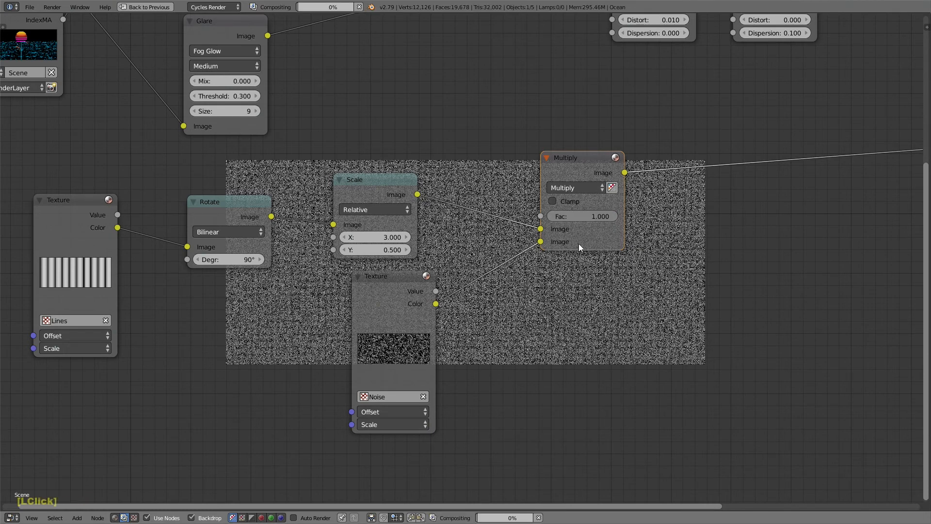
left_click(582, 216)
type(".5")
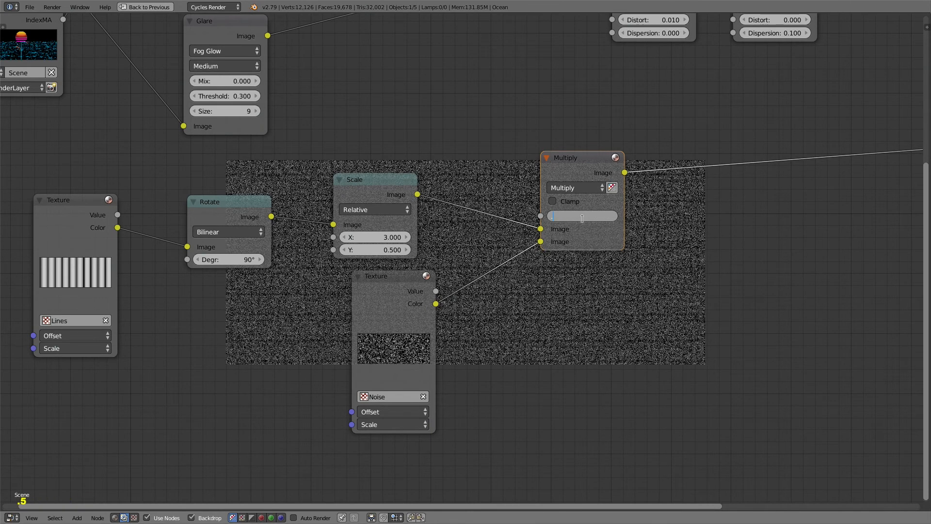
key("Return")
- Rearrange the nodes: align the Noise texture under Scale, move Multiply farther away, and bring Rotate and the Lines texture closer to Scale
middle_click_drag(533, 318, 416, 353)
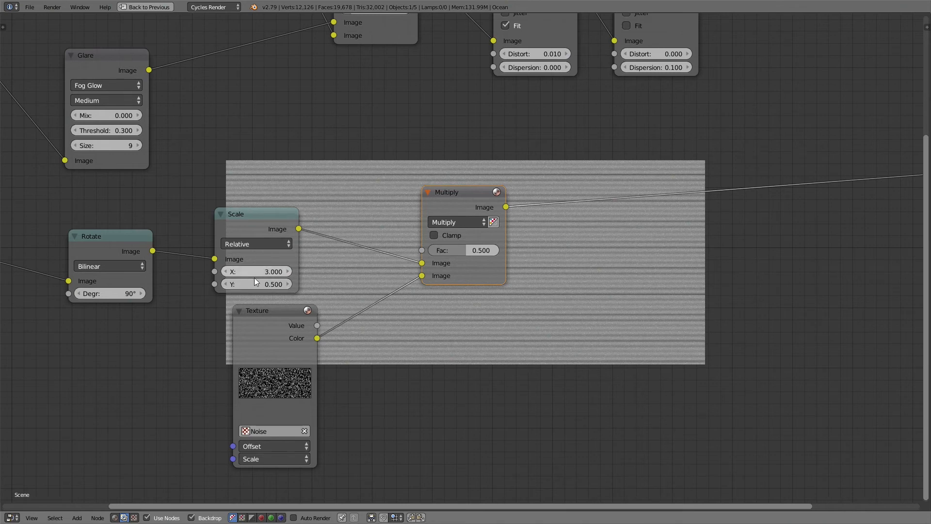
middle_click_drag(256, 283, 336, 255)
left_click_drag(356, 284, 339, 283)
middle_click_drag(548, 255, 514, 234)
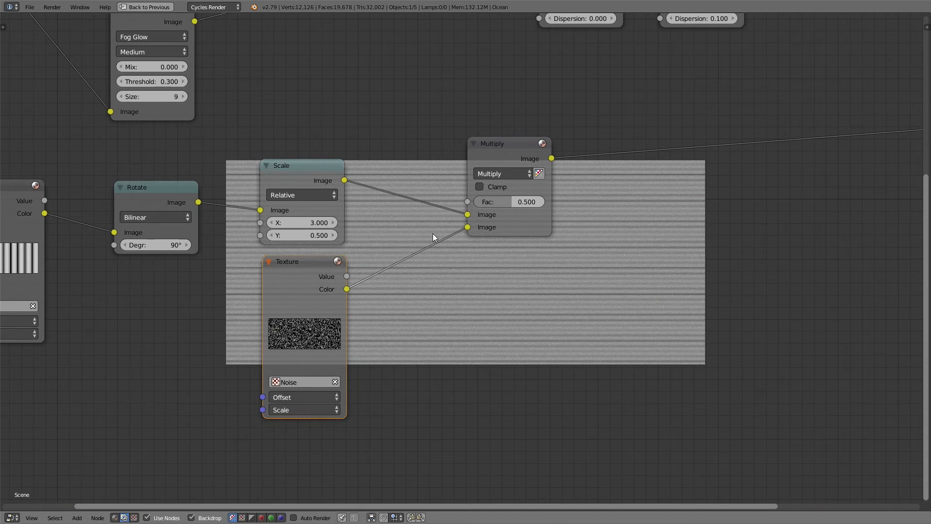
left_click_drag(513, 144, 580, 141)
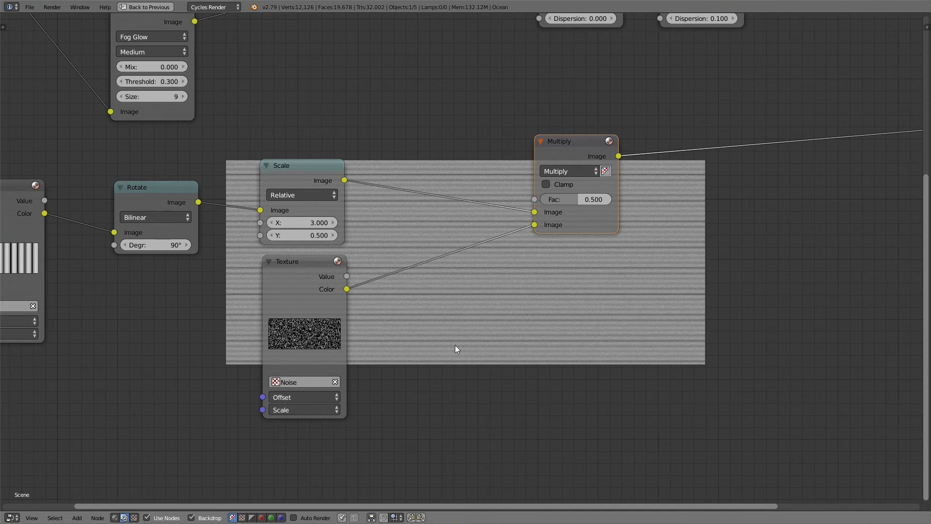
left_click_drag(156, 193, 175, 194)
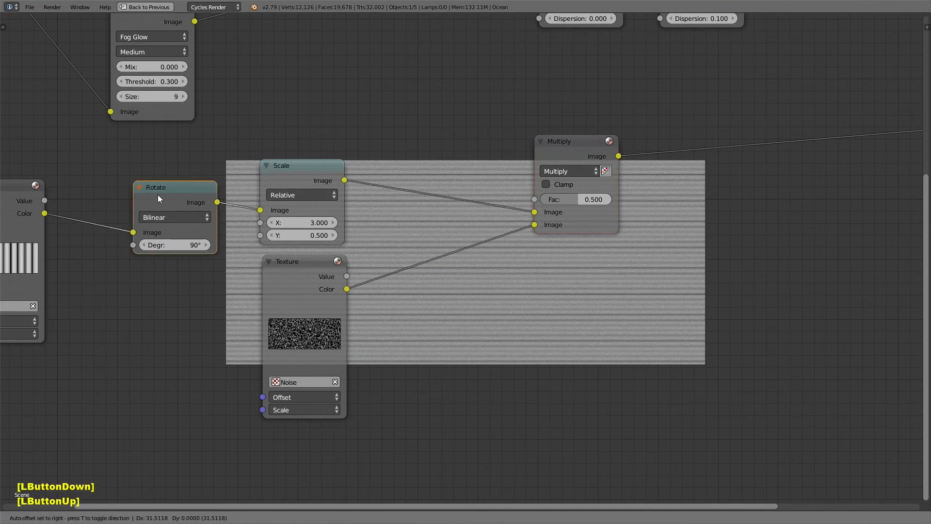
left_click_drag(18, 191, 68, 188)
- Insert a Translate node between the Scale node and the Multiply node
middle_click_drag(423, 188, 606, 215)
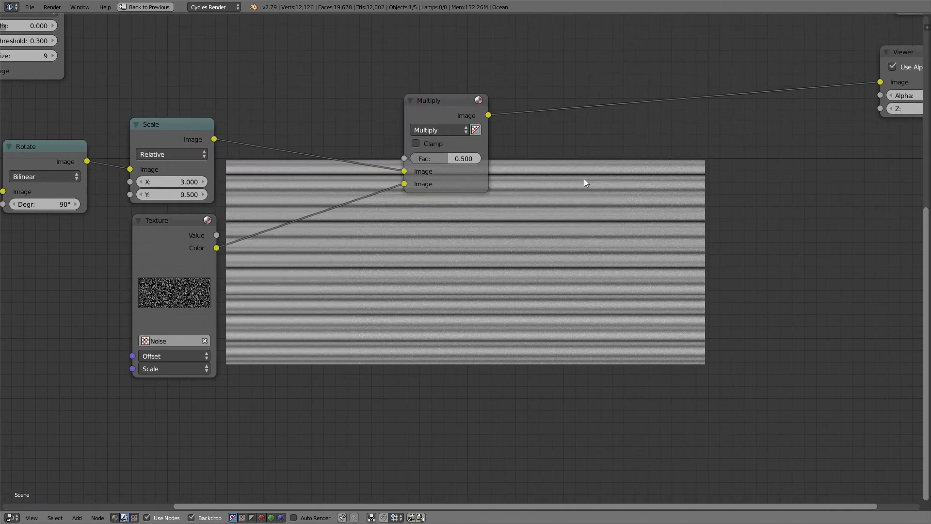
middle_click_drag(324, 207, 383, 232)
key("shift+a")
mouse_move(396, 140)
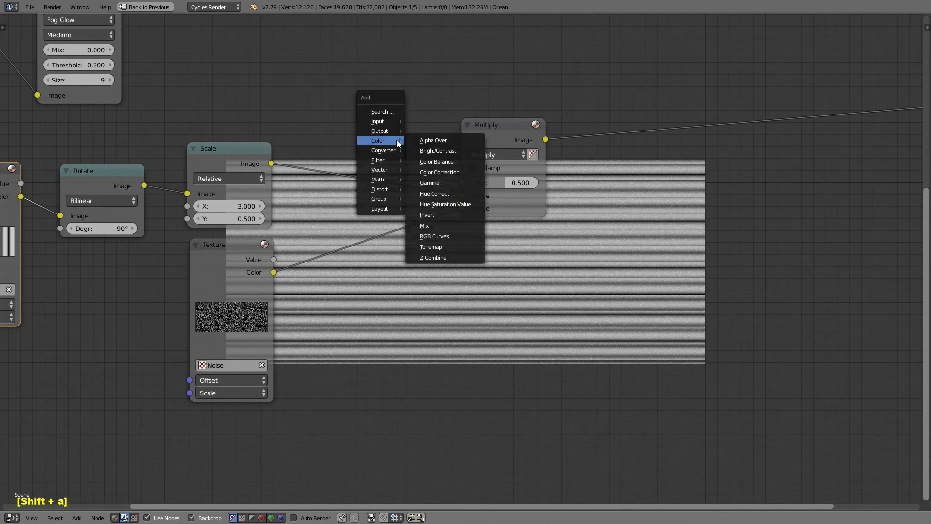
left_click(382, 189)
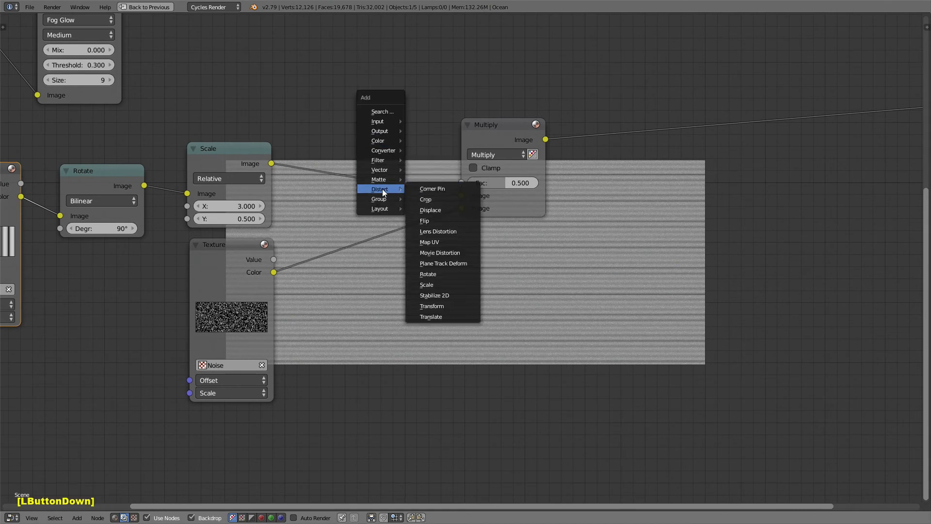
left_click(430, 317)
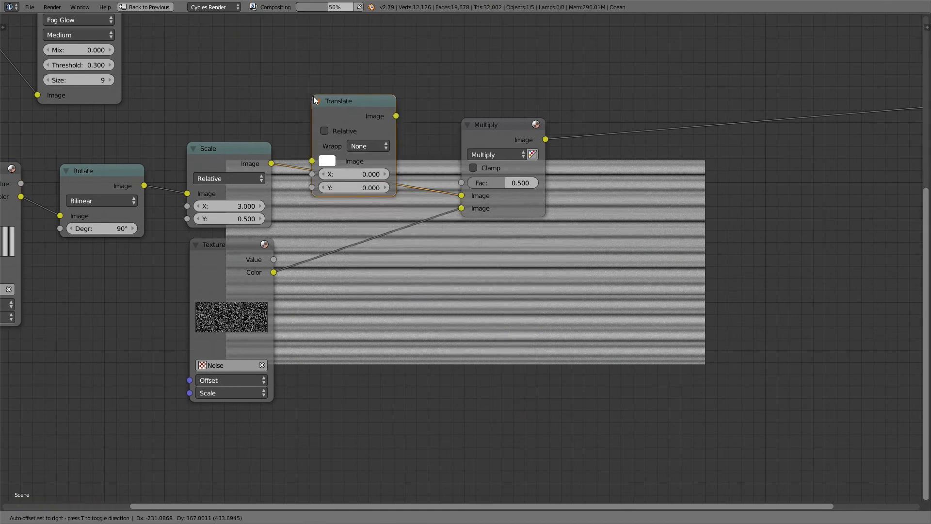
left_click(323, 112)
- Enable Relative on the Translate node and set its wrapping to Y Axis
middle_click_drag(403, 237, 341, 237)
left_click(278, 139)
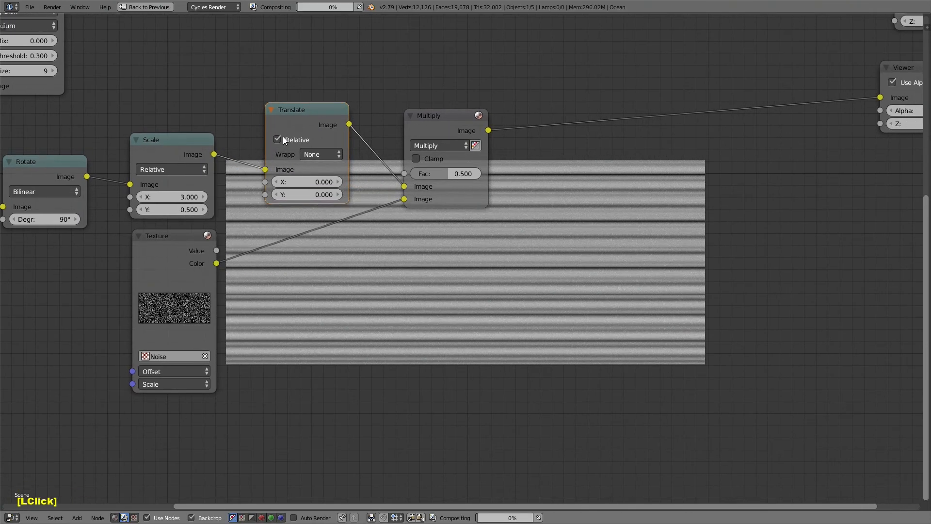
left_click(312, 155)
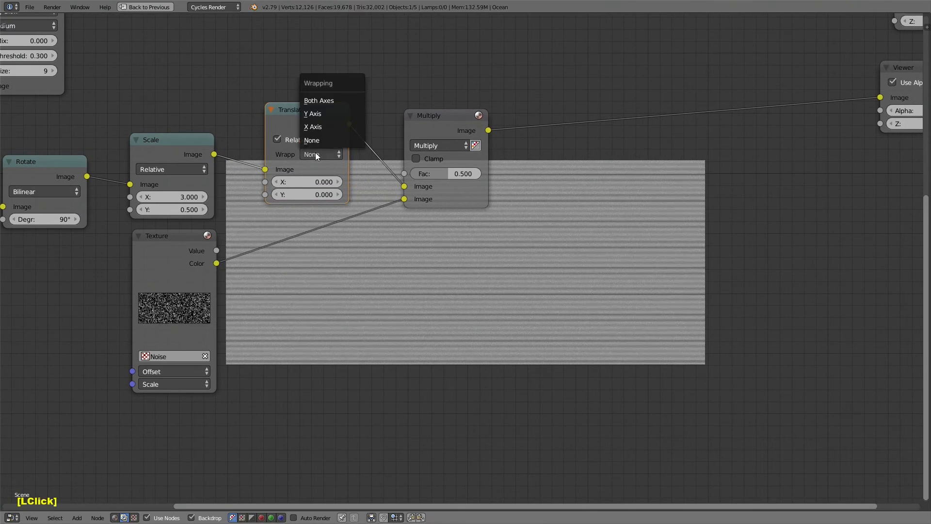
left_click(331, 115)
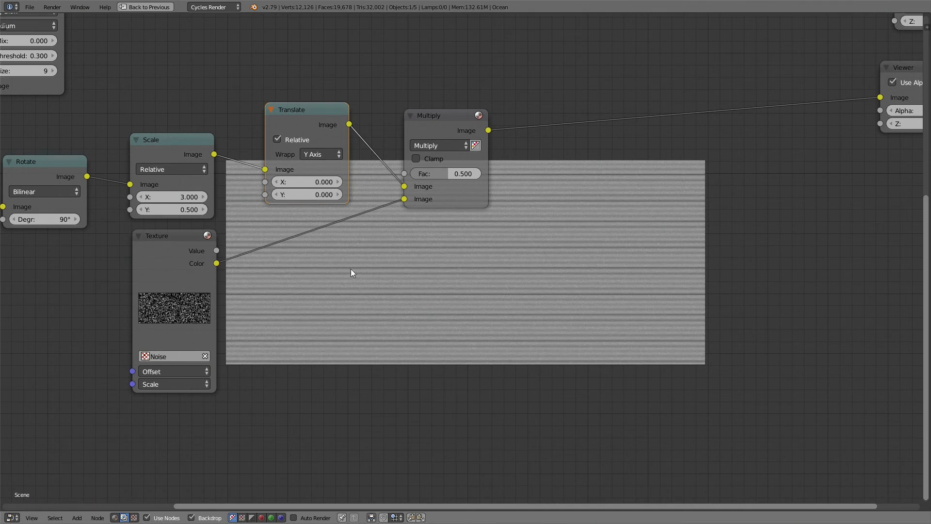
- Restore the multi-editor layout and keyframe the Translate node's Y value of 0 at frame 1
key("shift+space")
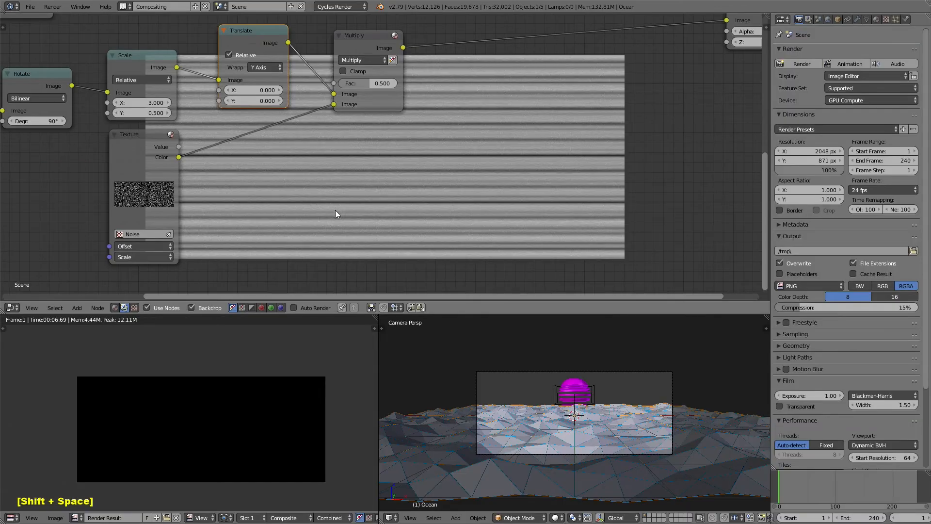
middle_click_drag(851, 518, 825, 517)
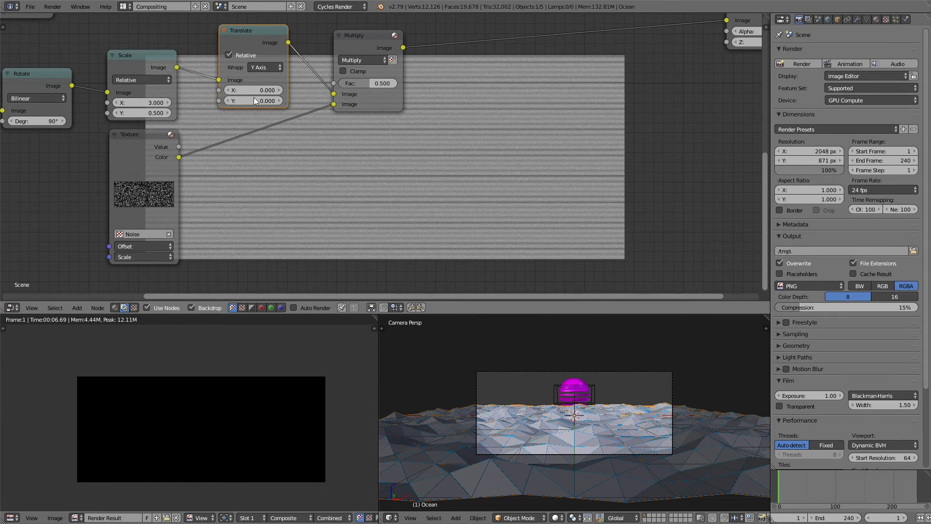
left_click(244, 41)
key("i")
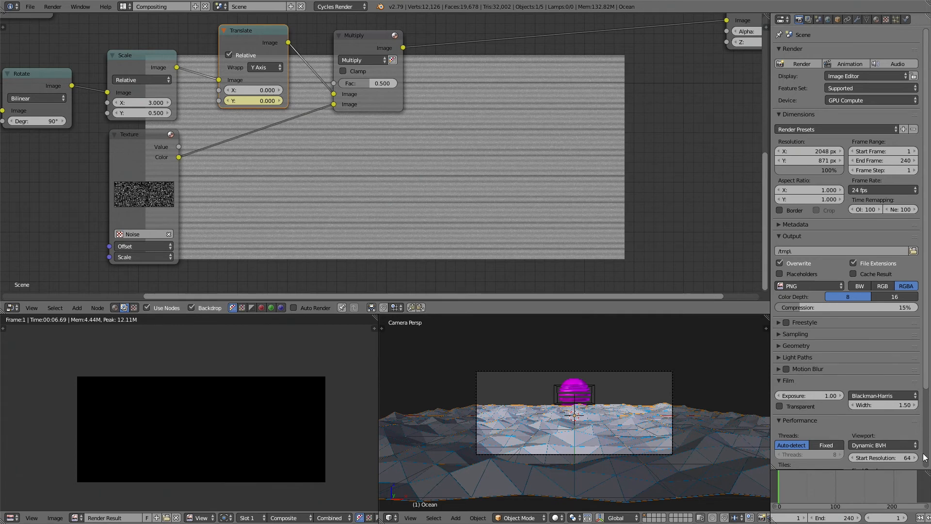
- Go to frame 240, set the Translate node's Y value to -1 and keyframe it
left_click(887, 517)
type("240")
key("Return")
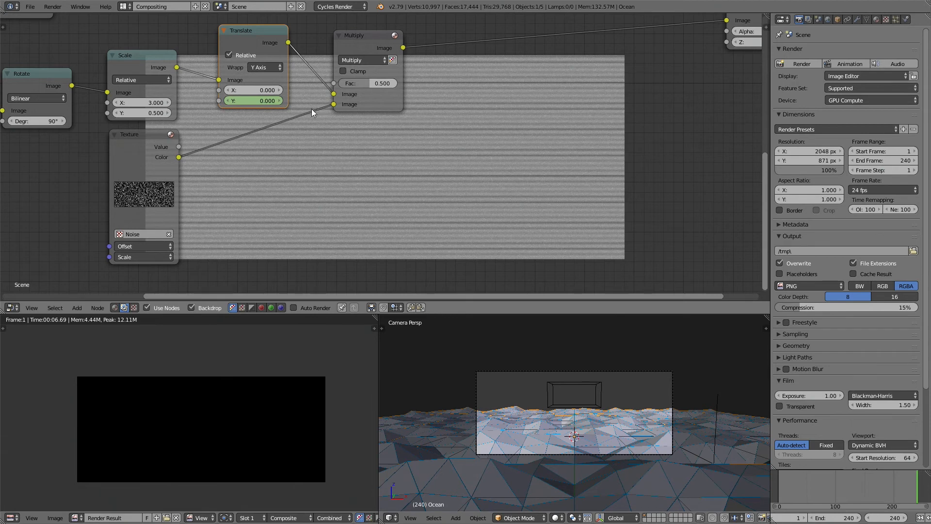
left_click(260, 104)
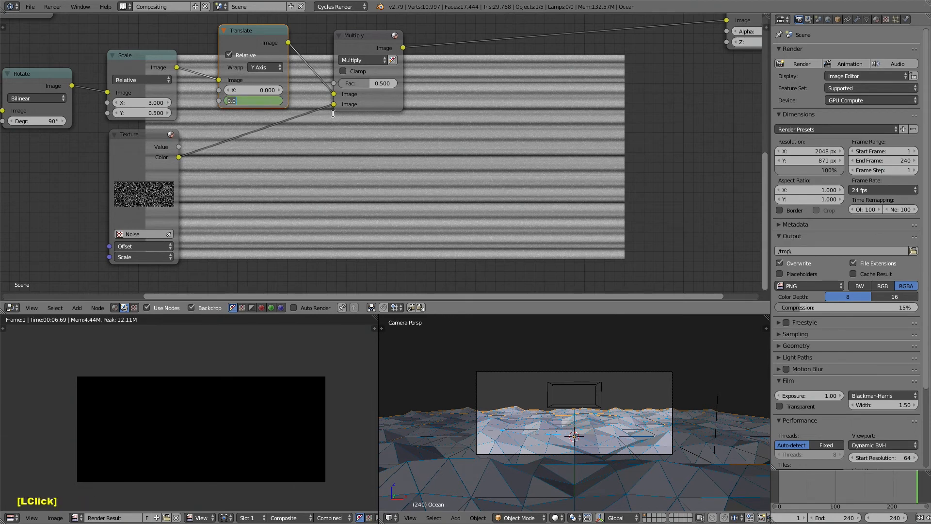
key("BackSpace")
type("-1")
key("Return")
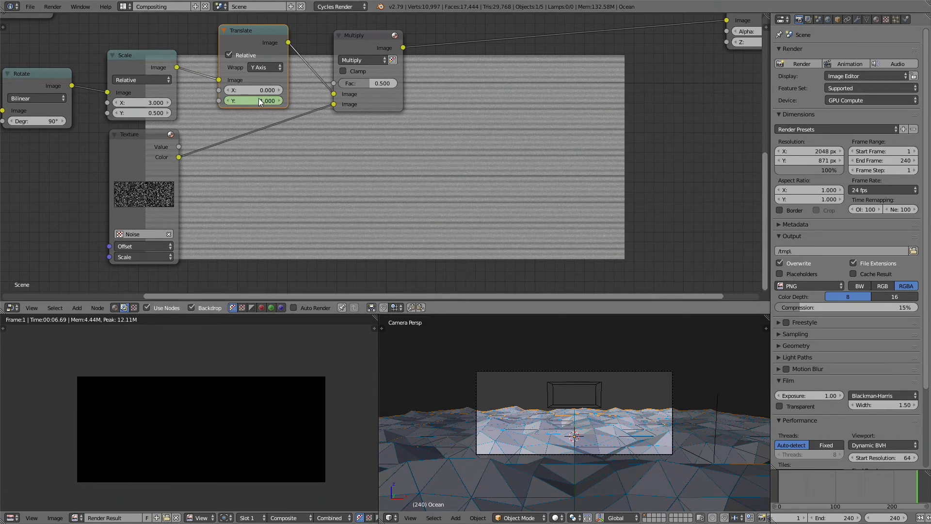
key("i")
- In the Animation screen layout, set the compositing curve's keyframe handles to Vector, and switch to the Default layout
left_click(124, 8)
left_click(134, 28)
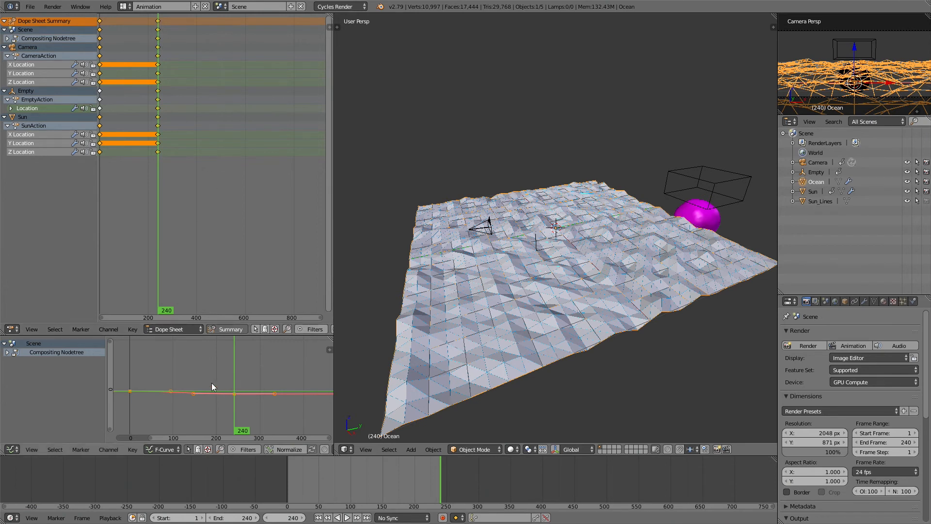
key("v")
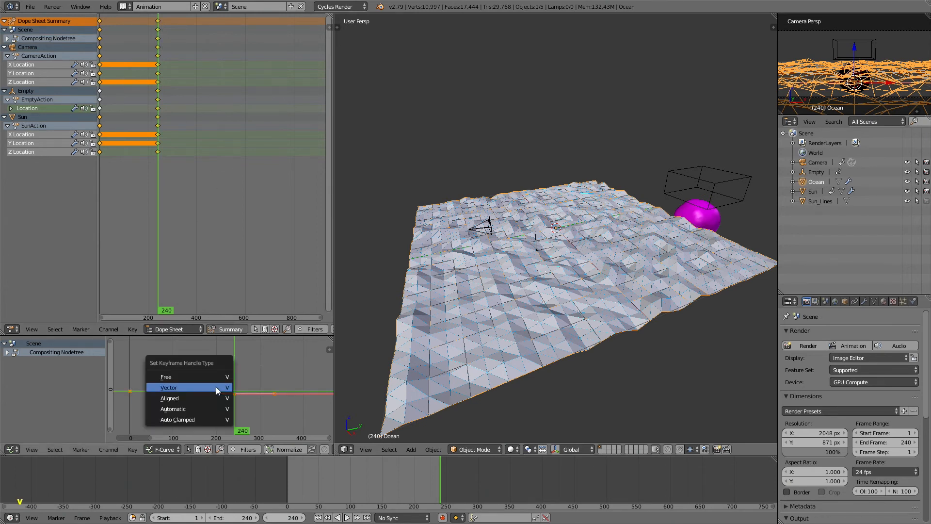
left_click(214, 388)
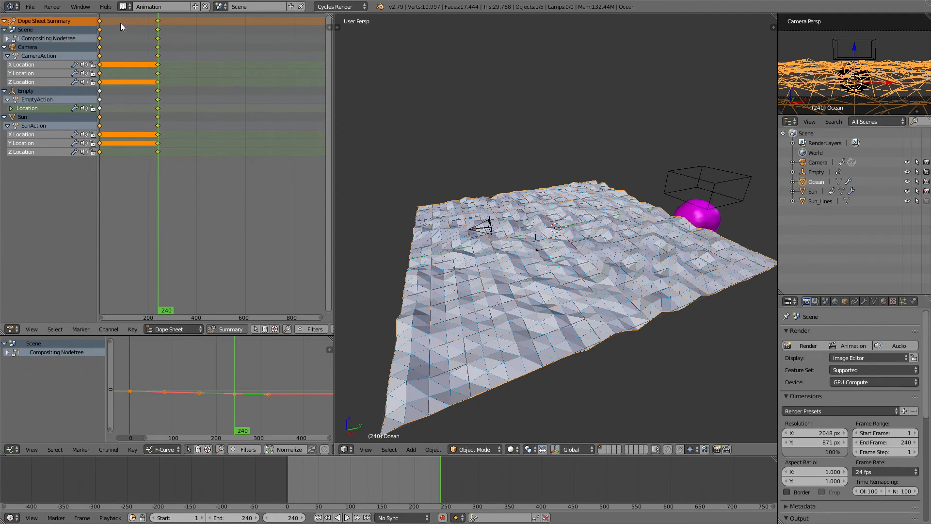
left_click(125, 7)
left_click(145, 47)
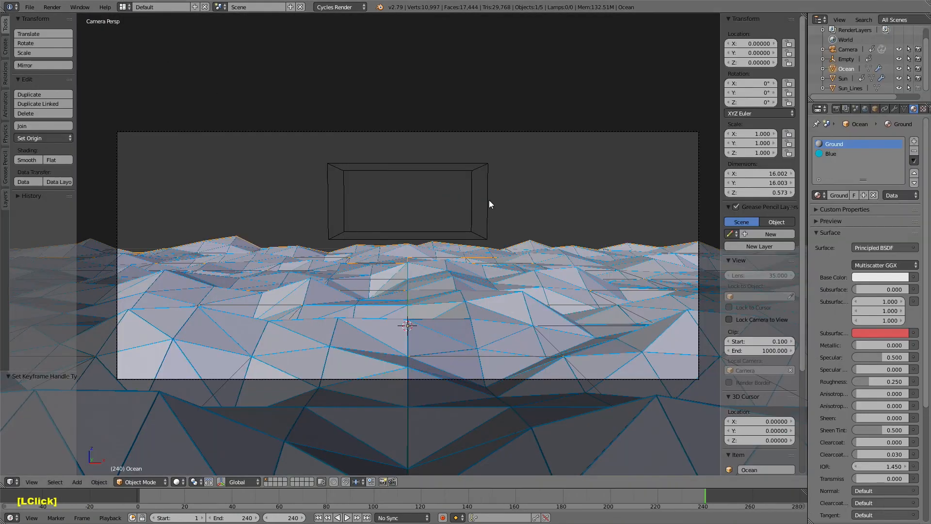
- Switch to the Compositing screen layout and return the timeline to frame 1
left_click(124, 6)
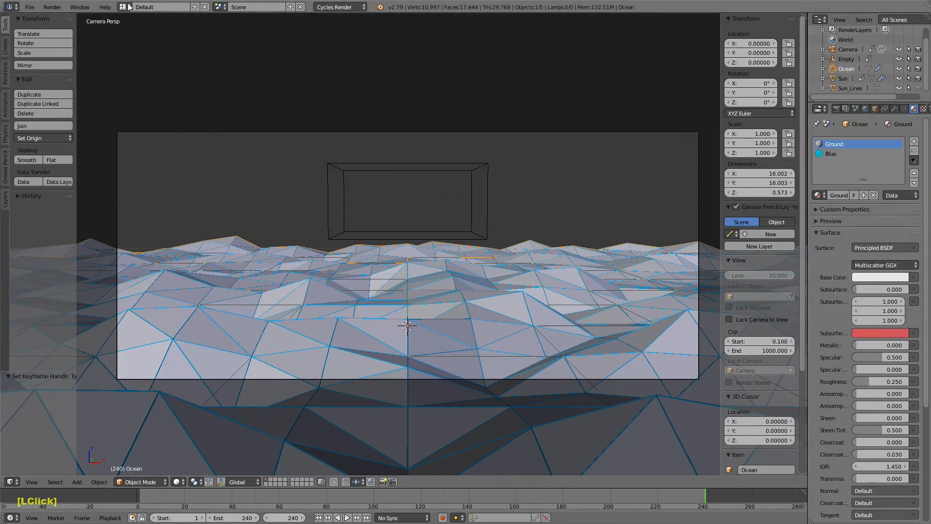
left_click(141, 40)
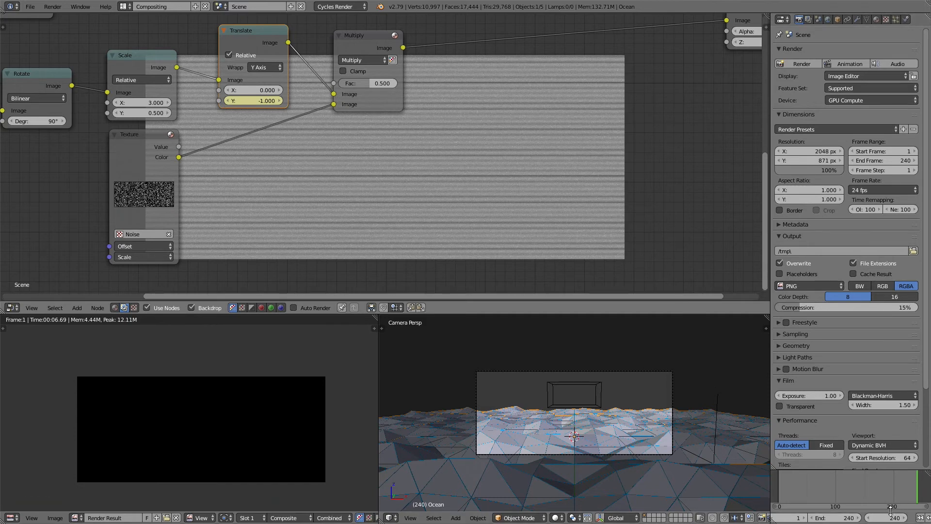
type("1")
key("Return")
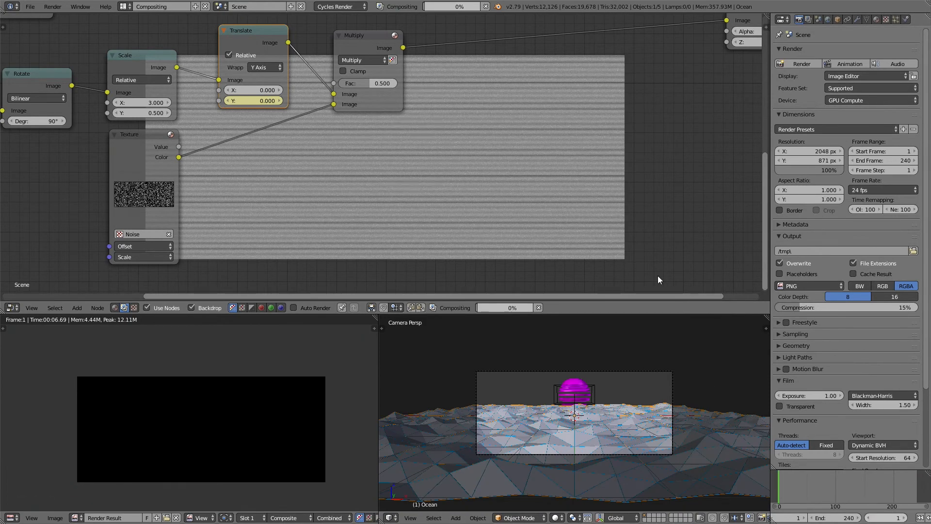
- Move the Viewer and Composite nodes farther from the Multiply and Lens Distortion nodes to free space between them
scroll(435, 246, "down", 2)
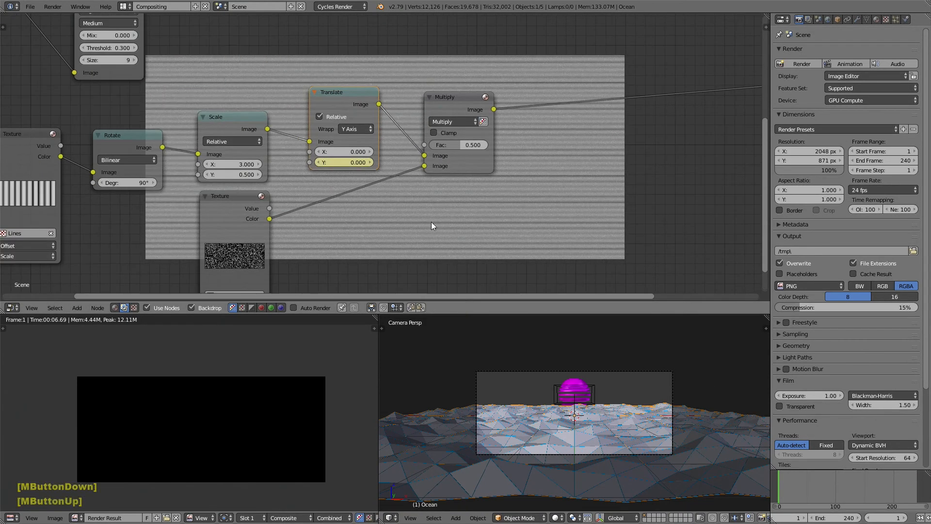
scroll(431, 222, "down", 3)
scroll(431, 224, "down", 1)
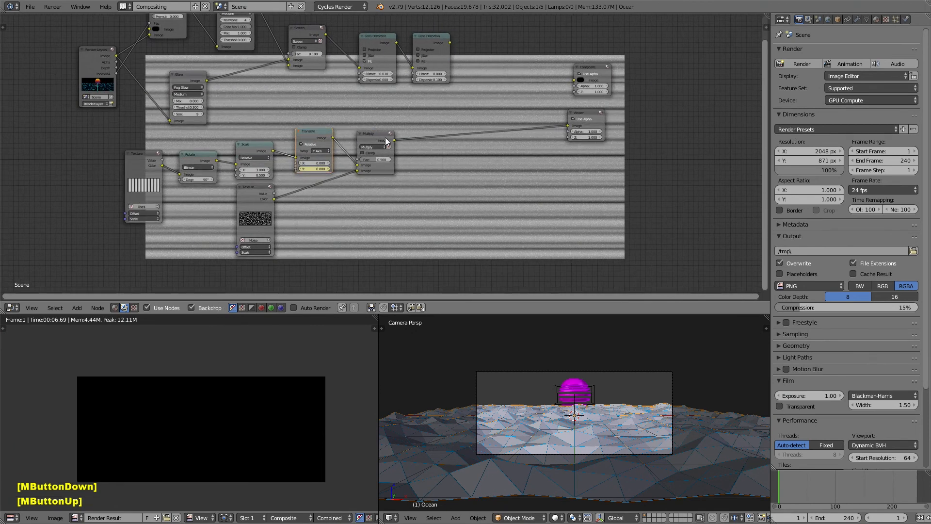
left_click_drag(371, 133, 387, 137)
middle_click_drag(432, 132, 387, 148)
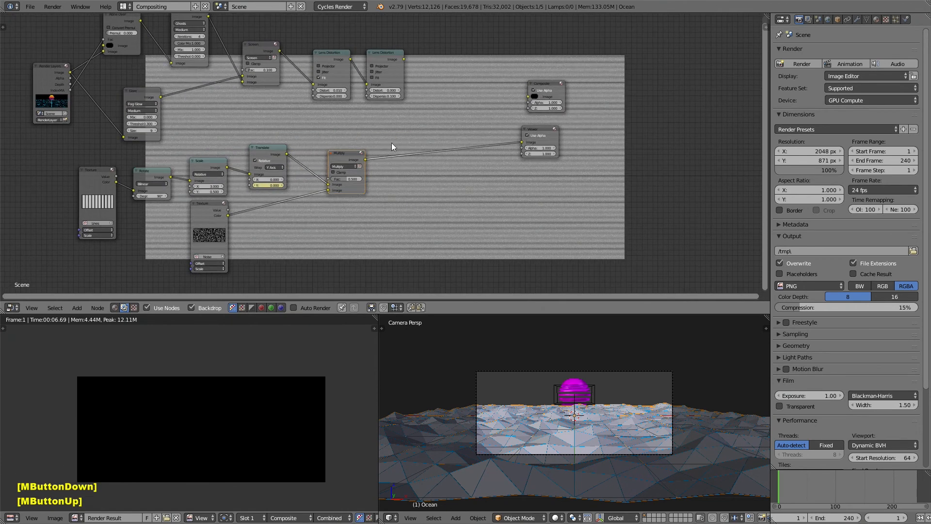
key("shift+a")
mouse_move(406, 146)
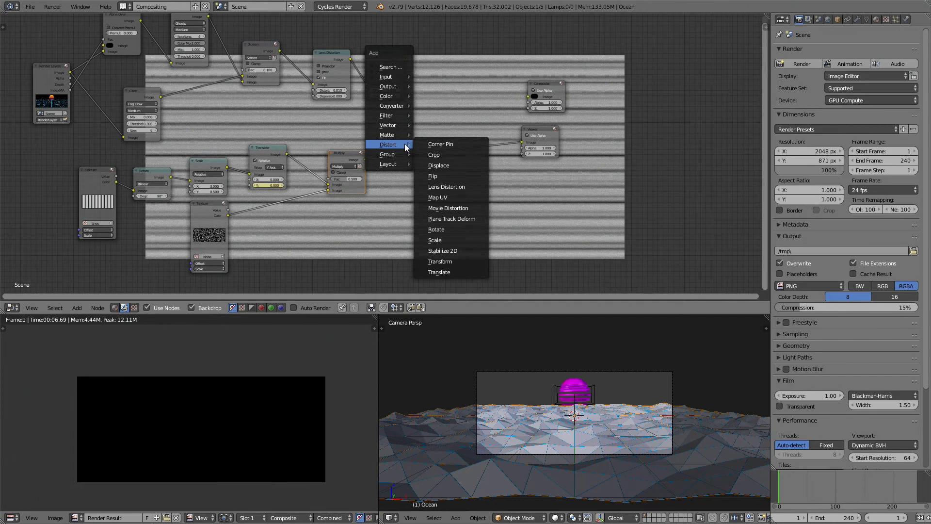
scroll(412, 163, "up", 4)
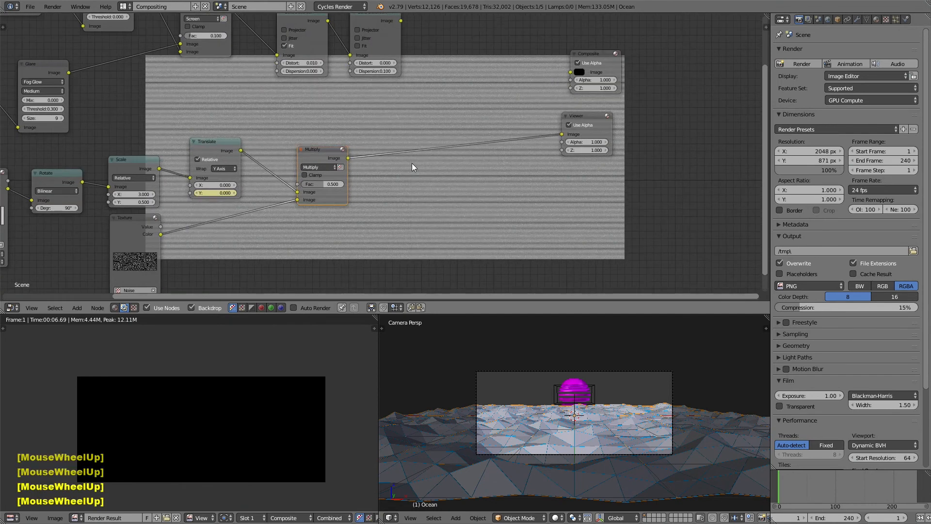
middle_click_drag(412, 163, 364, 202, "shift")
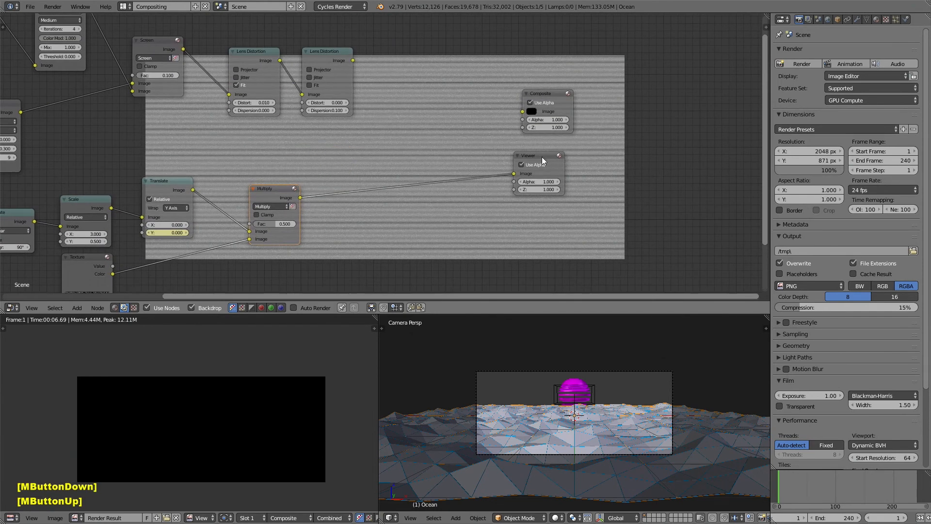
left_click_drag(548, 159, 632, 180)
left_click_drag(534, 93, 631, 95)
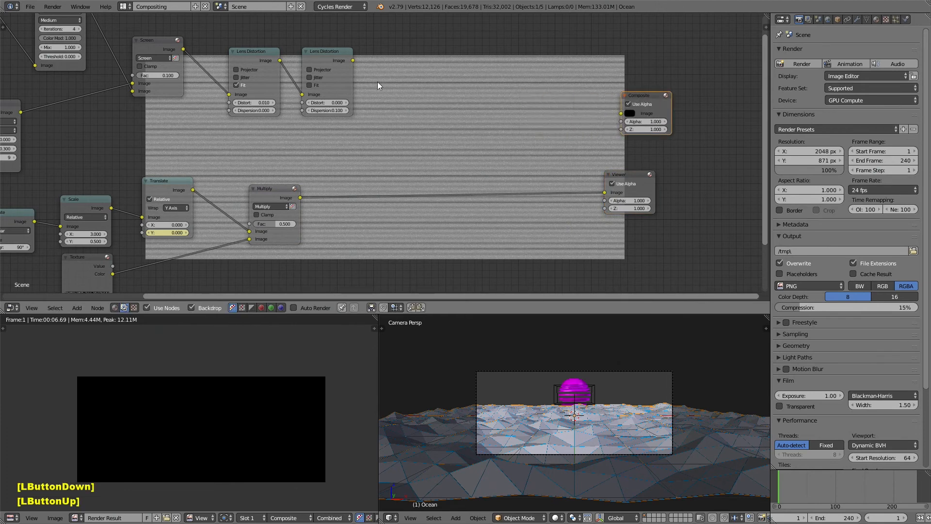
- Add a Mix node and feed it the second Lens Distortion output first and the Multiply output second
key("shift+a")
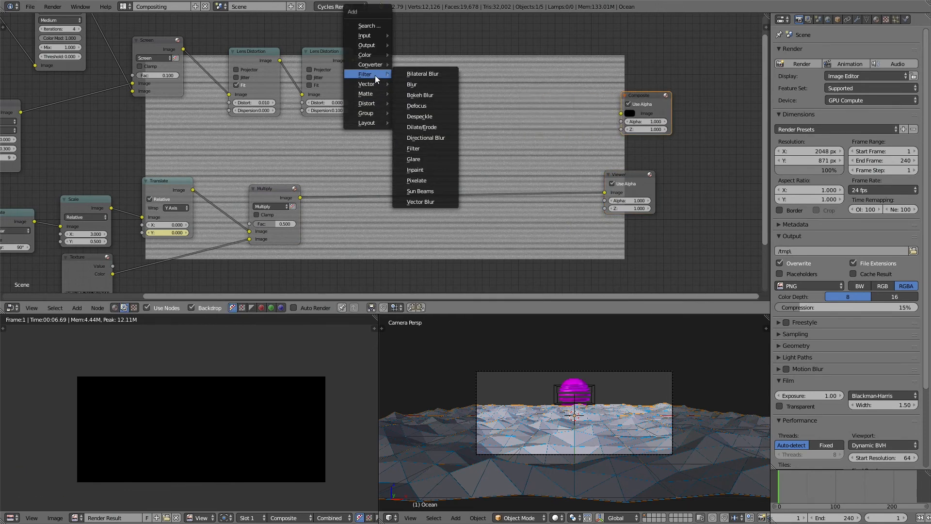
left_click(368, 52)
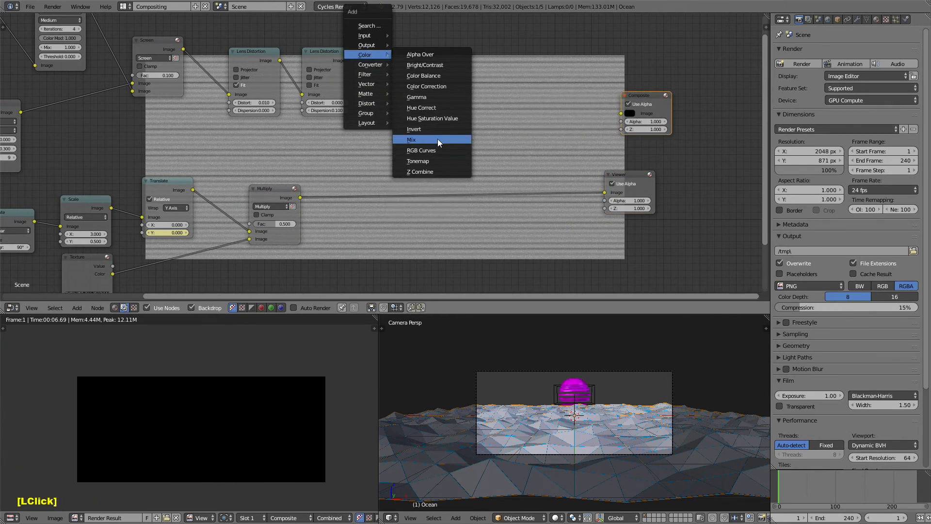
left_click(432, 139)
left_click(445, 89)
left_click_drag(353, 60, 457, 135)
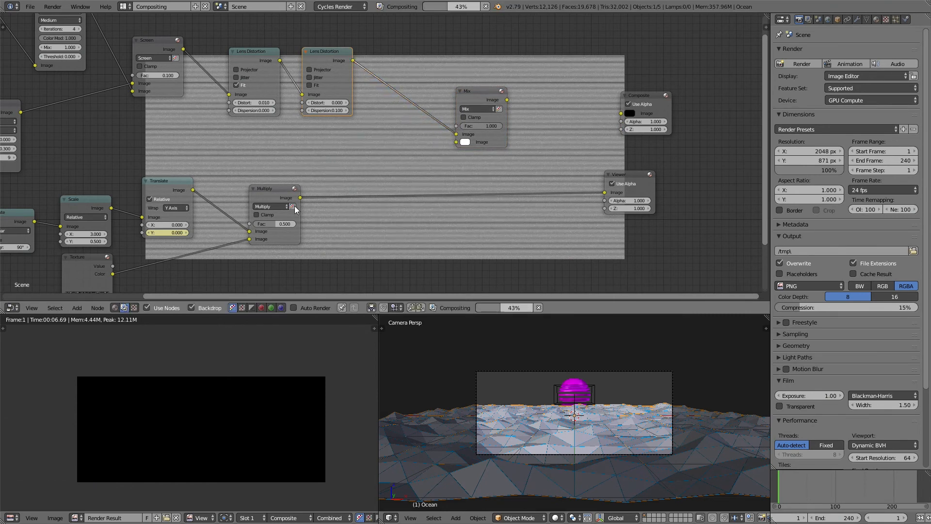
left_click_drag(301, 196, 461, 141)
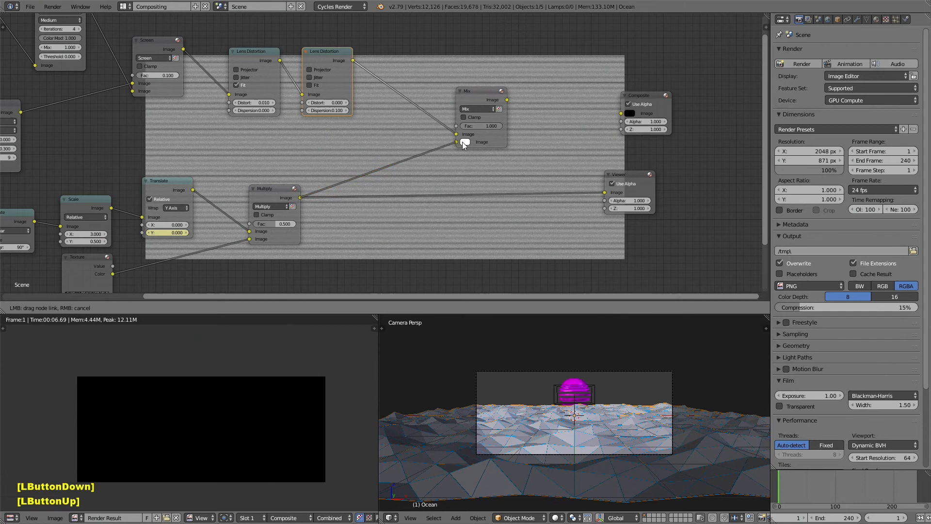
- Preview the new Mix node in the Viewer, change its blend type to Screen and set its Fac to 0.15
left_click(471, 100, "ctrl+shift")
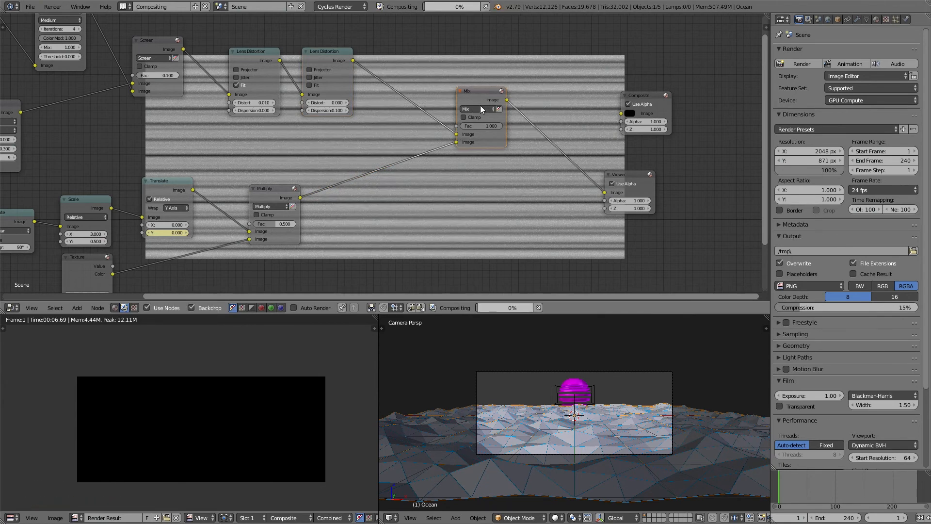
left_click(480, 108)
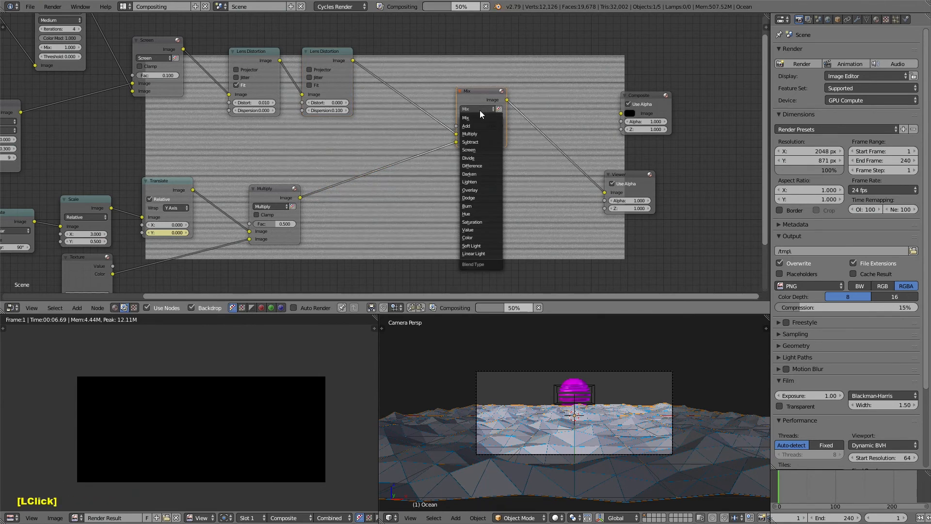
left_click(480, 148)
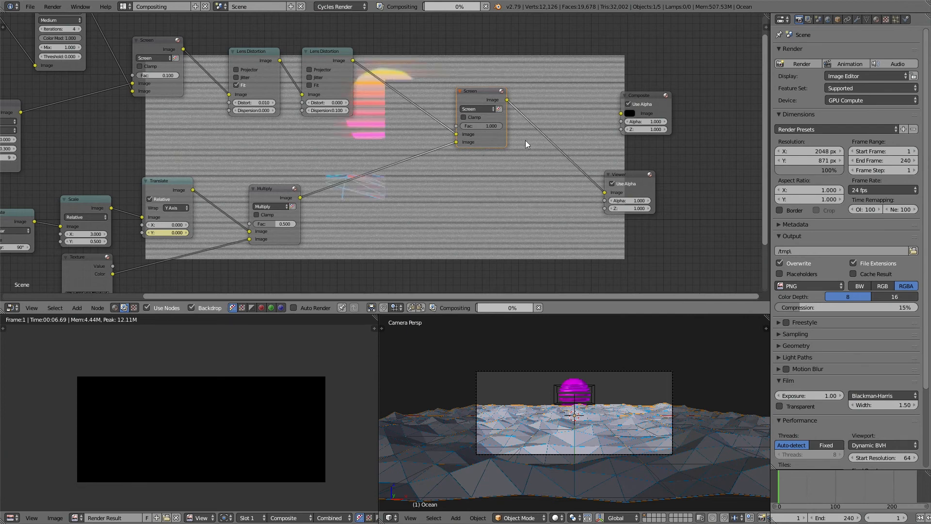
left_click(482, 125)
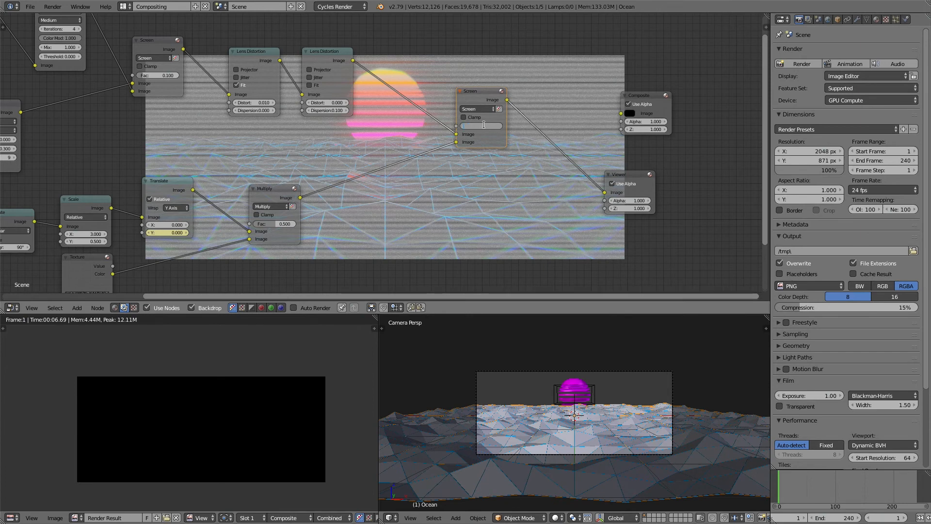
type(".15")
key("Return")
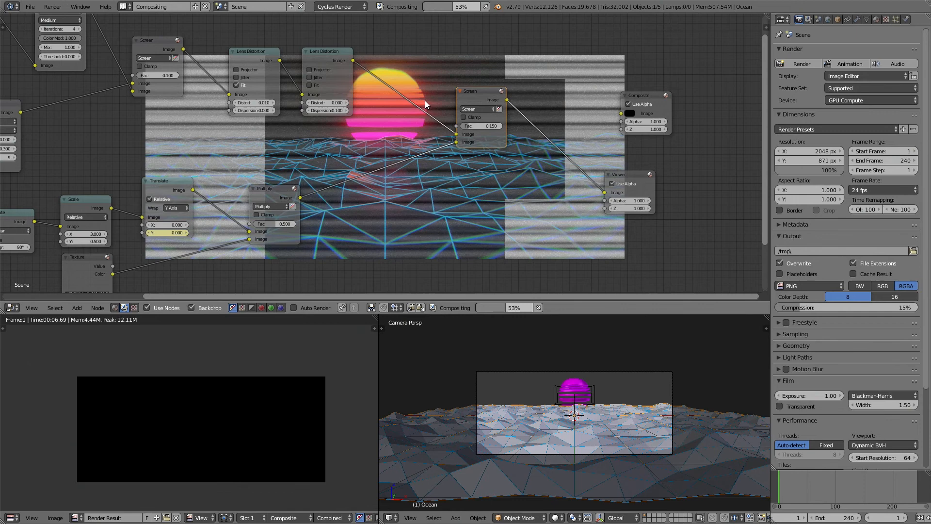
- Move the Viewer node farther out and insert a ColorRamp node between the Multiply node and the overlay Screen node
middle_click_drag(632, 148, 519, 172)
left_click_drag(524, 198, 566, 196)
middle_click_drag(172, 227, 284, 207)
left_click_drag(284, 209, 273, 218)
key("shift+a")
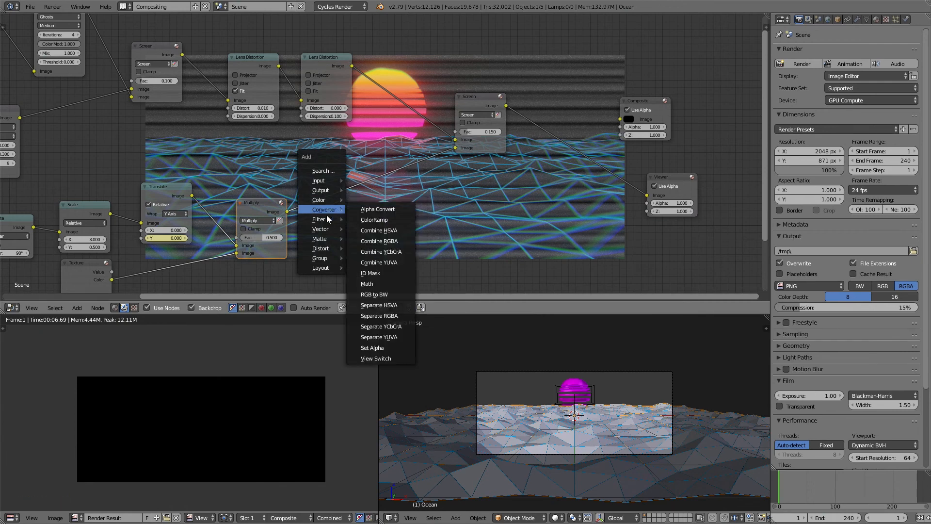
left_click(327, 210)
left_click(377, 219)
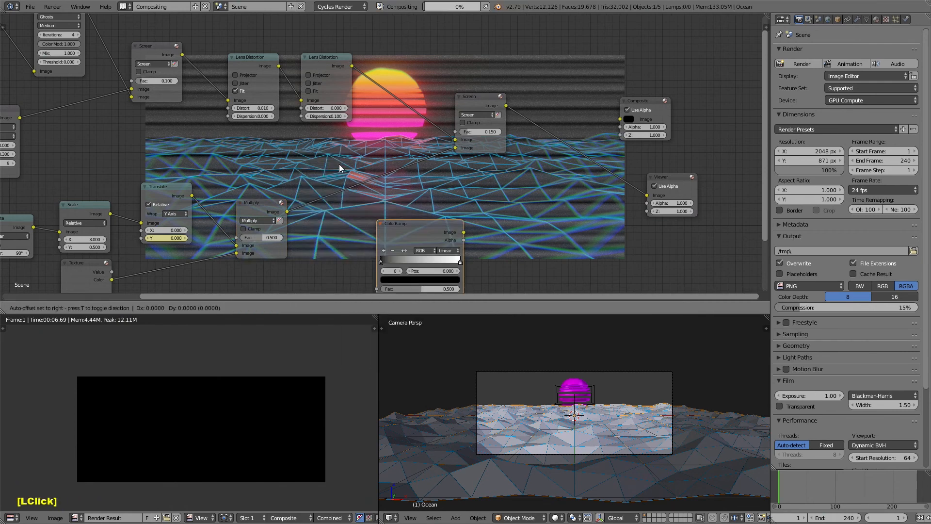
left_click(350, 160)
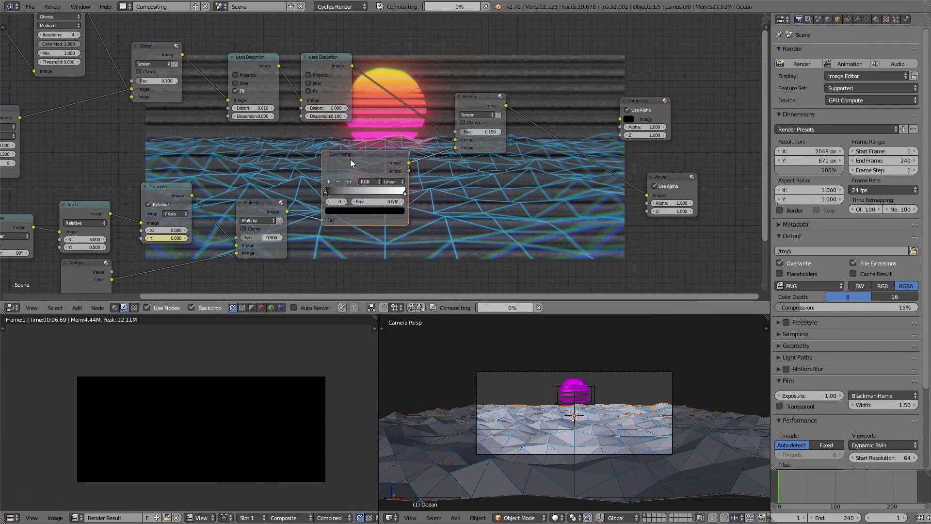
- Darken the ColorRamp's white stop to grey by lowering its HSV Value
left_click(405, 192)
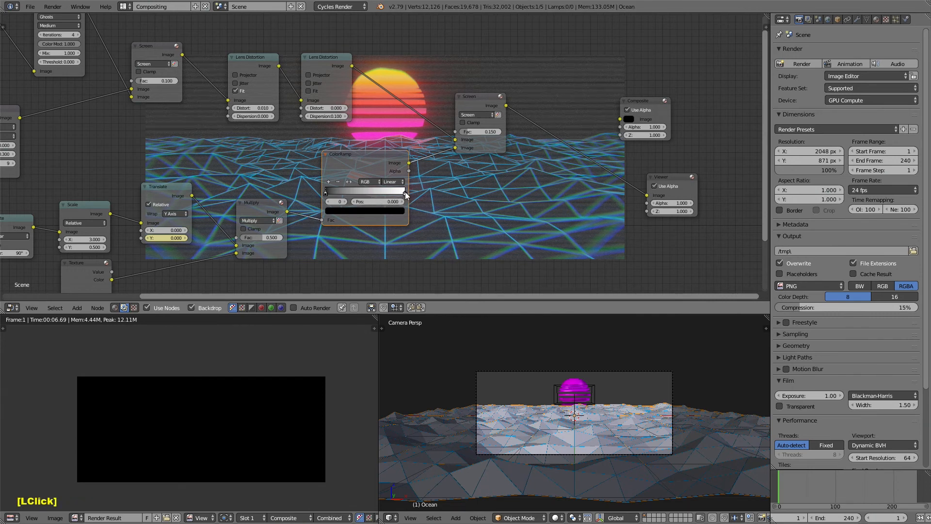
left_click(374, 214)
left_click(355, 192)
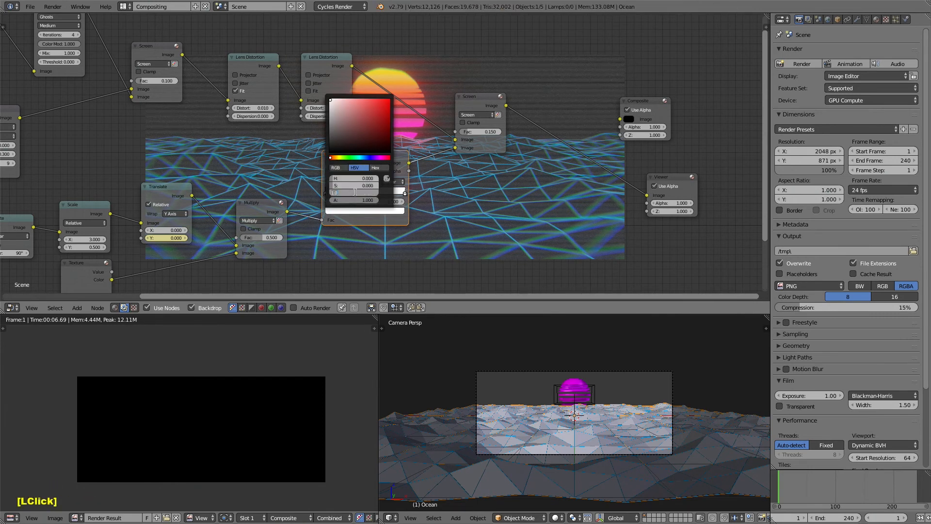
key("Return")
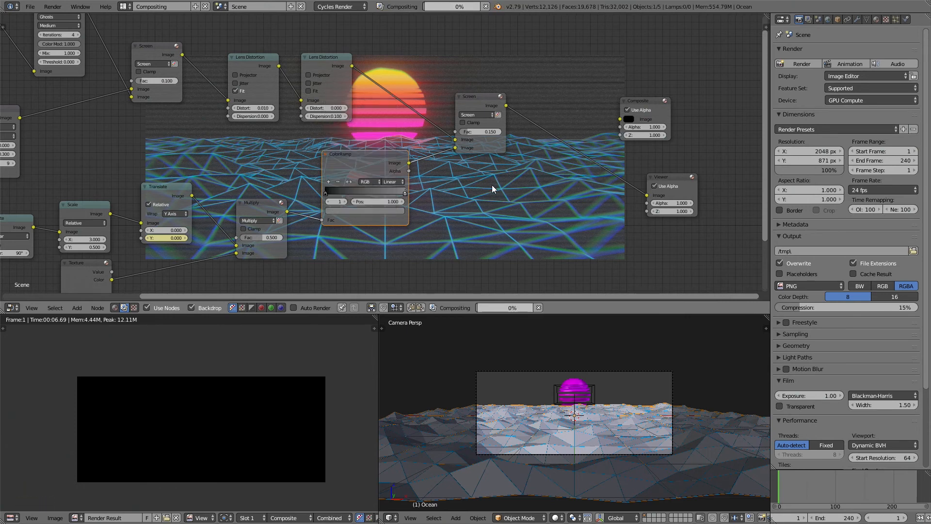
- Connect the overlay Screen node's output to the Composite node and check the render result in a maximized, fitted image view
middle_click_drag(432, 182, 308, 261)
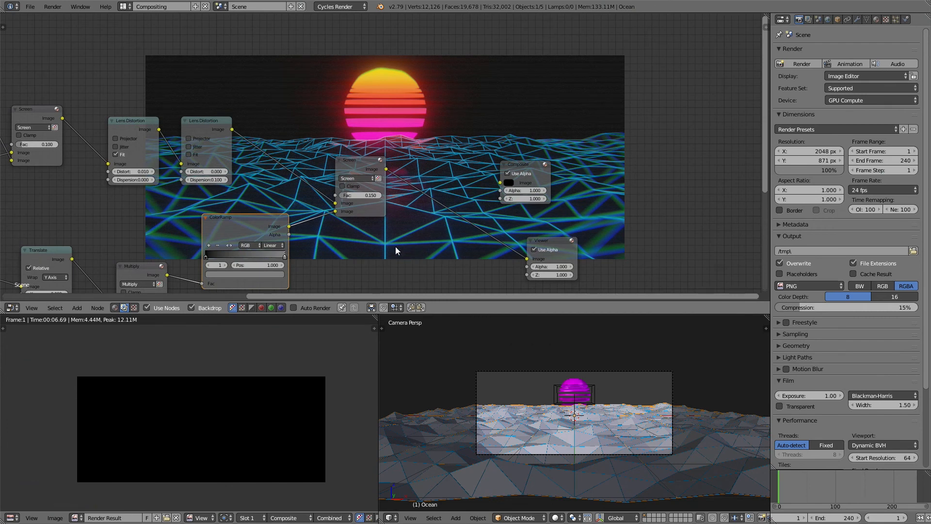
left_click_drag(387, 169, 501, 182)
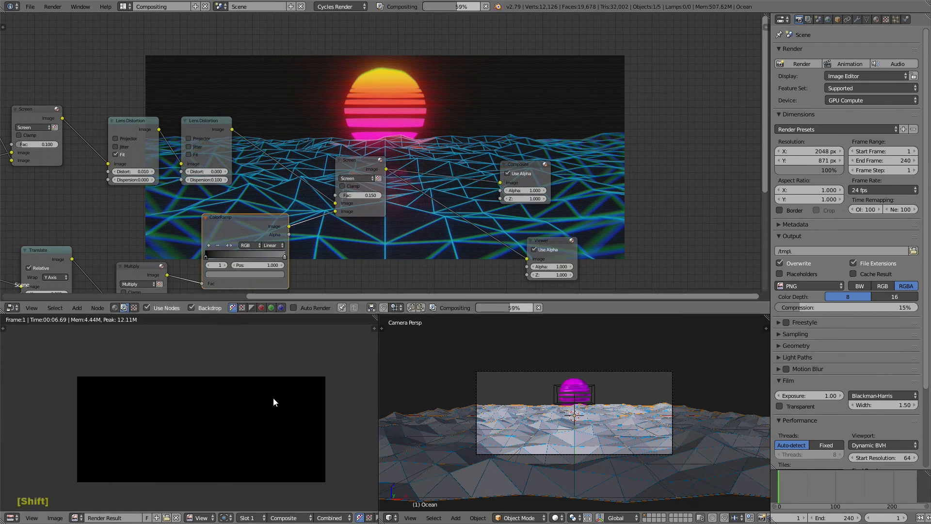
key("shift+space")
key("Home")
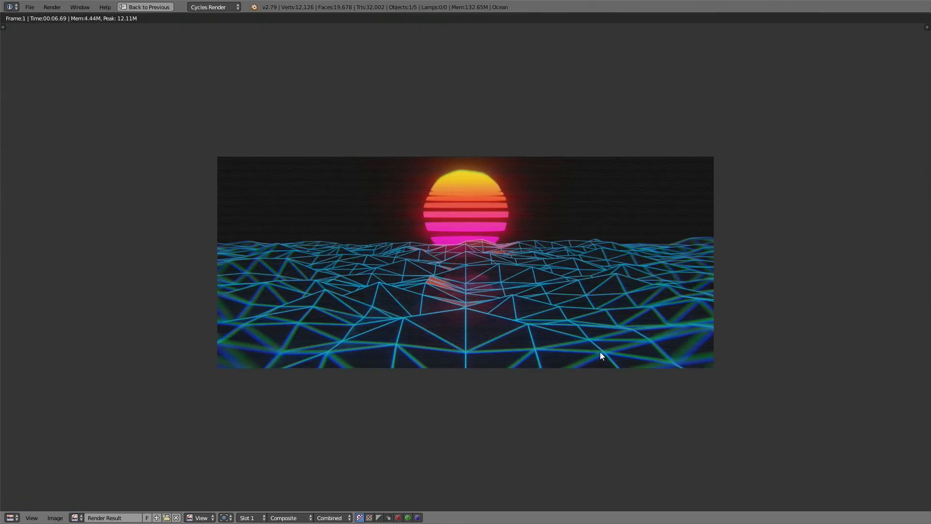
key("shift+space")
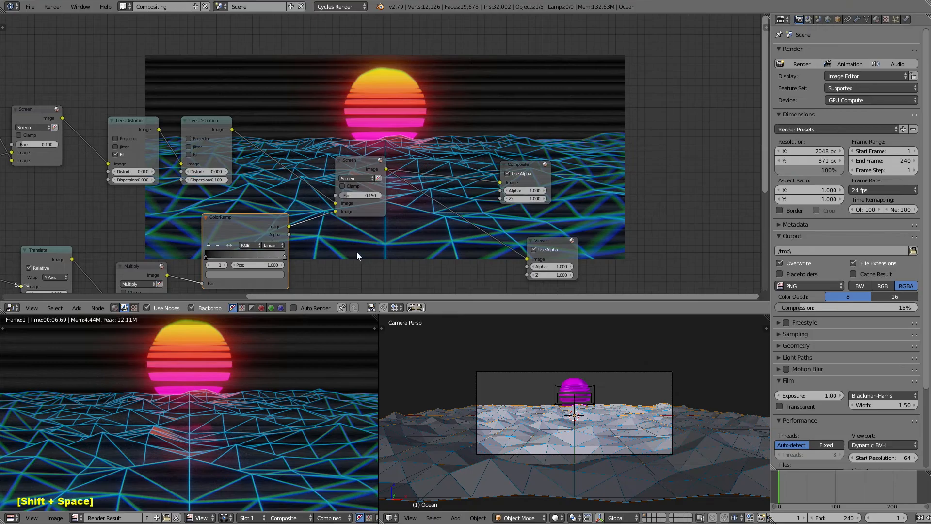
- Maximize the node editor and move the Composite, Viewer and overlay Screen nodes away from the ColorRamp to make room
key("shift+space")
middle_click_drag(329, 185, 535, 140)
middle_click_drag(539, 244, 462, 241)
middle_click_drag(757, 236, 551, 229)
left_click_drag(551, 233, 746, 217)
left_click_drag(595, 316, 747, 292)
left_click_drag(356, 215, 517, 199)
middle_click_drag(368, 199, 486, 185)
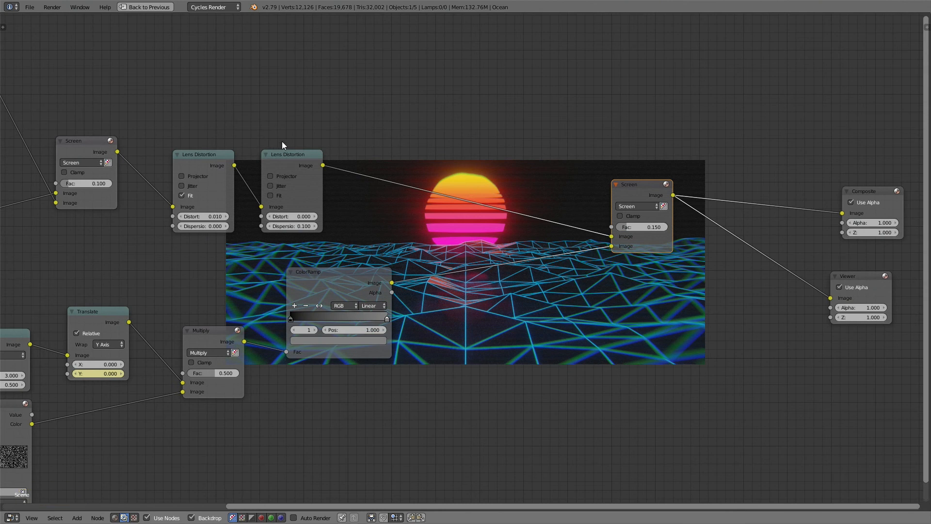
- Duplicate the second Lens Distortion node and insert the copy between the ColorRamp and the overlay Screen node
left_click(292, 154)
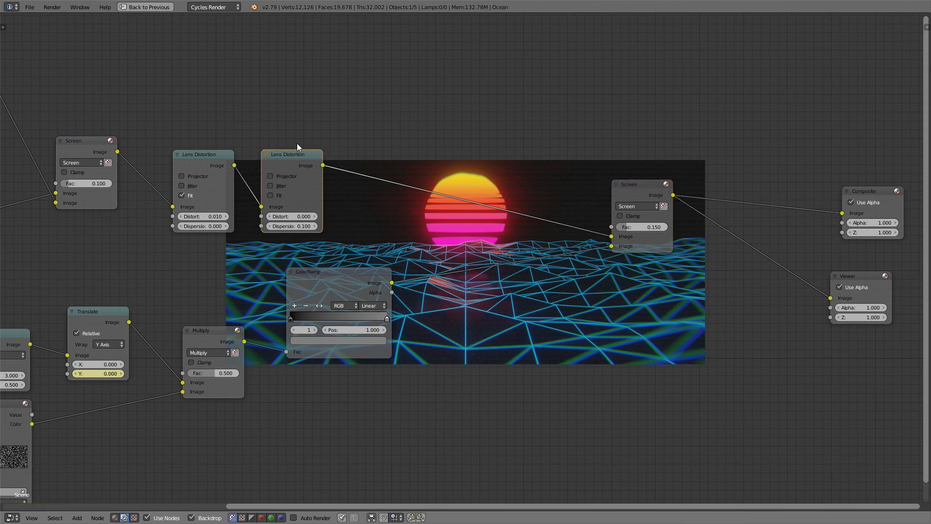
key("shift+d")
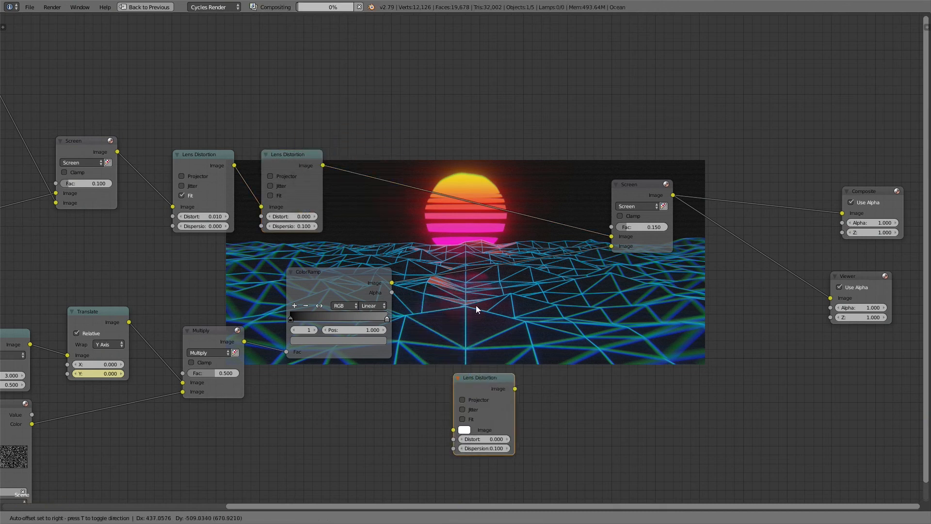
left_click(482, 231)
- Set the duplicated Lens Distortion node's Dispersion to 0 and its Distort to 0.02
left_click(470, 324)
type("0")
key("Return")
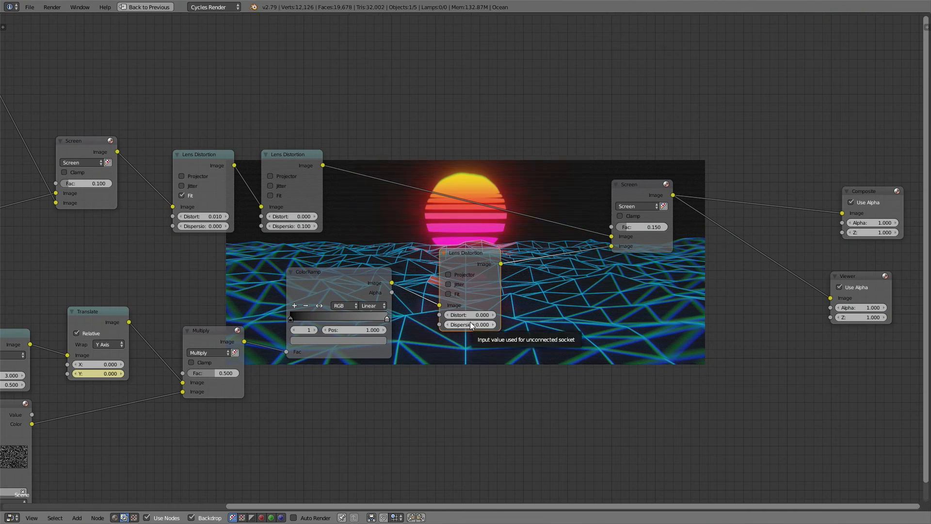
left_click(471, 314)
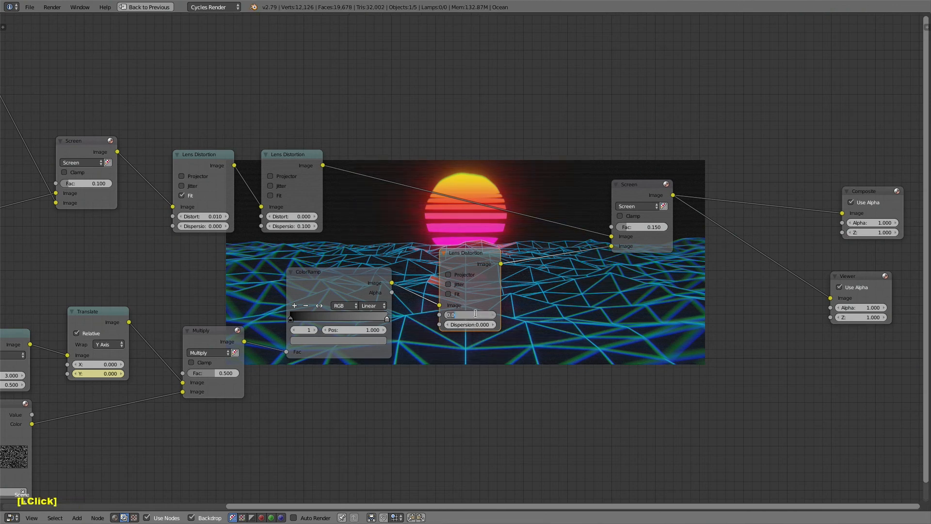
type(".02")
key("Return")
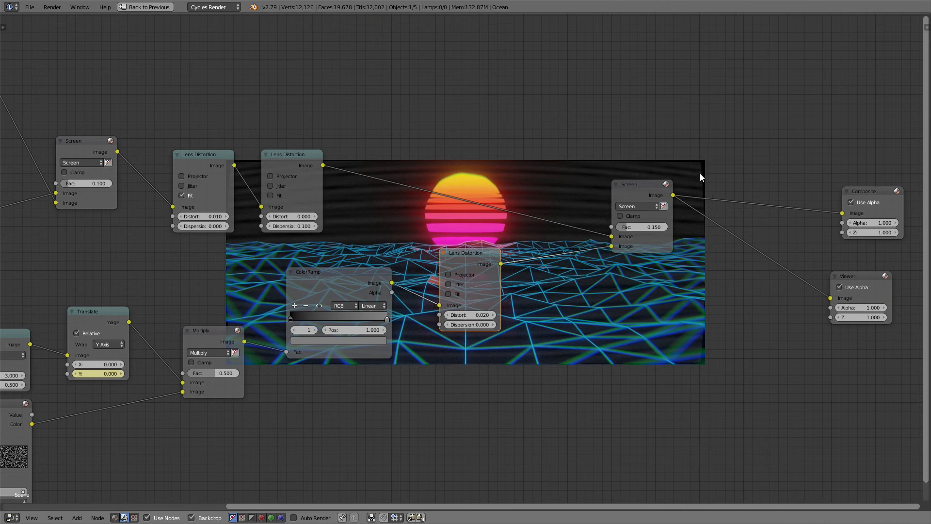
- Enable Fit on the overlay's Lens Distortion node and compare the overlay before and after it, returning the Viewer to the final Screen node
left_click(448, 294)
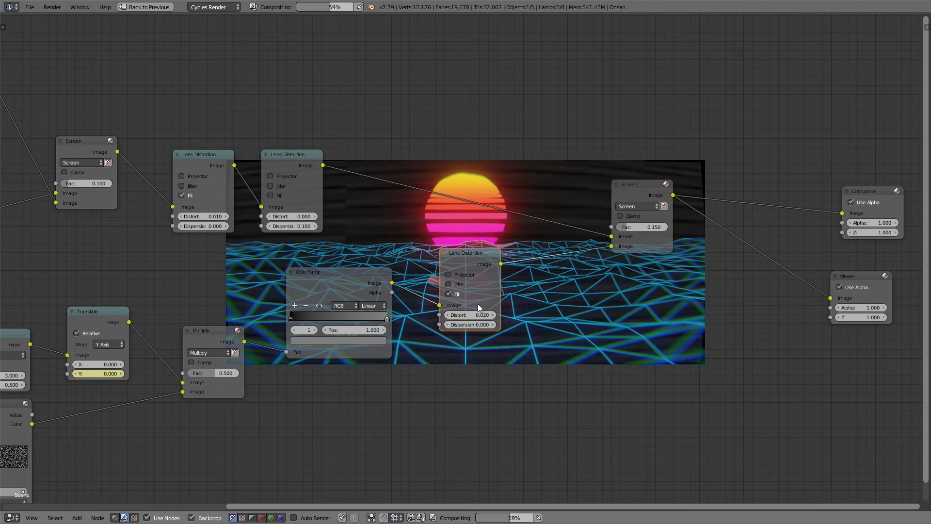
left_click(339, 278, "ctrl+shift")
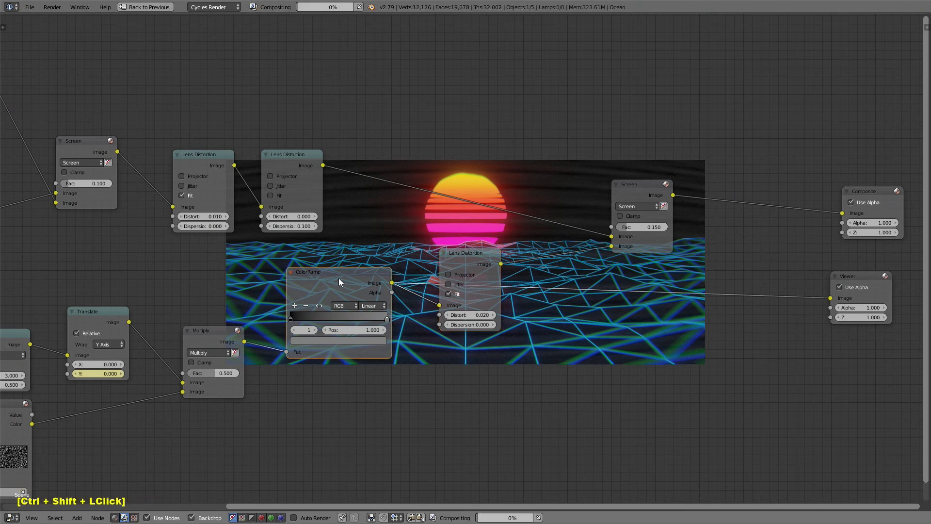
left_click(456, 255, "ctrl+shift")
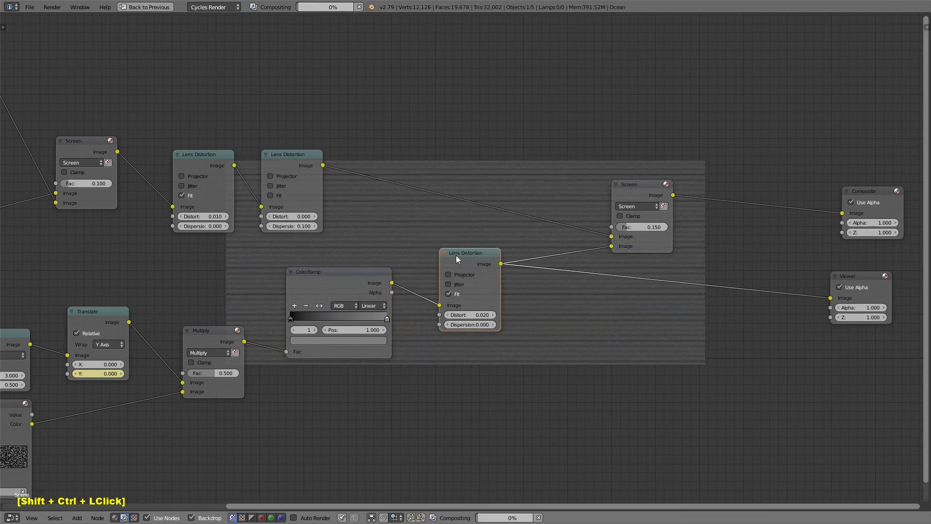
left_click(350, 279, "ctrl+shift")
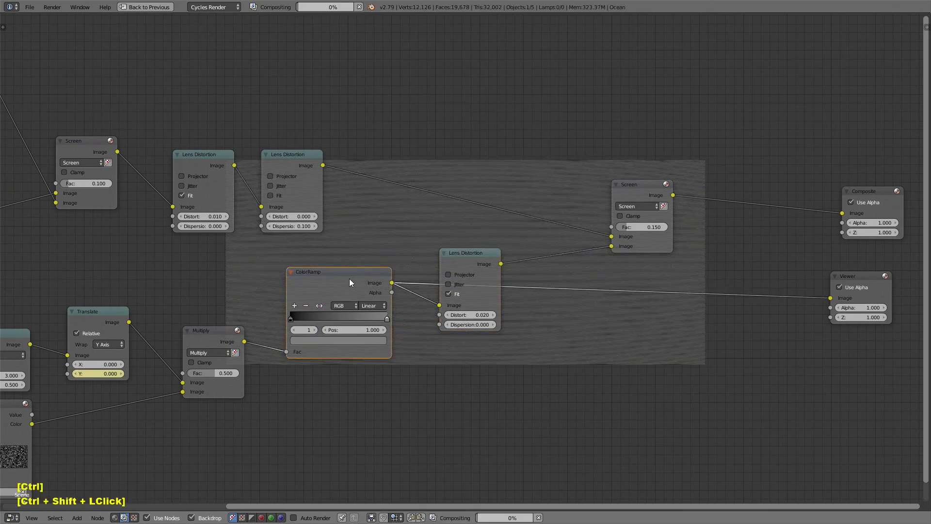
left_click(468, 259, "ctrl+shift")
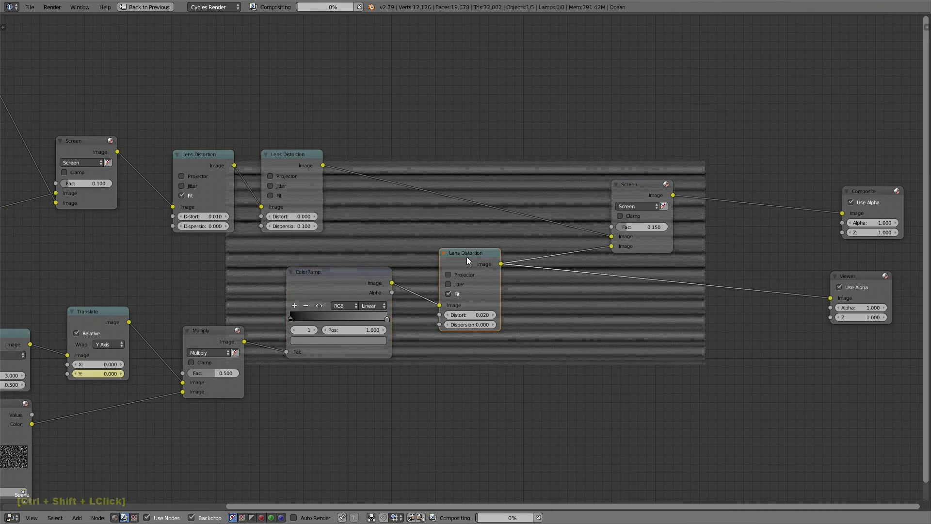
left_click(635, 185, "ctrl+shift")
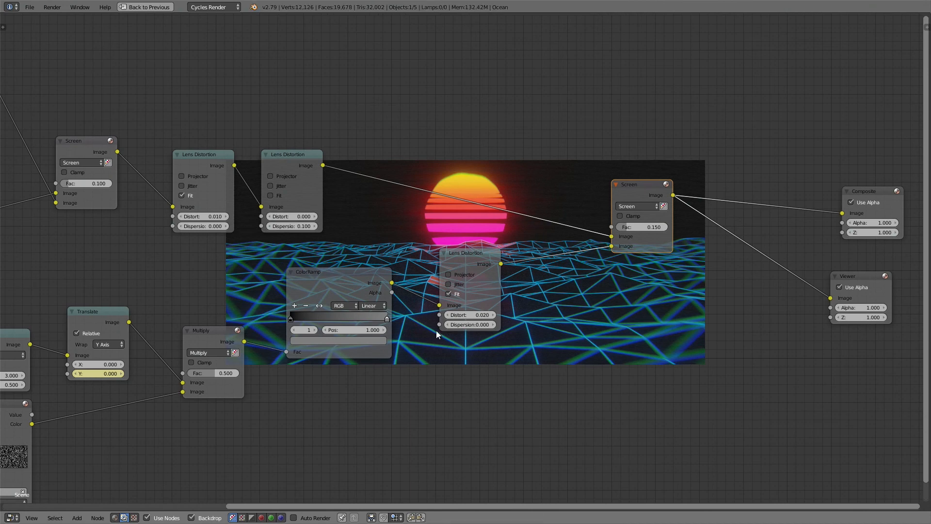
- Move the glare Screen node and the main chain's two Lens Distortion nodes up, away from the overlay nodes
scroll(299, 331, "down", 2)
middle_click_drag(300, 331, 489, 319)
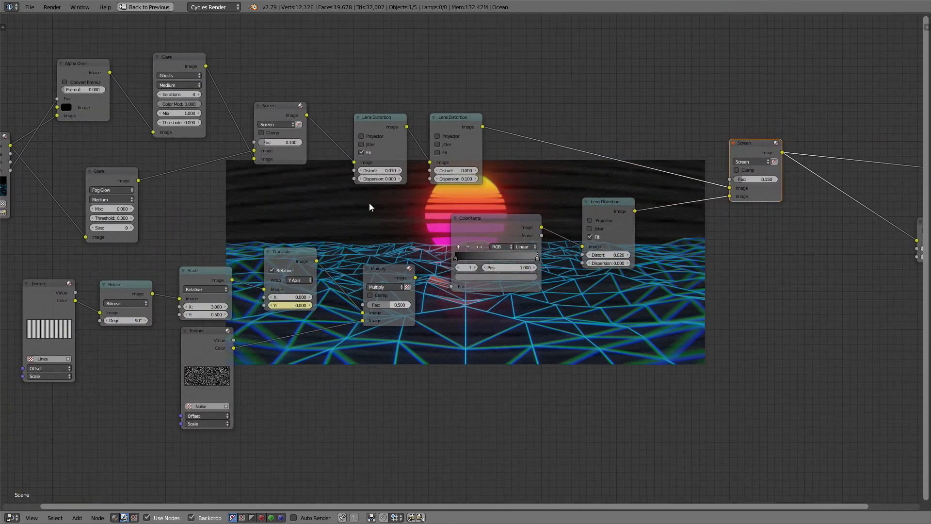
left_click_drag(272, 111, 272, 68)
left_click_drag(377, 119, 369, 66)
left_click_drag(456, 117, 444, 54)
middle_click_drag(668, 288, 529, 194)
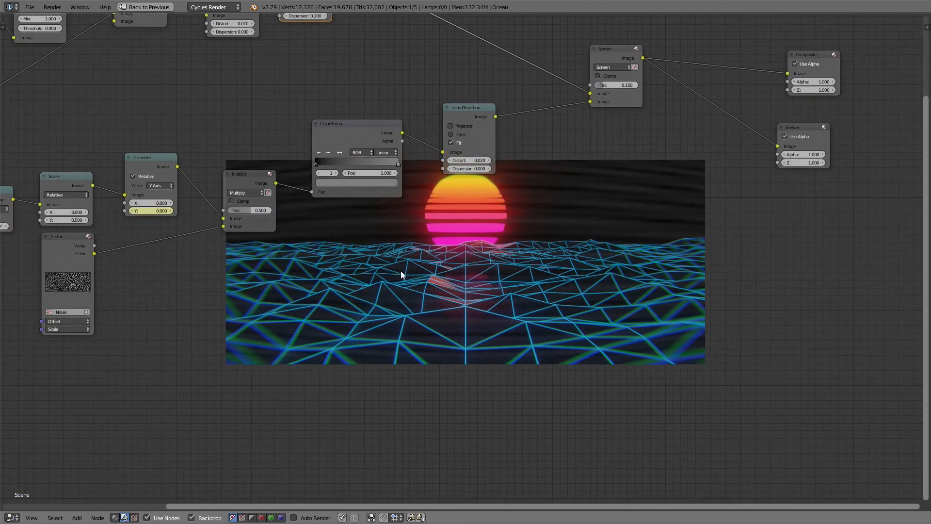
middle_click_drag(498, 288, 543, 364)
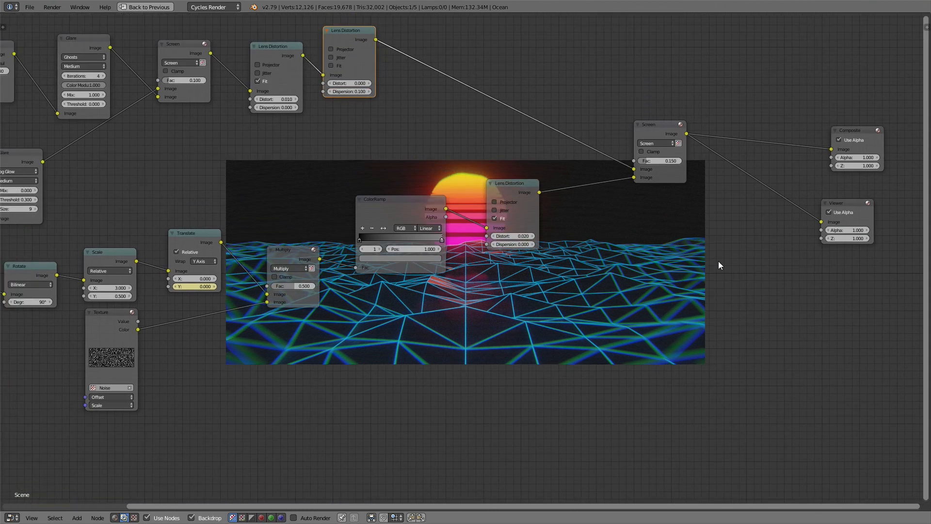
left_click_drag(340, 37, 349, 43)
- Move the Fog Glow Glare, overlay Screen, Composite and Viewer nodes higher to tidy the layout
middle_click_drag(176, 347, 241, 339)
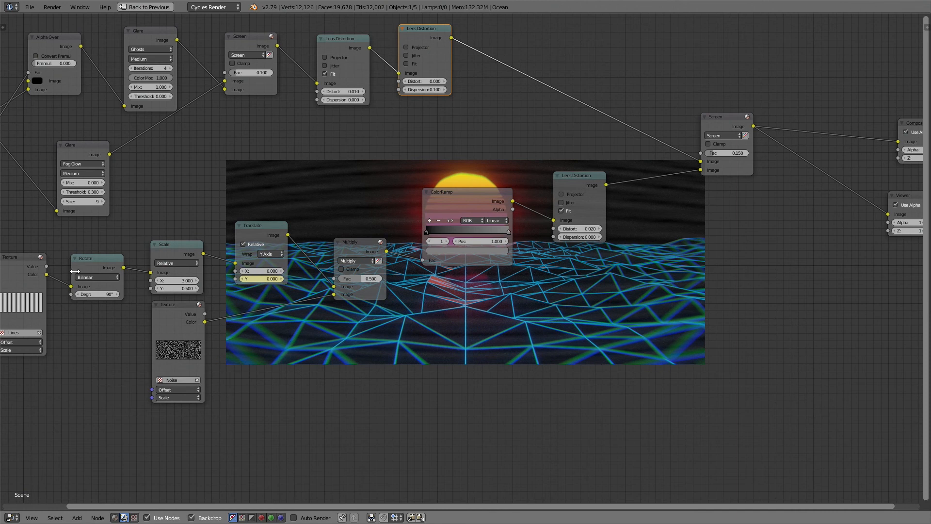
middle_click_drag(514, 408, 576, 413)
left_click_drag(141, 150, 132, 122)
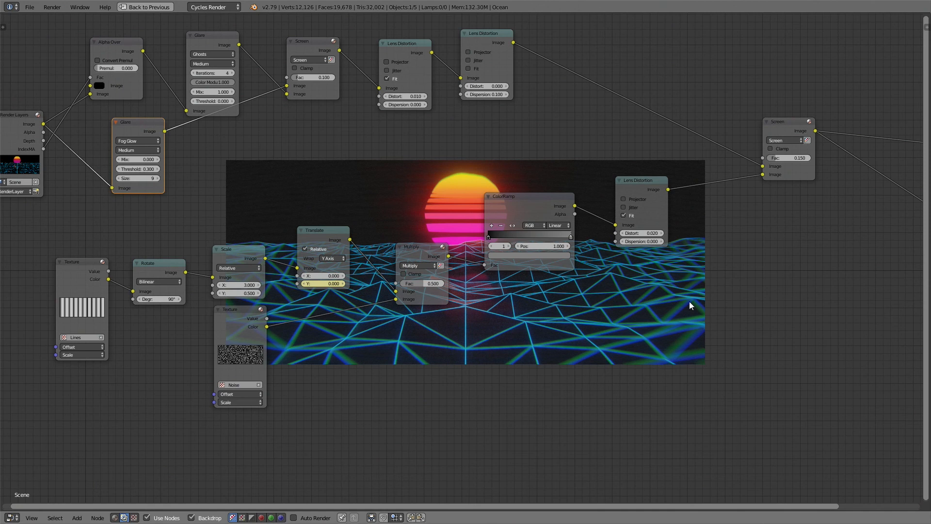
left_click_drag(770, 125, 737, 96)
middle_click_drag(736, 96, 536, 142)
left_click_drag(792, 189, 753, 102)
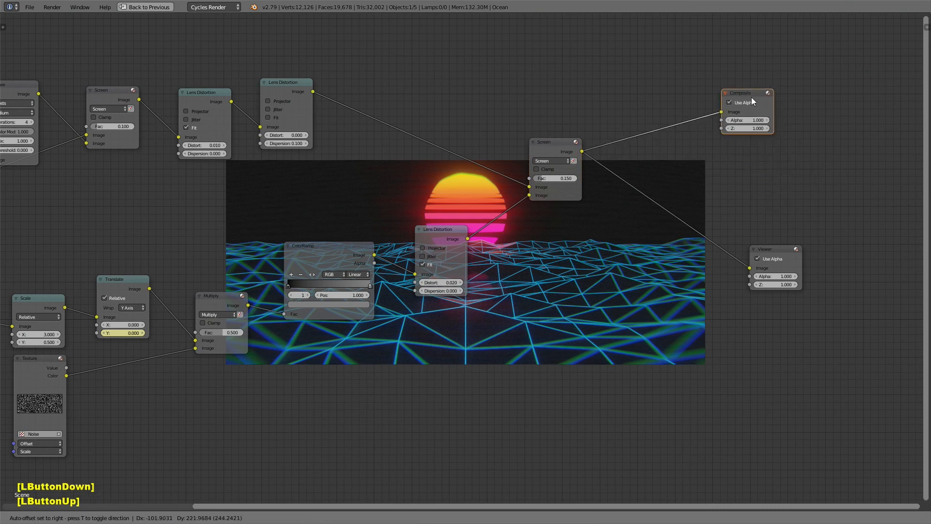
left_click_drag(781, 250, 747, 182)
left_click(746, 181)
- Duplicate the overlay's Lens Distortion node below the main chain, disable Fit, set Distort to 1, and send it to the Viewer
middle_click_drag(604, 179, 257, 212)
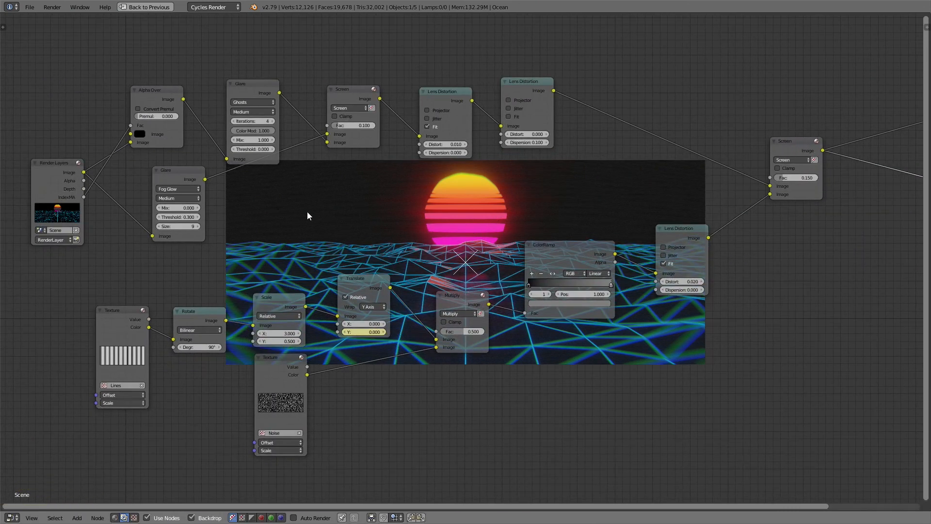
left_click(678, 232)
key("shift+d")
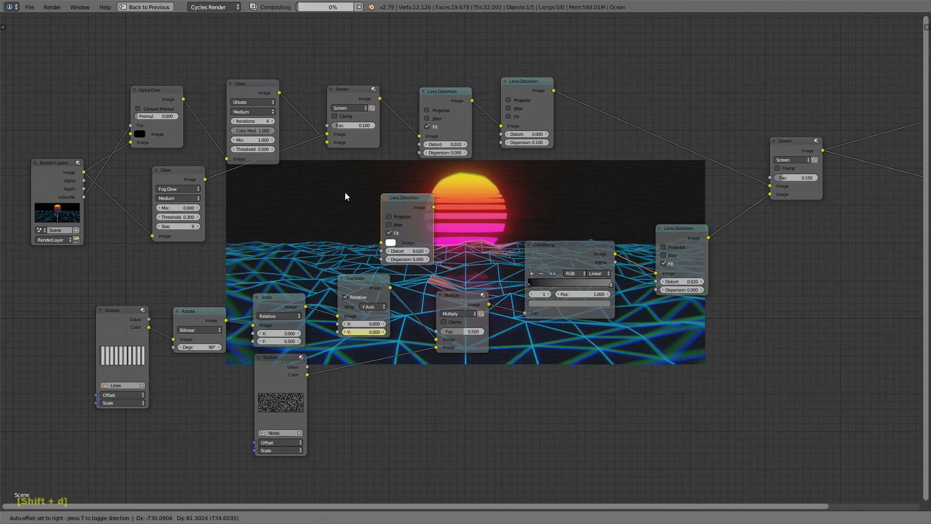
left_click(333, 184)
left_click(319, 214)
left_click(348, 232)
type("1")
key("Return")
left_click(345, 192, "ctrl+shift")
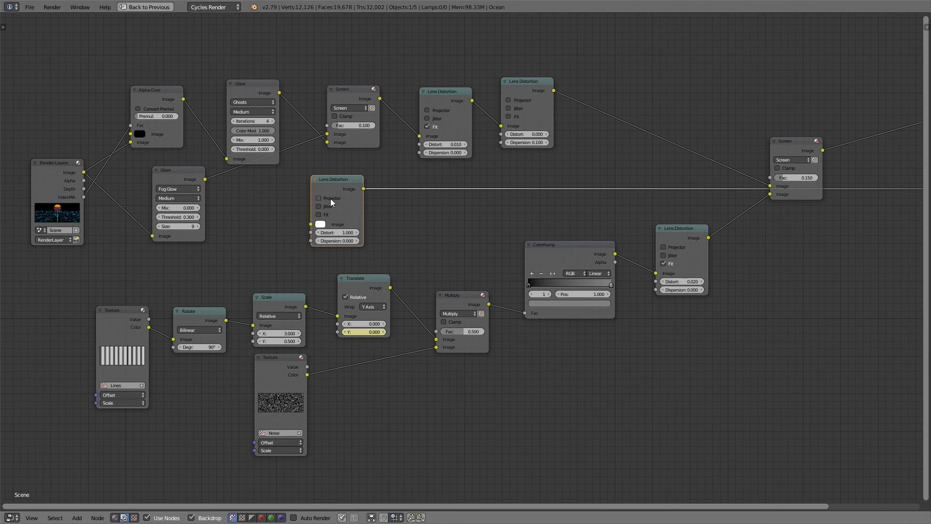
left_click(345, 192)
left_click_drag(341, 179, 324, 201)
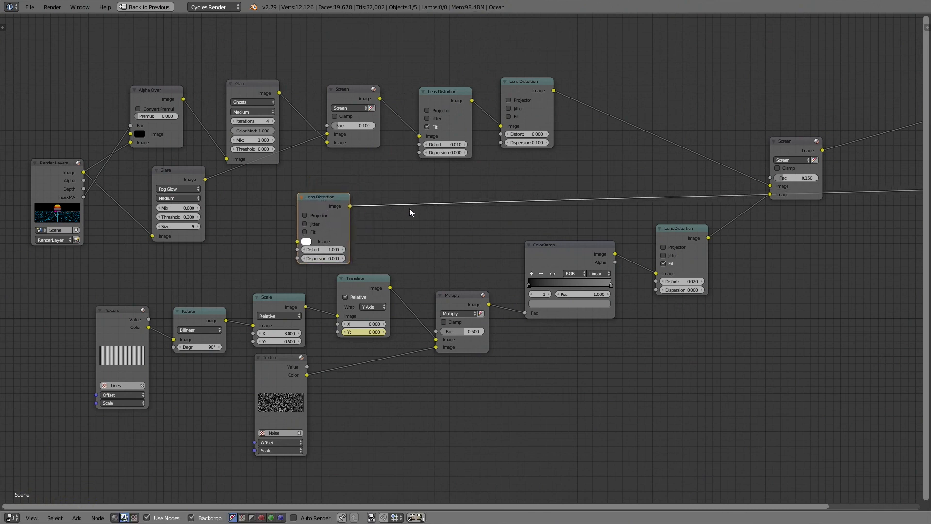
- Duplicate the overlay Screen node onto the link after the new Lens Distortion node and set its blend type to Mix
left_click(783, 139)
key("shift+d")
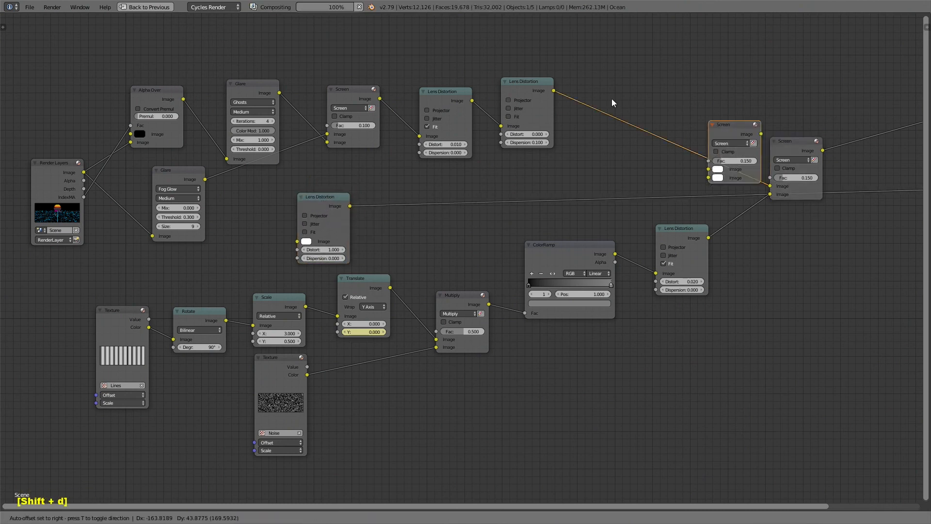
left_click(425, 191)
left_click(432, 211)
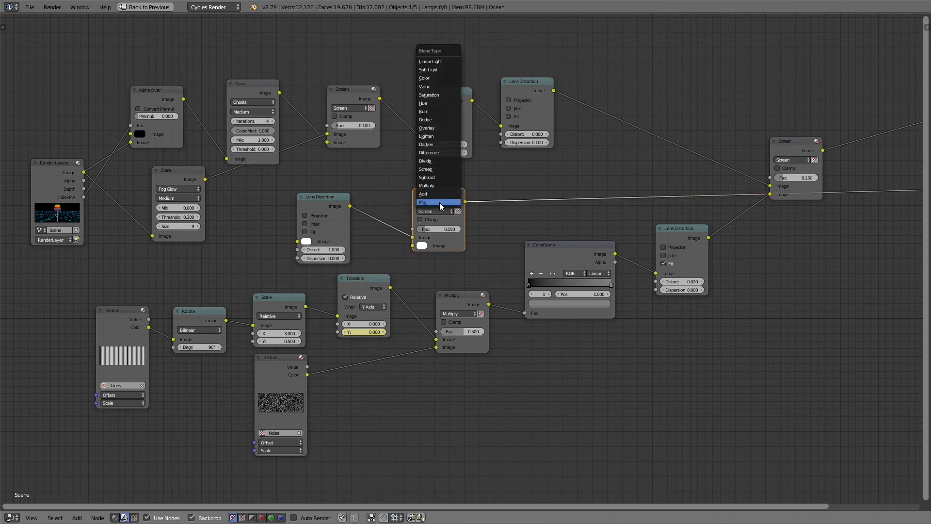
left_click(439, 202)
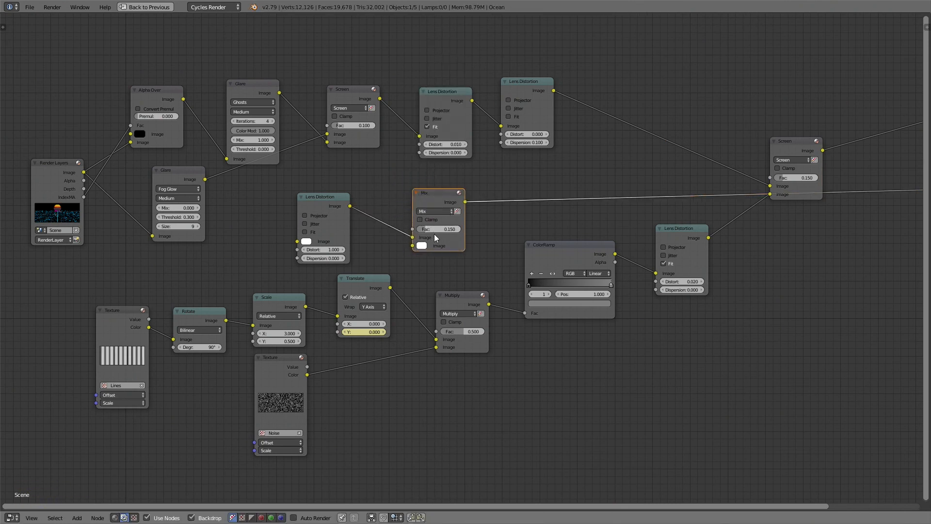
- Set the Mix node's Fac to 1 and feed it the Render Layers image first and the Lens Distortion output second
left_click_drag(435, 230, 477, 230)
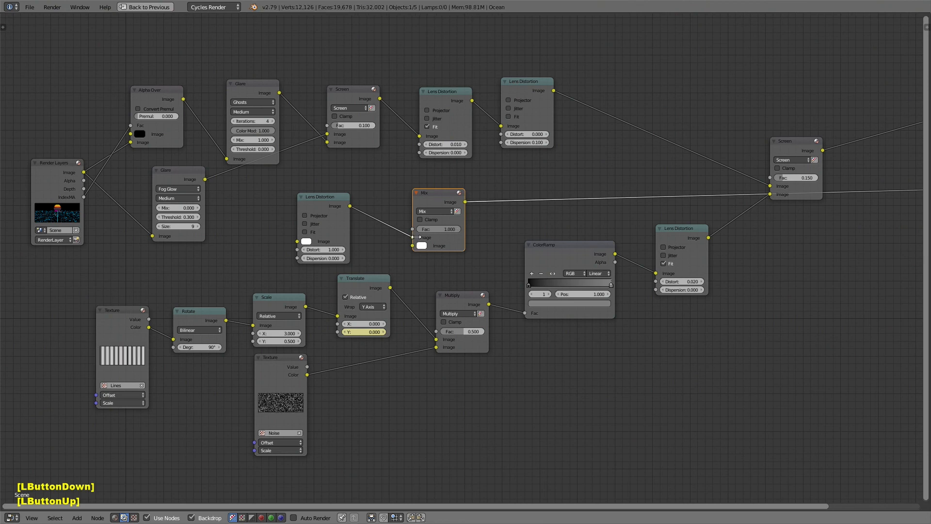
left_click_drag(412, 238, 413, 245)
left_click_drag(84, 172, 413, 237)
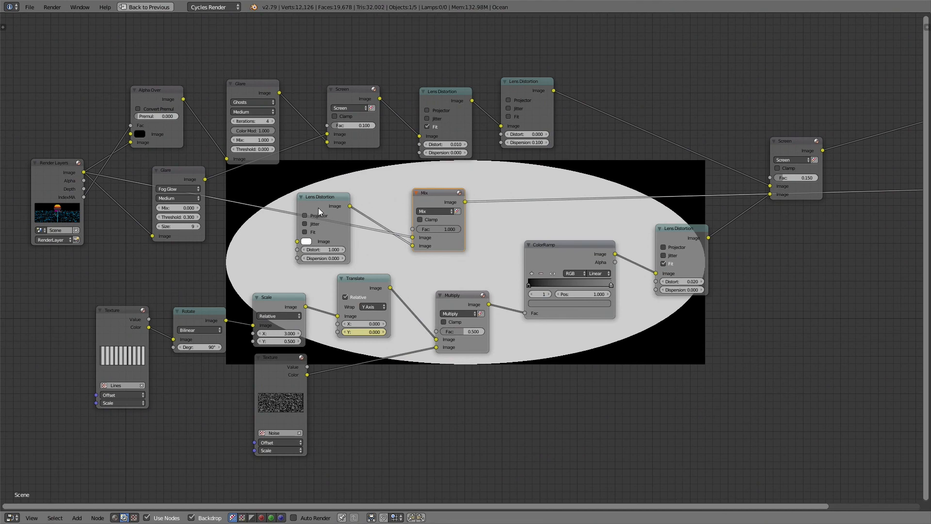
key("shift")
- Compare the white mask with the Lens Distortion node's Distort at 0 and at 1
left_click(327, 250)
type("0")
key("Return")
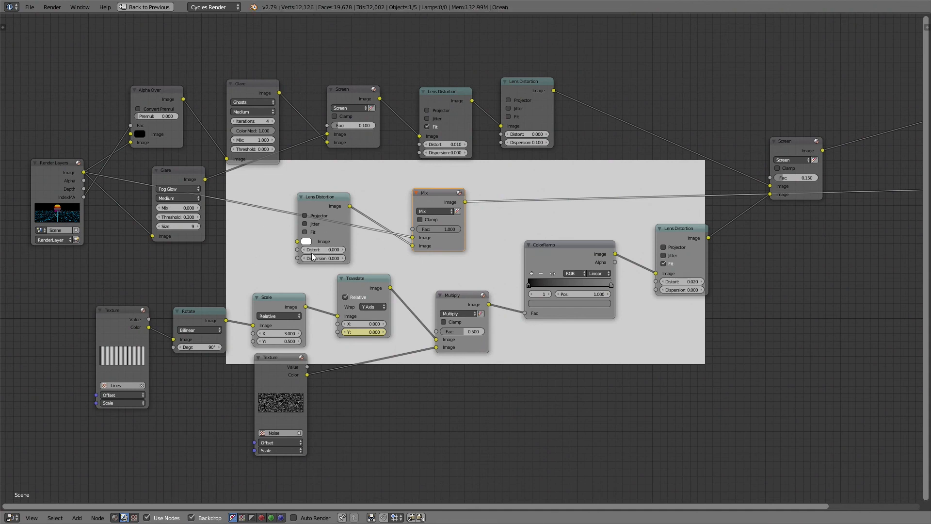
left_click_drag(314, 250, 363, 250)
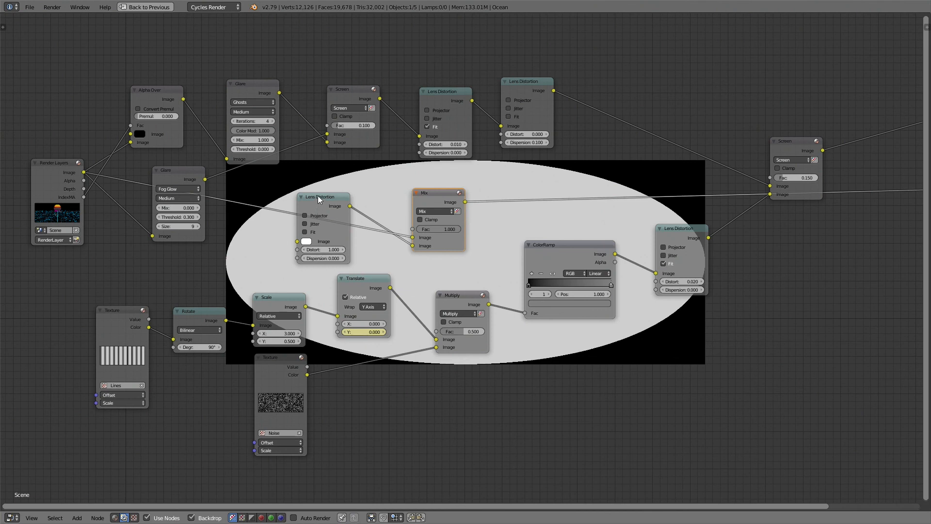
- Move the mask's Lens Distortion and Mix nodes closer to the Fog Glow Glare node to free space after them
left_click_drag(318, 196, 306, 216)
left_click_drag(438, 196, 402, 179)
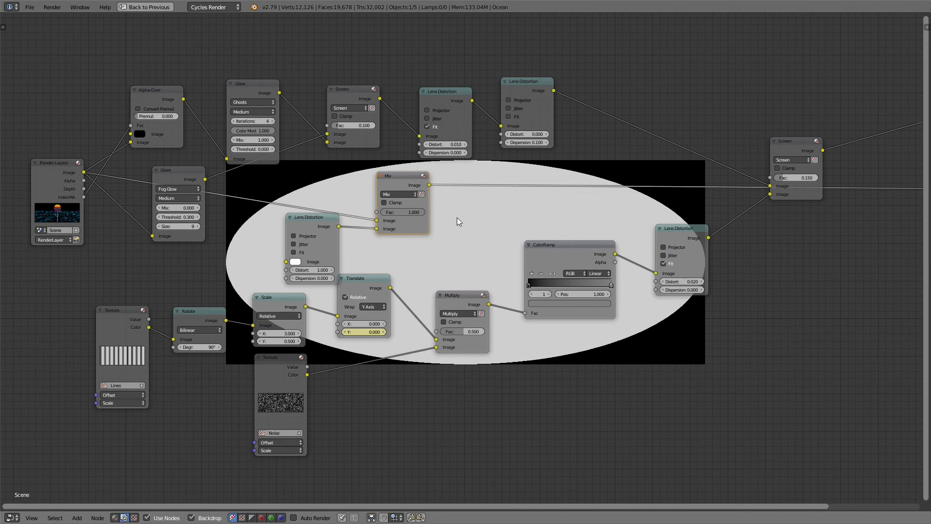
left_click_drag(396, 213, 429, 212)
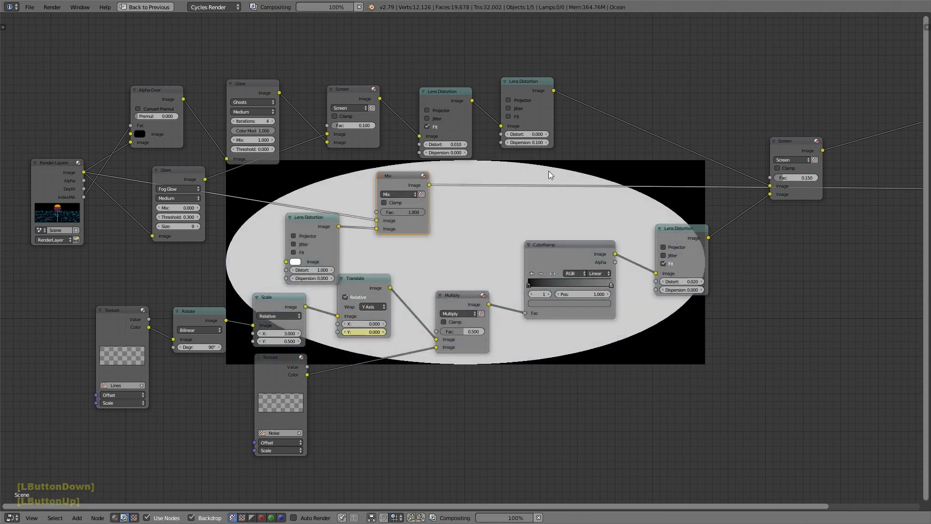
left_click_drag(301, 222, 261, 219)
left_click_drag(375, 176, 327, 170)
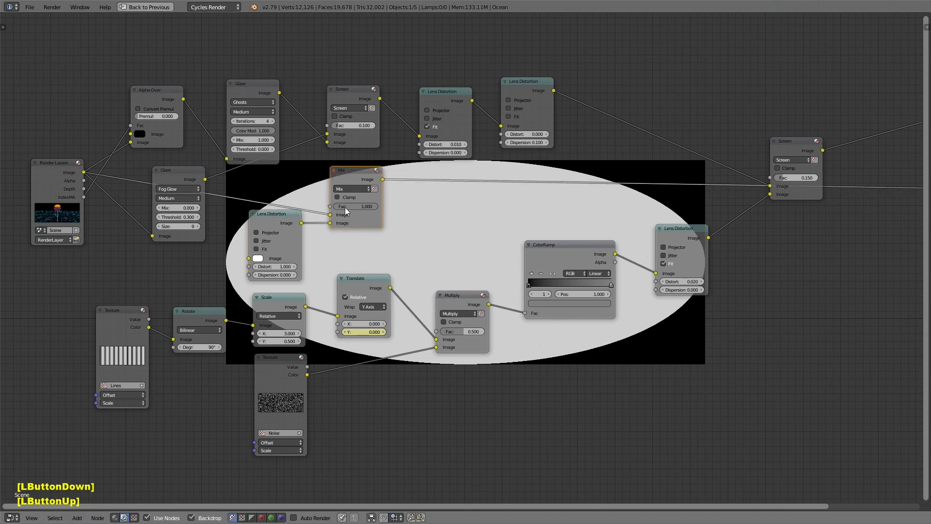
- Insert a Blur node after the Mix node, using the Fast Gaussian filter with Relative sizing
middle_click_drag(400, 255, 348, 251)
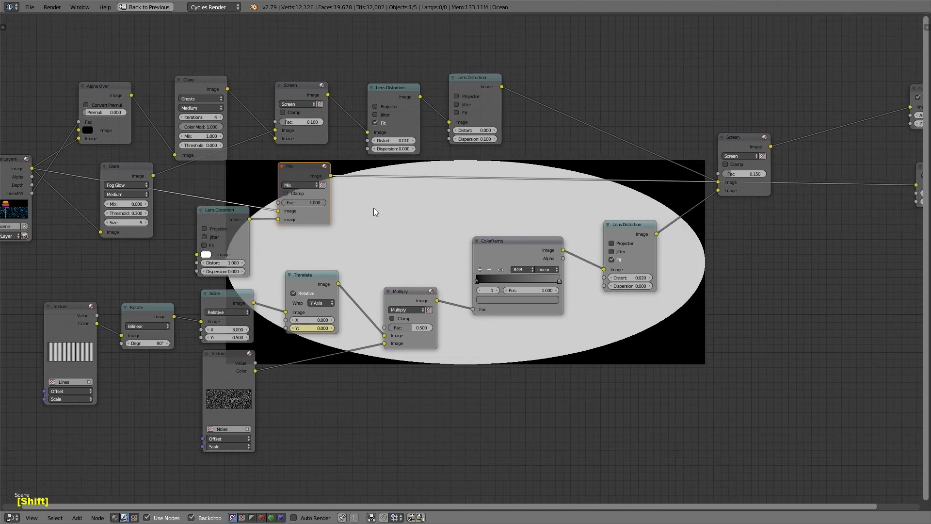
key("shift+a")
left_click(364, 217)
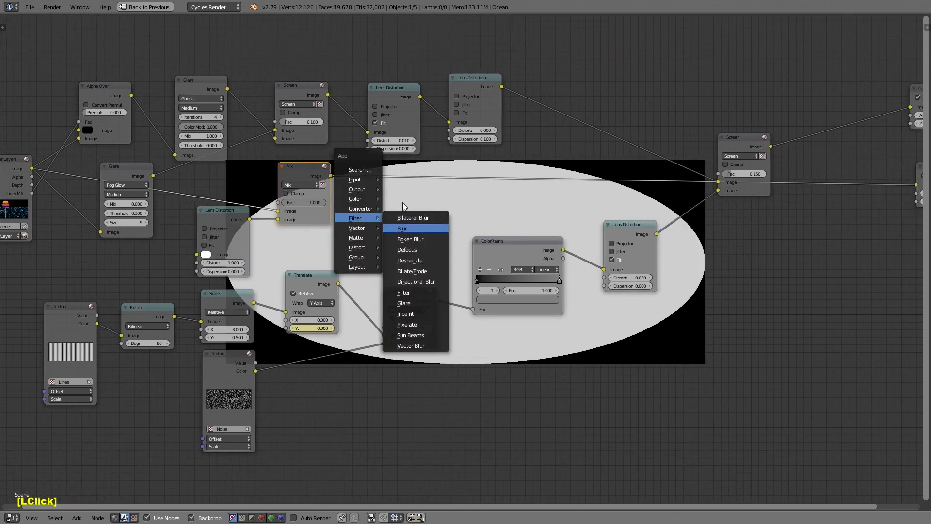
left_click(402, 228)
left_click(375, 165)
left_click(400, 186)
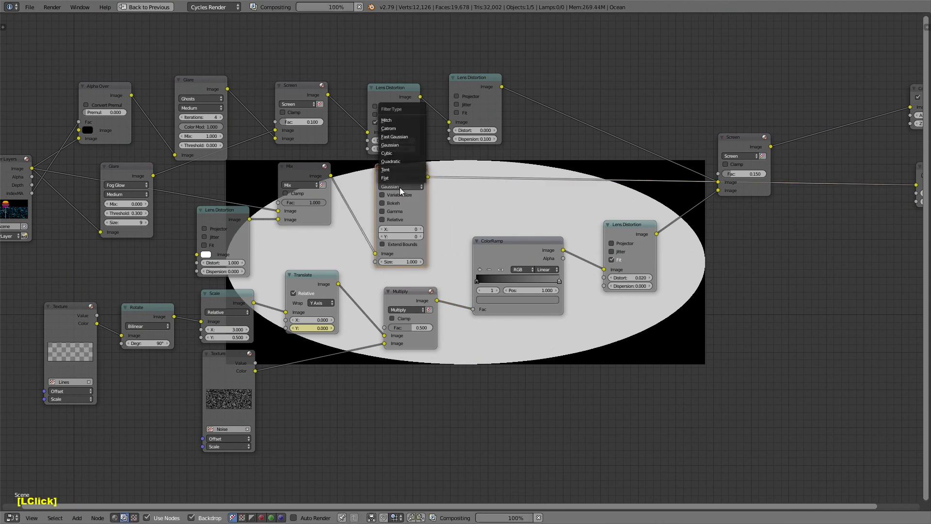
left_click(394, 137)
left_click(383, 194)
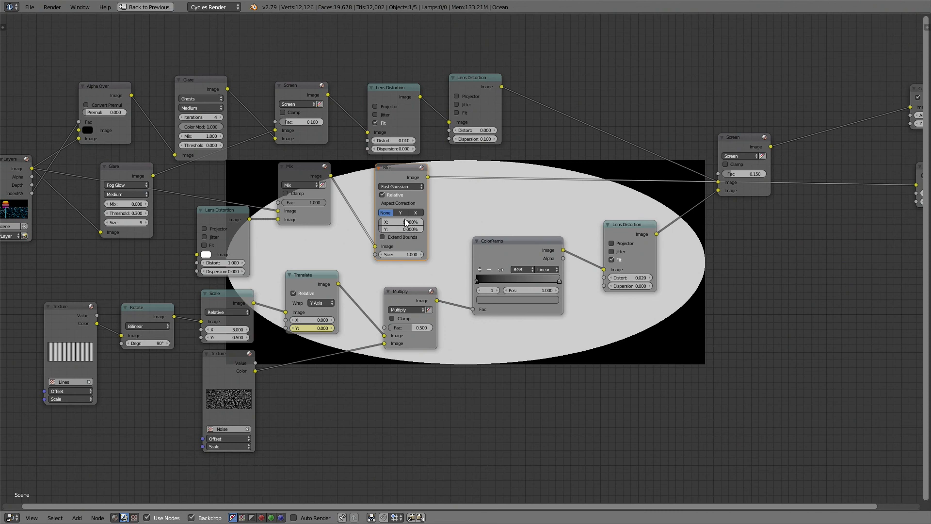
- Set the Blur node's X and Y sizes to 20% with Aspect Correction set to None
left_click(403, 213)
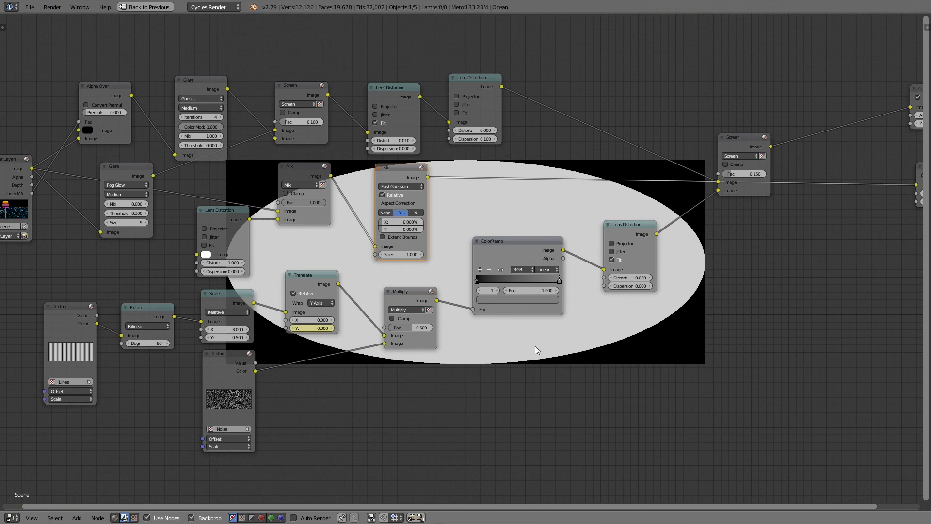
left_click(401, 224)
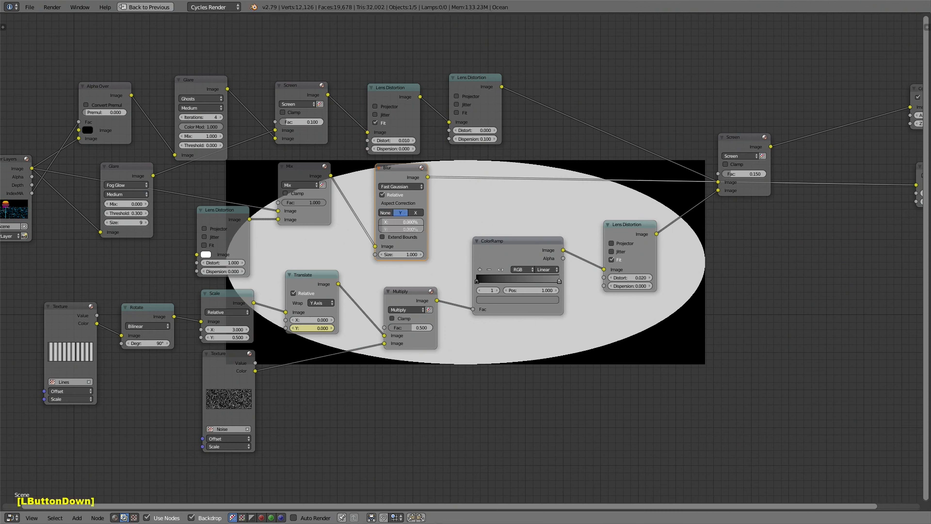
type("2")
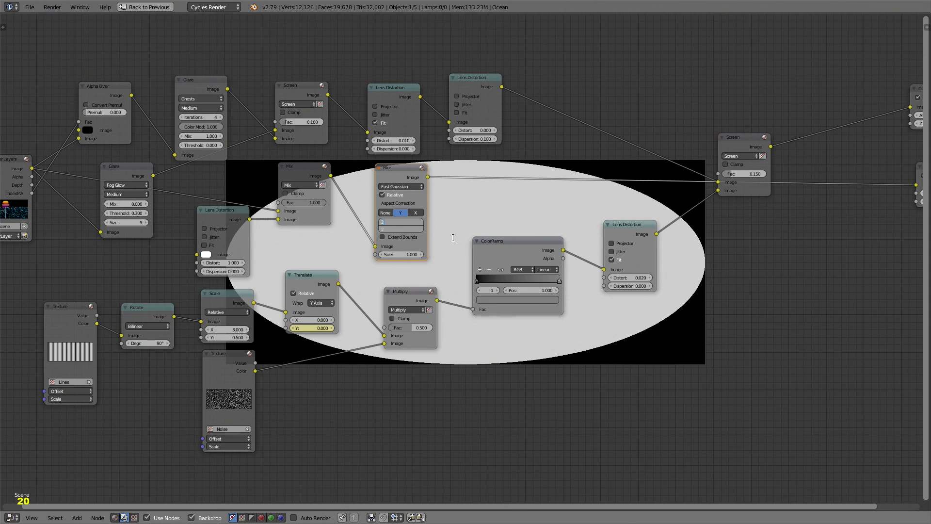
type("0")
key("Return")
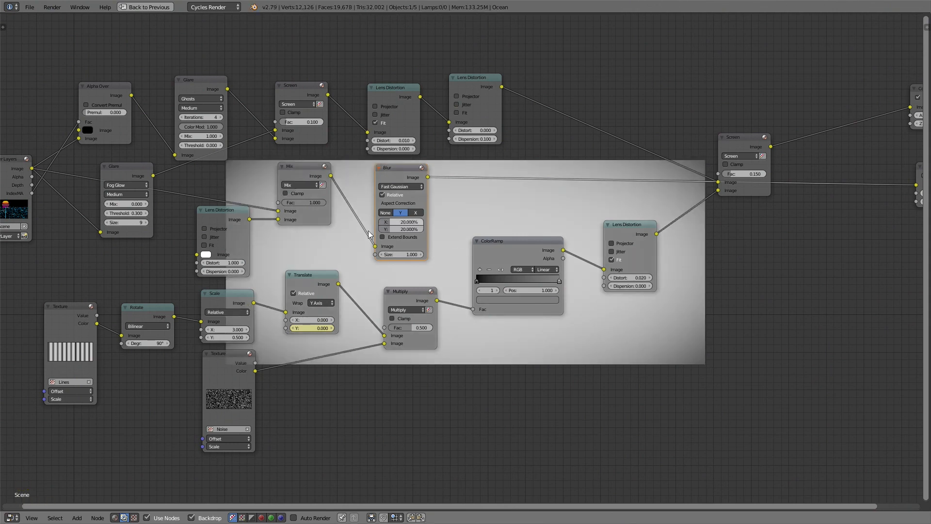
left_click(385, 213)
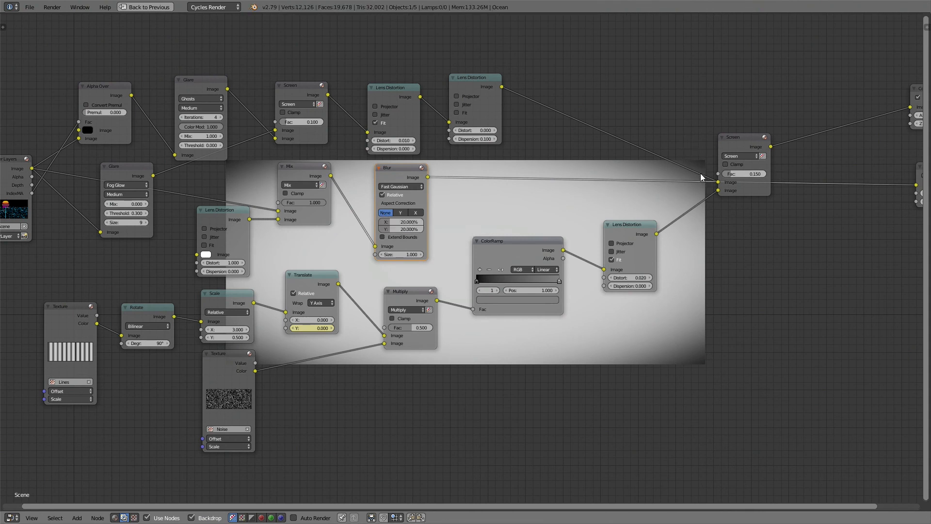
- Set the Blur node's Aspect Correction to Y and shift the node slightly to the right of the Mix node
left_click(415, 213)
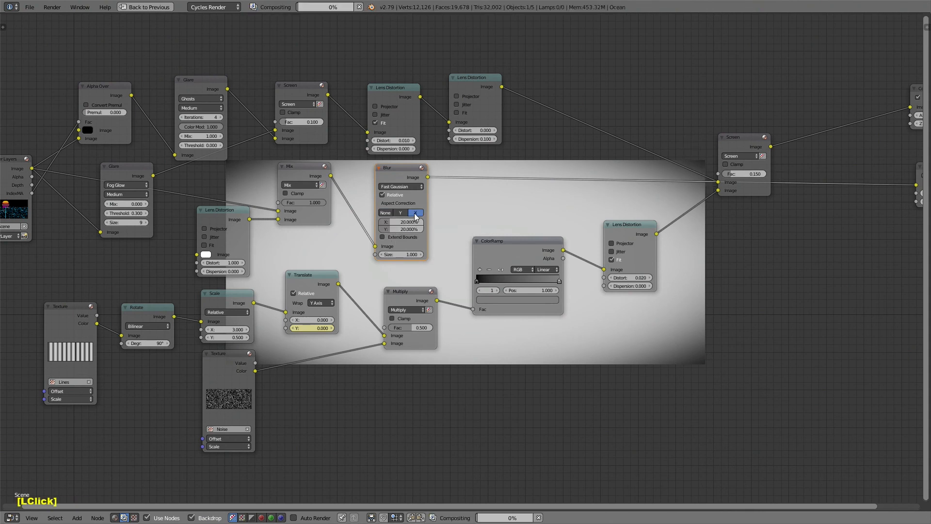
left_click(400, 212)
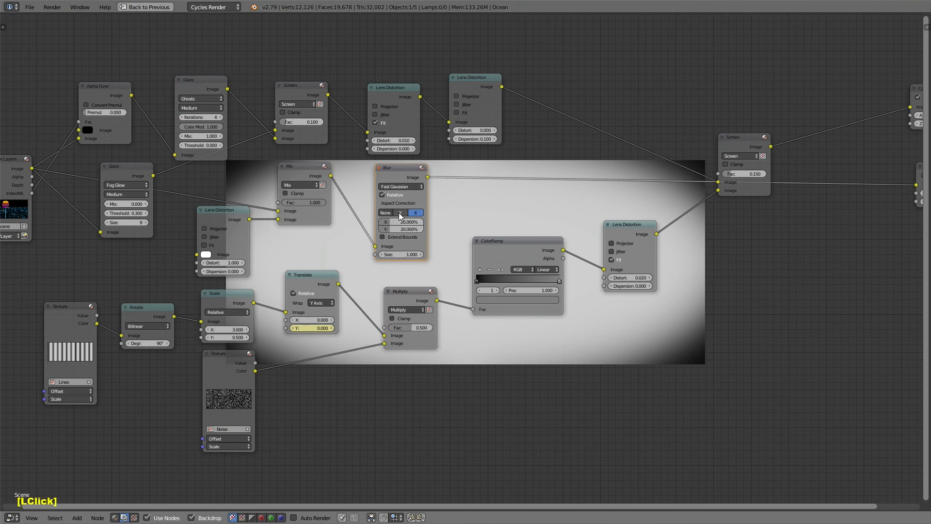
middle_click_drag(391, 232, 202, 226)
left_click_drag(194, 160, 230, 165)
- Duplicate the last Screen node, feed the copy from the original Screen and the Blur node as second image, and preview its output
left_click(547, 137)
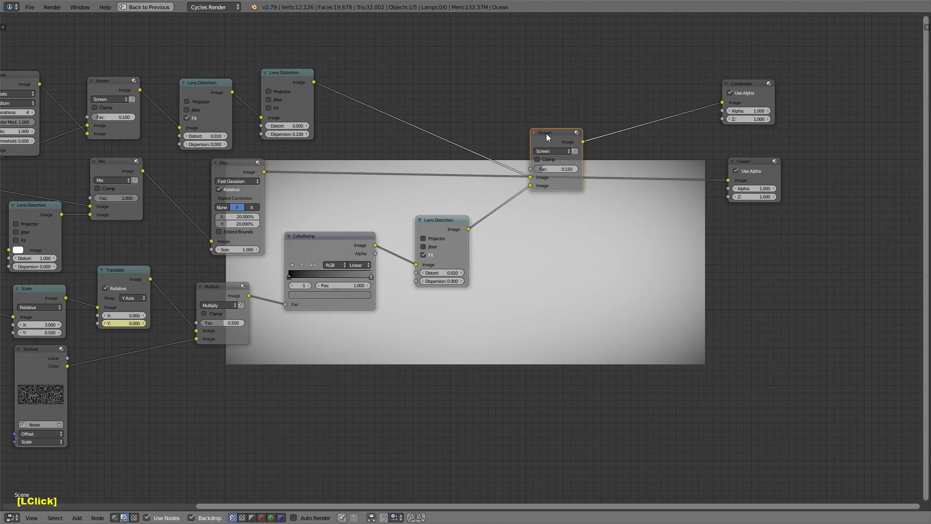
key("shift+d")
left_click(616, 214)
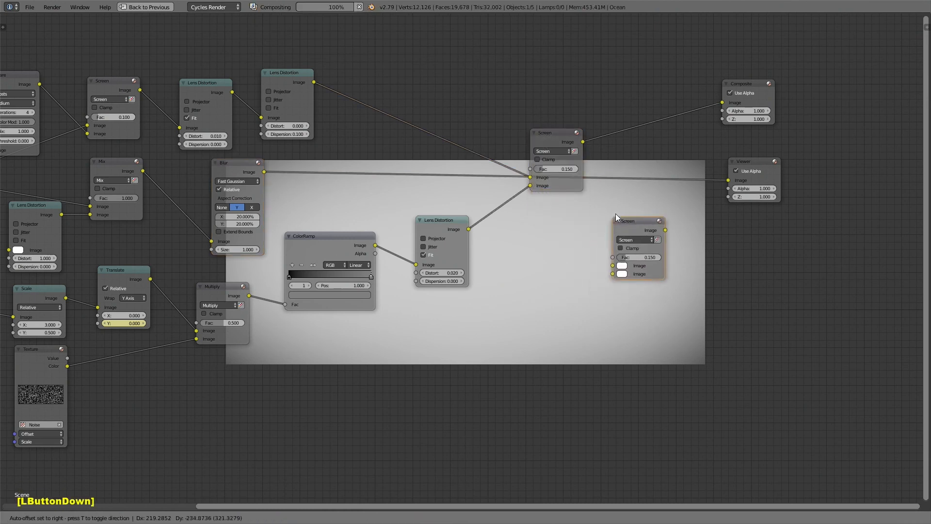
left_click_drag(263, 172, 613, 273)
left_click_drag(552, 138, 617, 271)
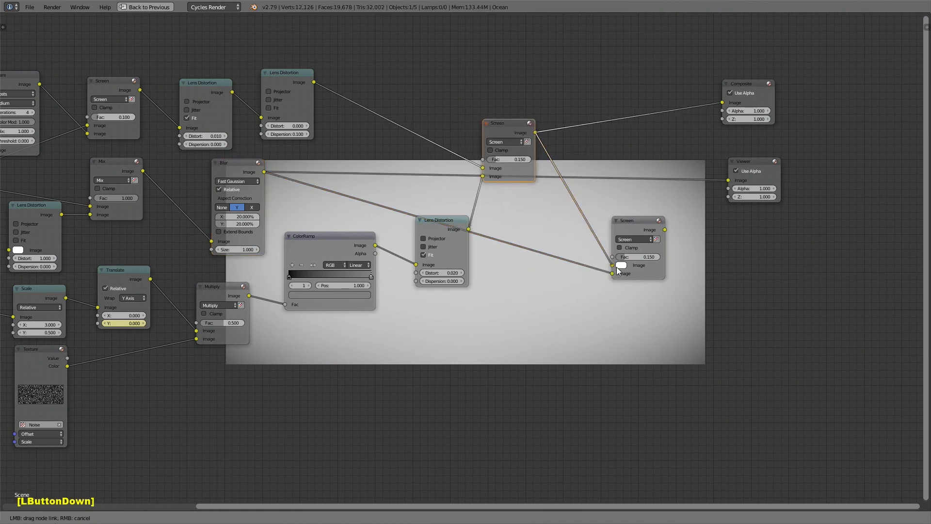
left_click_drag(628, 221, 614, 147)
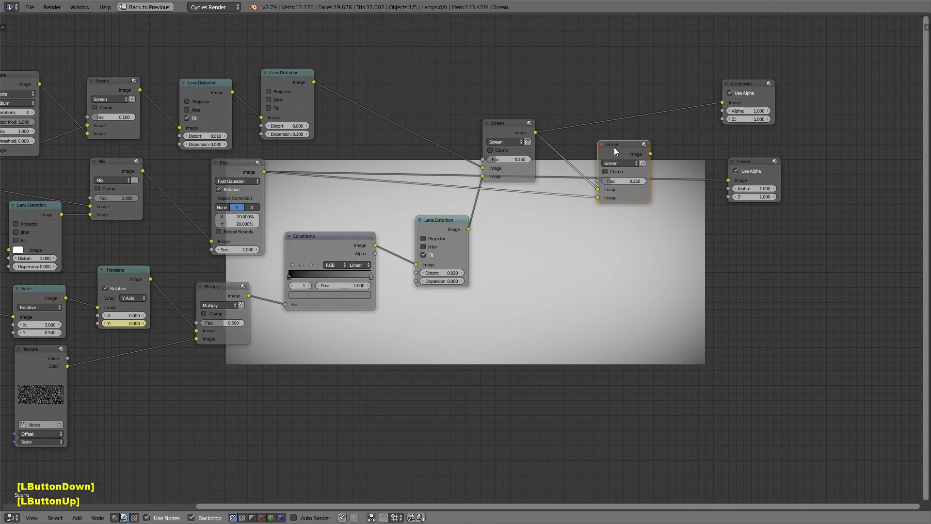
left_click(614, 147, "ctrl+shift")
- Change the duplicated Screen node's blend mode to Multiply and set its Fac to 1.000
middle_click_drag(613, 147, 496, 126)
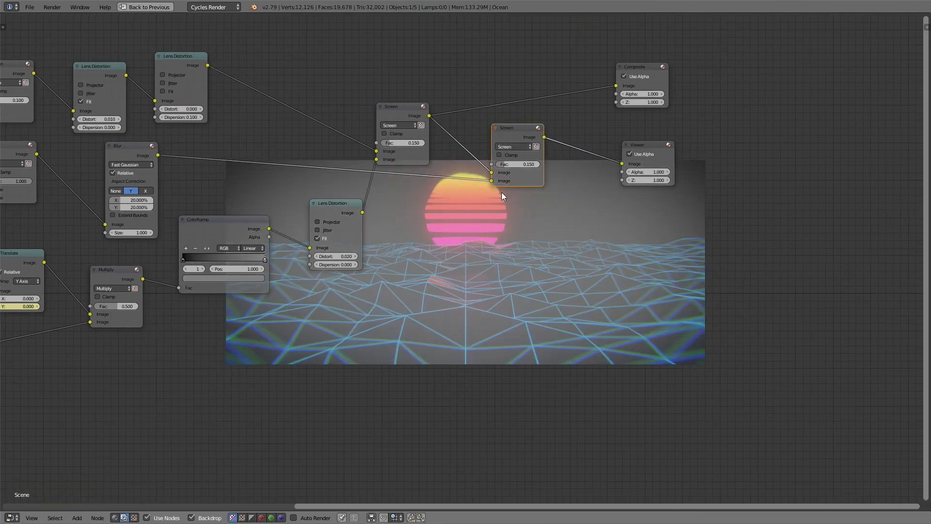
left_click(507, 146)
left_click(516, 170)
left_click_drag(505, 164, 536, 165)
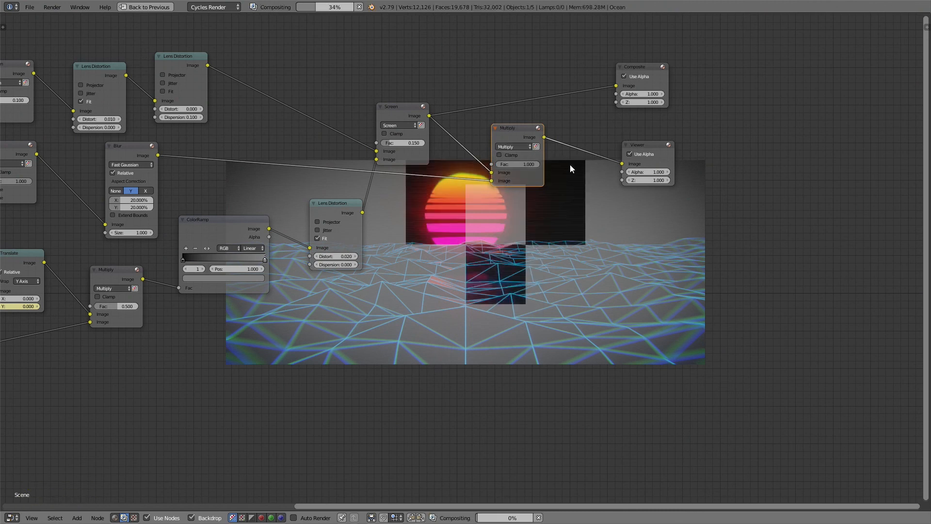
- Move the Viewer and Composite nodes further right, away from the new Multiply node
scroll(417, 311, "down", 2)
middle_click_drag(514, 217, 437, 303)
left_click_drag(541, 252, 596, 251)
left_click_drag(534, 188, 590, 190)
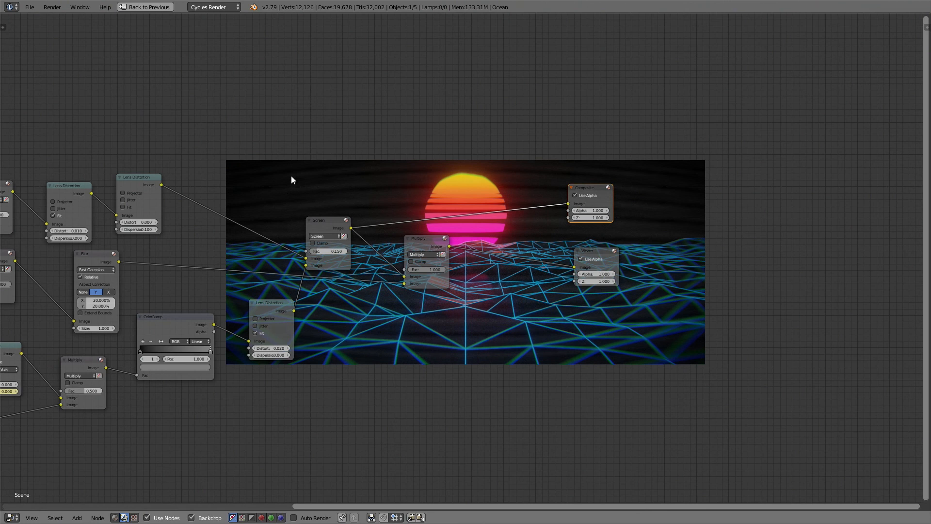
- Compare the image before and after the vignette's Multiply node, and link the Multiply output to the Composite node
left_click(319, 220, "ctrl+shift")
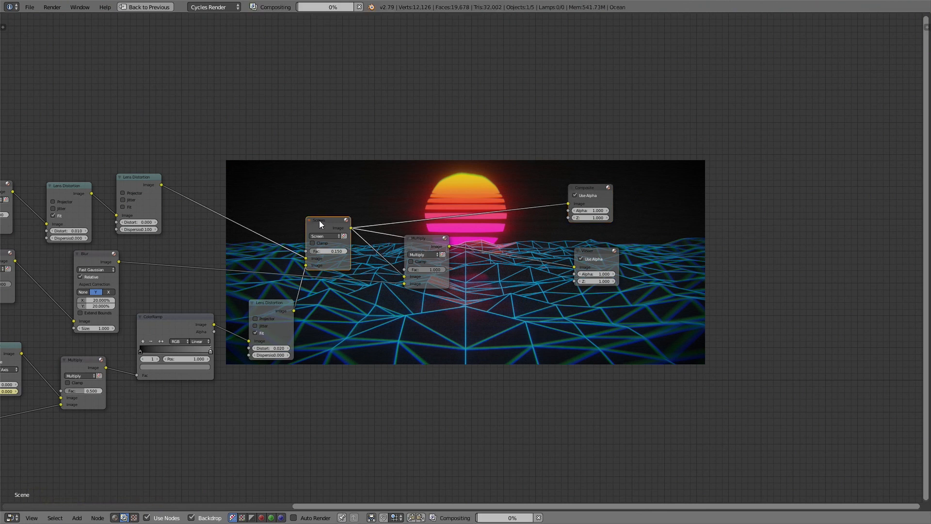
left_click(422, 243, "ctrl+shift")
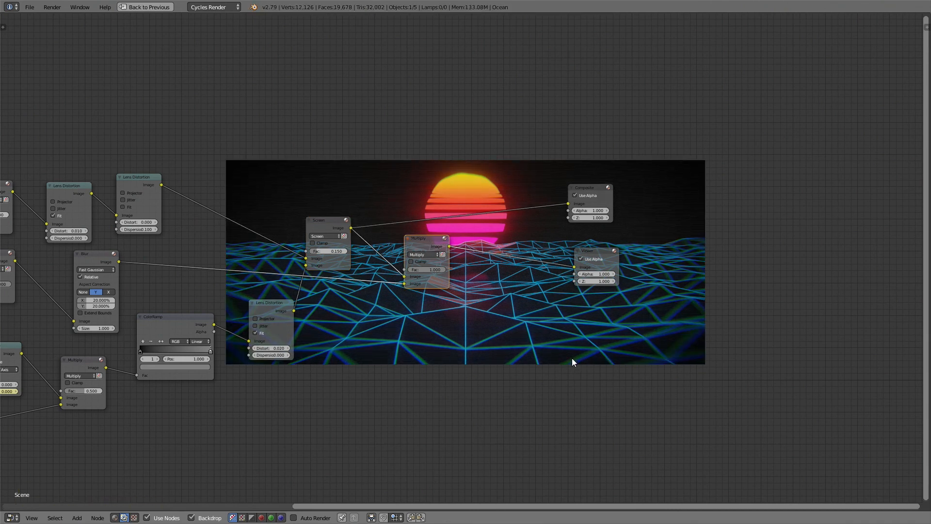
left_click_drag(448, 247, 563, 207)
middle_click_drag(443, 263, 678, 238)
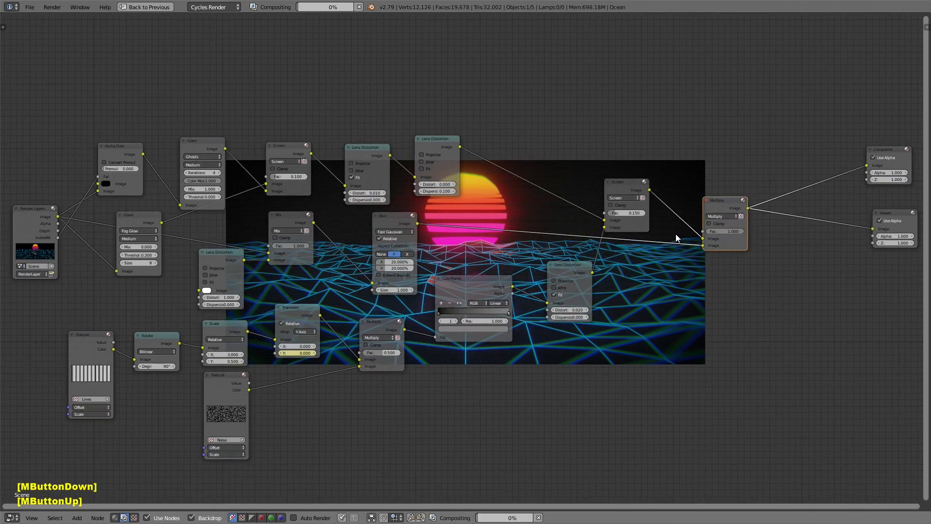
- Render the image again with the vignette composited and inspect the result at 1:1 zoom
key("shift+space")
key("shift+space")
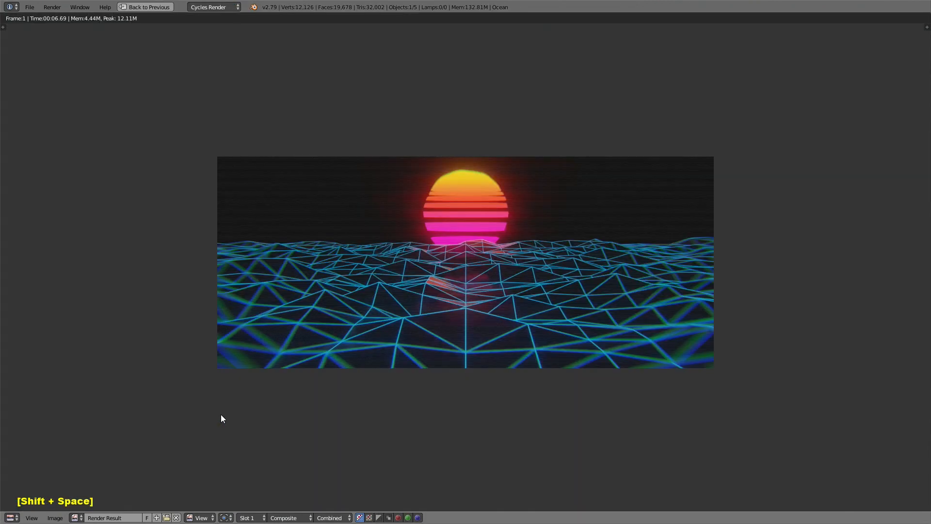
key("F12")
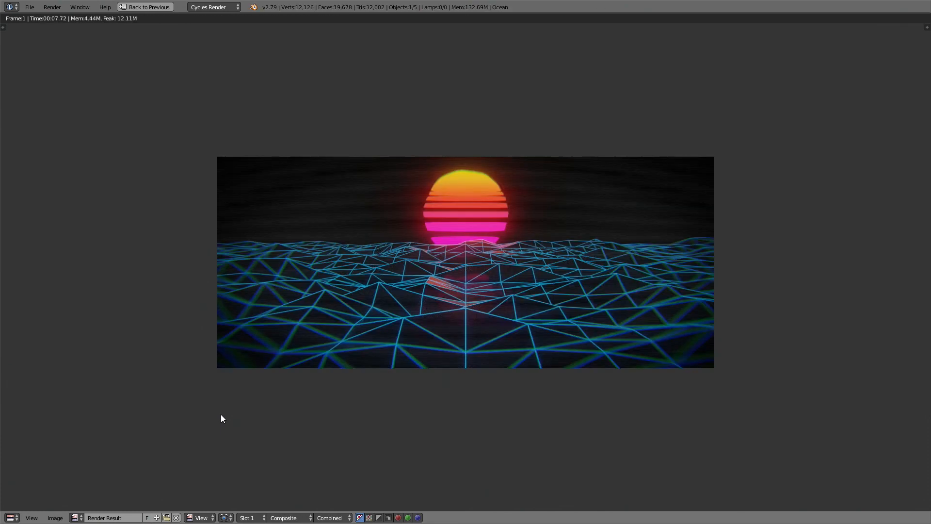
key("KP_1")
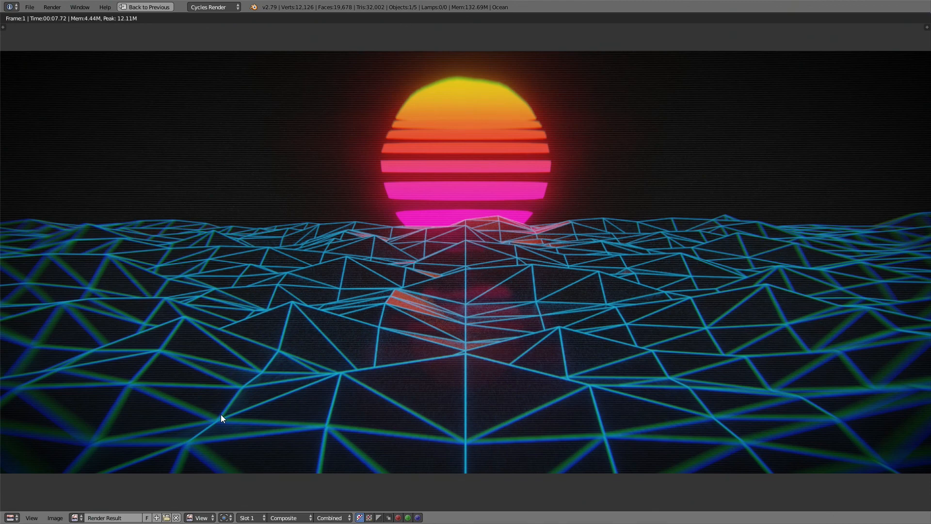